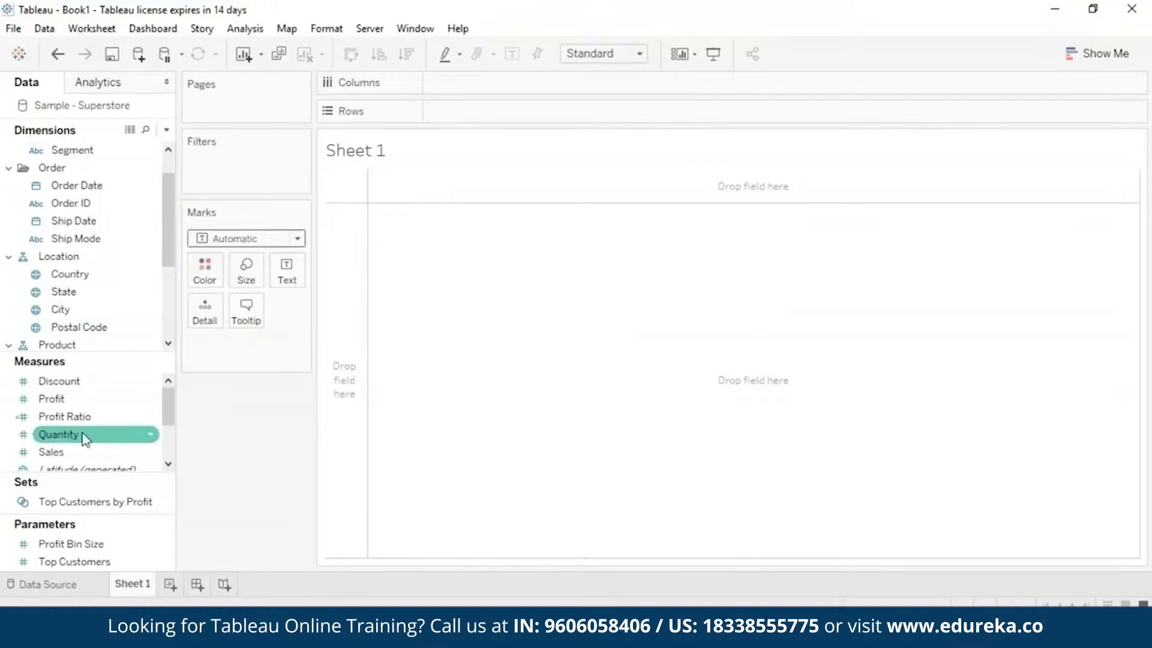
# Start a new calculated field and name it Absolute.
pyautogui.moveTo(171, 187)
pyautogui.mouseDown()
pyautogui.moveTo(171, 205)
pyautogui.moveTo(171, 169)
pyautogui.mouseUp()
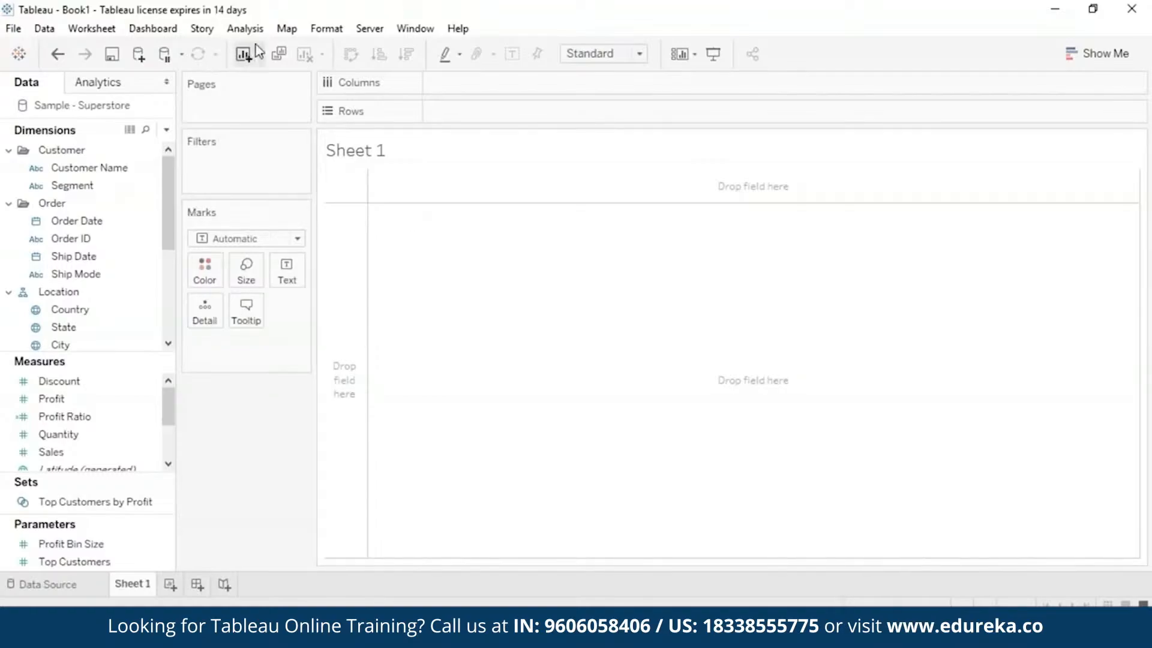
pyautogui.click(255, 35)
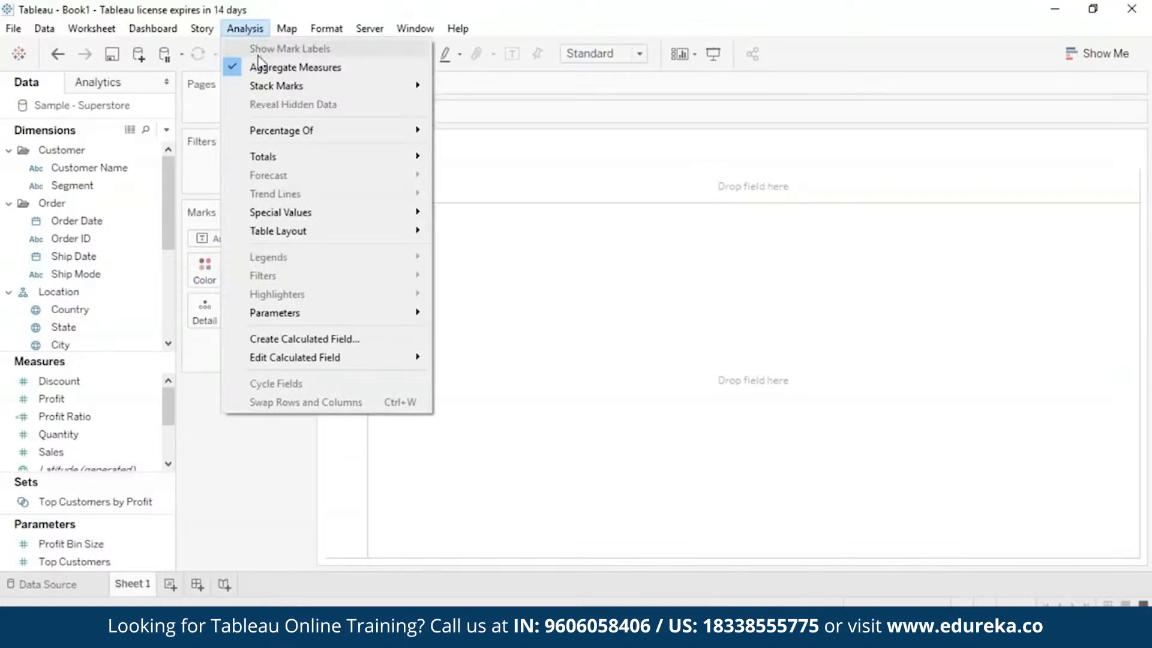
pyautogui.click(303, 342)
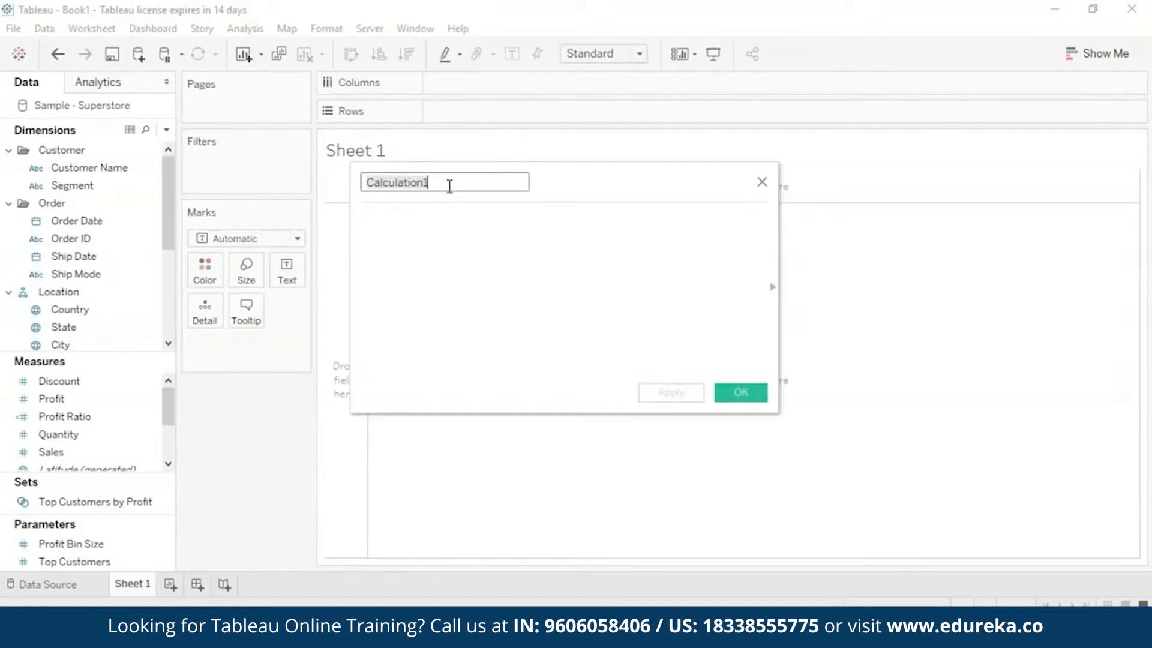
pyautogui.press('BackSpace')
pyautogui.write('Abs')
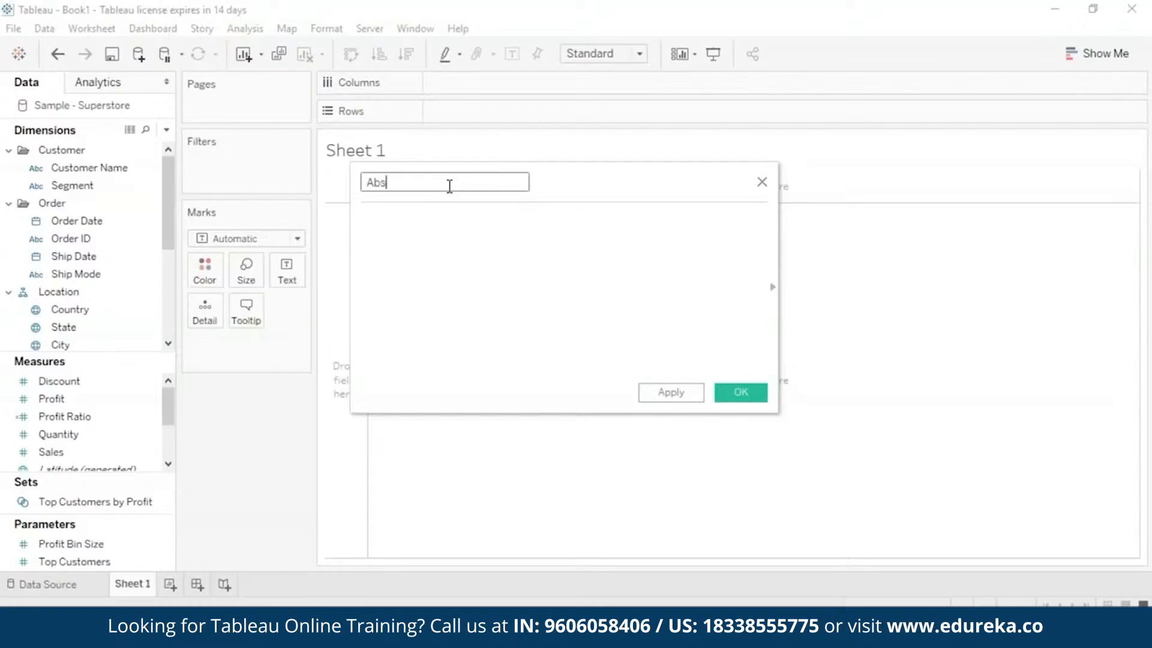
pyautogui.write('olute')
# Enter the formula ABS(-5) for the Absolute field, apply it and save the field.
pyautogui.click(443, 218)
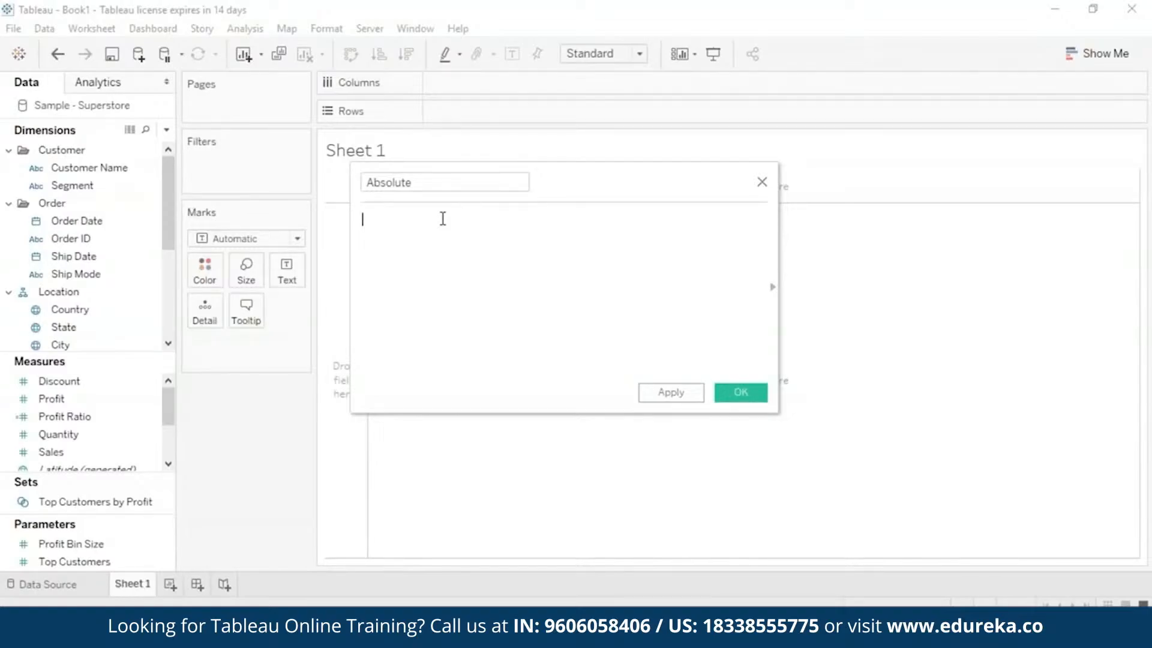
pyautogui.write('A')
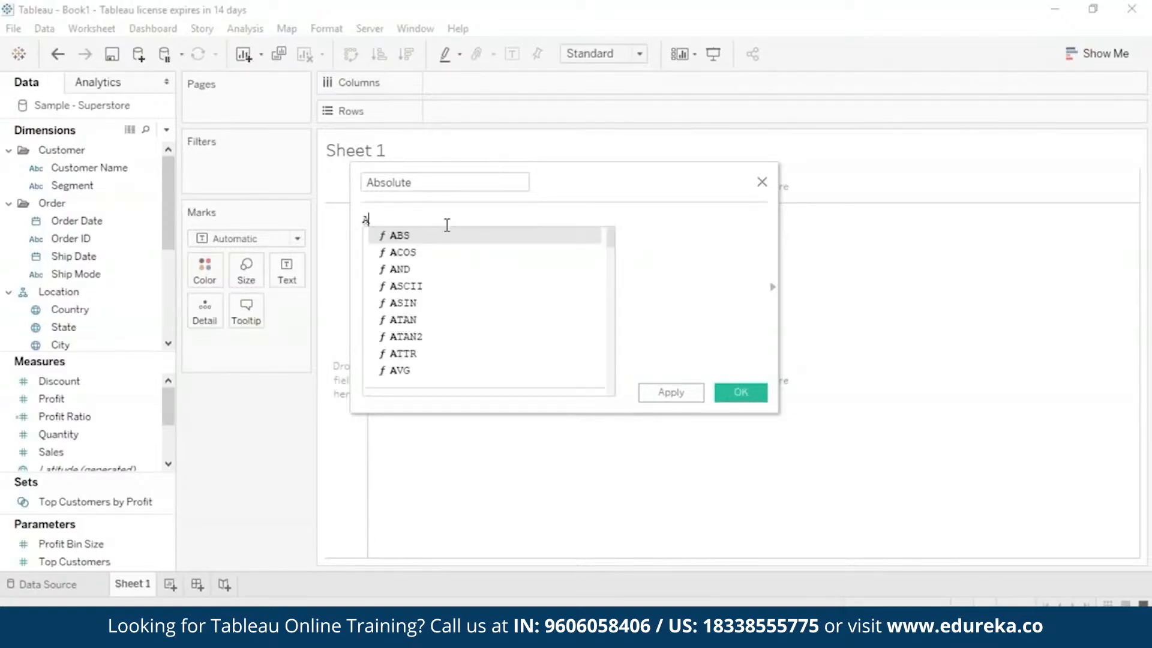
pyautogui.doubleClick(448, 238)
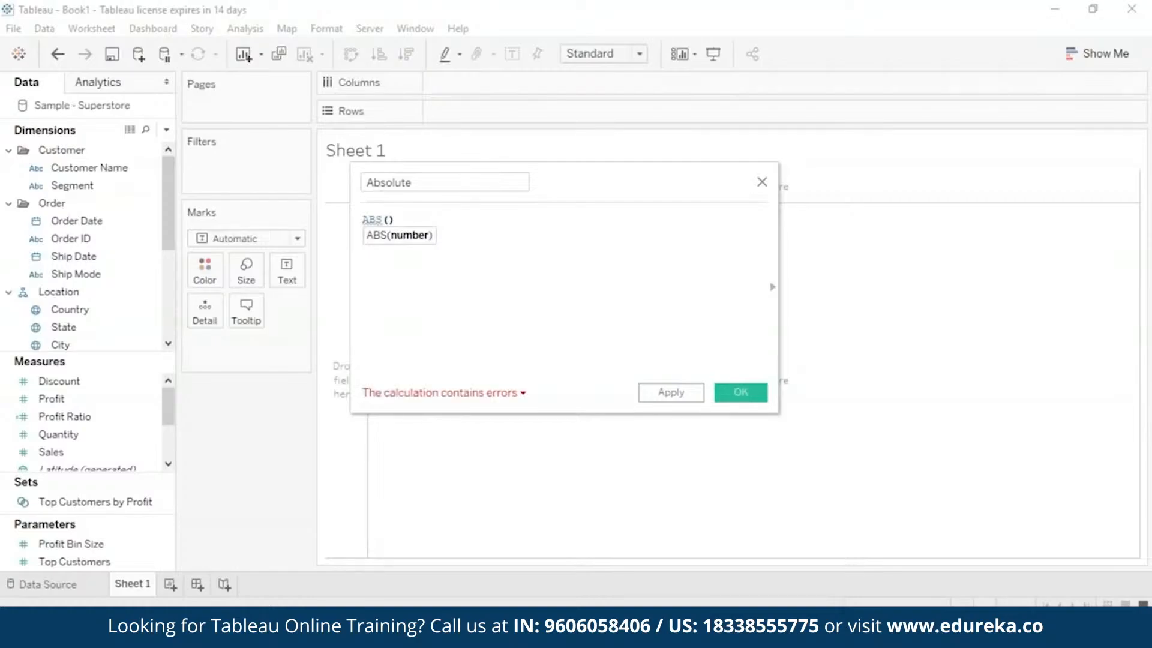
pyautogui.write('-5')
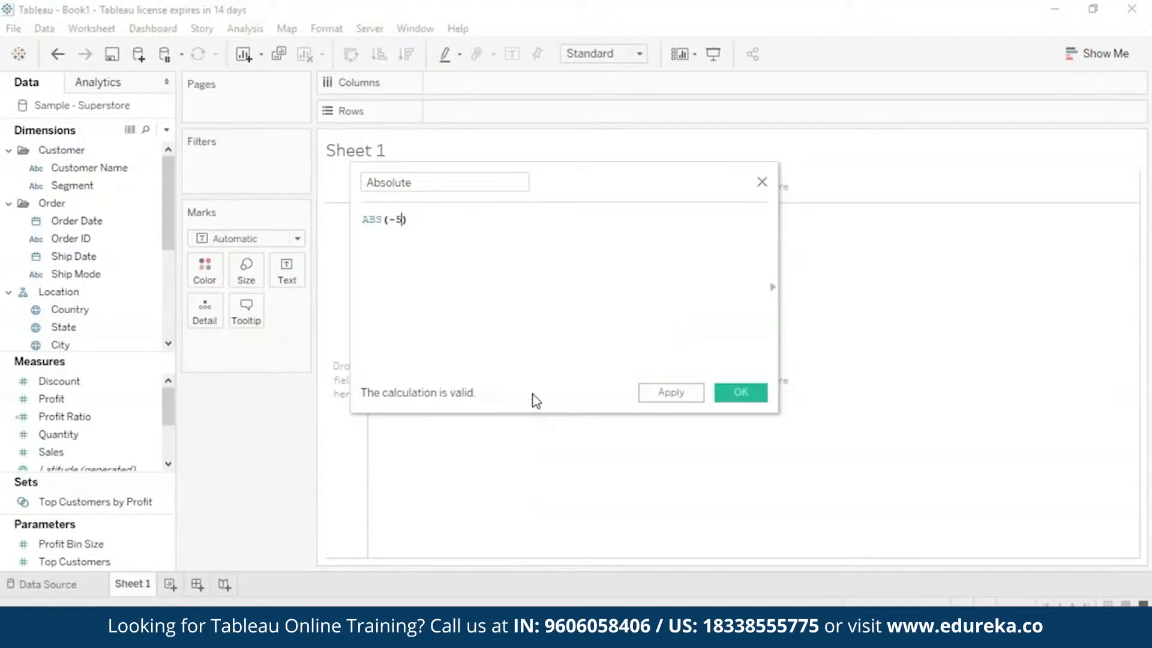
pyautogui.click(679, 394)
pyautogui.click(741, 393)
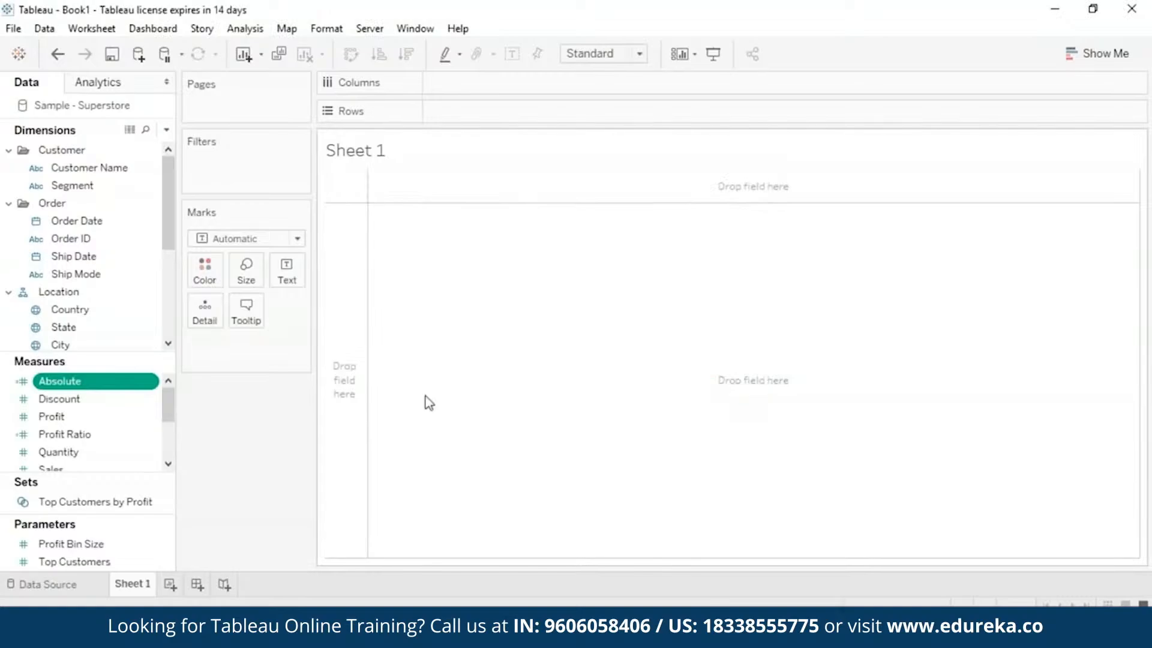
# Add the Absolute measure to the empty view as text and aggregate it as an attribute.
pyautogui.moveTo(103, 384); pyautogui.dragTo(783, 306)
pyautogui.click(292, 346)
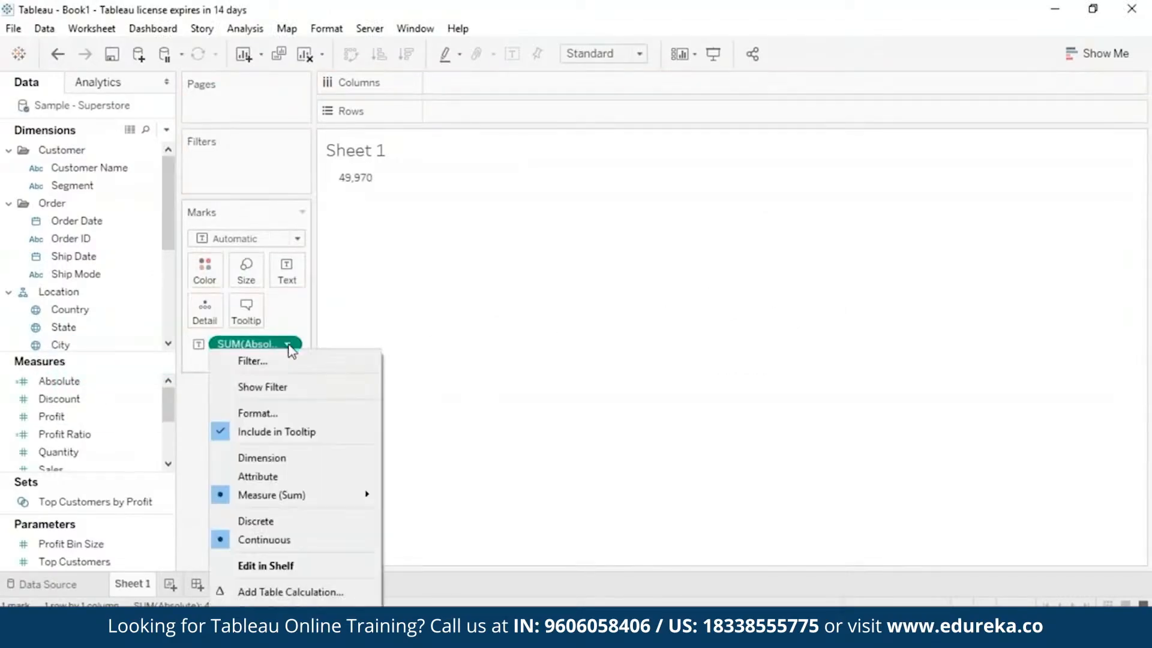
pyautogui.click(297, 476)
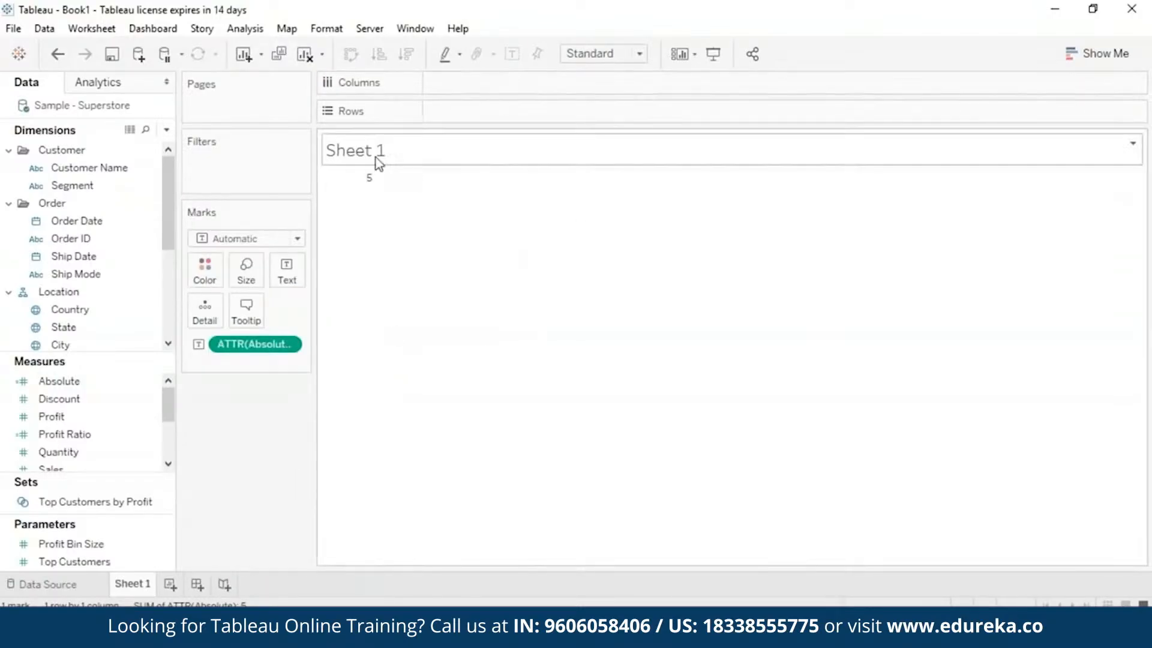
pyautogui.moveTo(361, 187)
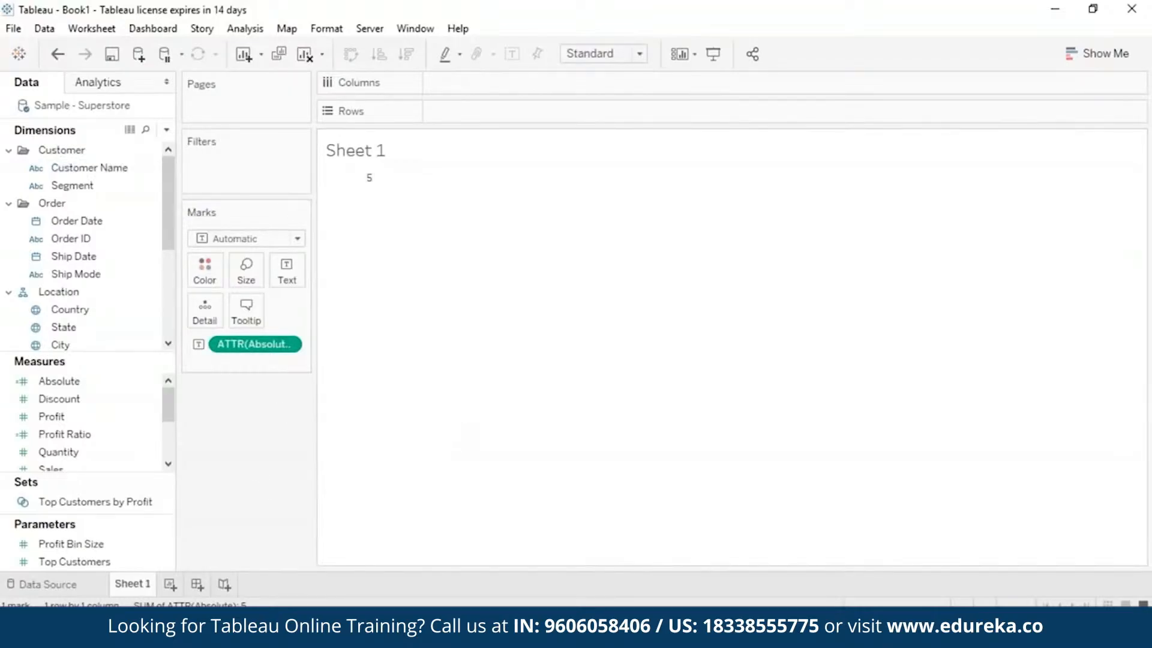
# Remove the Absolute attribute from the marks so the sheet is empty.
pyautogui.moveTo(165, 231); pyautogui.dragTo(169, 324)
pyautogui.moveTo(169, 406); pyautogui.dragTo(171, 428)
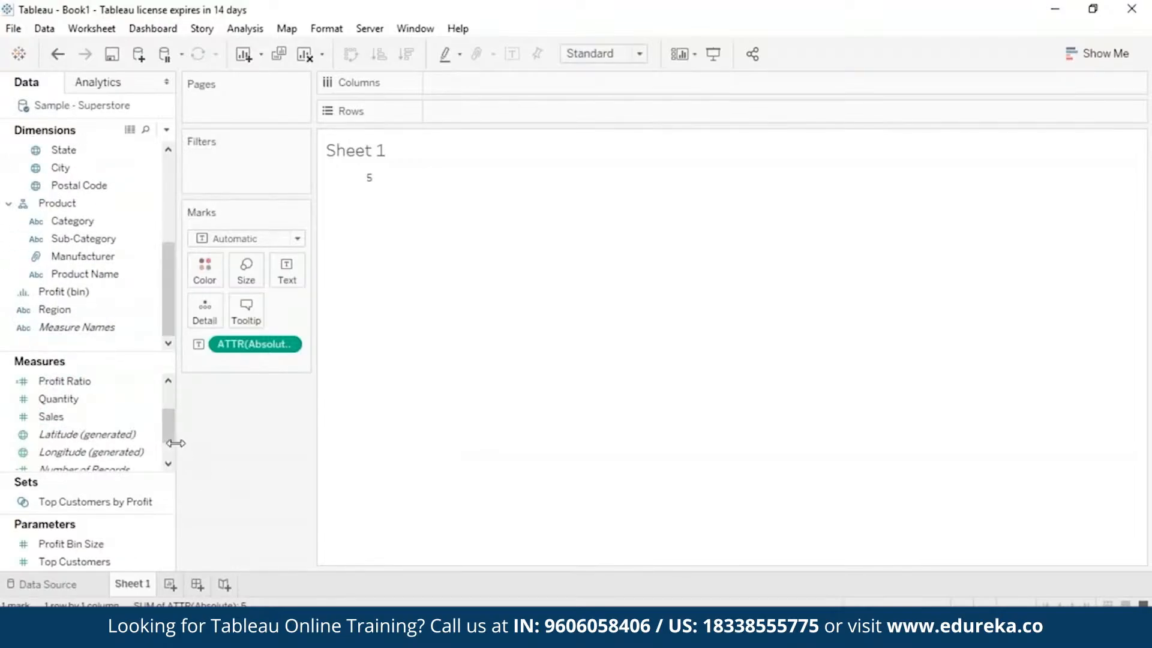
pyautogui.moveTo(168, 427); pyautogui.dragTo(168, 405)
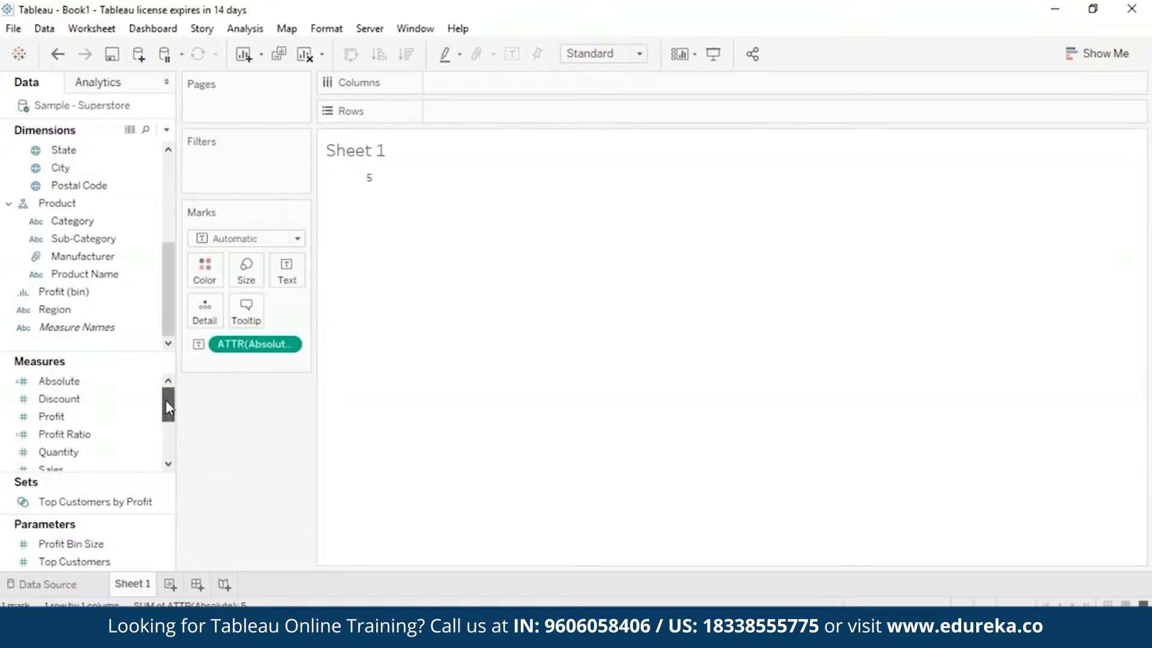
pyautogui.click(289, 344)
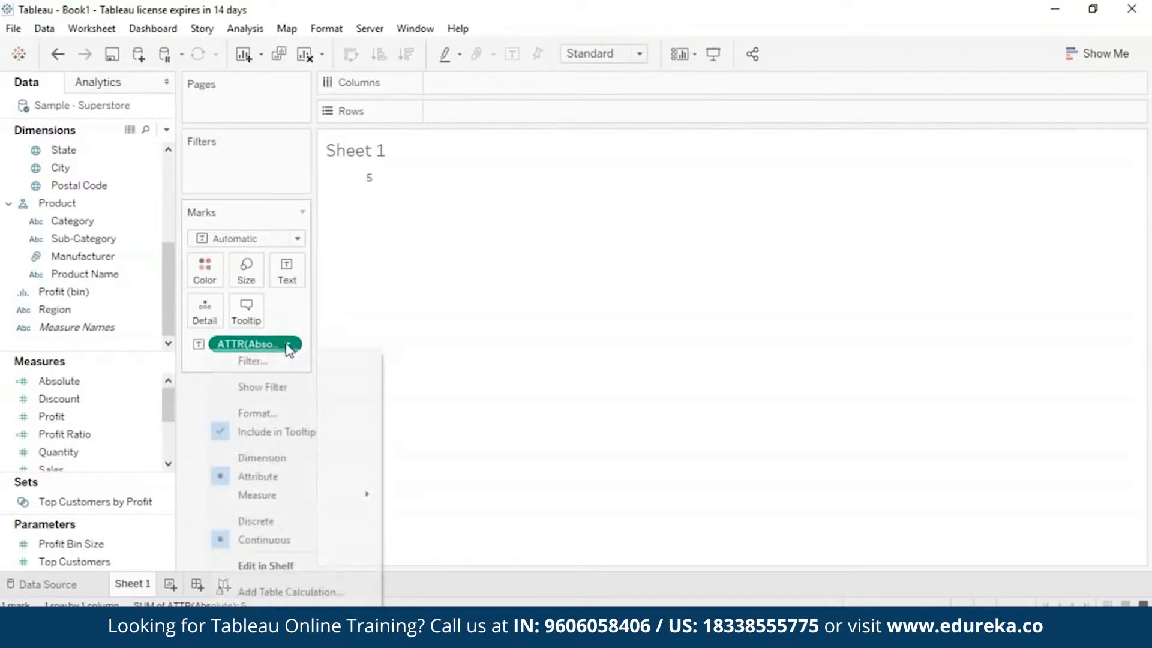
pyautogui.click(255, 637)
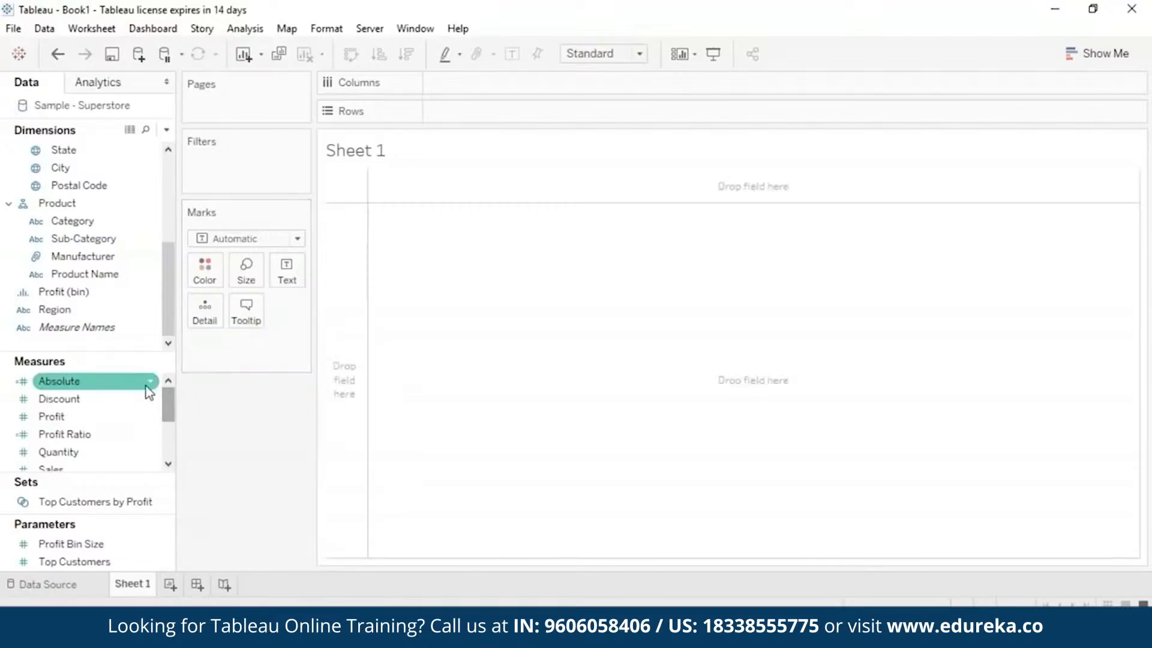
# Edit the Absolute calculated field so its formula is ABS([Sales]) and save it.
pyautogui.click(151, 384)
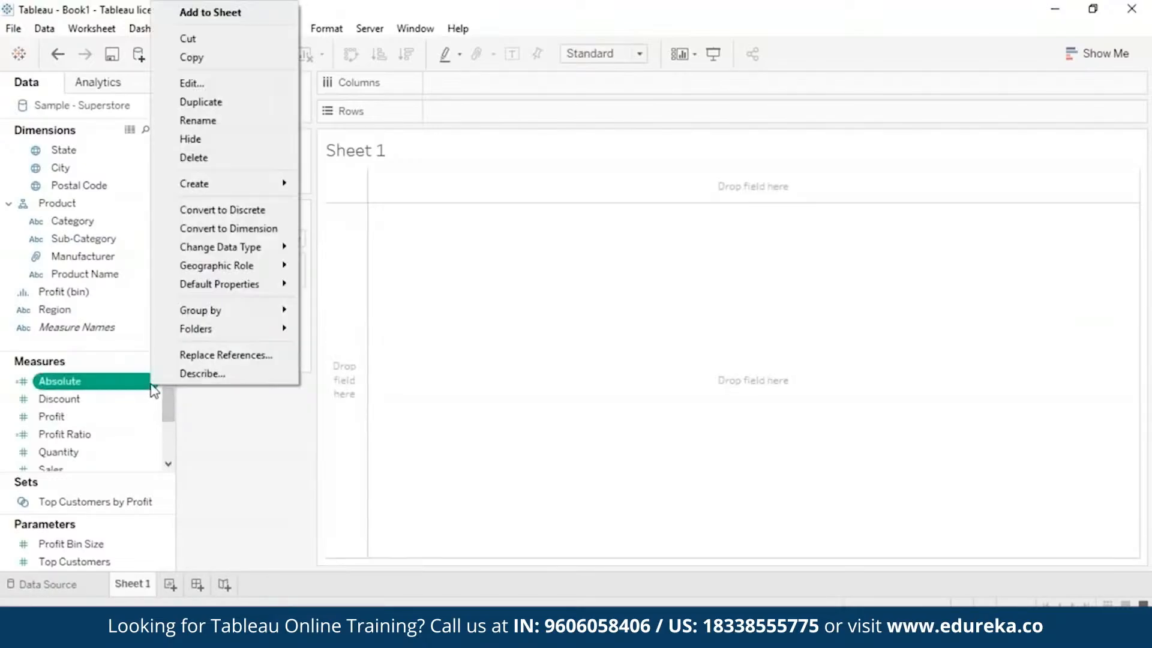
pyautogui.click(226, 83)
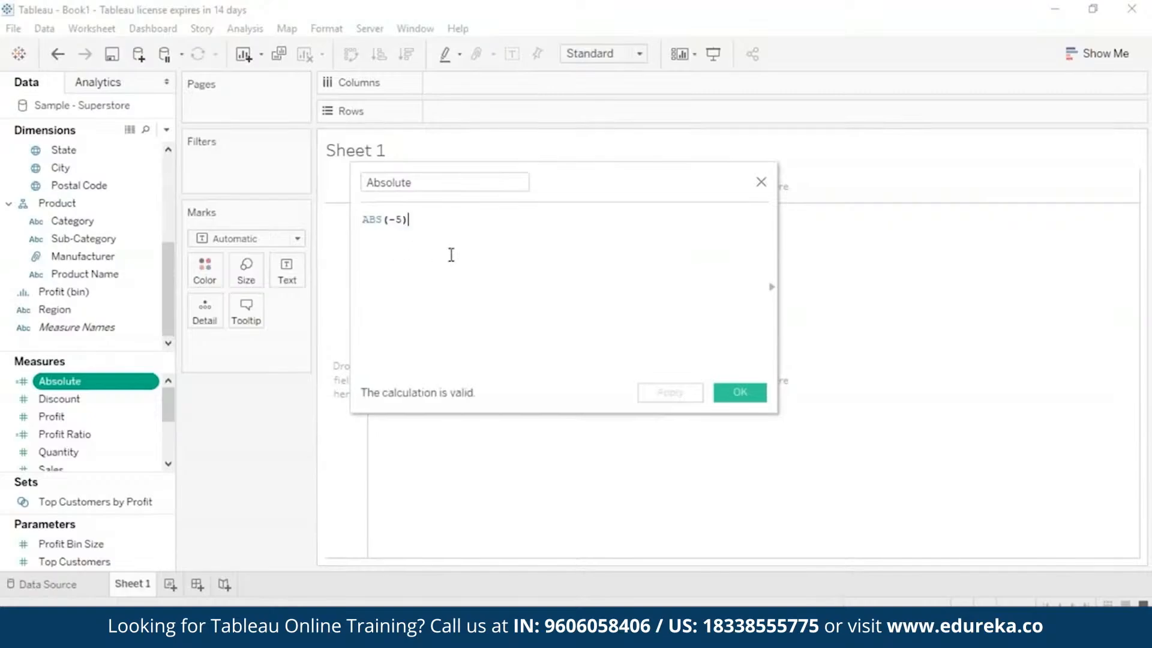
pyautogui.press('Left')
pyautogui.press('BackSpace')
pyautogui.press('BackSpace')
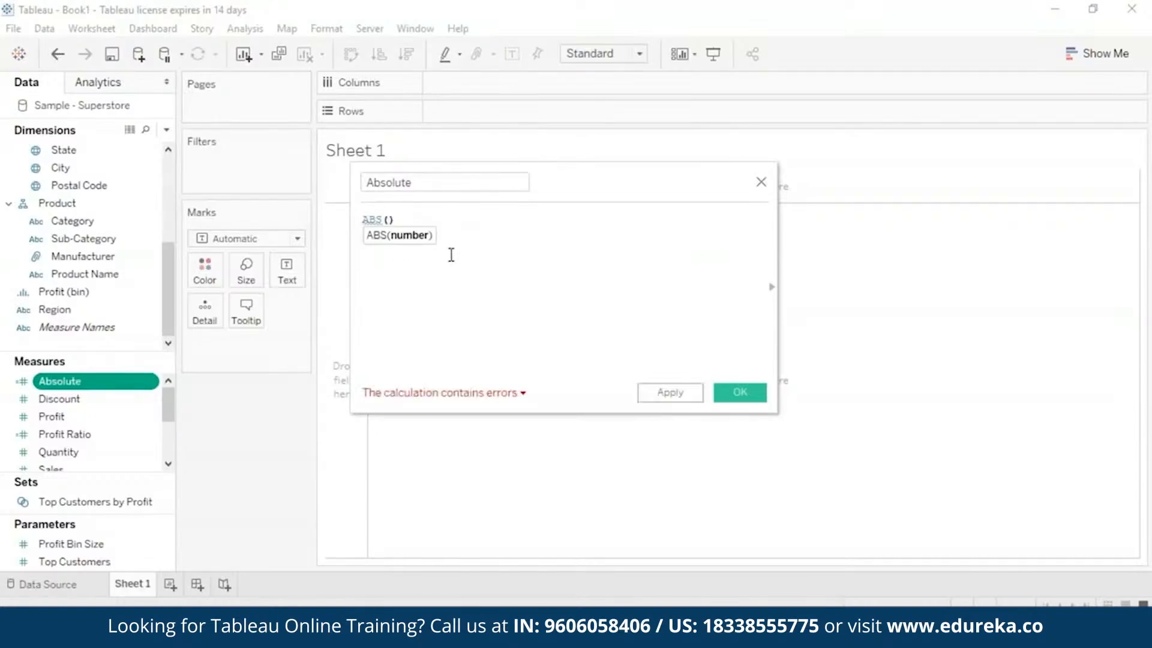
pyautogui.write('Sa')
pyautogui.click(444, 236)
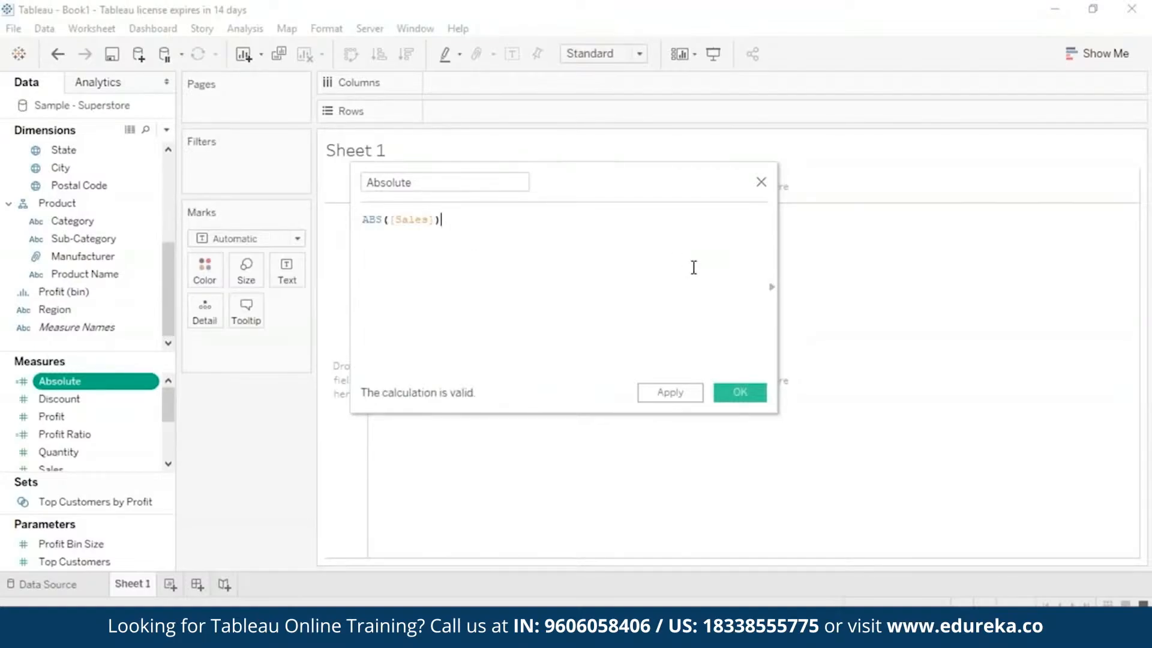
pyautogui.click(743, 391)
# Show the sum of Absolute as text and break it down by State in the rows.
pyautogui.moveTo(58, 381); pyautogui.dragTo(237, 345)
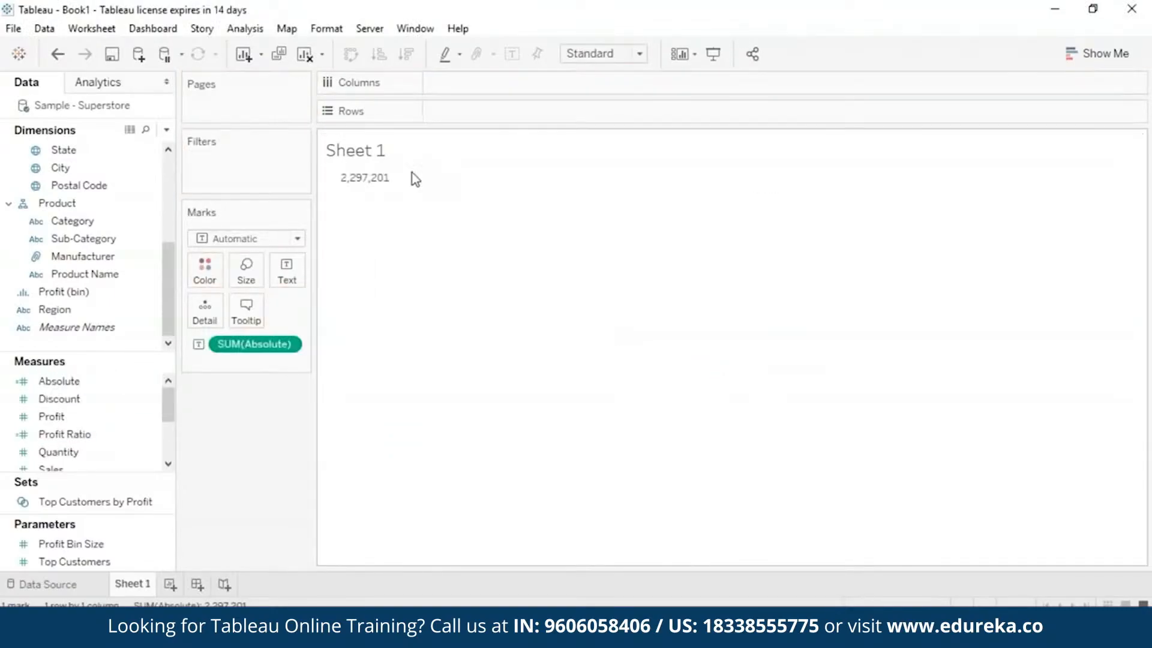
pyautogui.moveTo(403, 174)
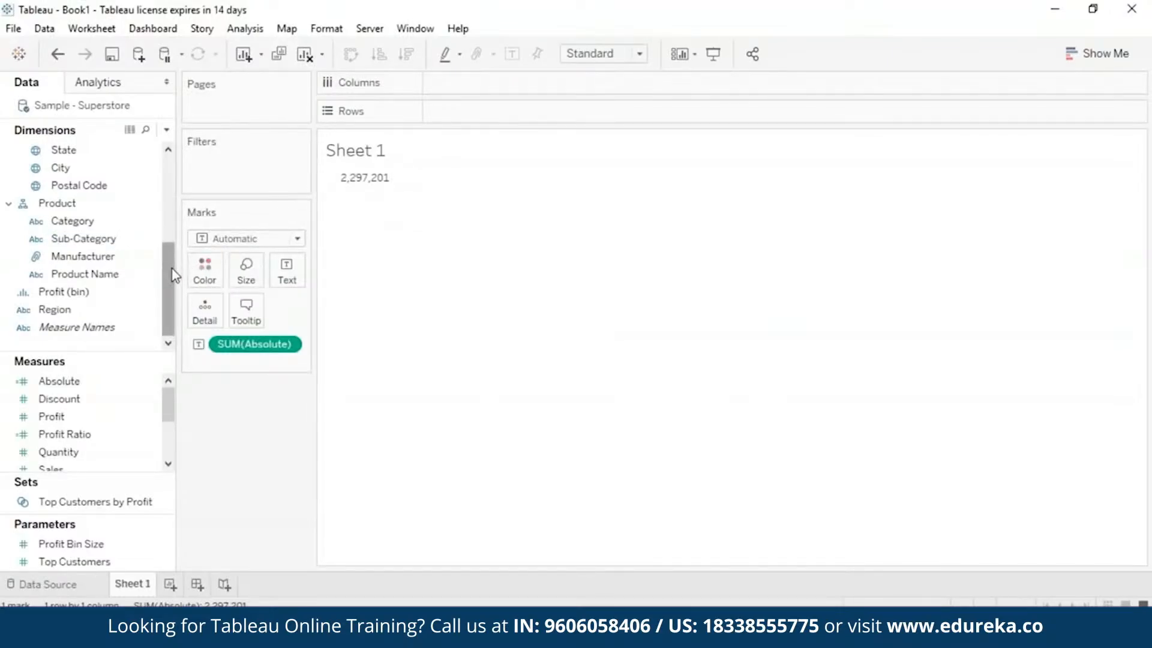
pyautogui.moveTo(174, 274); pyautogui.dragTo(175, 241)
pyautogui.click(75, 222)
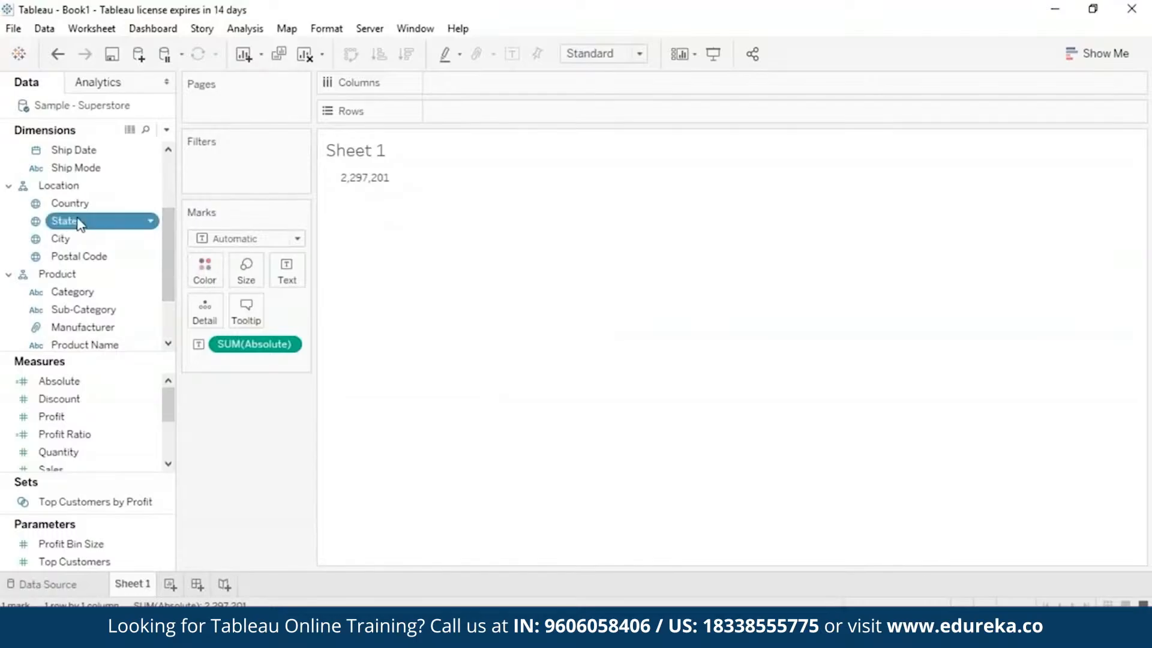
pyautogui.moveTo(78, 223); pyautogui.dragTo(470, 112)
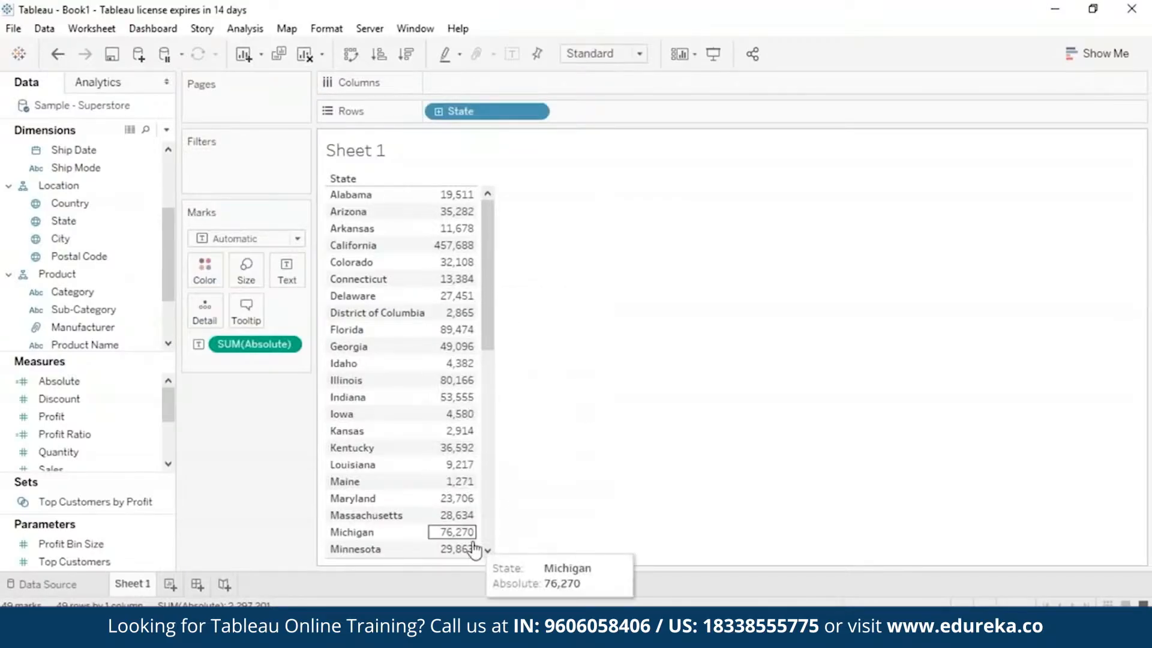
# Convert the state table into a filled map coloured by the sum of Absolute and close the chart chooser.
pyautogui.hotkey('ctrl', '1')
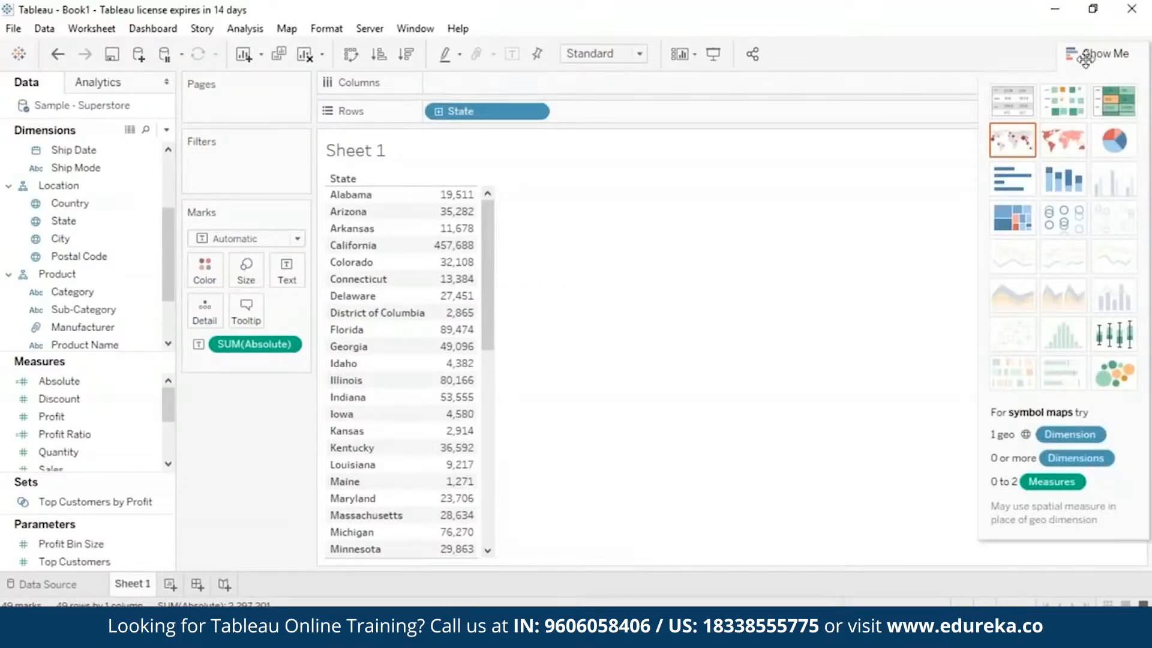
pyautogui.click(1074, 155)
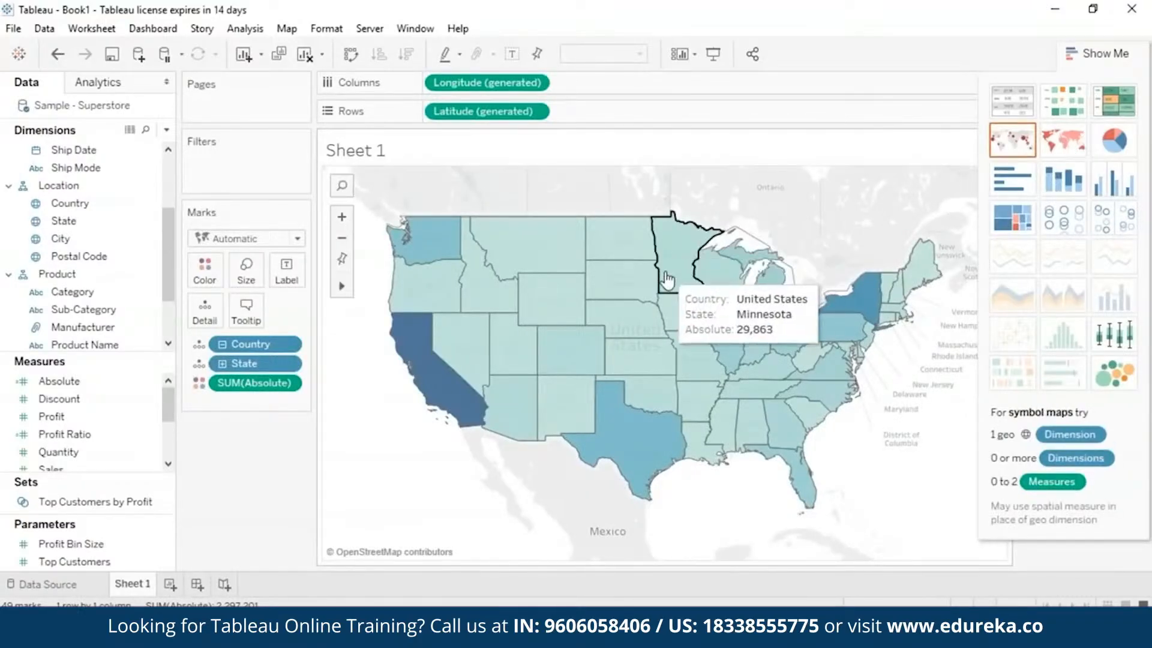
pyautogui.moveTo(618, 239)
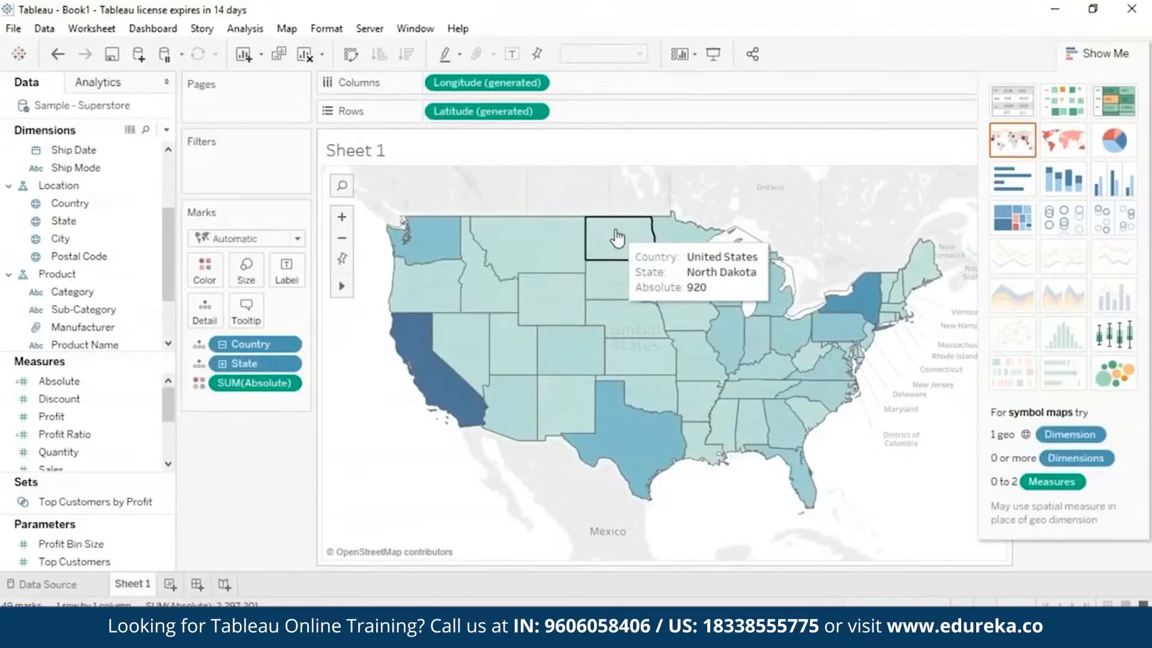
pyautogui.moveTo(533, 302)
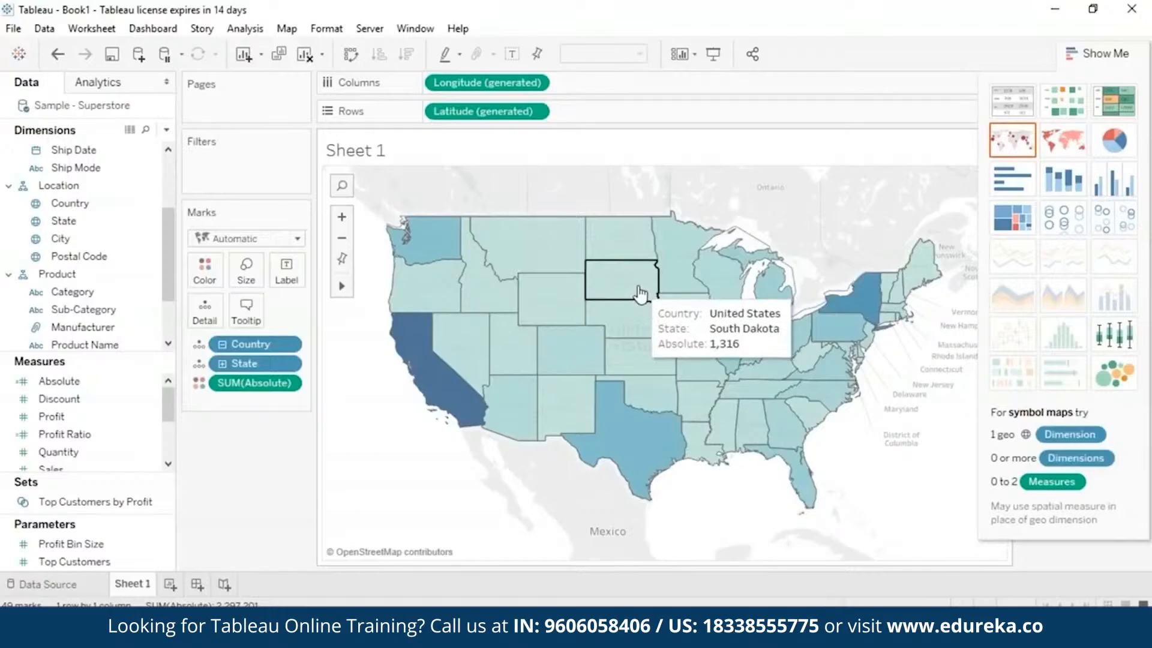
pyautogui.moveTo(543, 245)
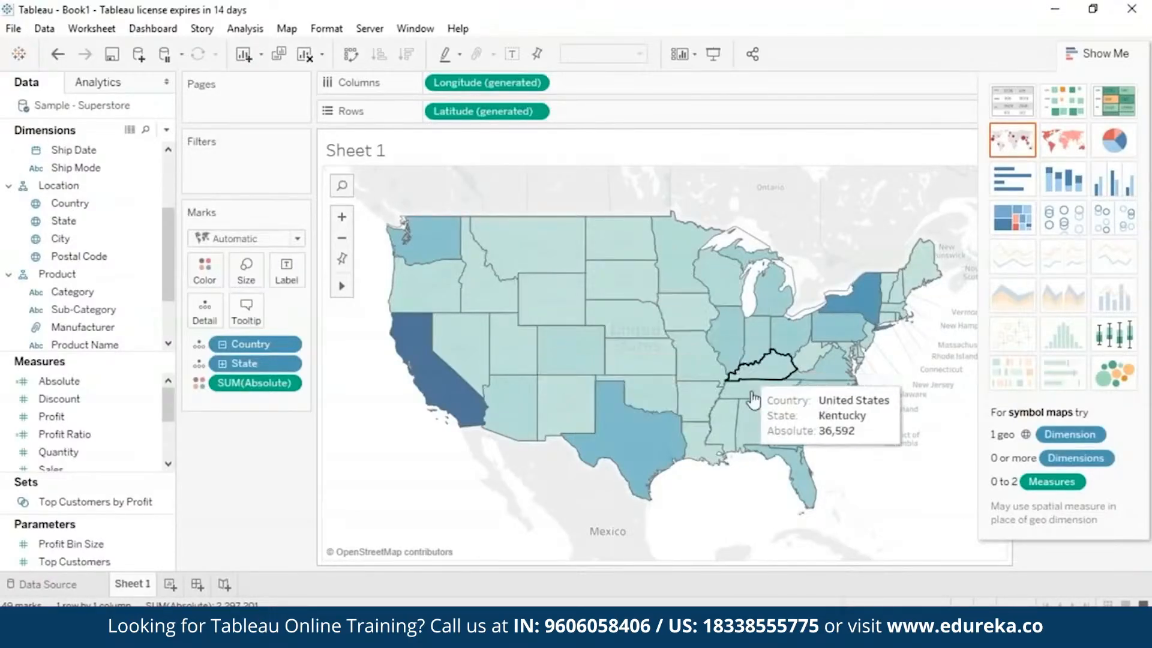
pyautogui.moveTo(836, 348)
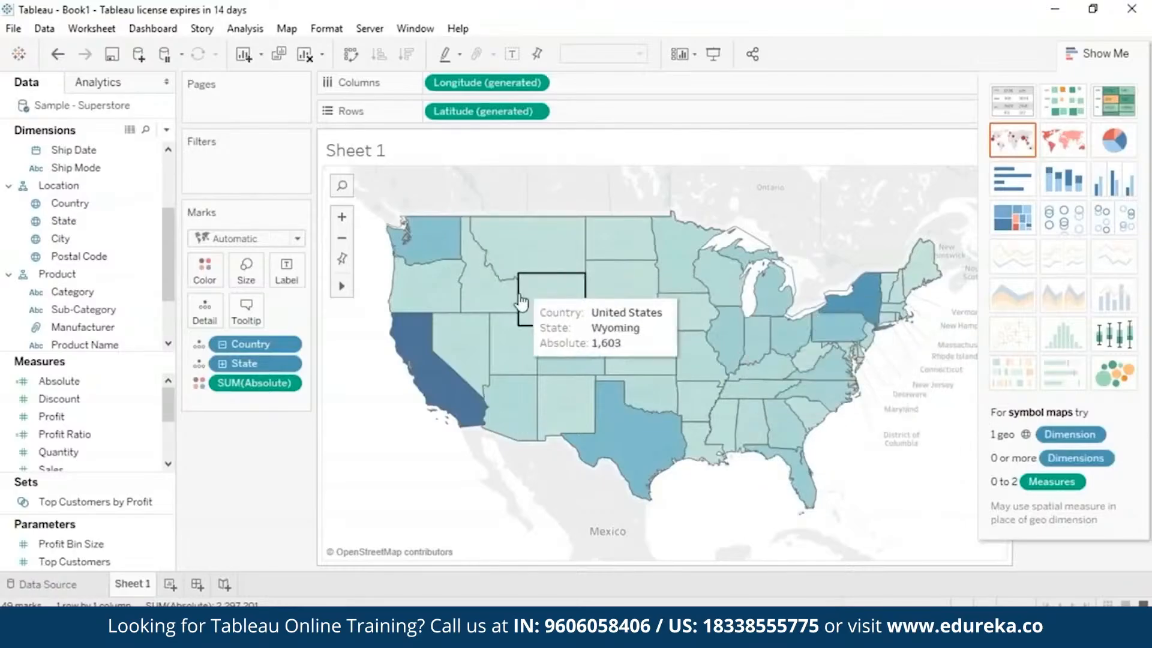
pyautogui.moveTo(532, 335)
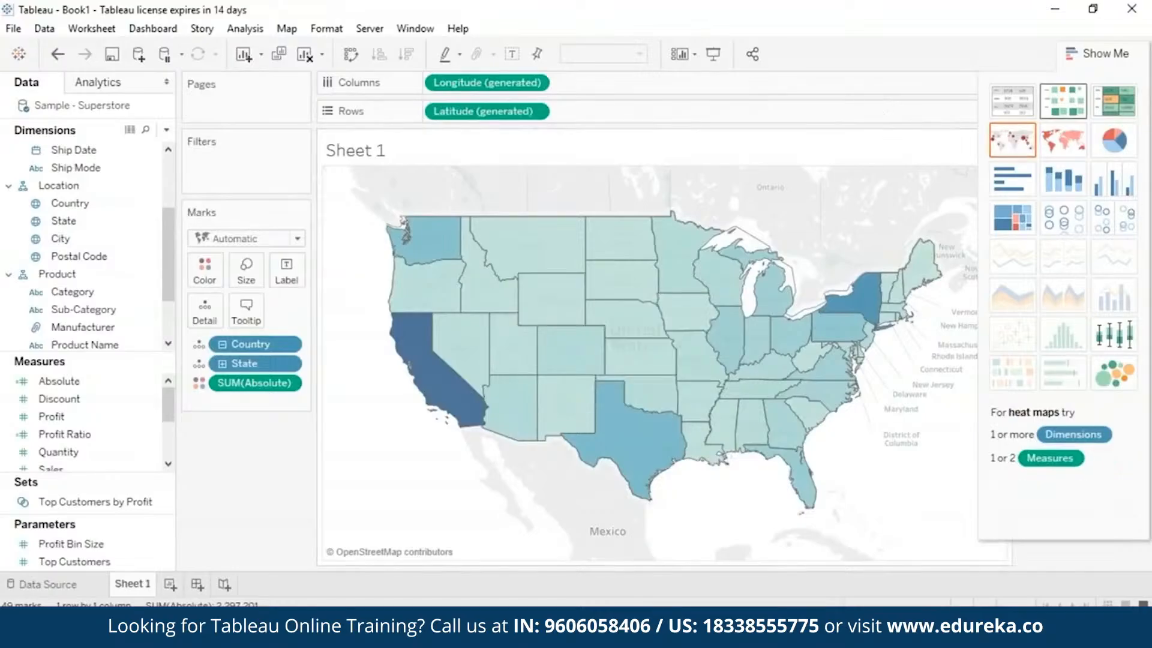
pyautogui.click(1097, 54)
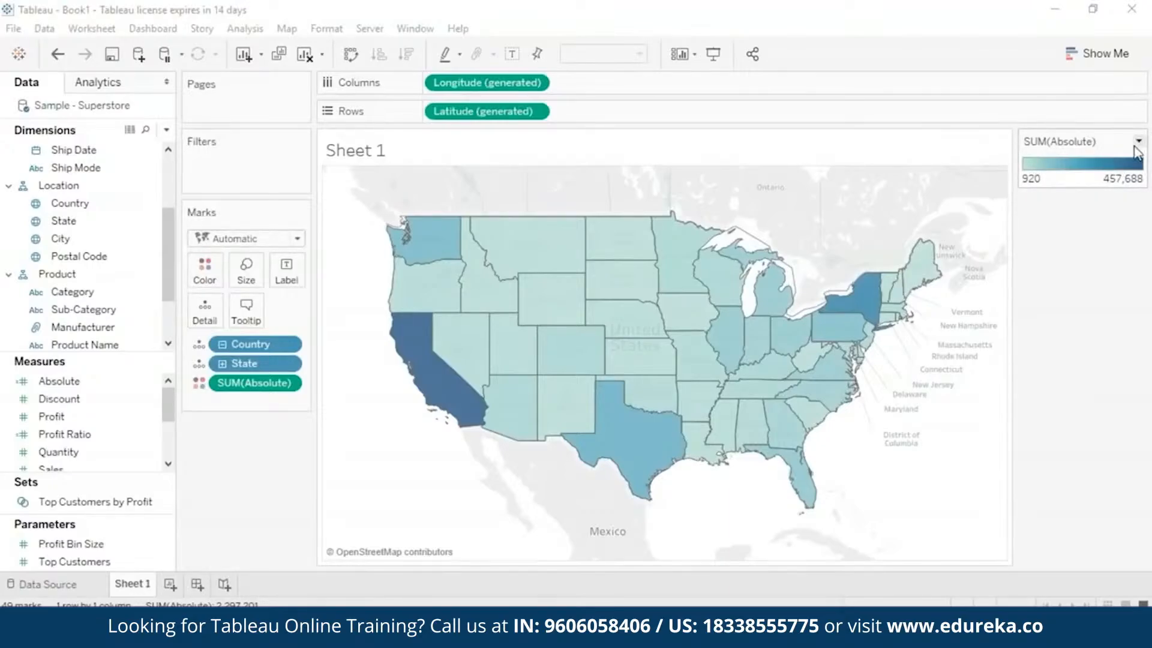
pyautogui.moveTo(442, 401)
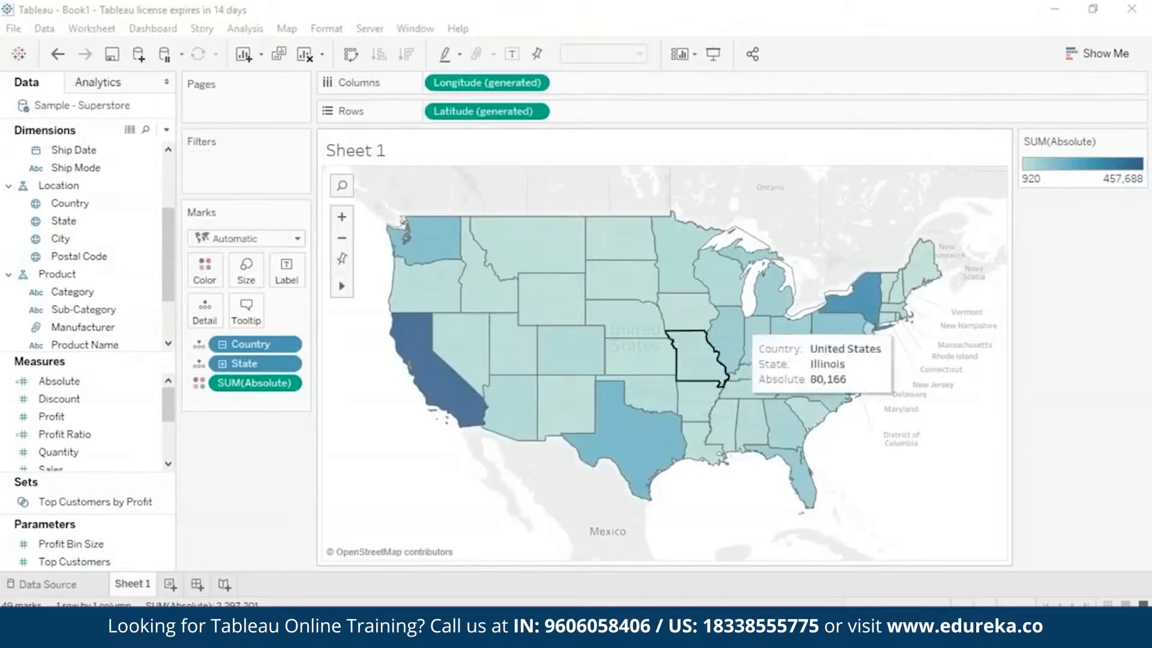
pyautogui.moveTo(868, 291)
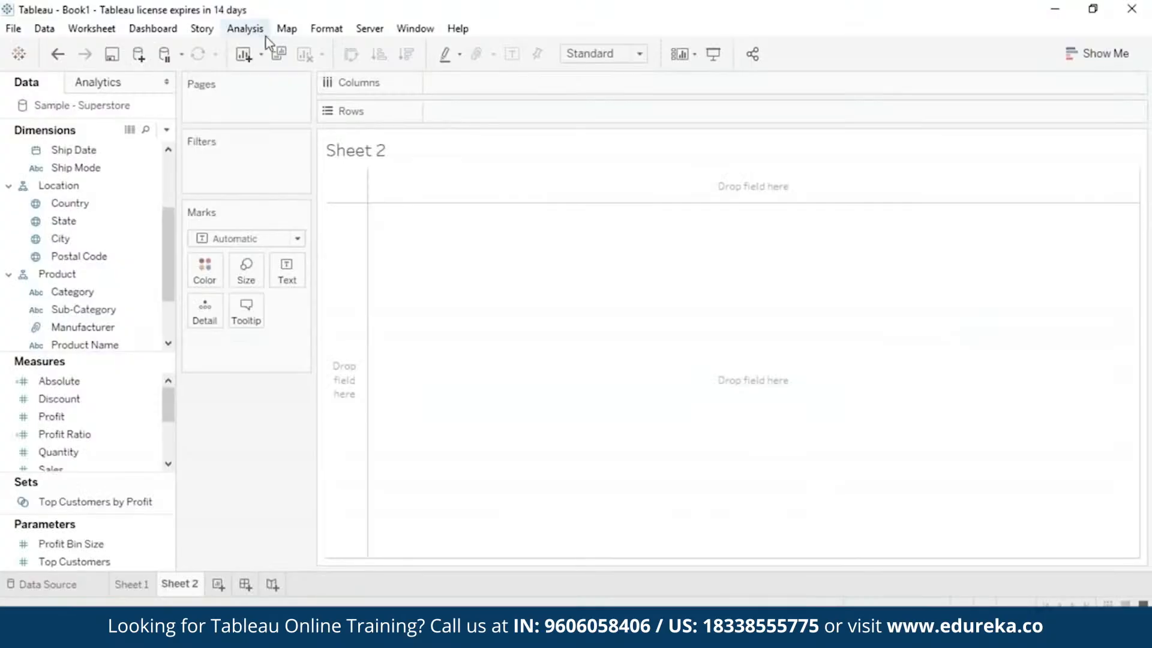
# Create a calculated field called arc cos with the formula ACOS(-1) and save it.
pyautogui.click(252, 30)
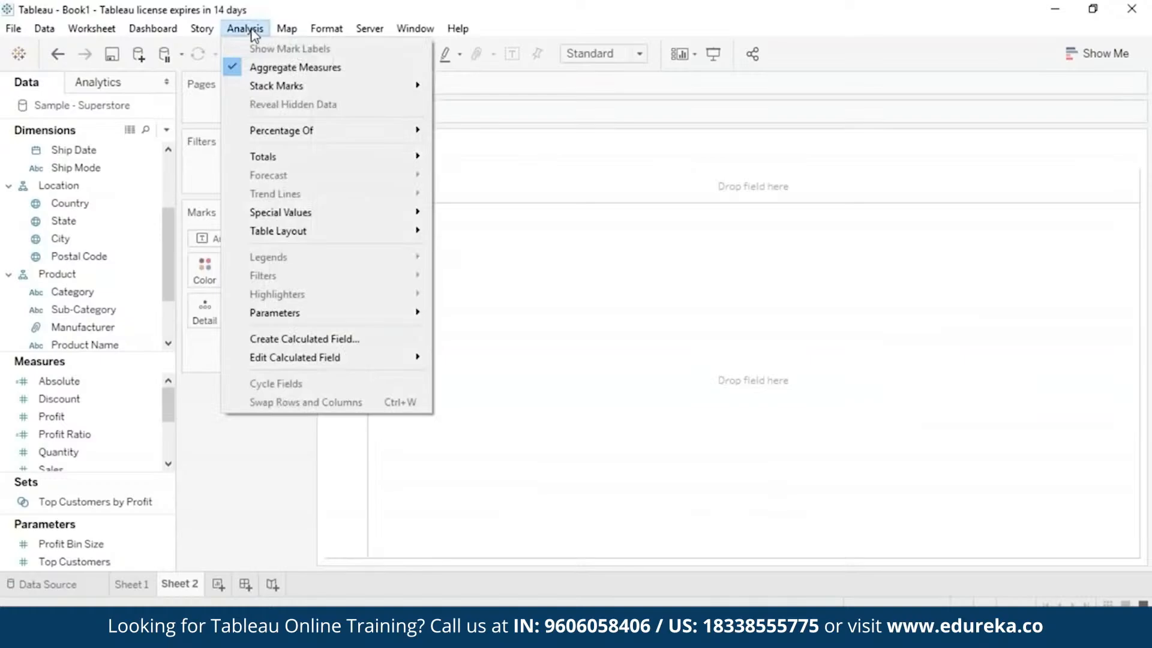
pyautogui.click(273, 340)
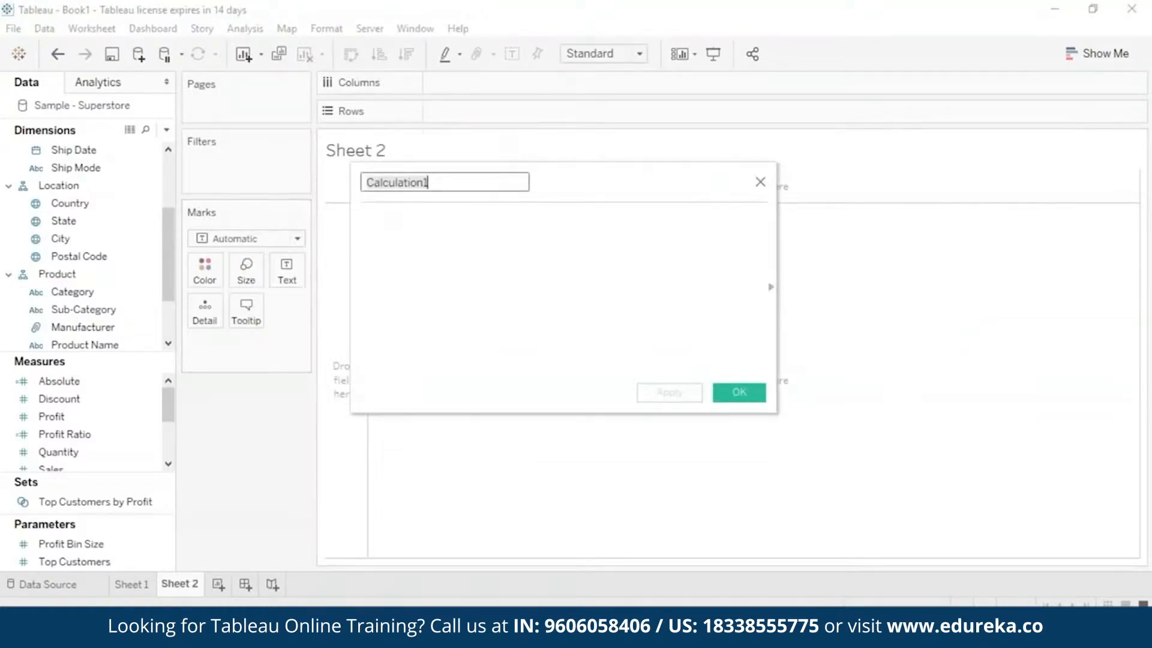
pyautogui.press('BackSpace')
pyautogui.write('arc cos')
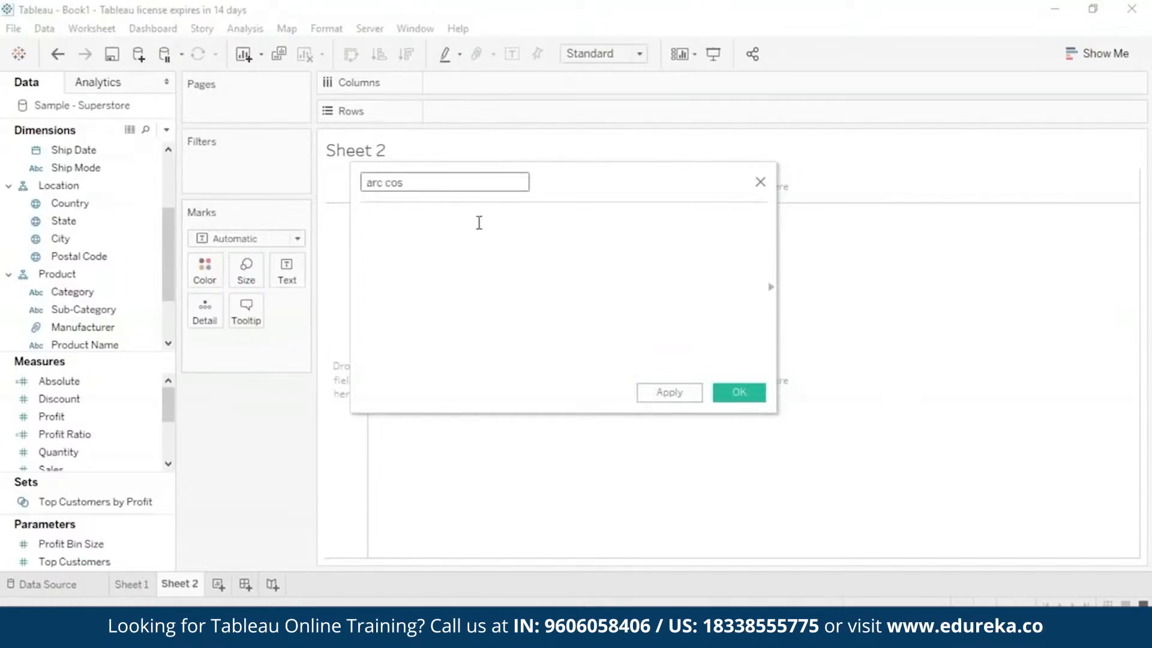
pyautogui.click(479, 221)
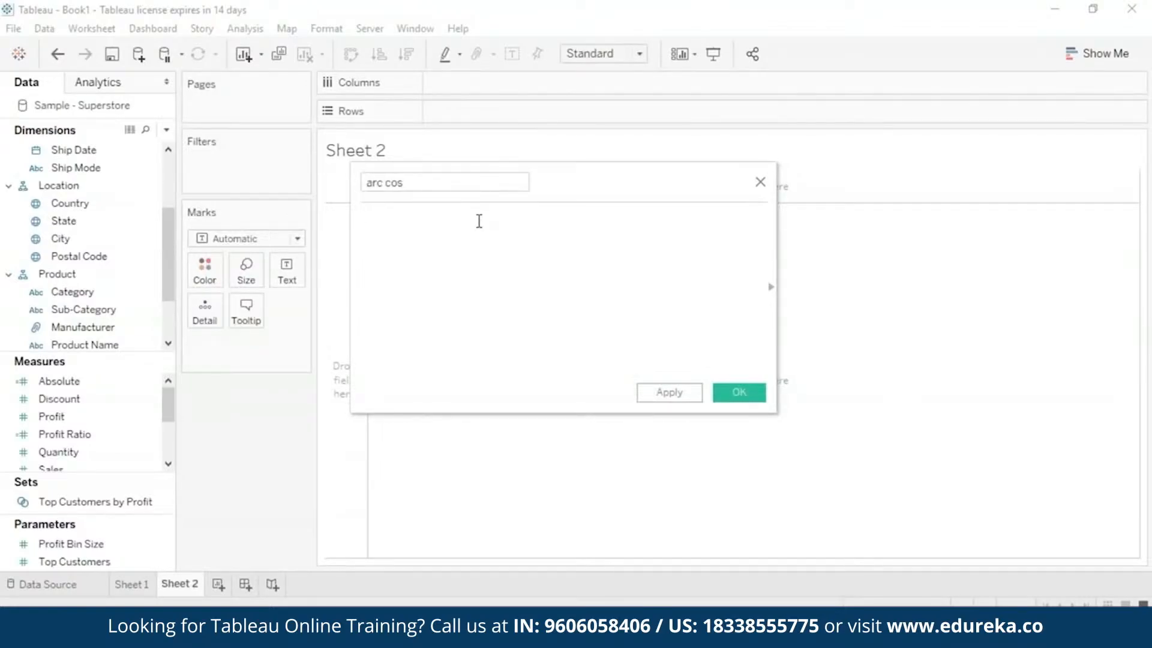
pyautogui.write('AC')
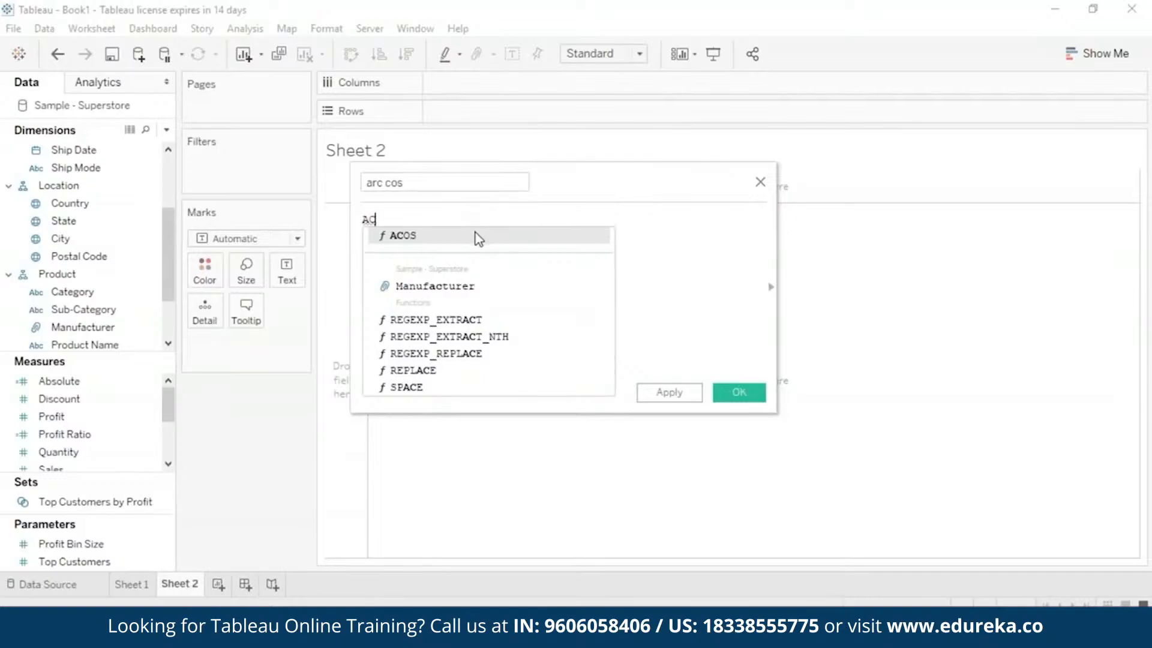
pyautogui.click(479, 235)
pyautogui.write('-1)')
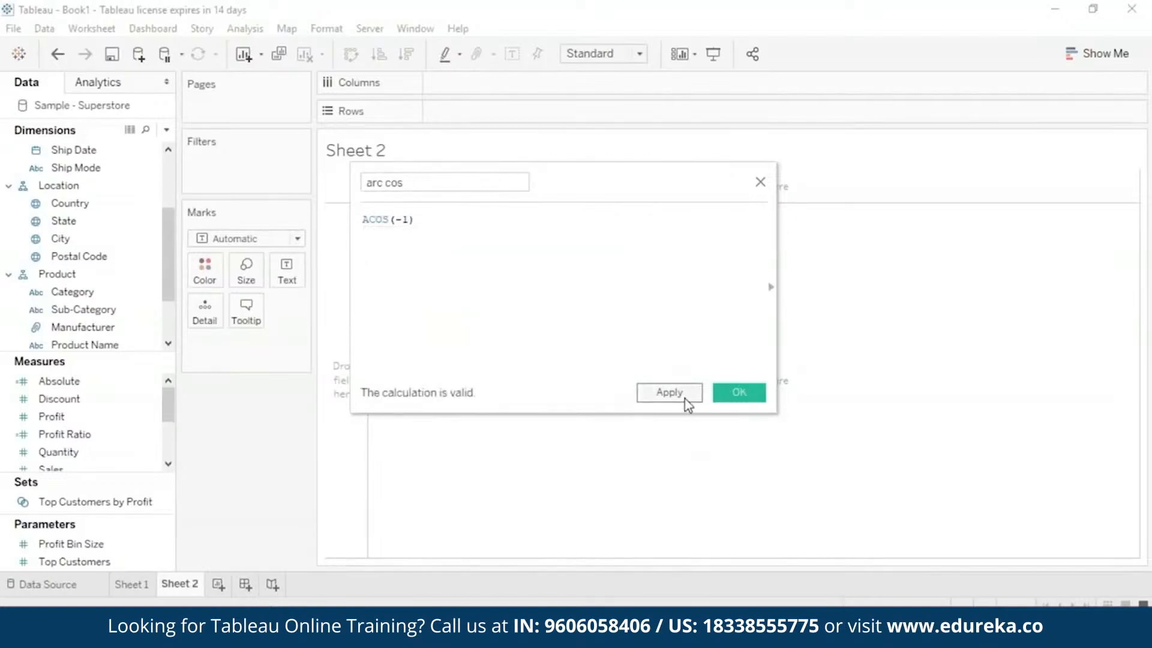
pyautogui.click(685, 398)
pyautogui.click(739, 393)
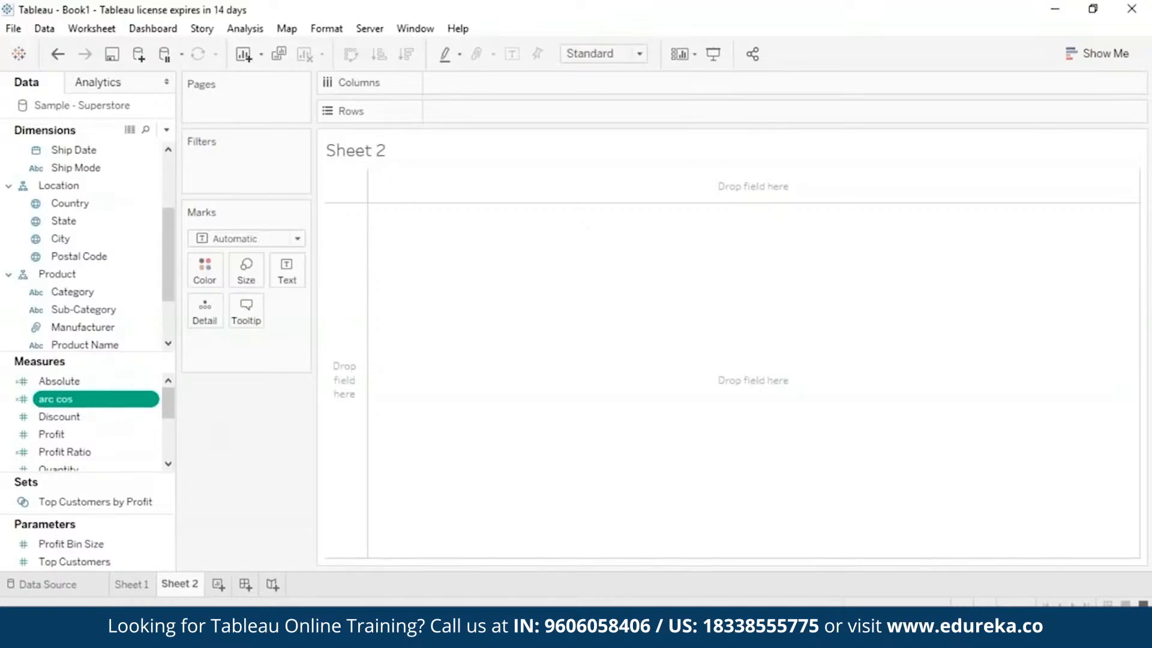
# Place the arc cos measure on the empty sheet as text and aggregate it as an attribute.
pyautogui.moveTo(152, 399); pyautogui.dragTo(707, 234)
pyautogui.rightClick(213, 344)
pyautogui.click(267, 478)
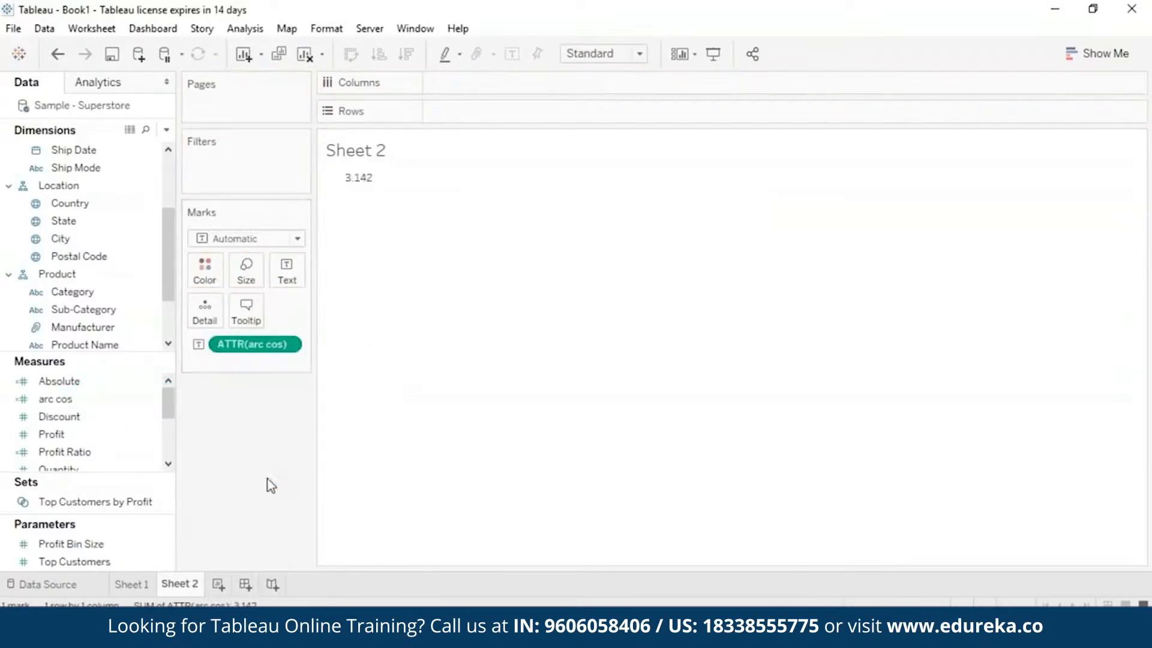
pyautogui.moveTo(367, 180)
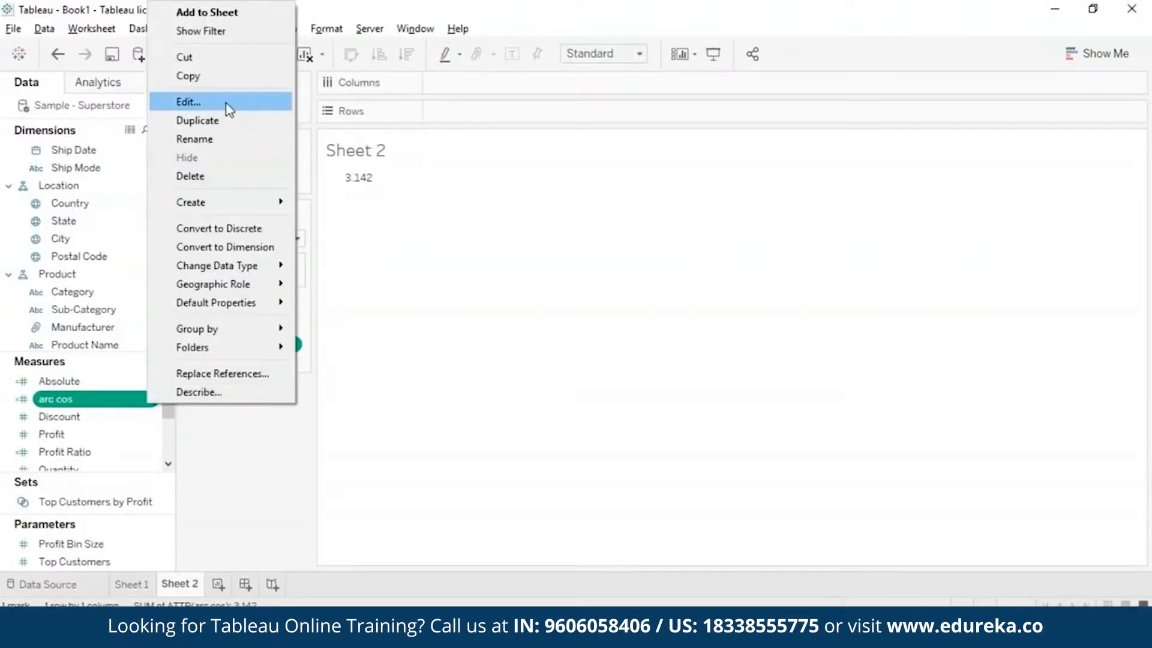
# Edit the arc cos calculated field and rename it as arc sin.
pyautogui.click(227, 103)
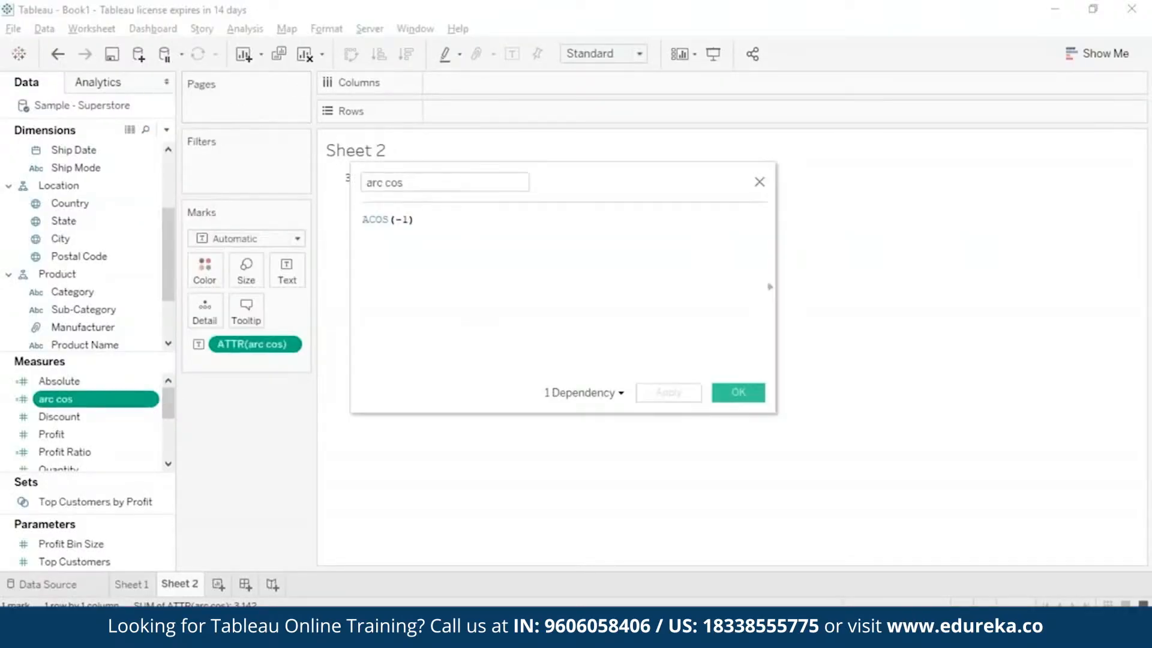
pyautogui.click(405, 181)
pyautogui.press('BackSpace')
pyautogui.press('BackSpace')
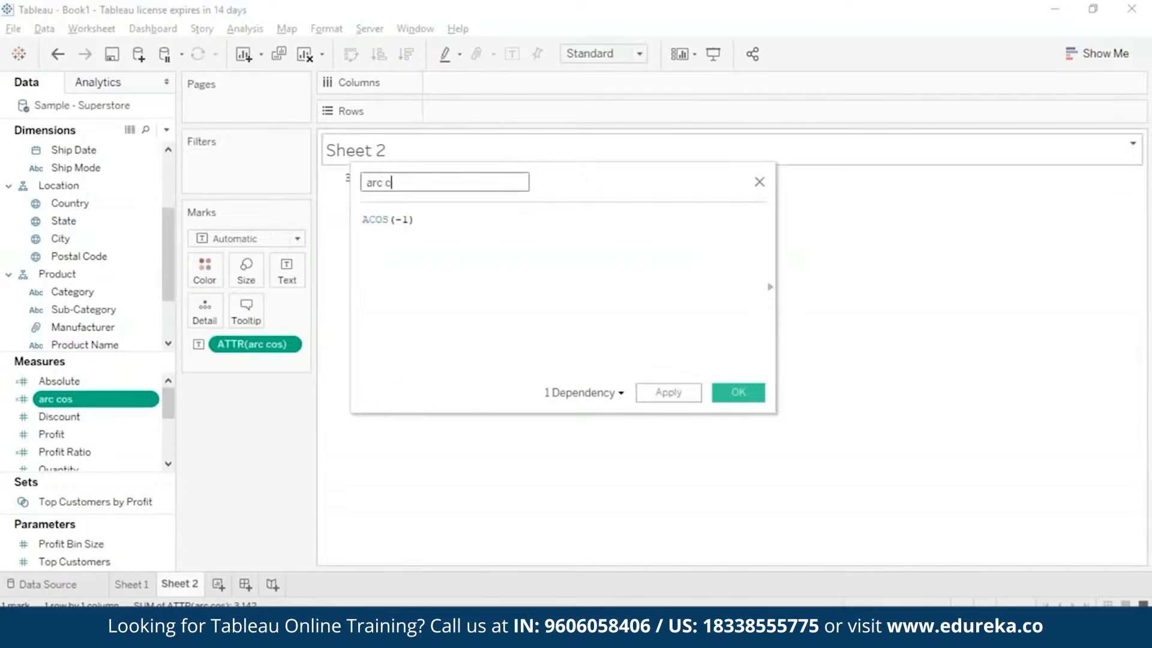
pyautogui.press('BackSpace')
pyautogui.write('sin')
# Replace the formula of the arc sin field with ASIN(1) and save the calculation.
pyautogui.click(391, 221)
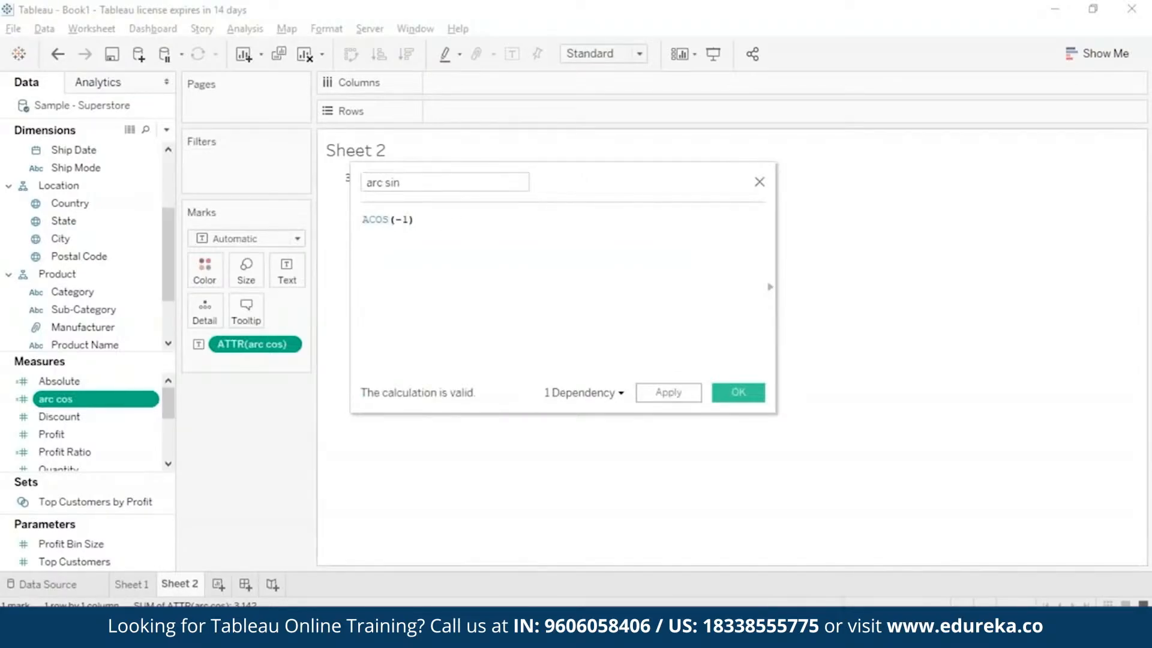
pyautogui.hotkey('ctrl', 'a')
pyautogui.press('BackSpace')
pyautogui.write('ASIN(1)')
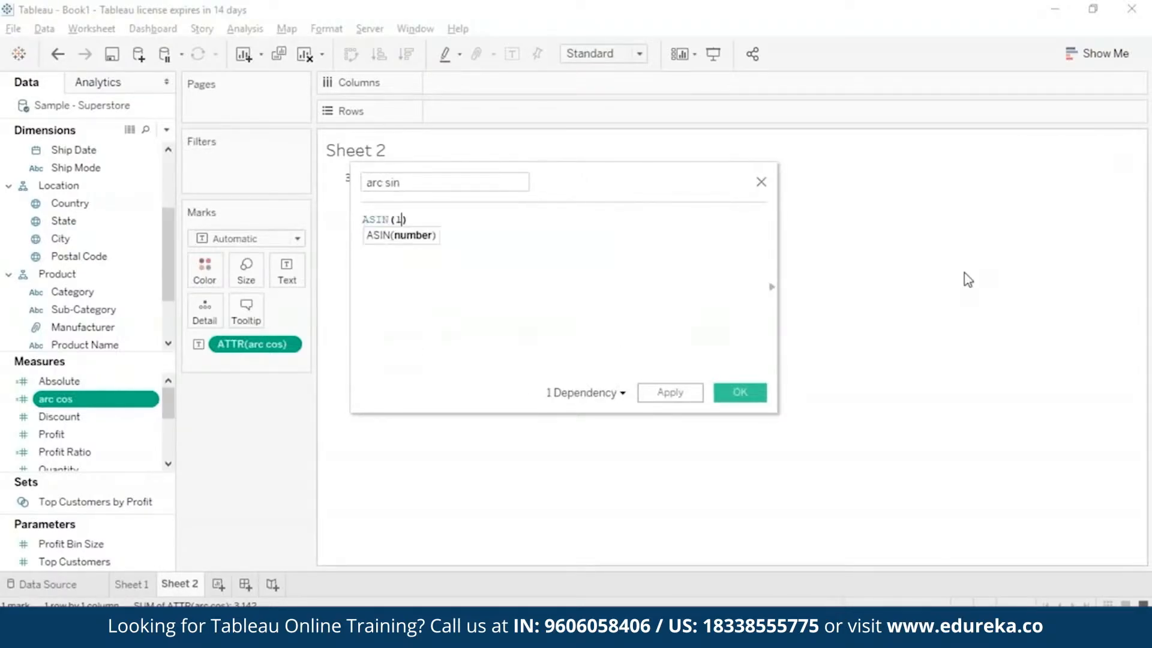
pyautogui.click(668, 393)
pyautogui.click(734, 393)
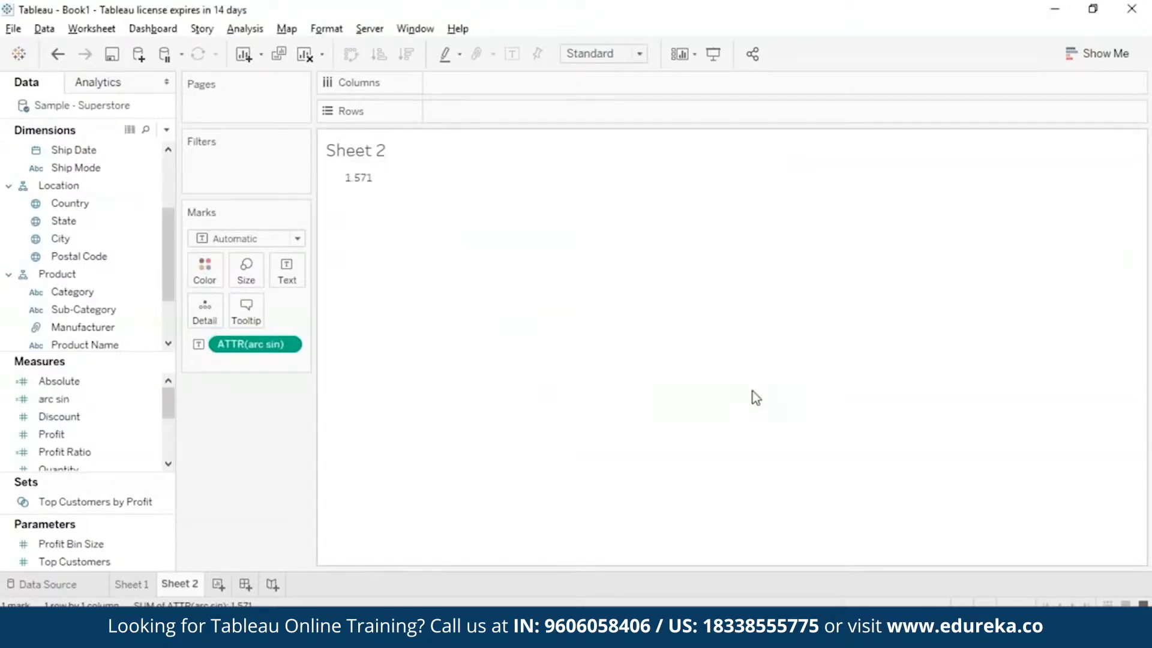
# Place arc sin on the marks as text again and aggregate it as an attribute.
pyautogui.click(288, 346)
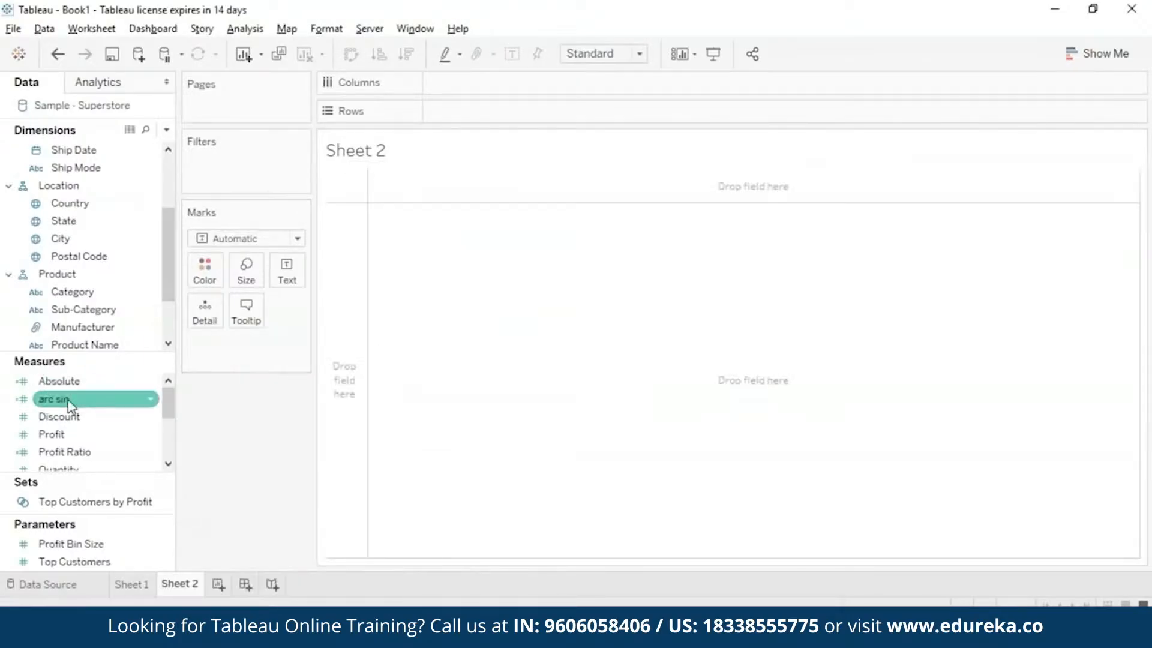
pyautogui.moveTo(69, 407); pyautogui.dragTo(287, 271)
pyautogui.click(288, 345)
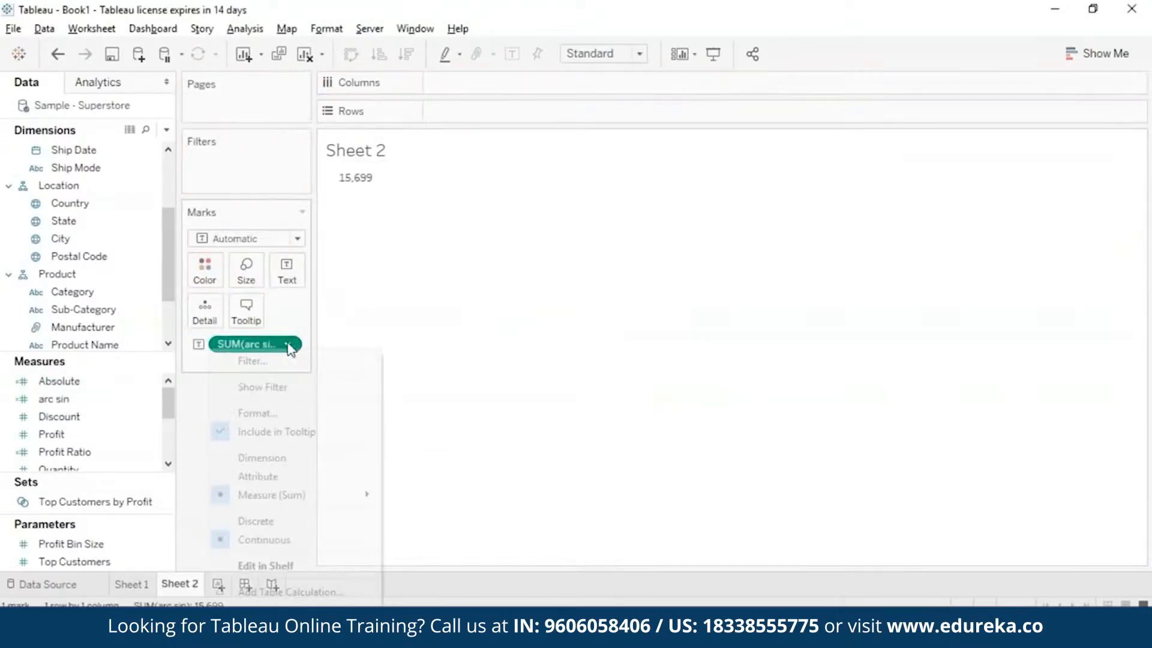
pyautogui.click(279, 476)
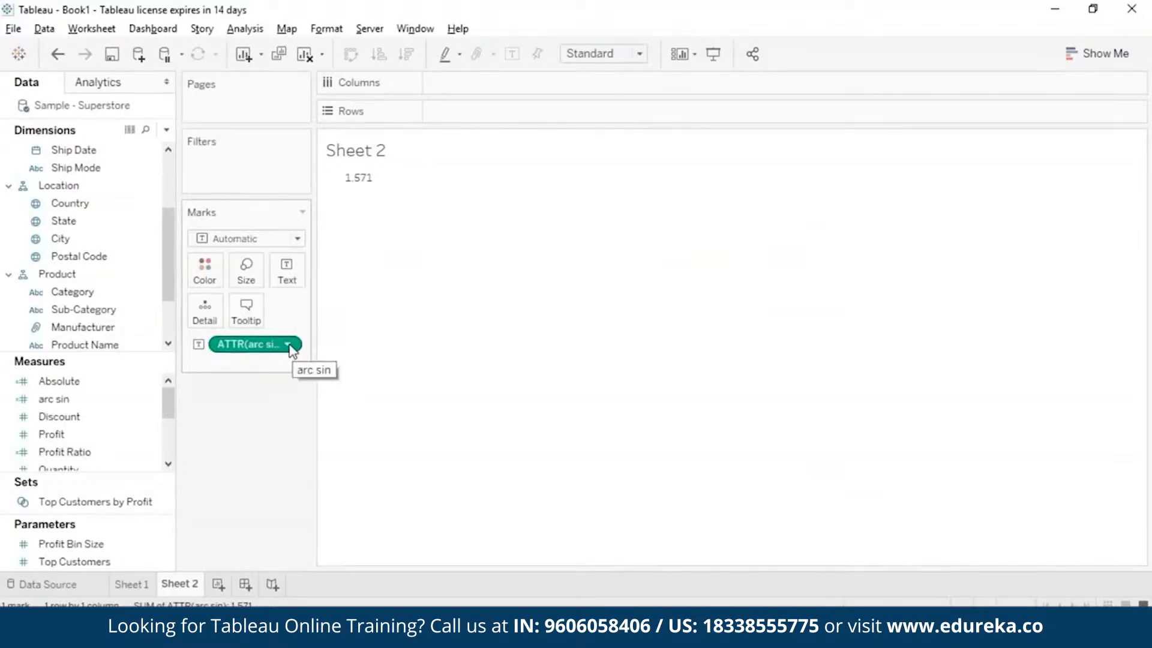
# Remove arc sin from the marks and rename the calculated field as arc tan in its editor.
pyautogui.click(289, 345)
pyautogui.click(255, 630)
pyautogui.click(154, 399)
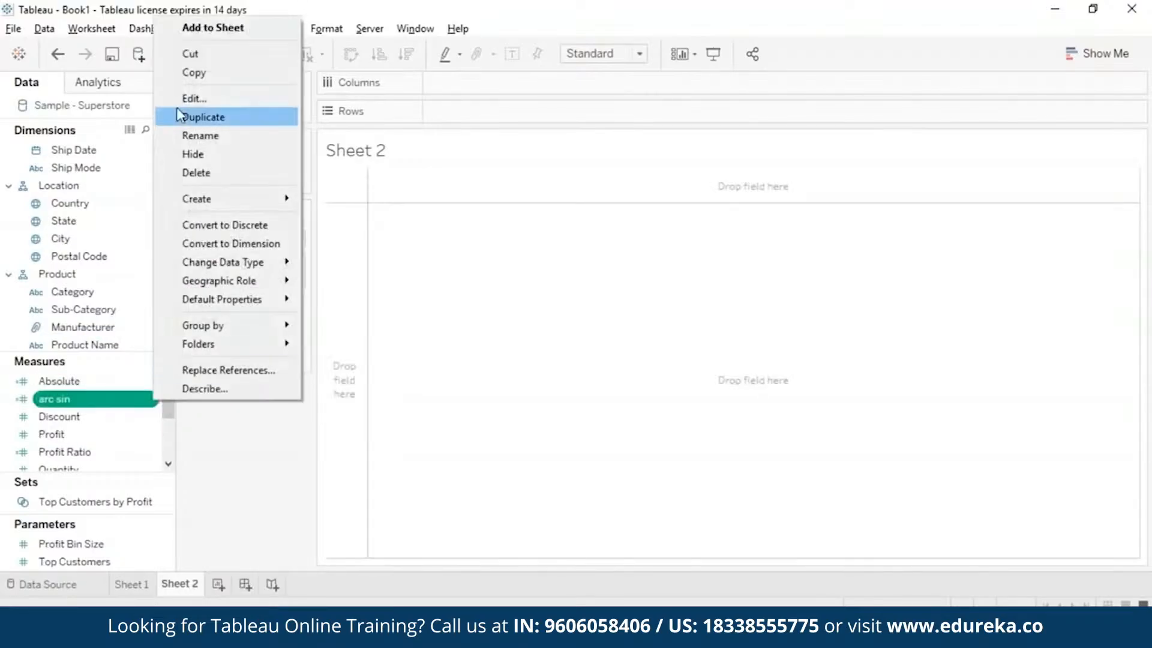
pyautogui.click(186, 98)
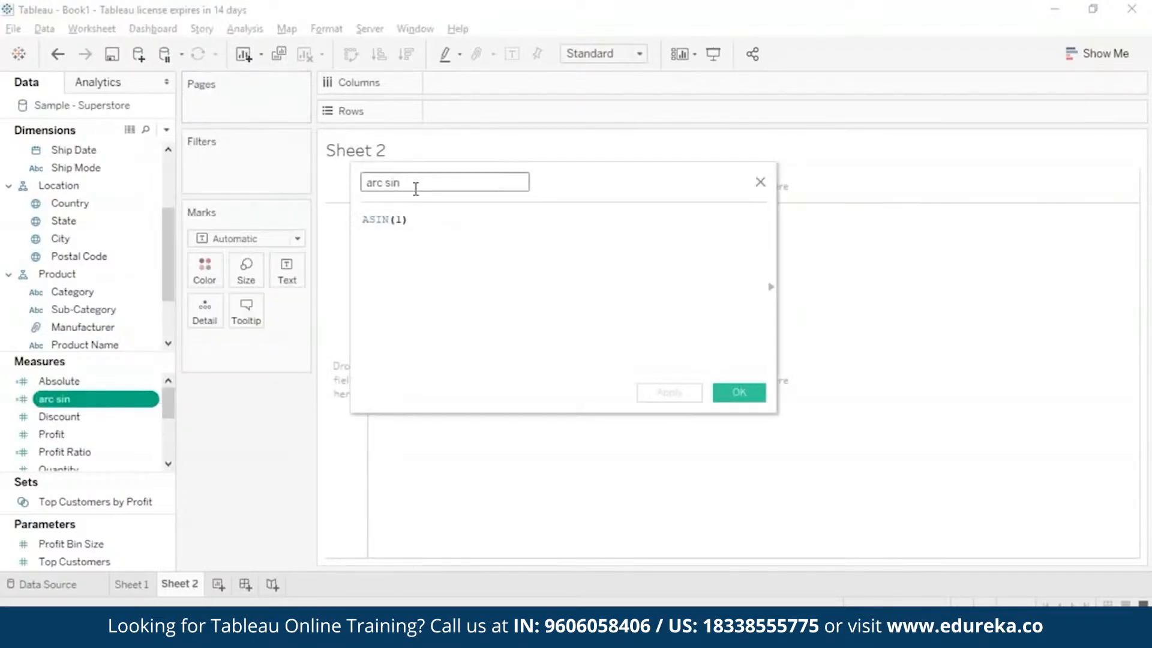
pyautogui.click(416, 189)
pyautogui.press('BackSpace')
pyautogui.press('BackSpace')
pyautogui.press('BackSpace')
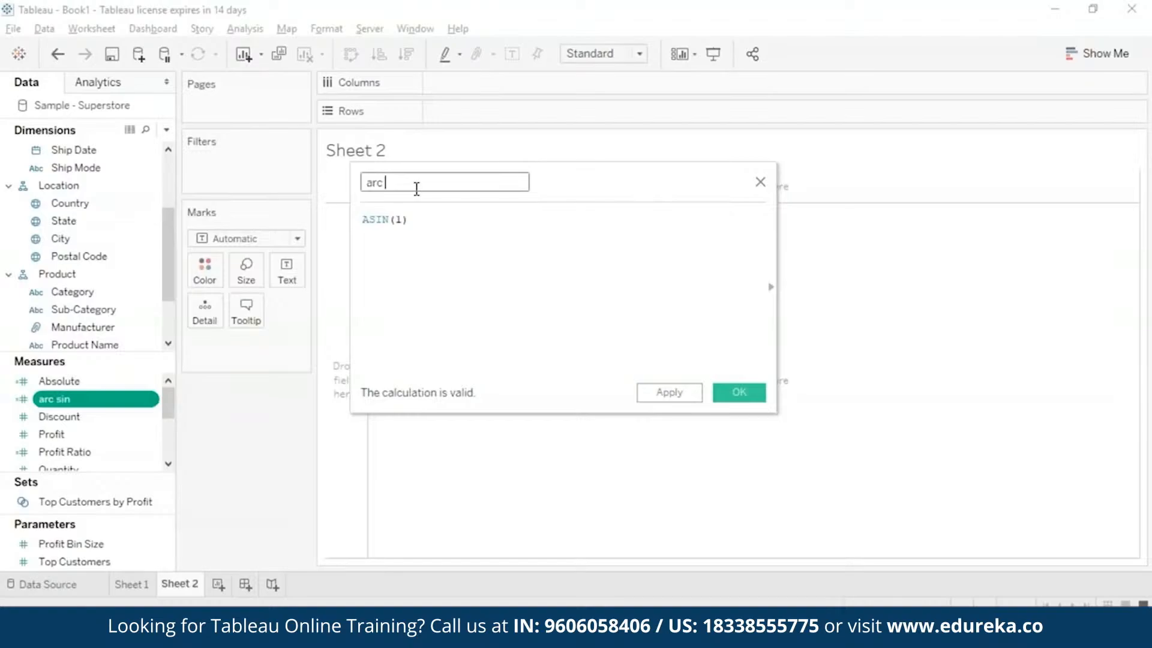
pyautogui.write('tan')
# Replace the formula of the arc tan field with ATAN(180) and save the calculation.
pyautogui.click(419, 220)
pyautogui.press('BackSpace')
pyautogui.press('BackSpace')
pyautogui.press('BackSpace')
pyautogui.press('BackSpace')
pyautogui.press('BackSpace')
pyautogui.press('BackSpace')
pyautogui.press('BackSpace')
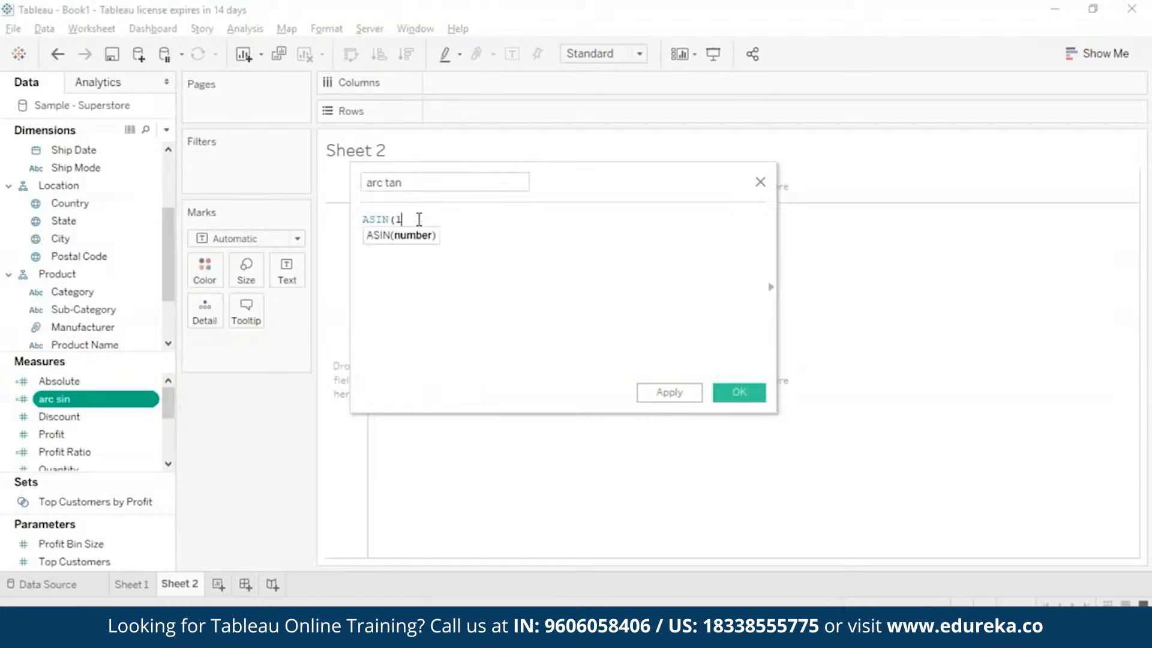
pyautogui.write('ata')
pyautogui.click(429, 234)
pyautogui.write('180')
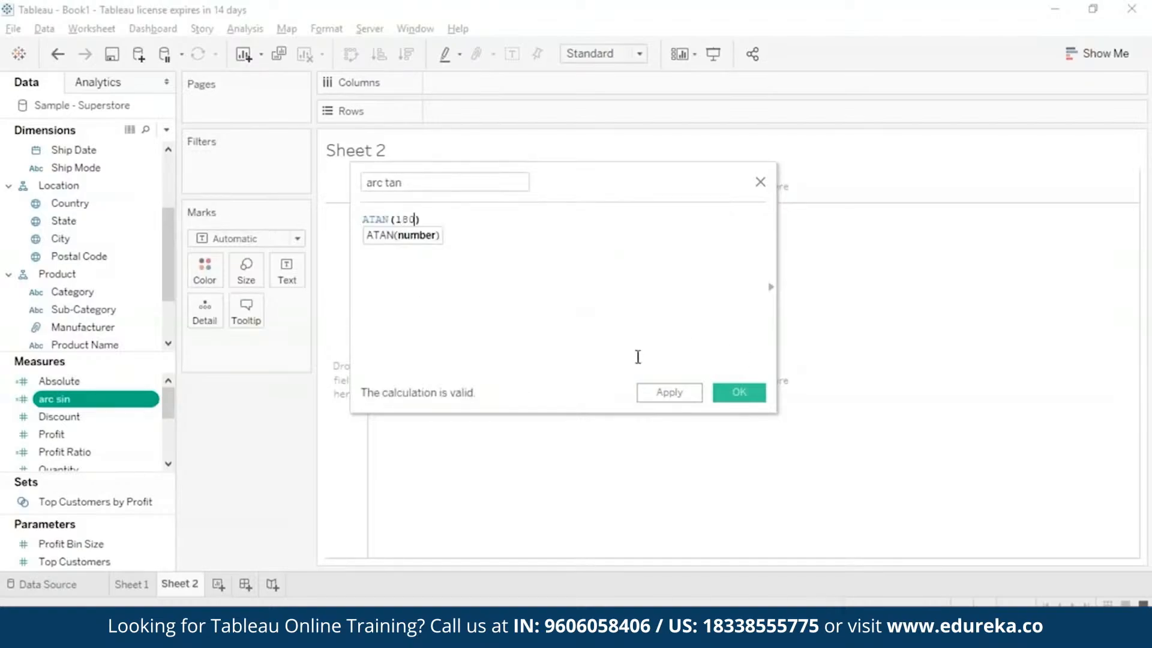
pyautogui.click(669, 395)
pyautogui.click(749, 393)
# Plot arc tan as a bar in the rows and aggregate it as an attribute.
pyautogui.doubleClick(66, 401)
pyautogui.click(512, 300)
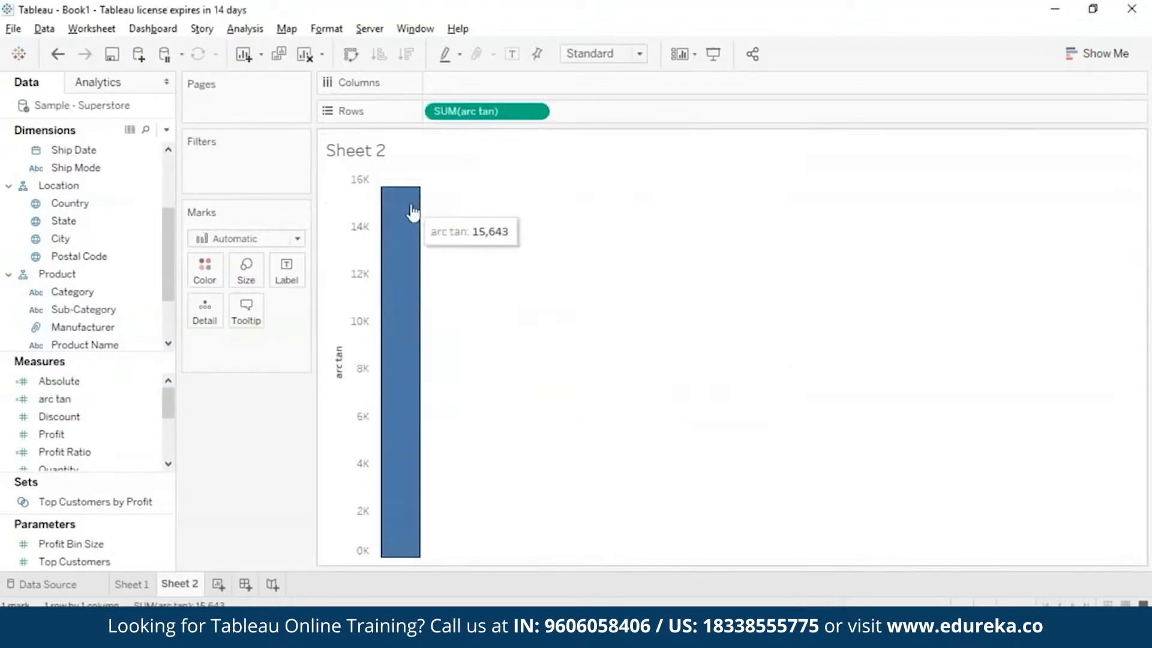
pyautogui.rightClick(534, 111)
pyautogui.click(471, 265)
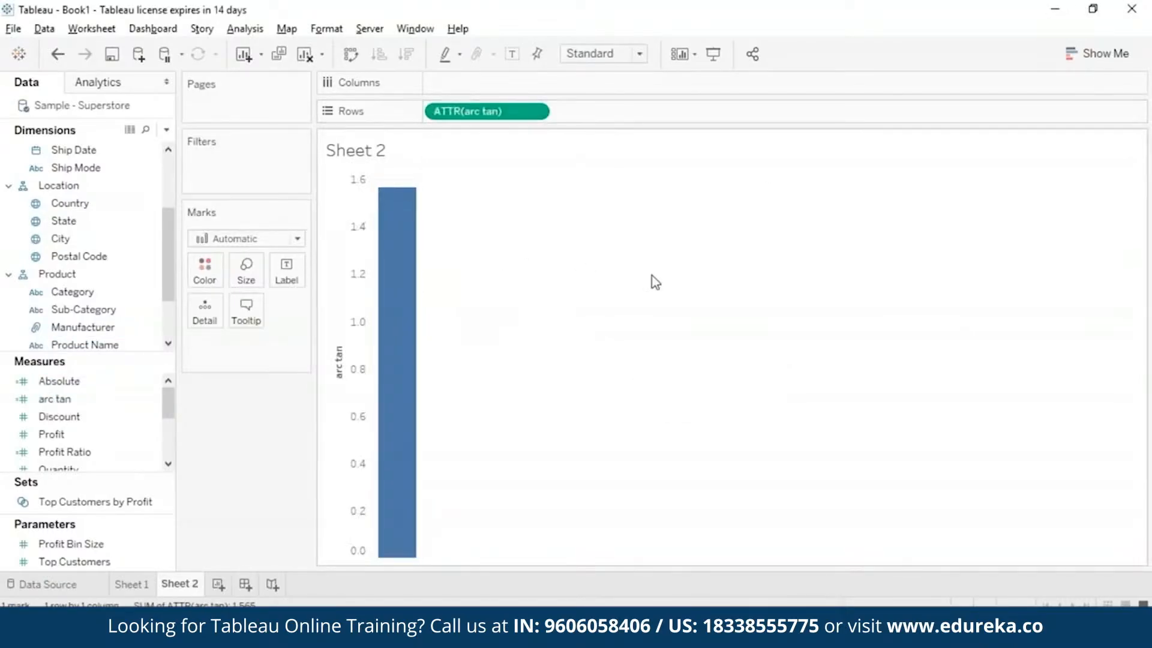
pyautogui.moveTo(411, 193)
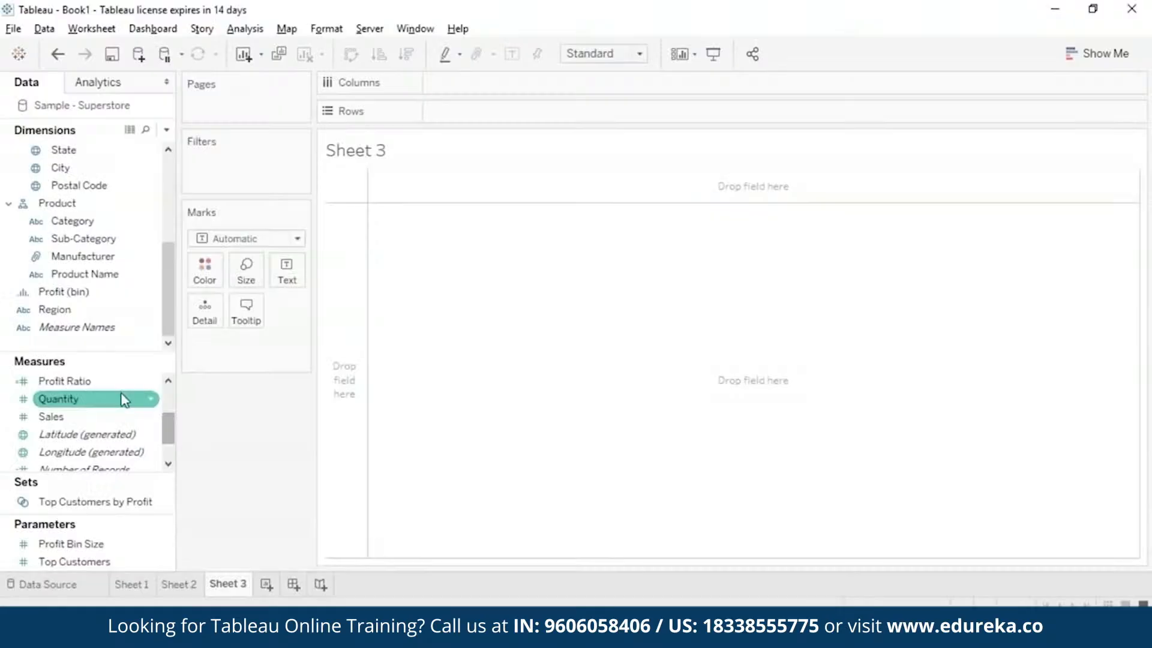
pyautogui.moveTo(120, 398); pyautogui.dragTo(458, 336)
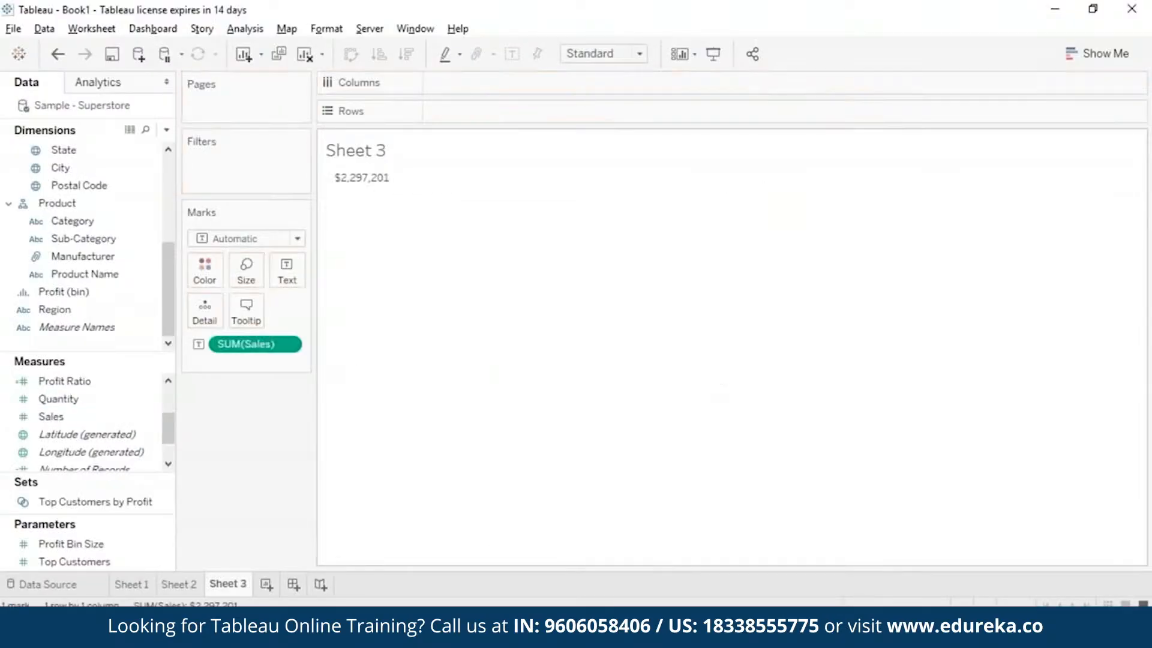
pyautogui.click(289, 344)
pyautogui.click(258, 635)
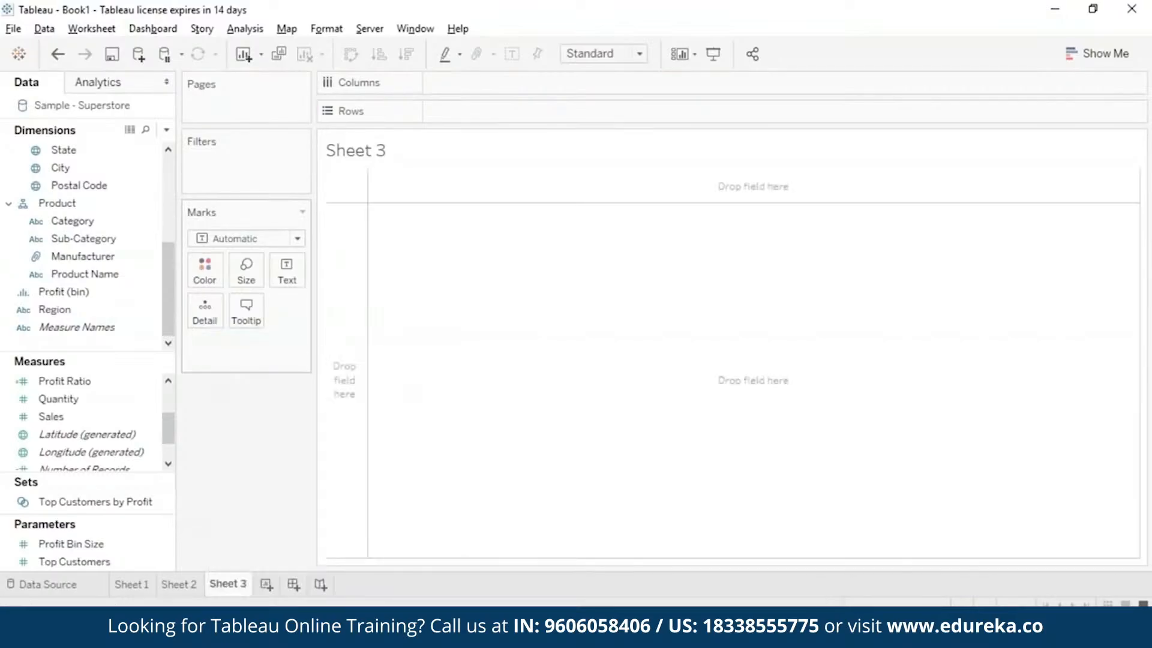
# Create a calculated field called ceiling with the formula CEILING(9.1265) and save it.
pyautogui.click(246, 29)
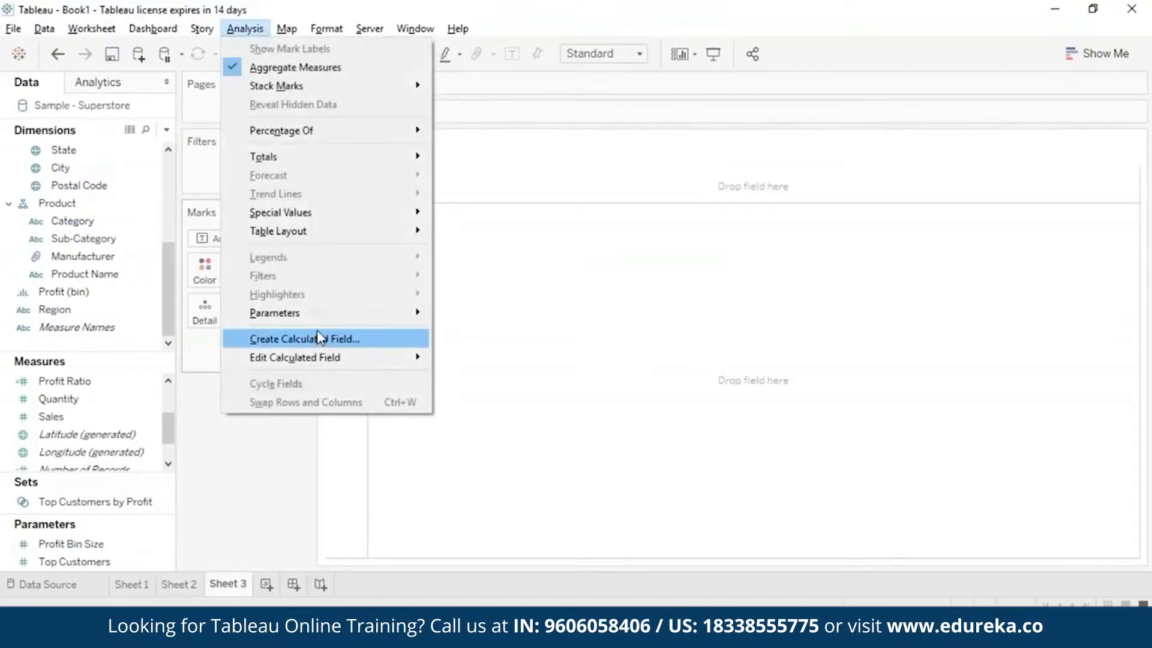
pyautogui.click(318, 336)
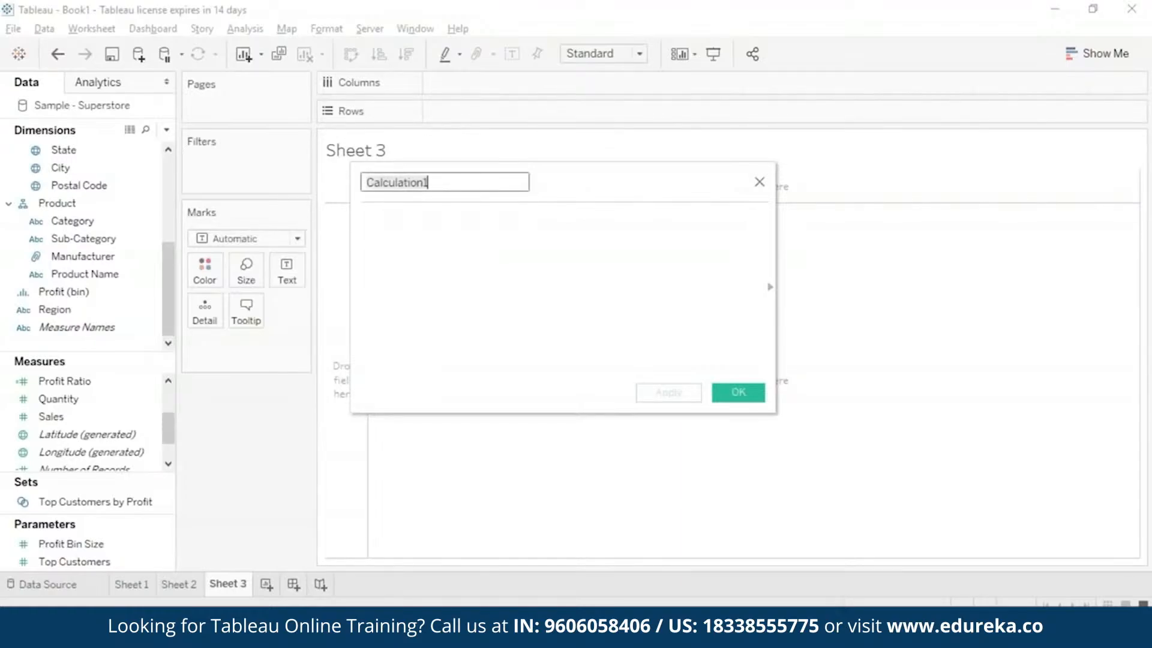
pyautogui.press('BackSpace')
pyautogui.write('ceiling')
pyautogui.click(474, 235)
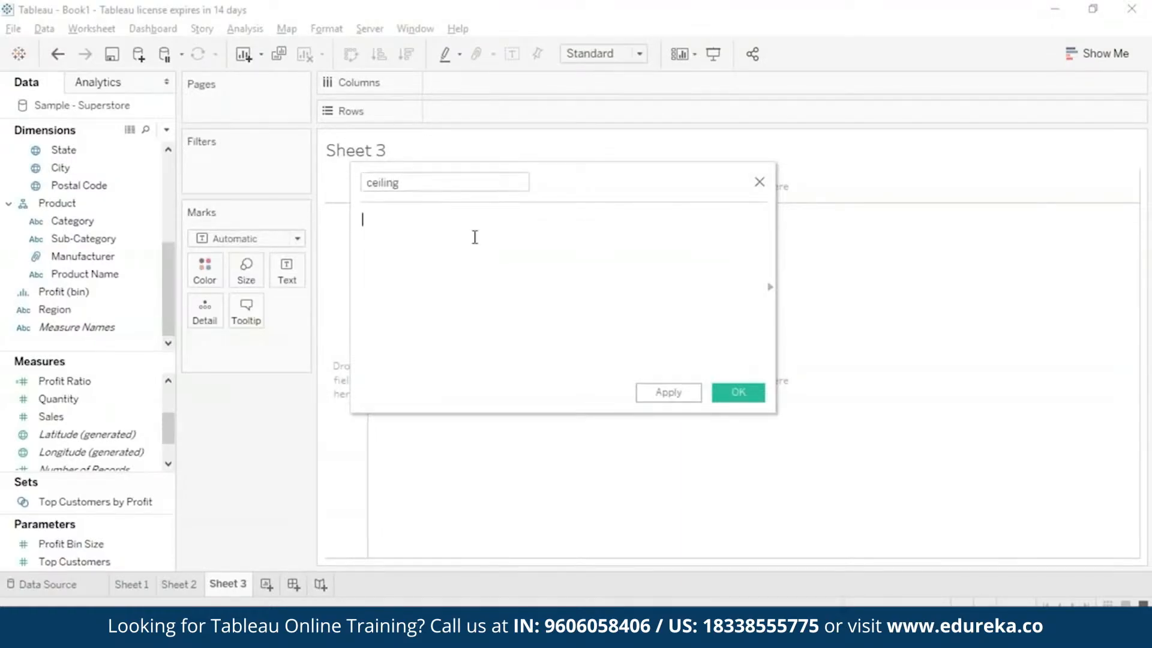
pyautogui.write('cei')
pyautogui.press('Return')
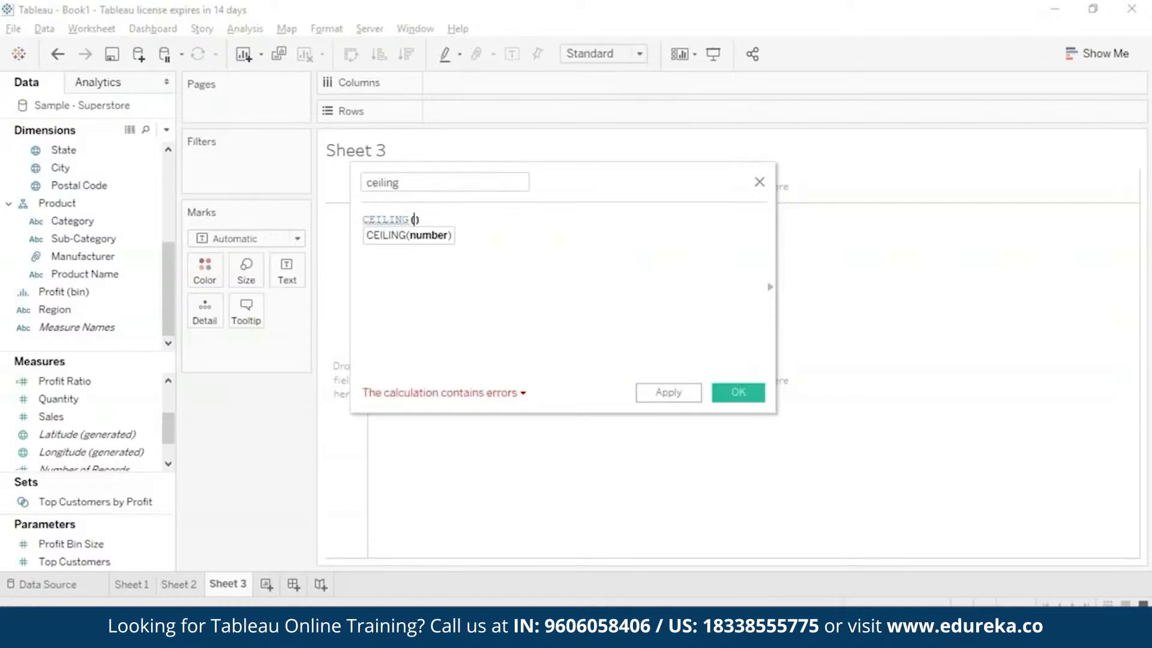
pyautogui.write('9.12')
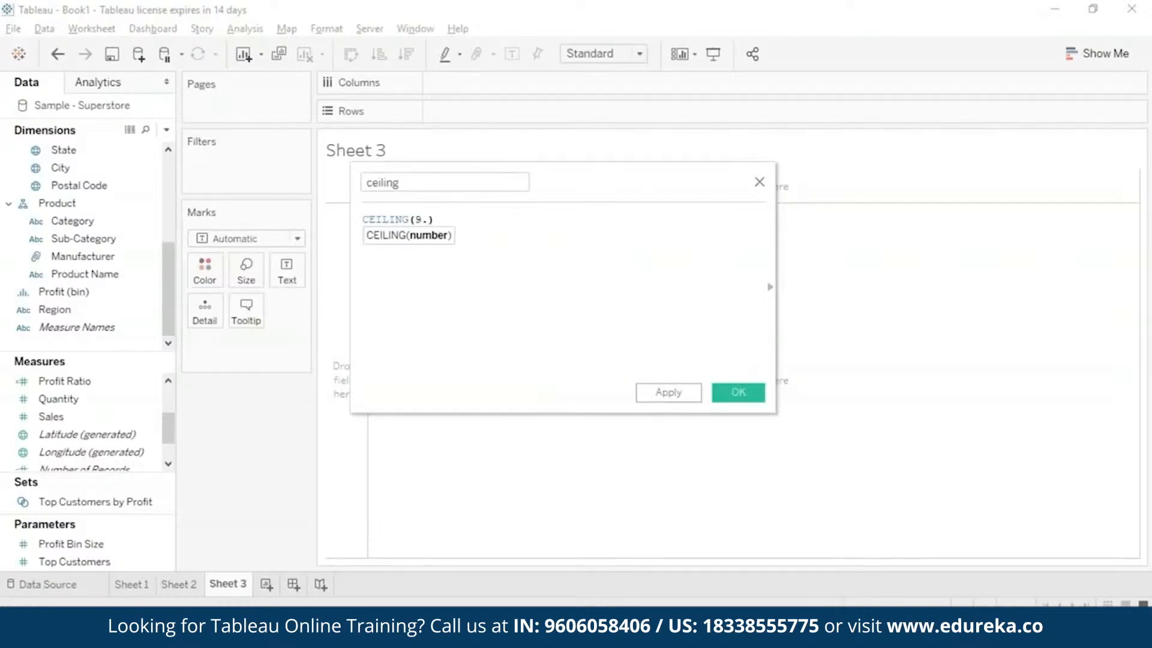
pyautogui.write('65')
pyautogui.click(670, 394)
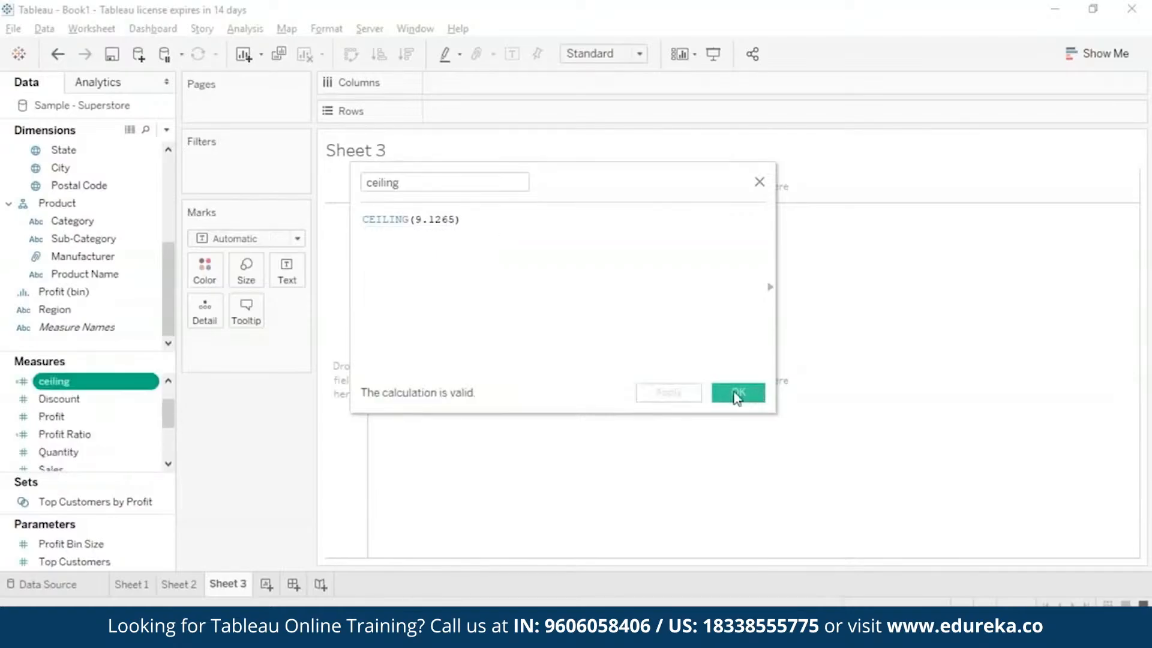
pyautogui.click(738, 393)
# Plot ceiling as a bar in the rows of Sheet 3 and aggregate it as an attribute.
pyautogui.moveTo(114, 382); pyautogui.dragTo(527, 113)
pyautogui.click(292, 345)
pyautogui.click(268, 480)
pyautogui.moveTo(396, 213)
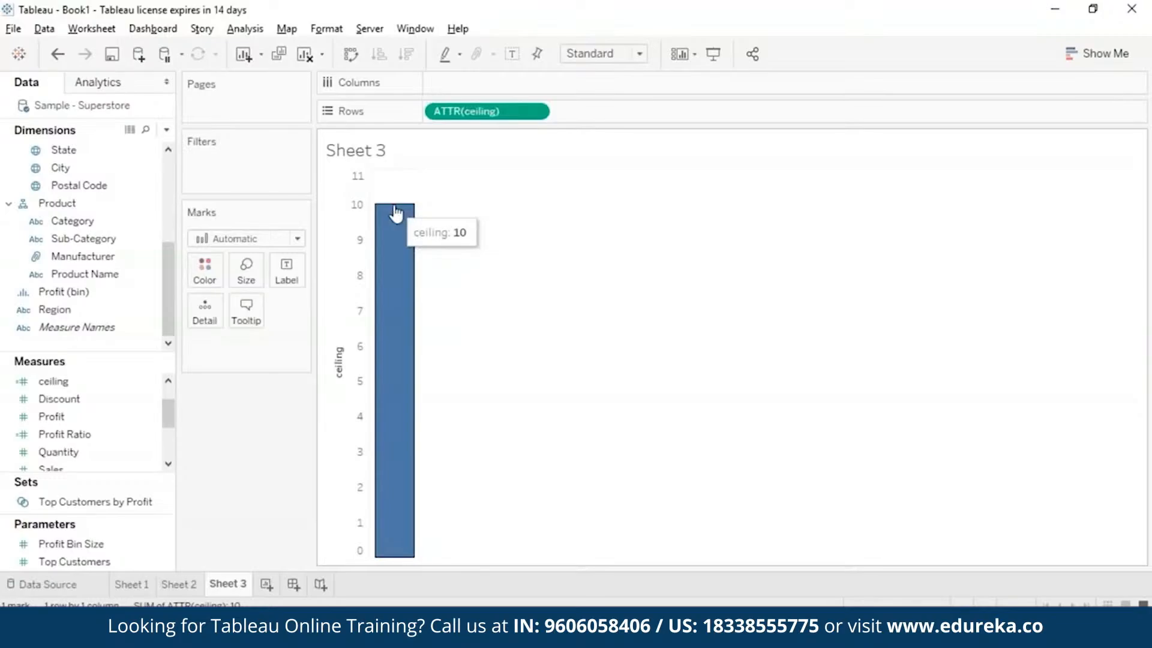
# Try the Text mark type for the ceiling chart and return it to the Bar mark type.
pyautogui.click(1089, 54)
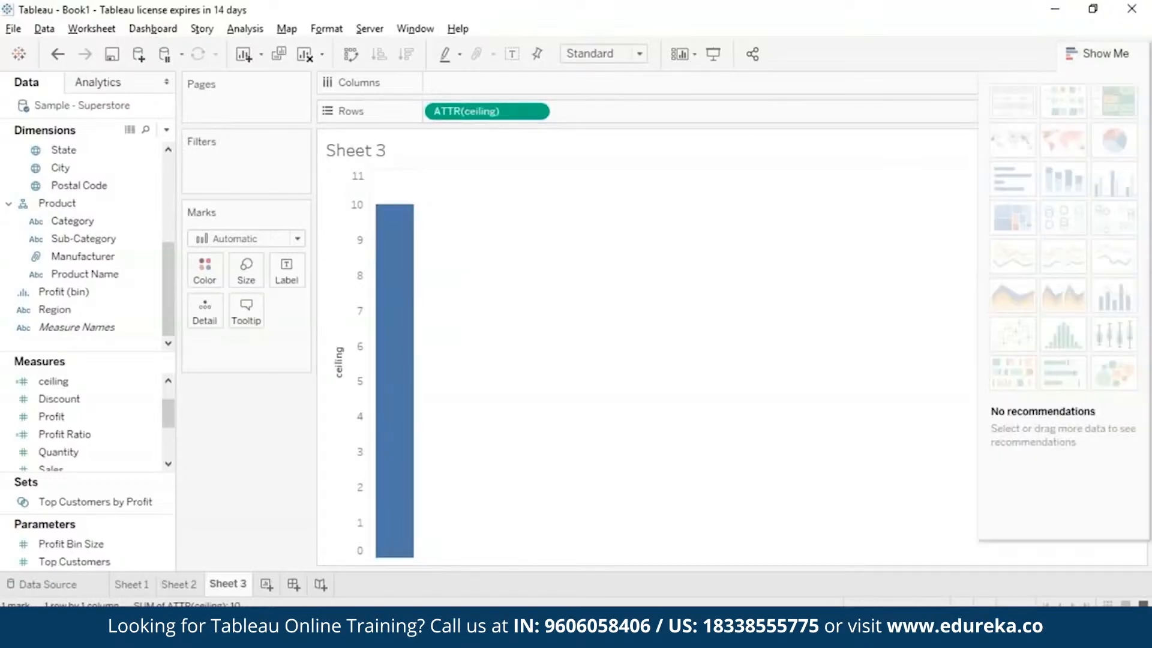
pyautogui.click(1087, 55)
pyautogui.click(298, 239)
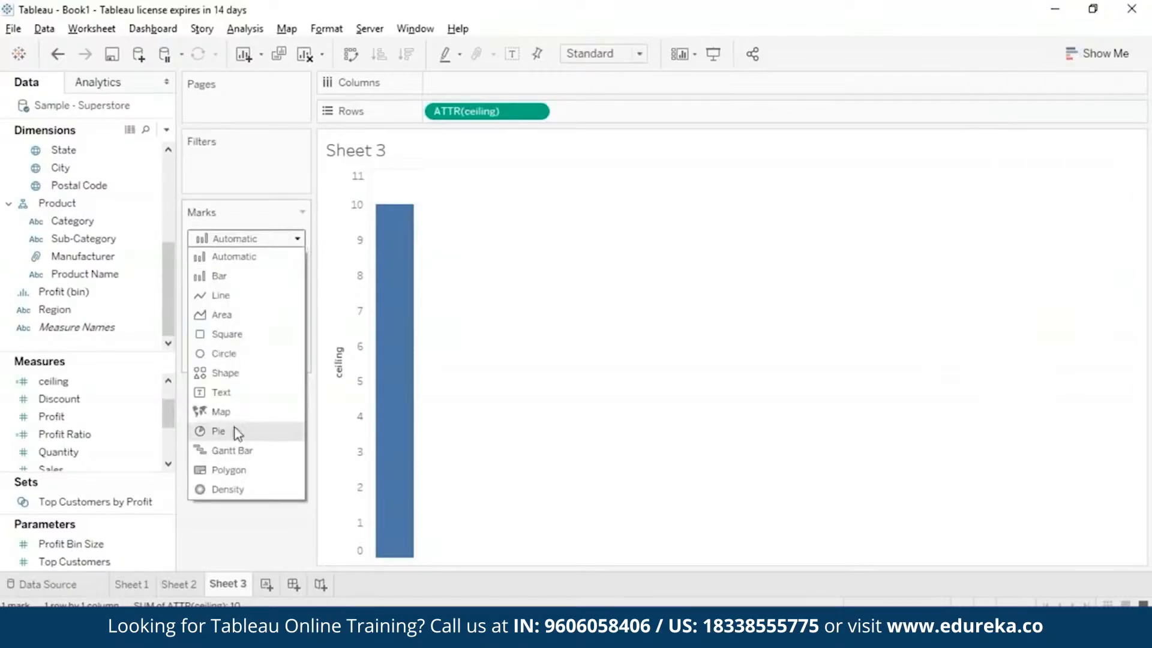
pyautogui.click(237, 393)
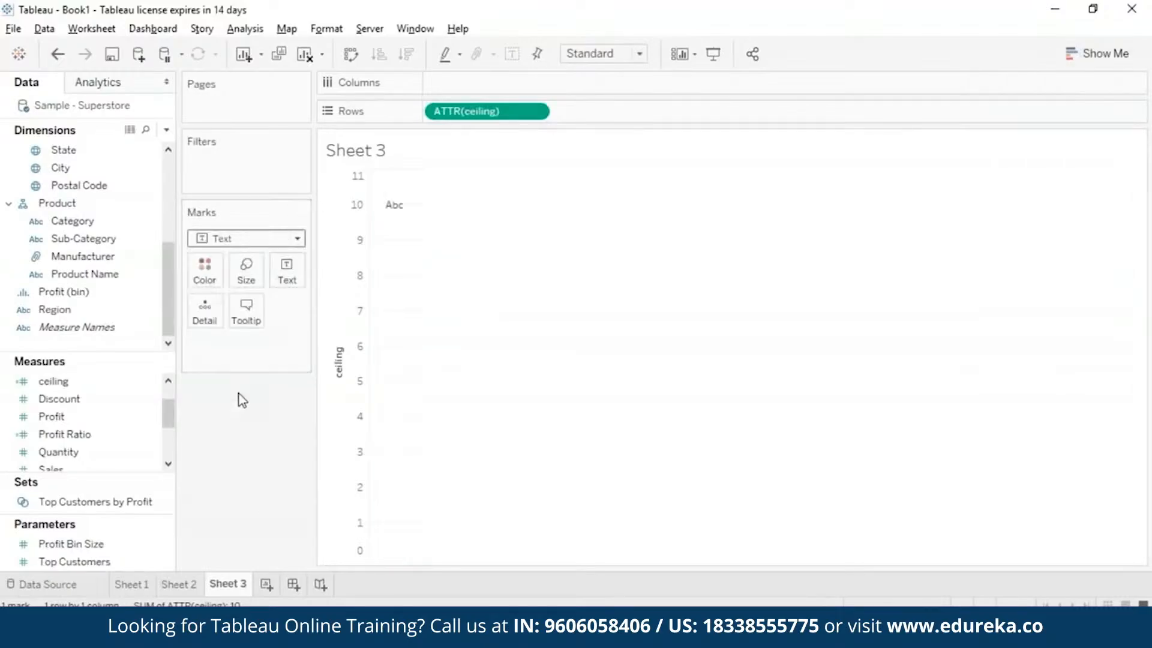
pyautogui.click(298, 239)
pyautogui.click(270, 273)
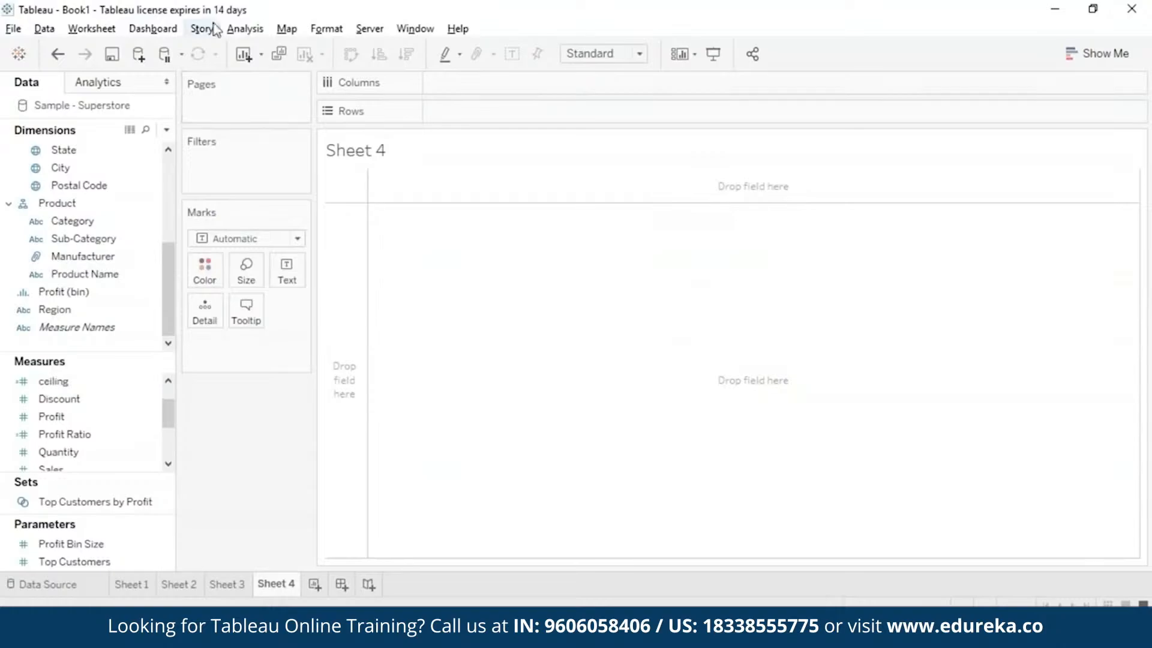
# Create a calculated field called Cos with the formula COS(PI()/4) and save it.
pyautogui.click(257, 33)
pyautogui.click(334, 337)
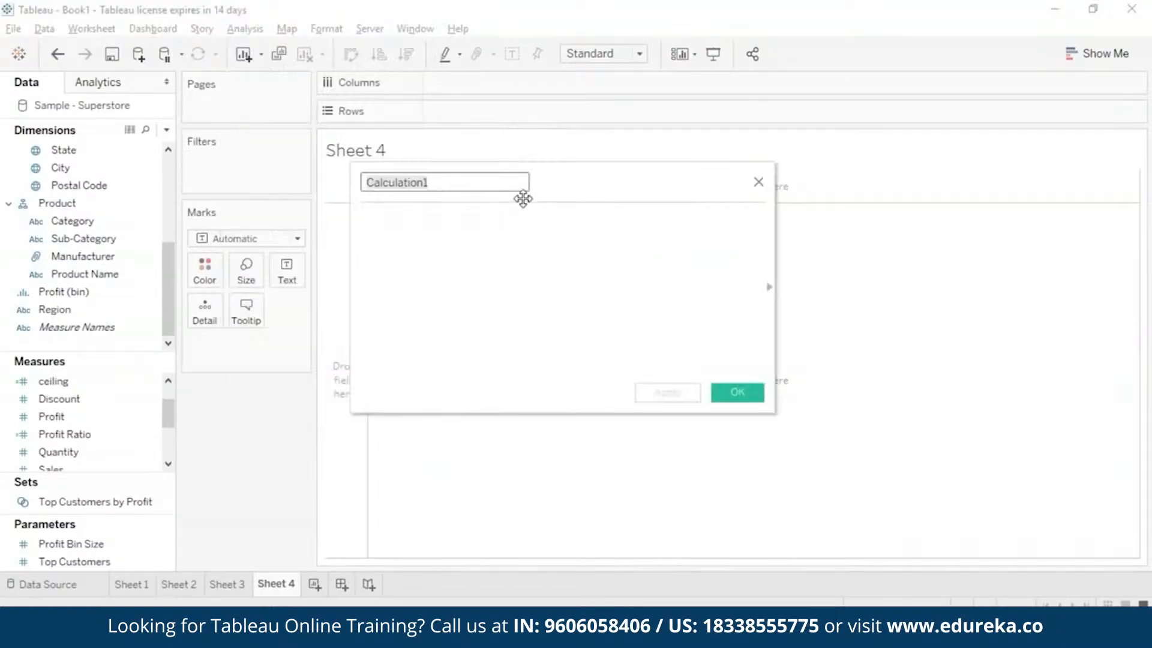
pyautogui.write('Cos')
pyautogui.click(524, 219)
pyautogui.write('cos')
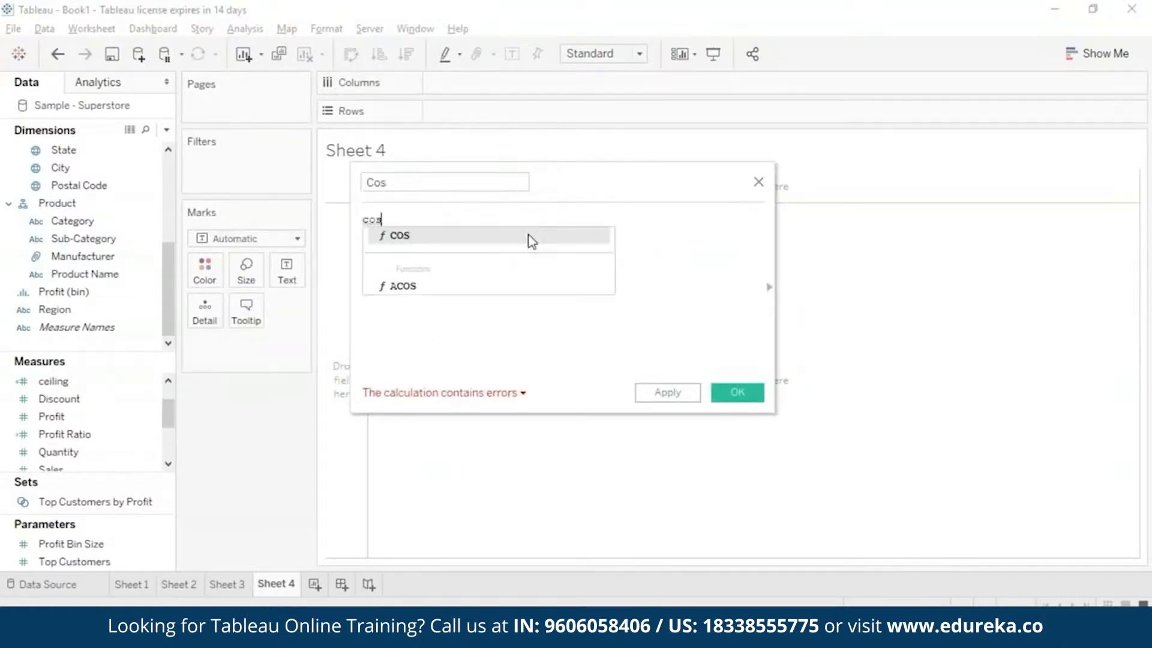
pyautogui.doubleClick(530, 238)
pyautogui.write('p')
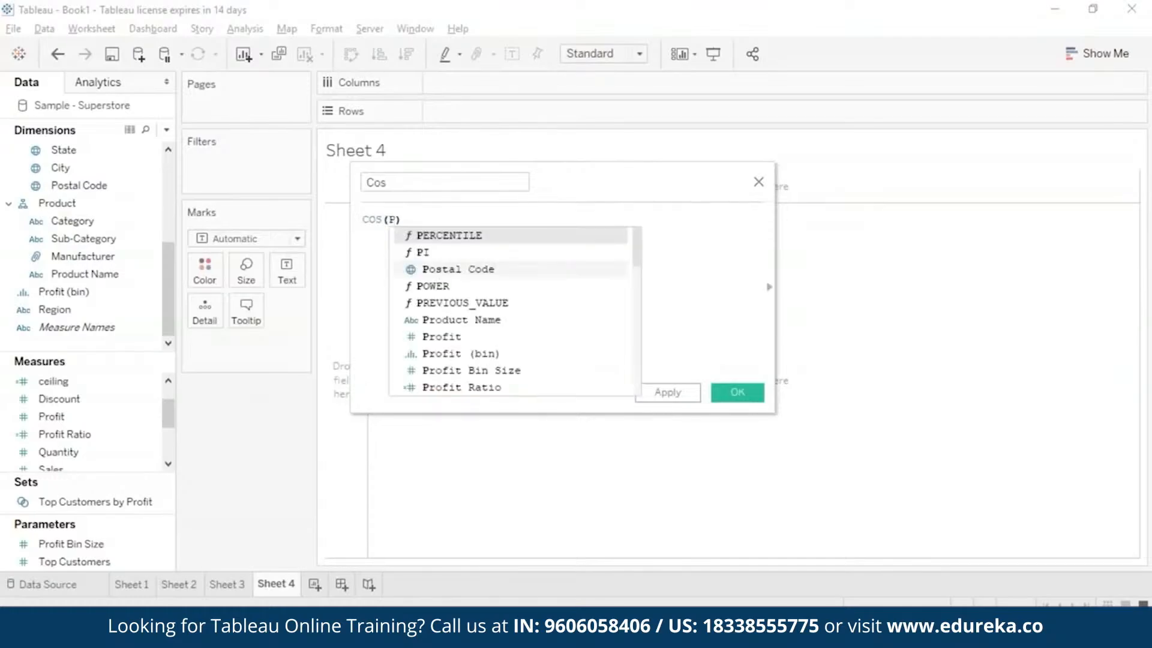
pyautogui.doubleClick(507, 250)
pyautogui.write('/4')
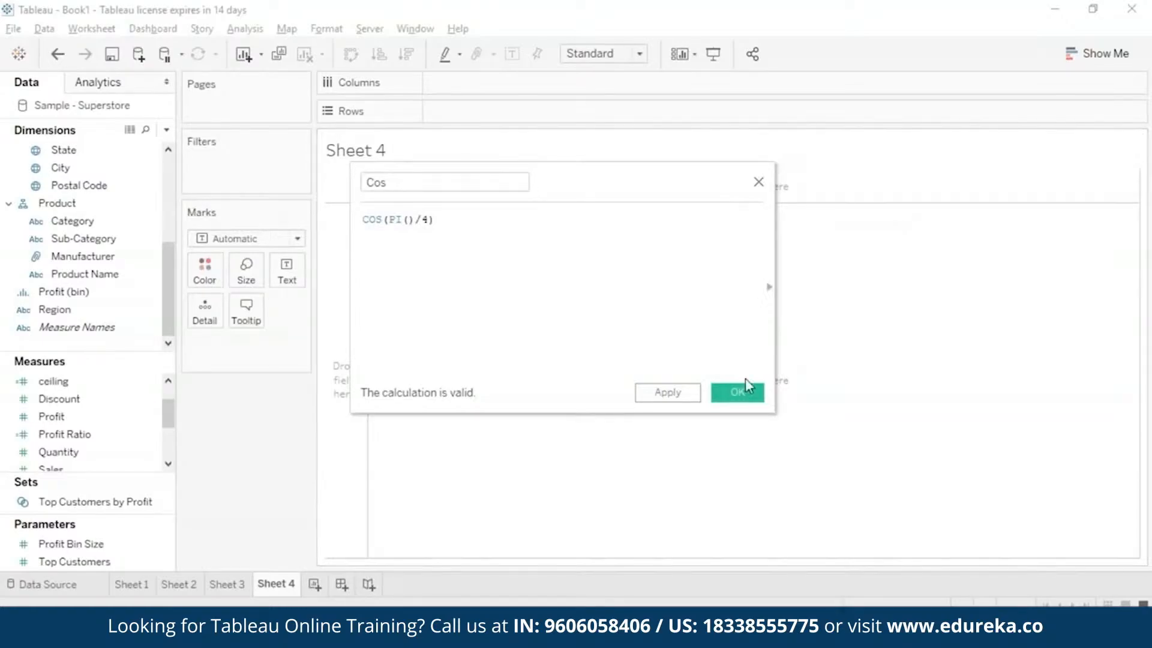
pyautogui.click(690, 400)
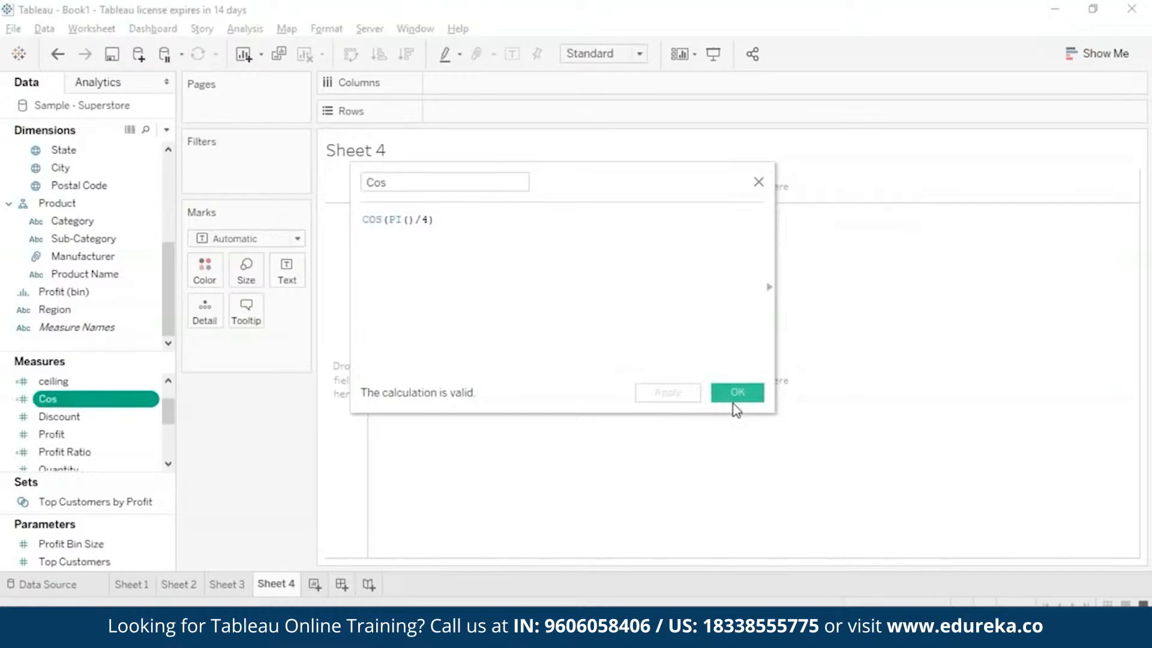
pyautogui.click(734, 401)
# Plot Cos as a bar in the rows of Sheet 4 and aggregate it as an attribute.
pyautogui.moveTo(108, 397)
pyautogui.mouseDown()
pyautogui.moveTo(252, 345)
pyautogui.moveTo(628, 94)
pyautogui.moveTo(620, 114)
pyautogui.mouseUp()
pyautogui.click(288, 345)
pyautogui.click(258, 475)
pyautogui.moveTo(397, 199)
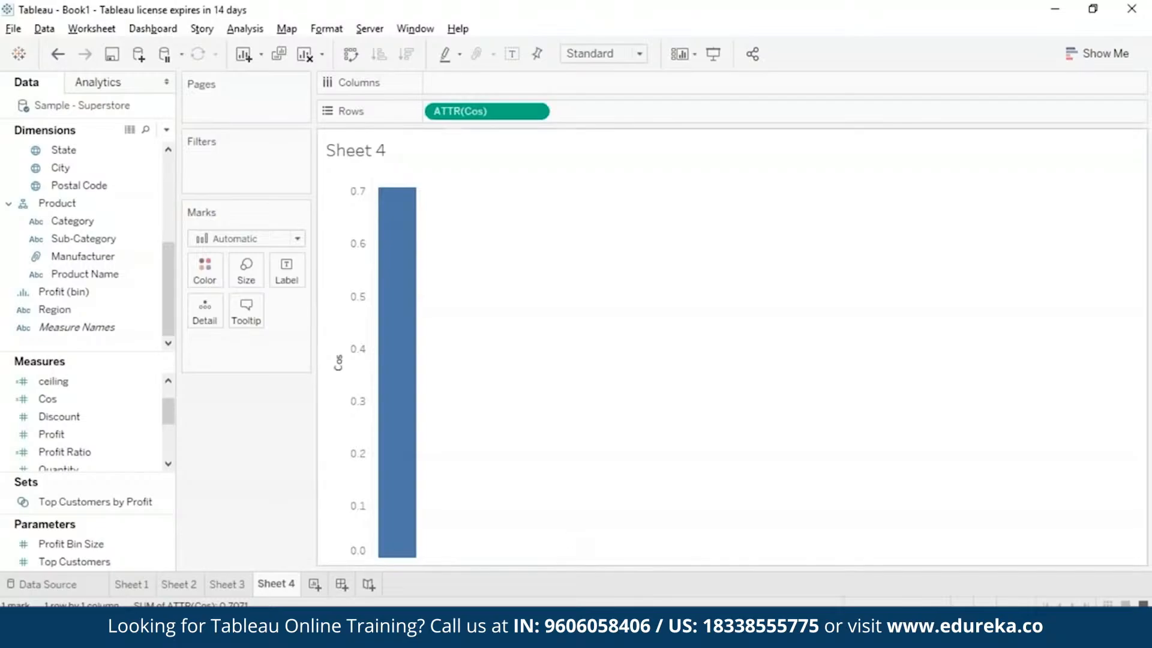
# Open the Cos calculated field for editing and rename it Cot.
pyautogui.rightClick(150, 403)
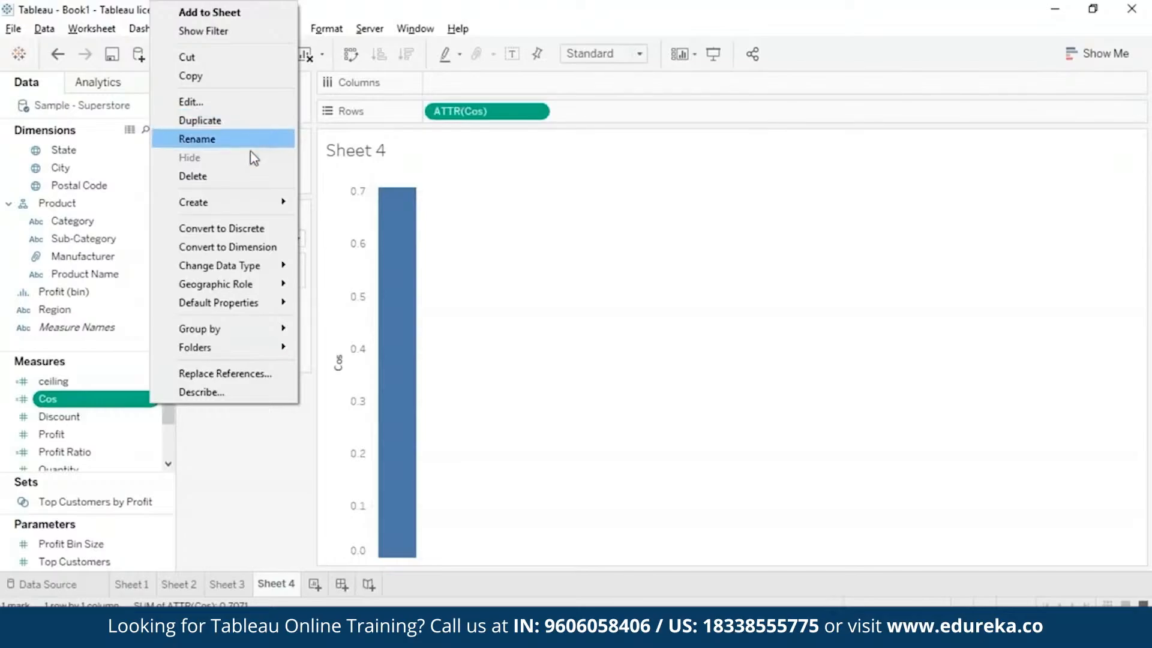
pyautogui.click(246, 122)
pyautogui.click(389, 182)
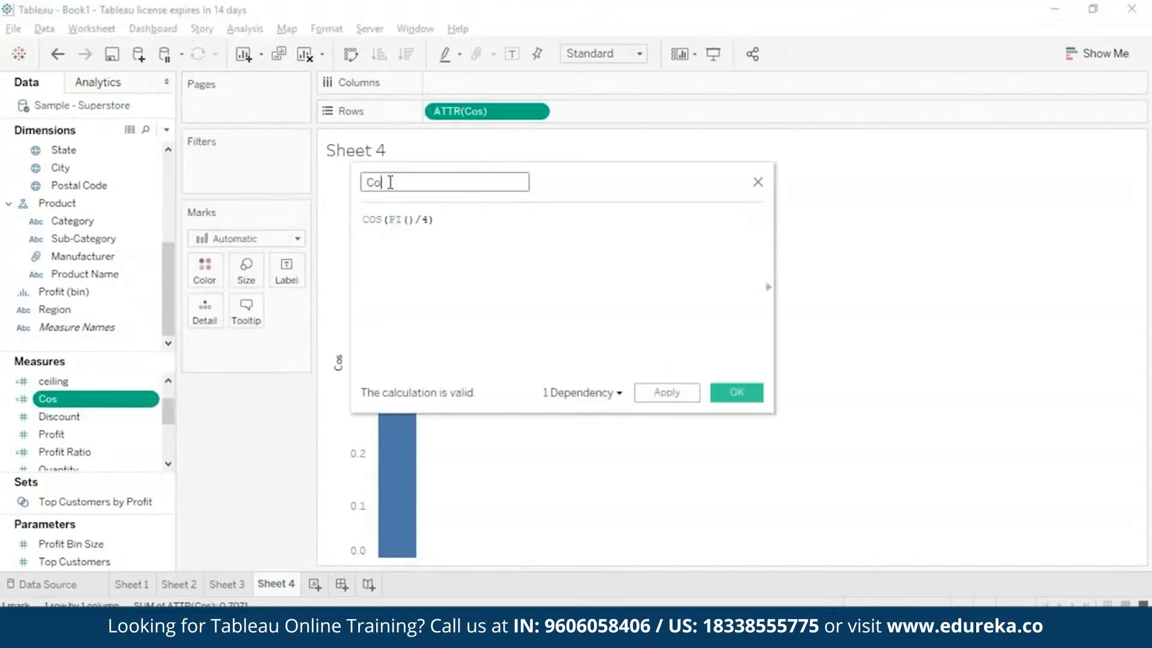
pyautogui.press('BackSpace')
pyautogui.write('t')
# Replace the formula of the Cot field with COT(PI()/4) and save the calculation.
pyautogui.moveTo(458, 219); pyautogui.dragTo(362, 222)
pyautogui.write('cot')
pyautogui.click(386, 234)
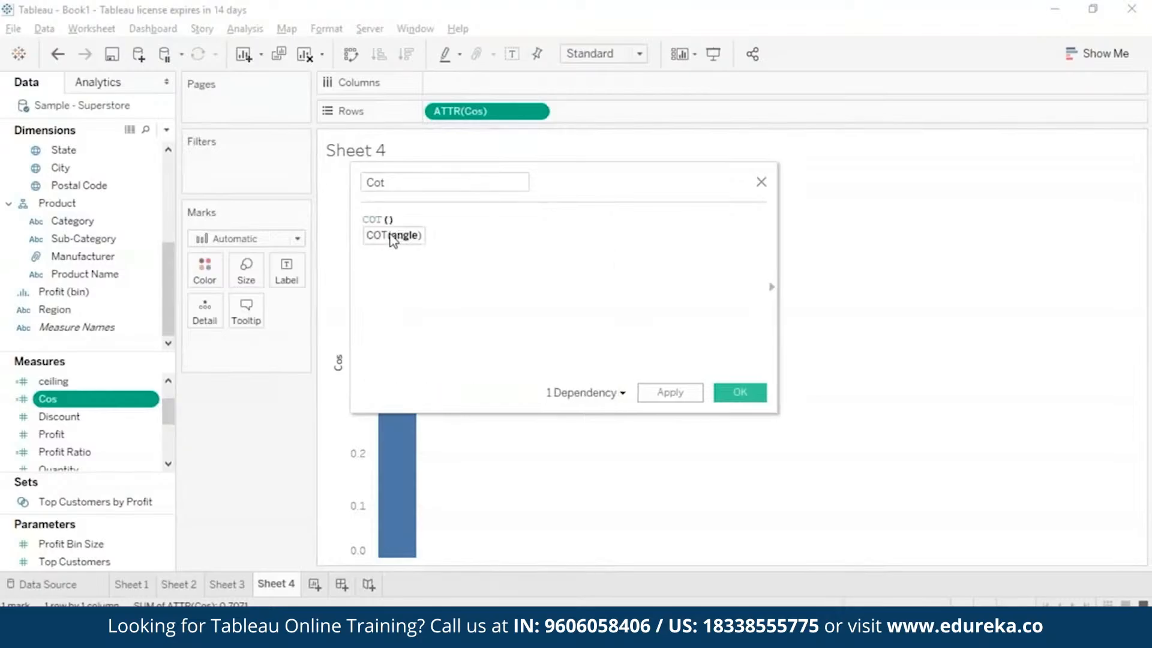
pyautogui.write('P')
pyautogui.click(418, 252)
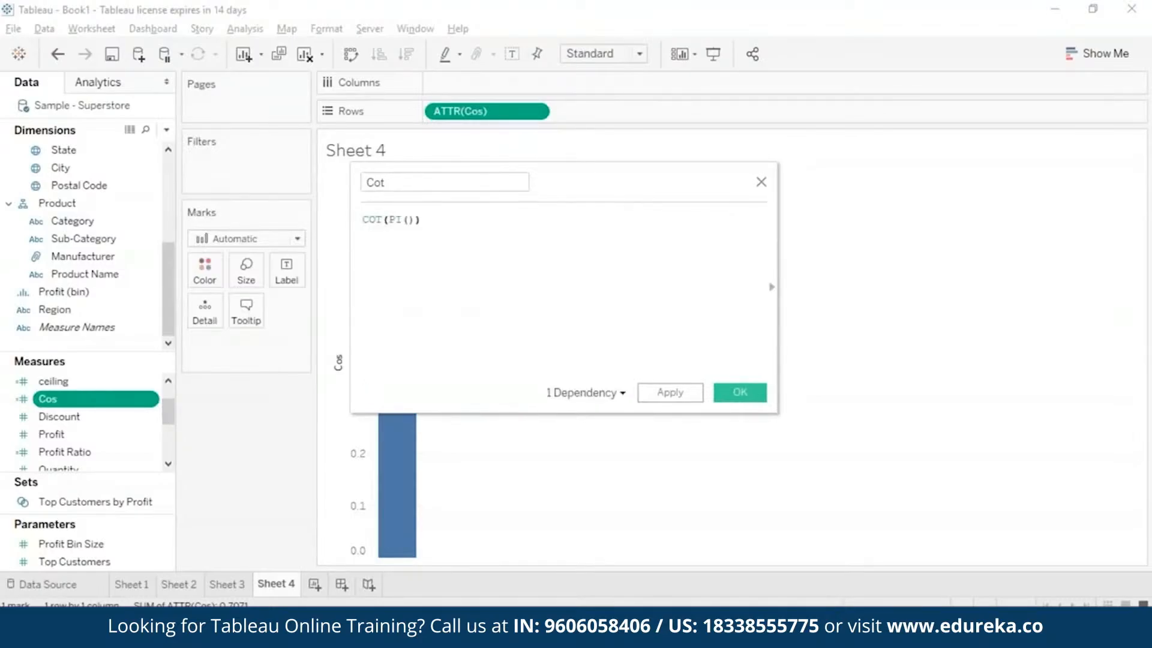
pyautogui.write('/4')
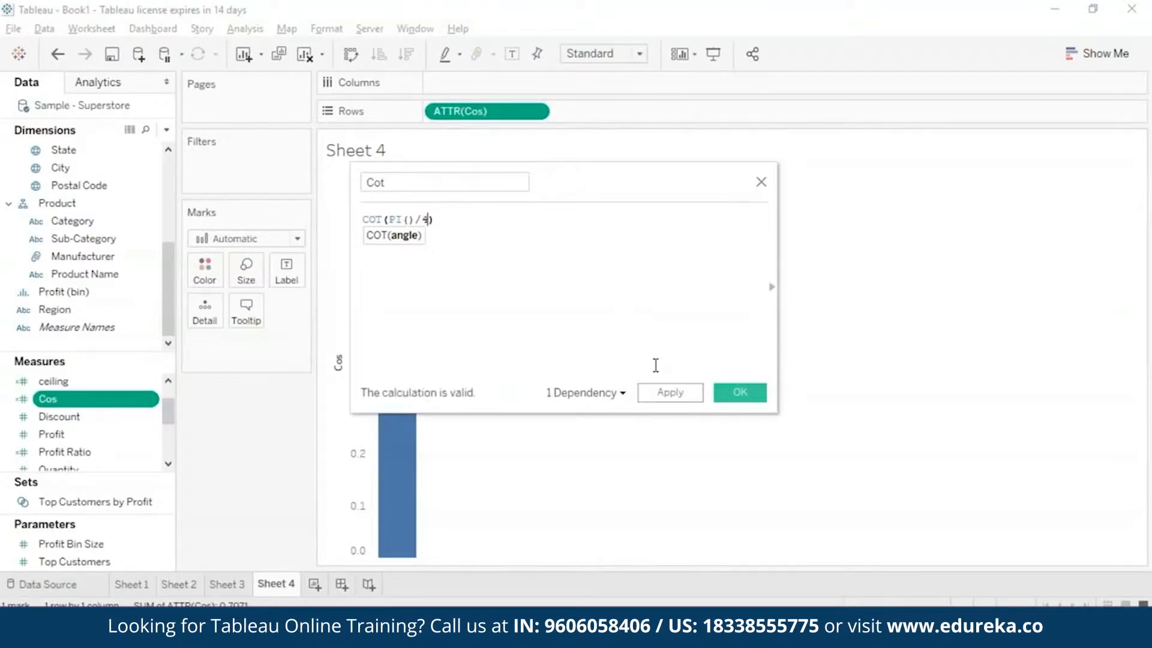
pyautogui.click(667, 394)
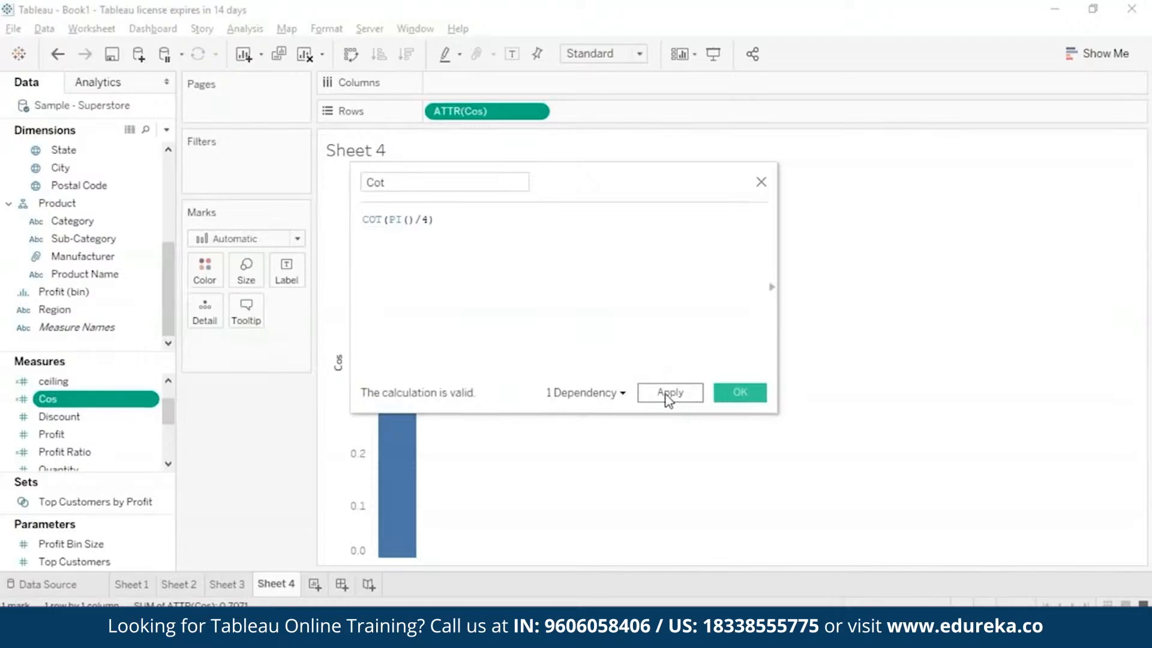
pyautogui.click(738, 394)
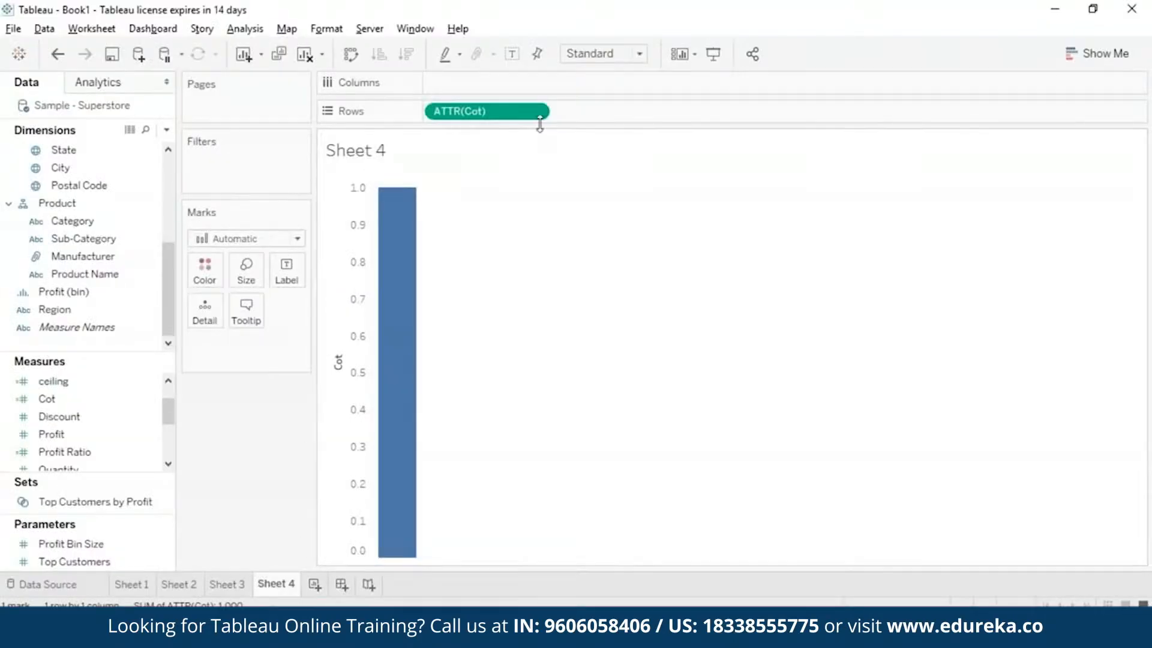
# Remove Cot from the rows of Sheet 4 and create a calculated field called degrees with the formula DEGREES(PI()/4).
pyautogui.click(539, 111)
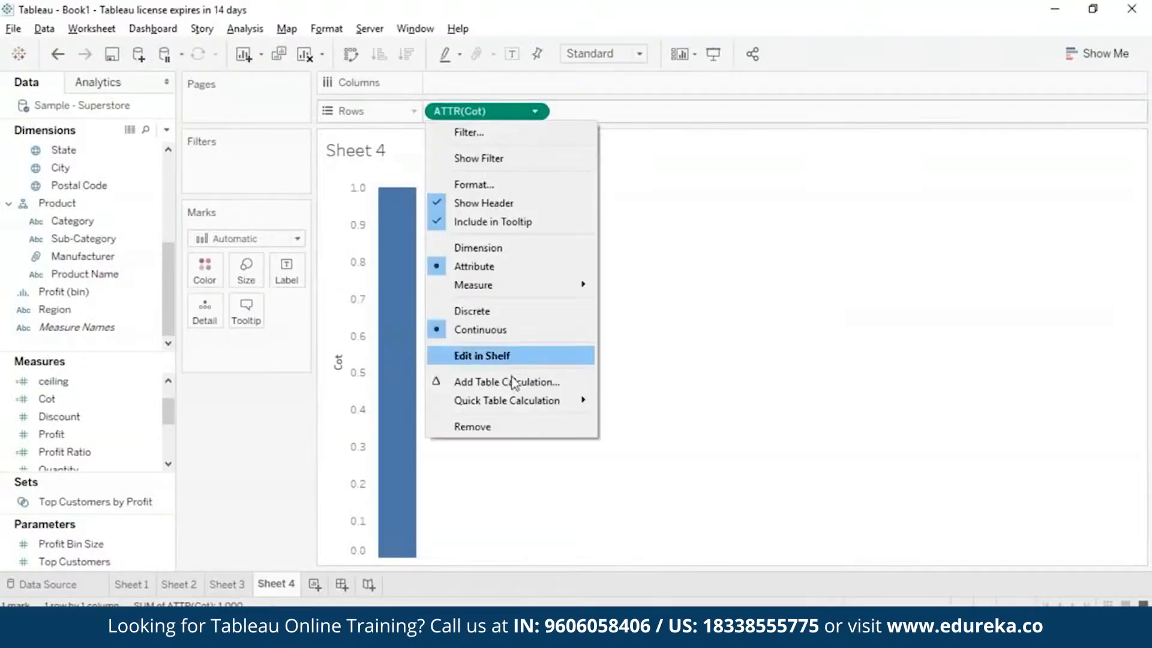
pyautogui.click(497, 426)
pyautogui.click(245, 28)
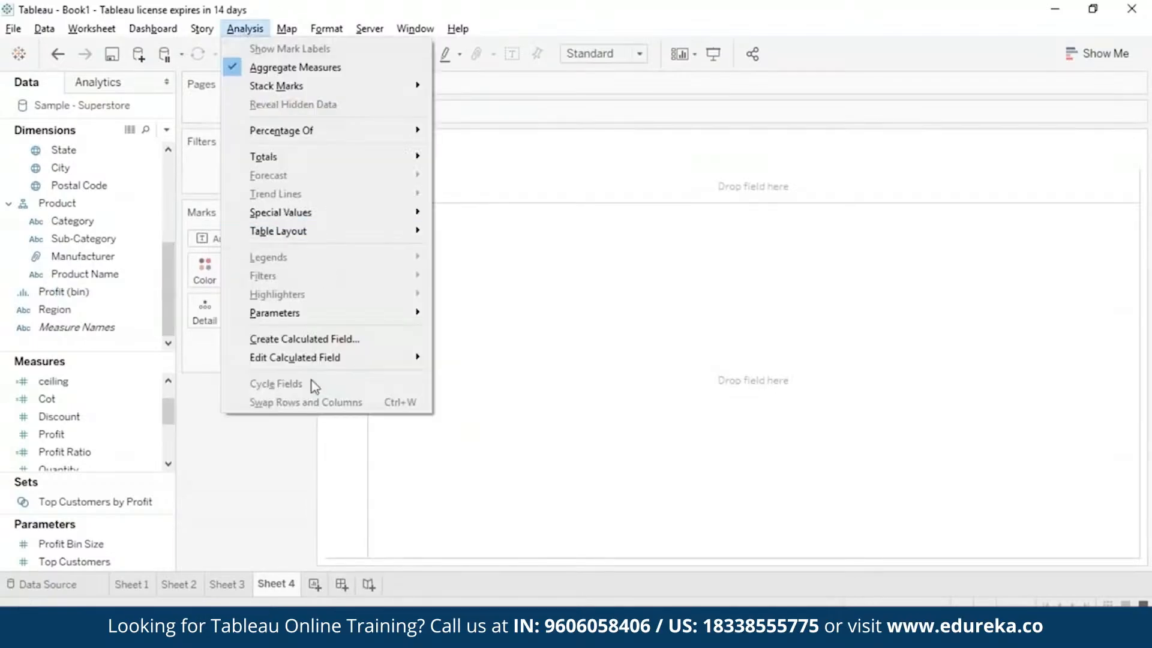
pyautogui.click(306, 339)
pyautogui.write('degrees')
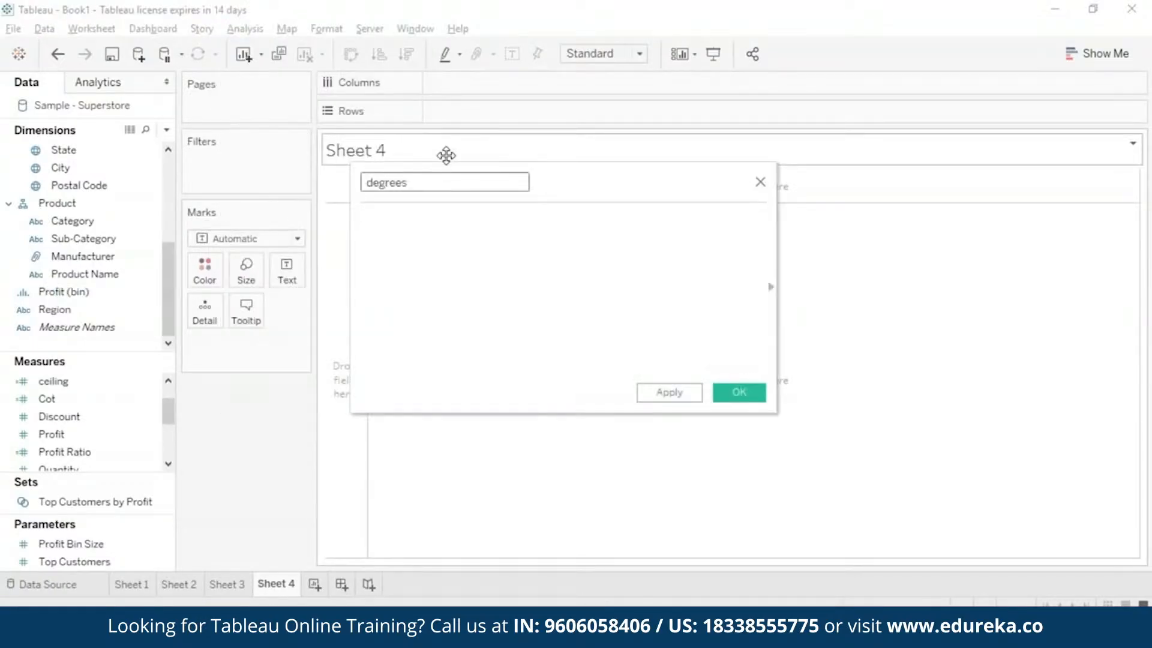
pyautogui.click(473, 236)
pyautogui.write('degr')
pyautogui.press('Return')
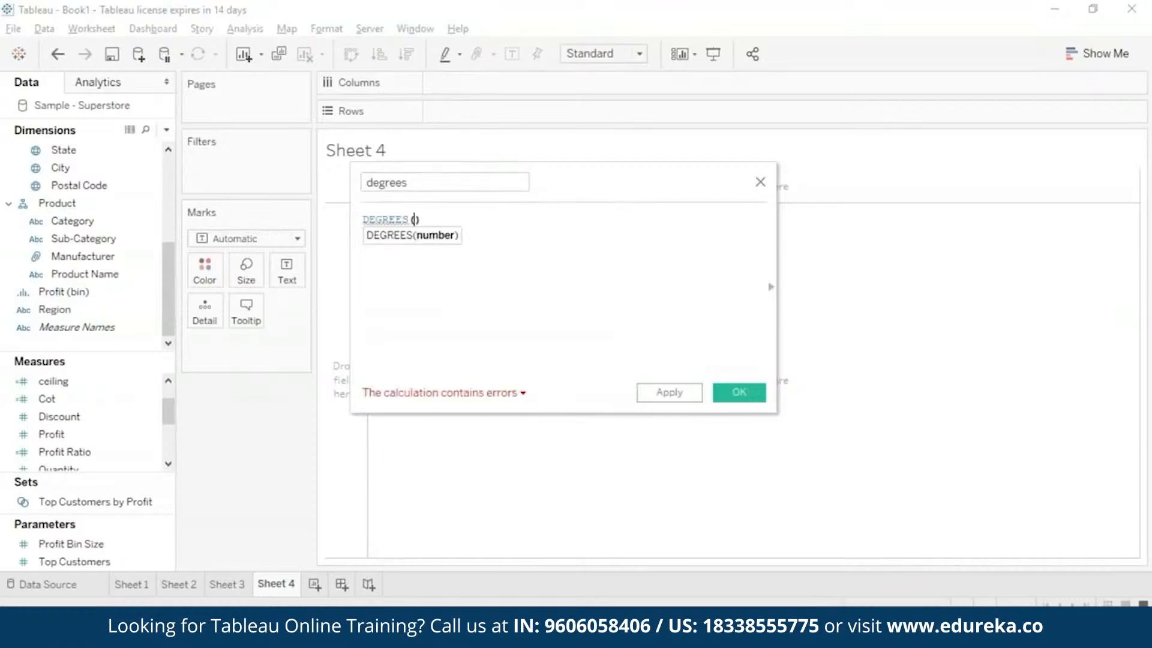
pyautogui.write('pi')
pyautogui.press('Return')
pyautogui.write('/4')
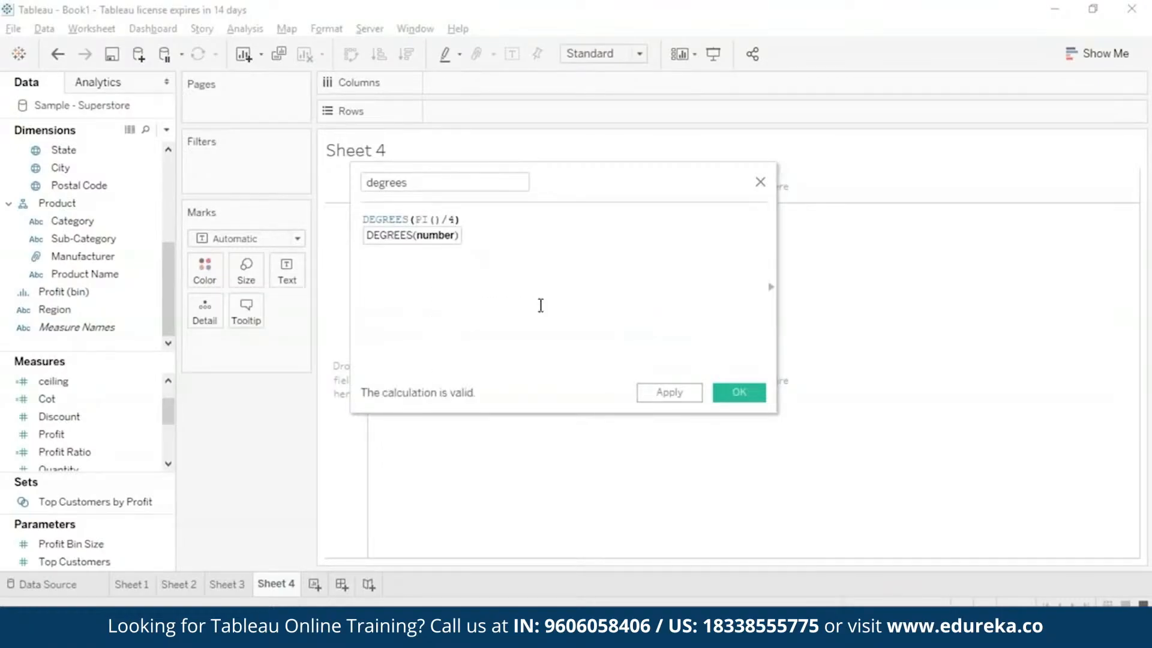
pyautogui.click(739, 393)
# Display degrees as a text mark on Sheet 4 and aggregate it as an attribute.
pyautogui.moveTo(110, 414); pyautogui.dragTo(258, 344)
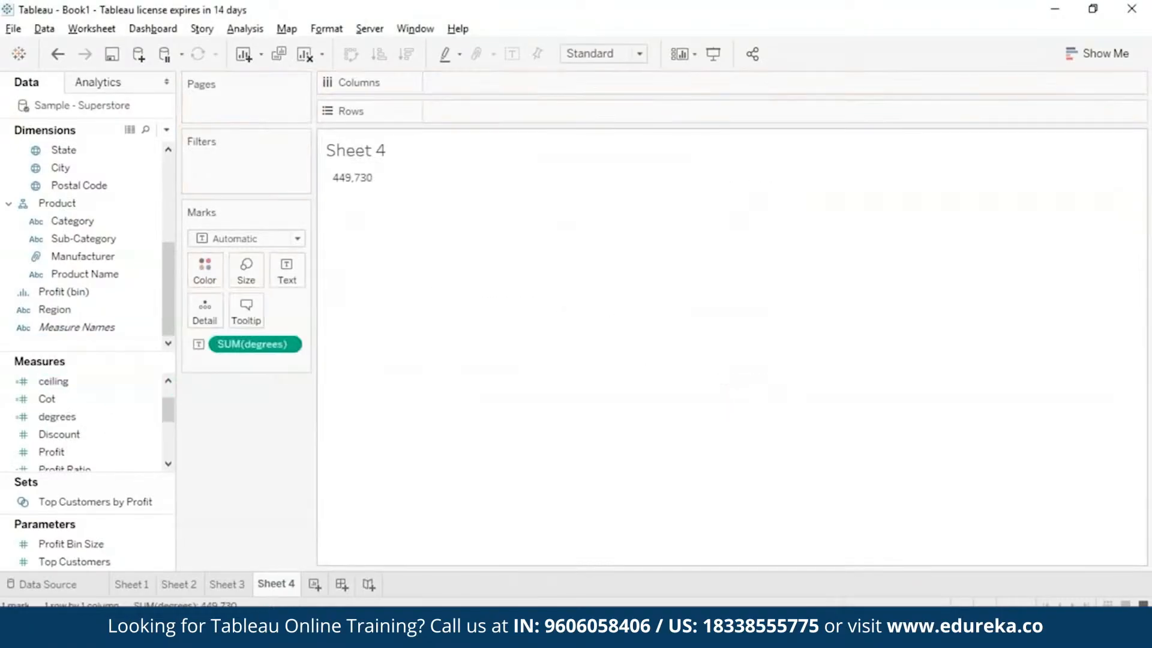
pyautogui.click(288, 344)
pyautogui.click(264, 476)
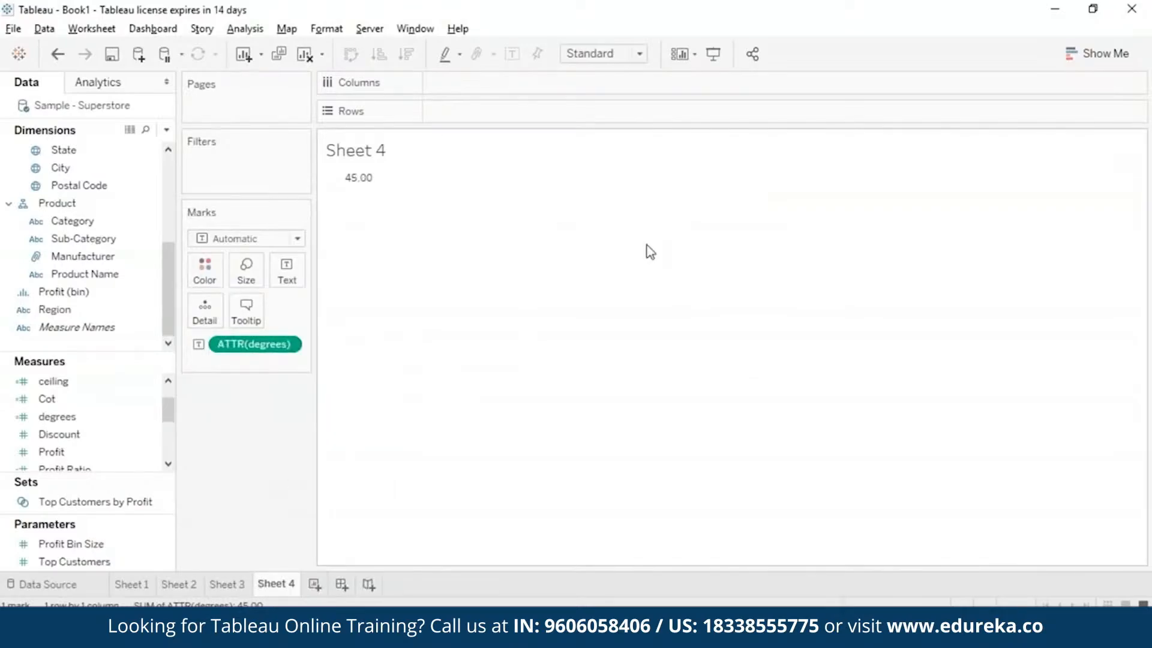
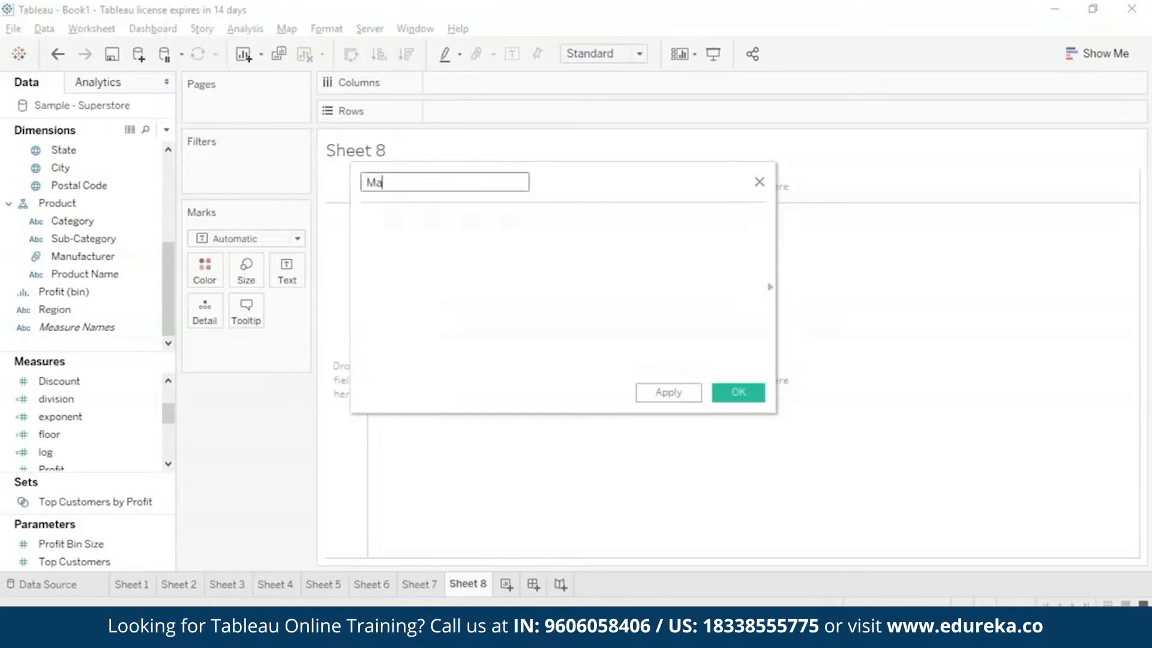
# Define the Max calculated field with the formula MAX(4, 7) and save the calculation.
pyautogui.click(445, 216)
pyautogui.write('MAX')
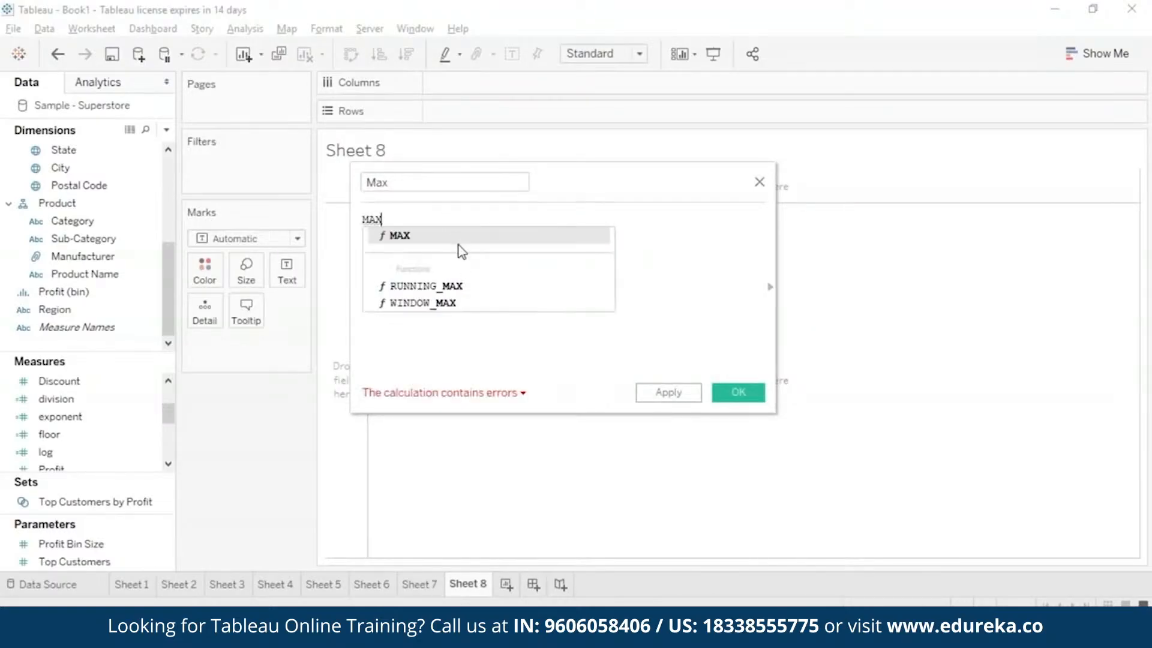
pyautogui.press('Return')
pyautogui.write('4, 7')
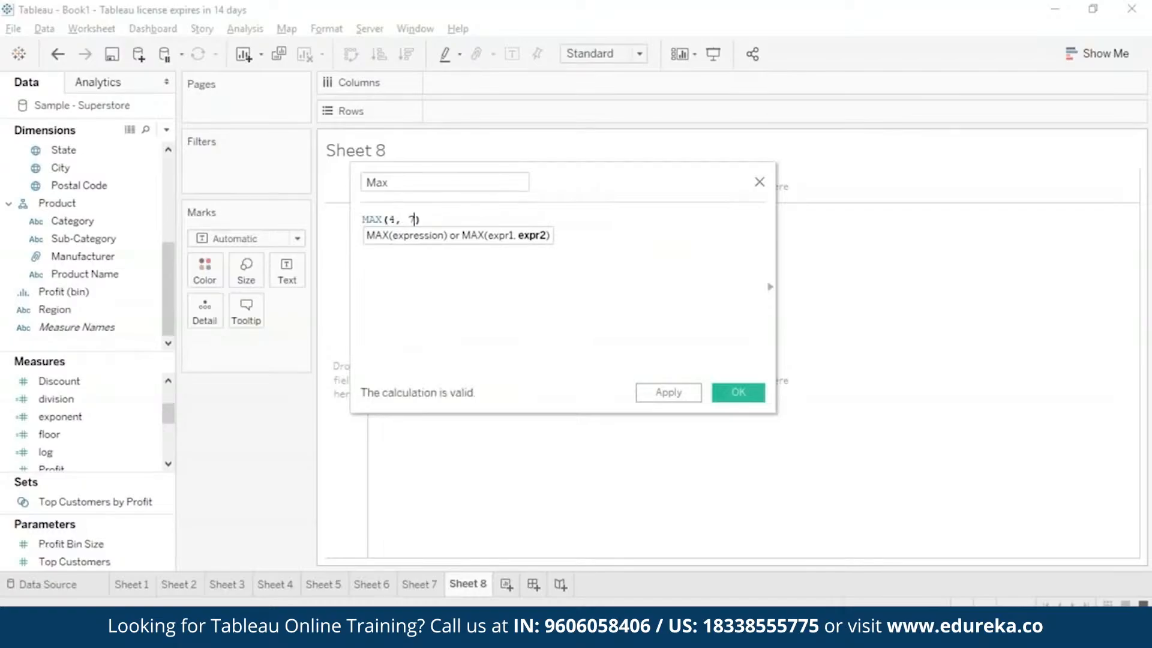
pyautogui.click(683, 392)
pyautogui.click(738, 391)
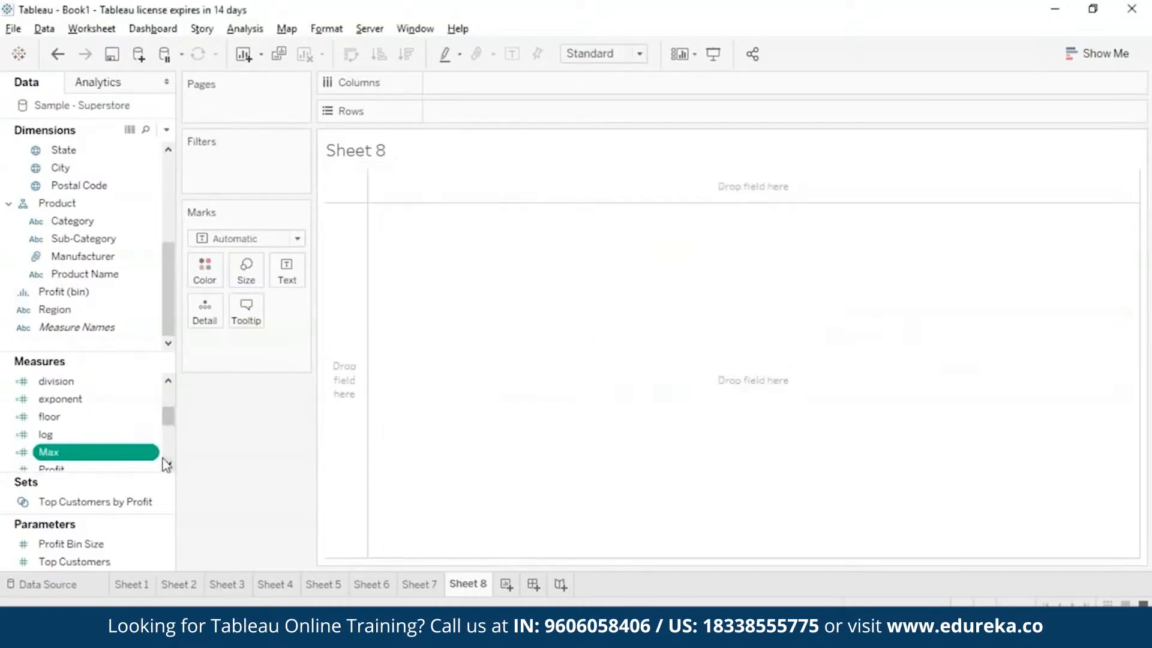
# Display Max as a text mark on Sheet 8 and aggregate it as an attribute.
pyautogui.moveTo(48, 452); pyautogui.dragTo(599, 246)
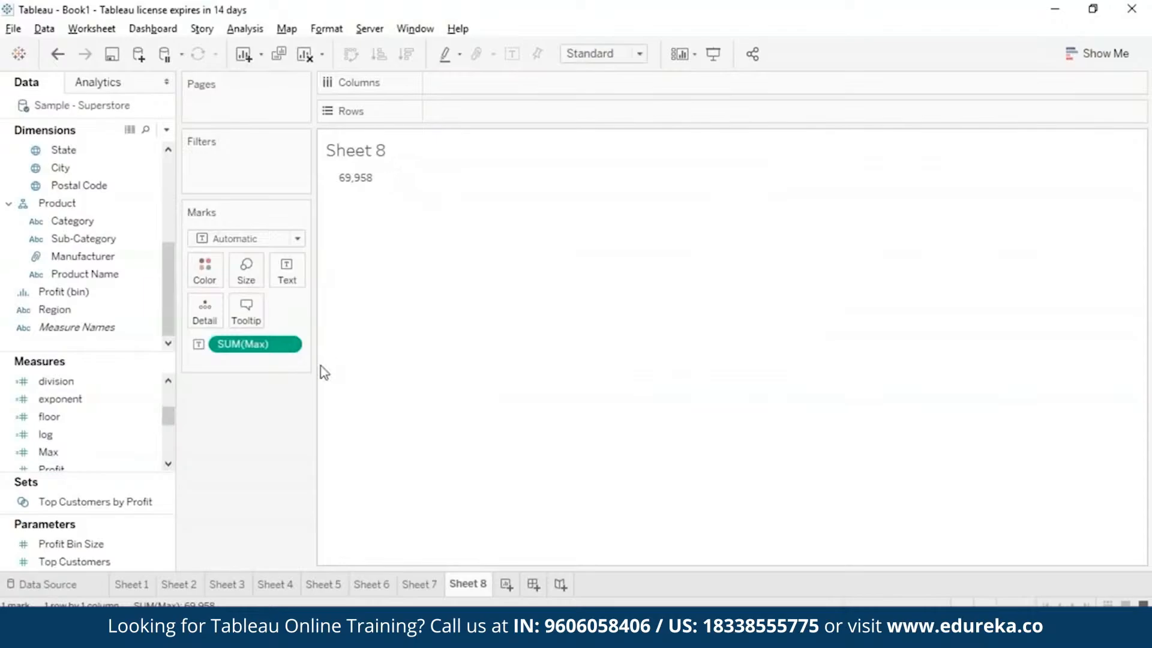
pyautogui.click(286, 345)
pyautogui.click(280, 480)
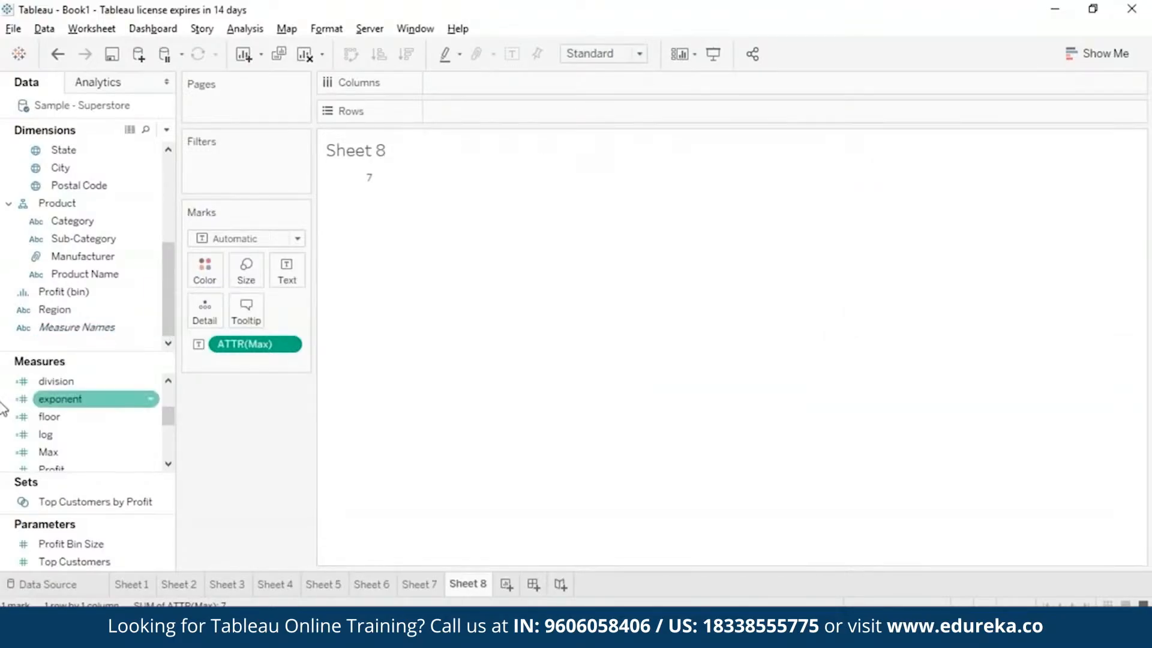
# Change the formula of the Max field to MAX([Profit], [Sales]) and save the calculation.
pyautogui.click(149, 454)
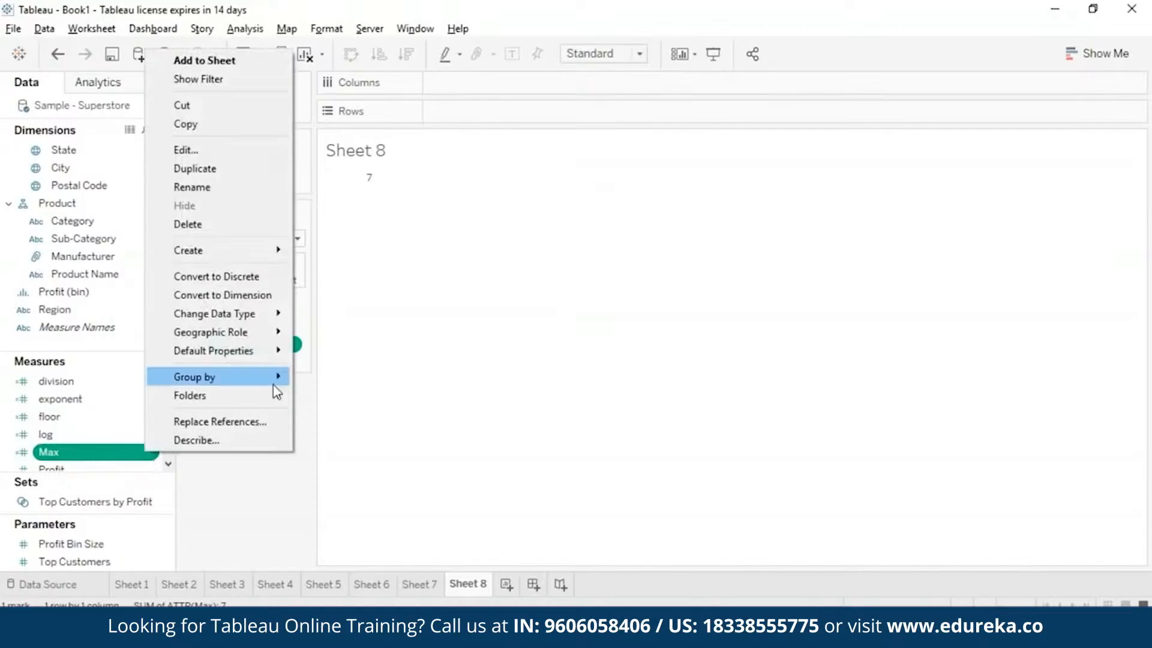
pyautogui.click(253, 154)
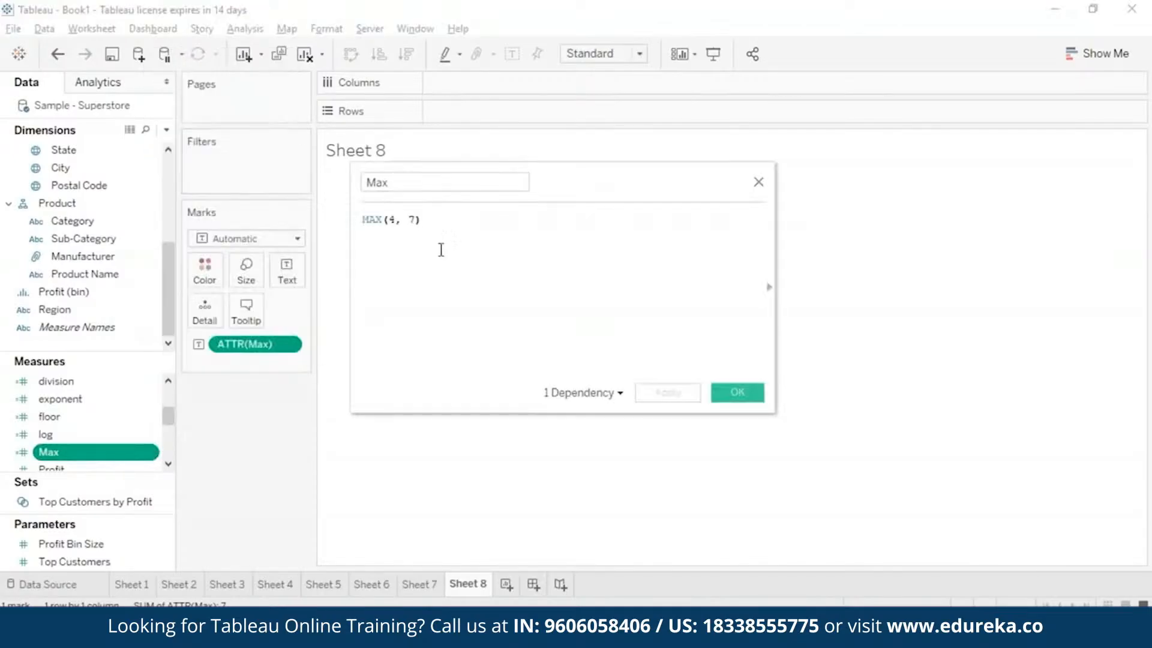
pyautogui.press('Left')
pyautogui.press('BackSpace')
pyautogui.press('BackSpace')
pyautogui.press('BackSpace')
pyautogui.press('BackSpace')
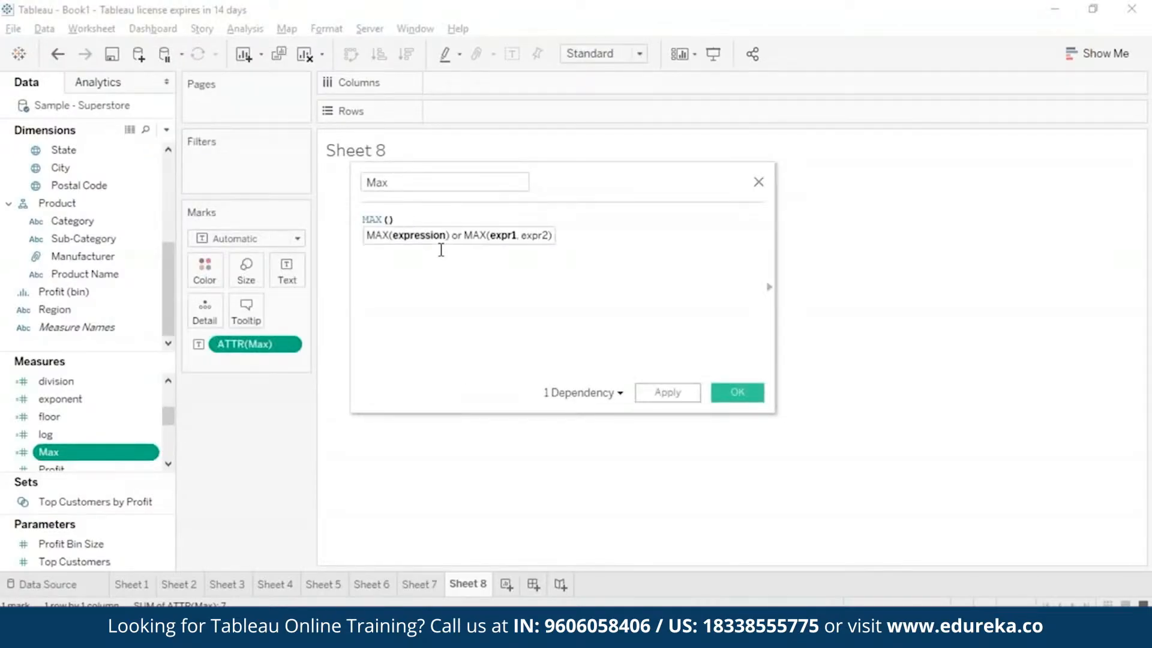
pyautogui.write('profit')
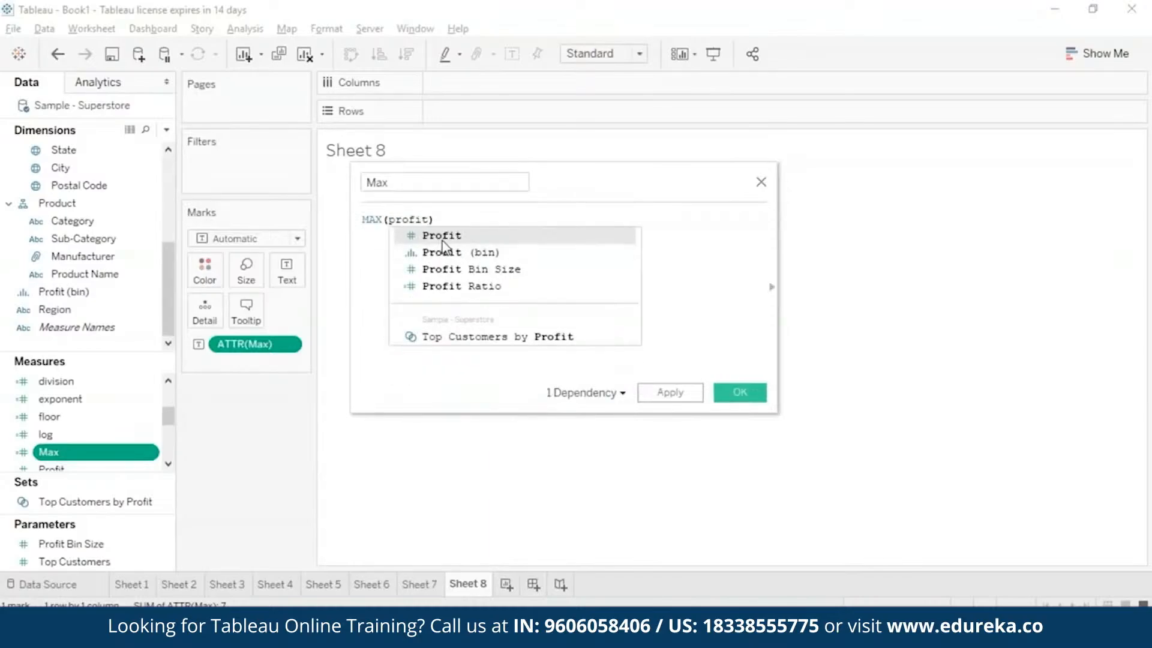
pyautogui.click(442, 240)
pyautogui.write(', ')
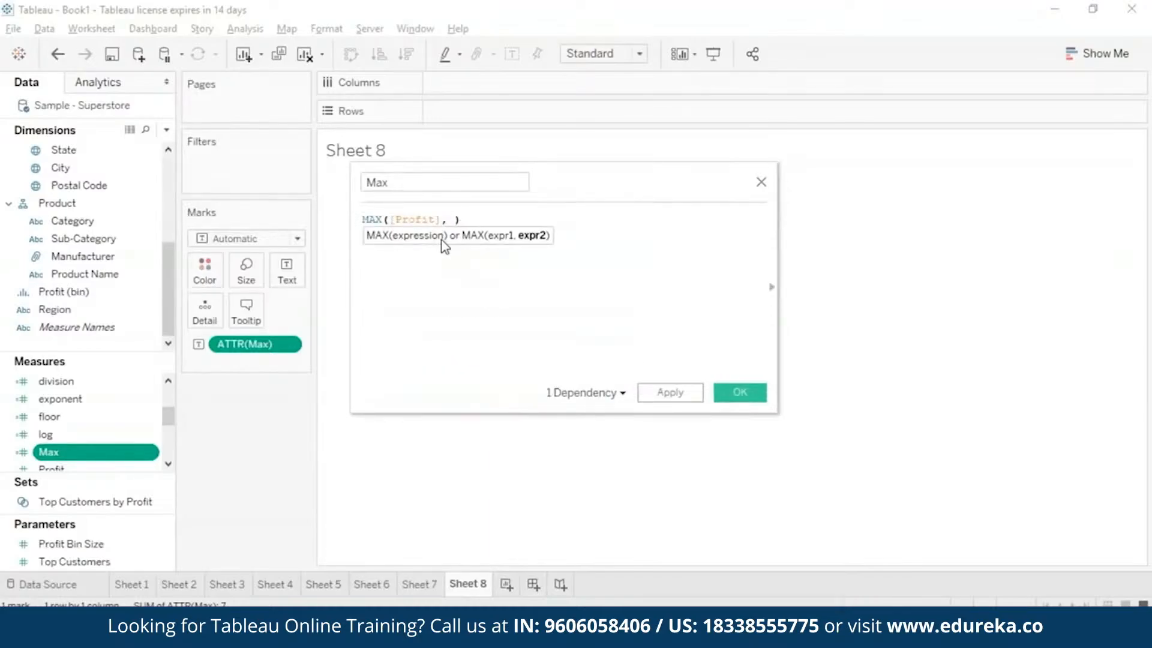
pyautogui.write('sa')
pyautogui.click(476, 244)
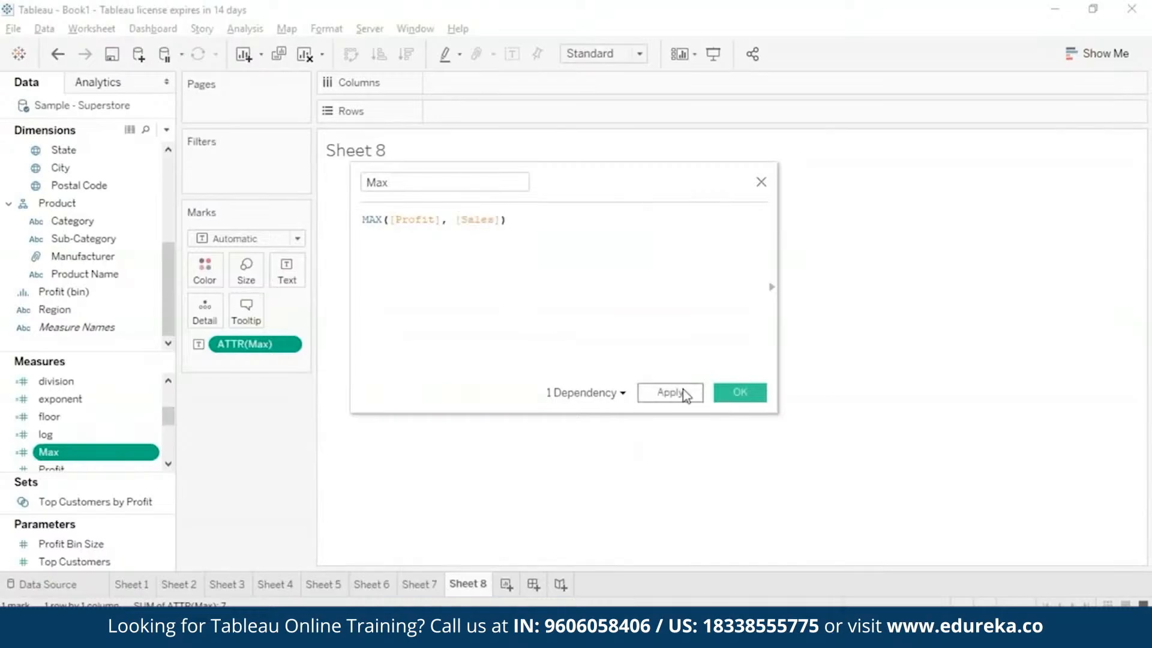
pyautogui.click(686, 396)
pyautogui.click(738, 397)
# Change the aggregation of the Max text mark on Sheet 8 to Sum.
pyautogui.click(288, 344)
pyautogui.moveTo(275, 505)
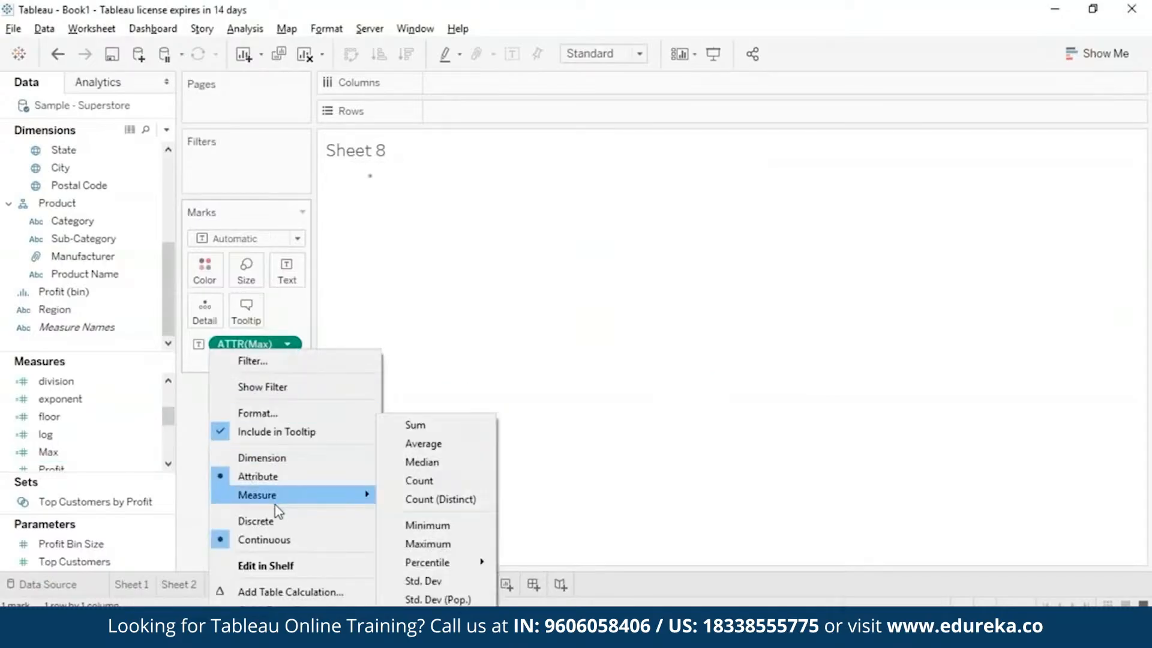
pyautogui.click(462, 426)
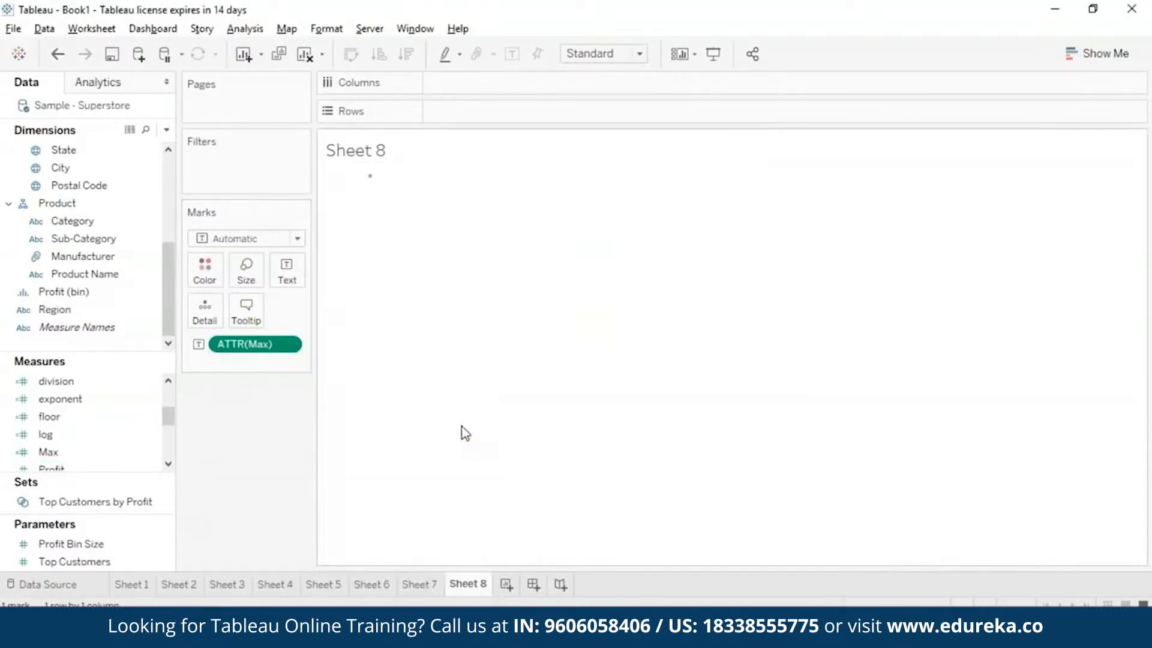
pyautogui.moveTo(393, 180)
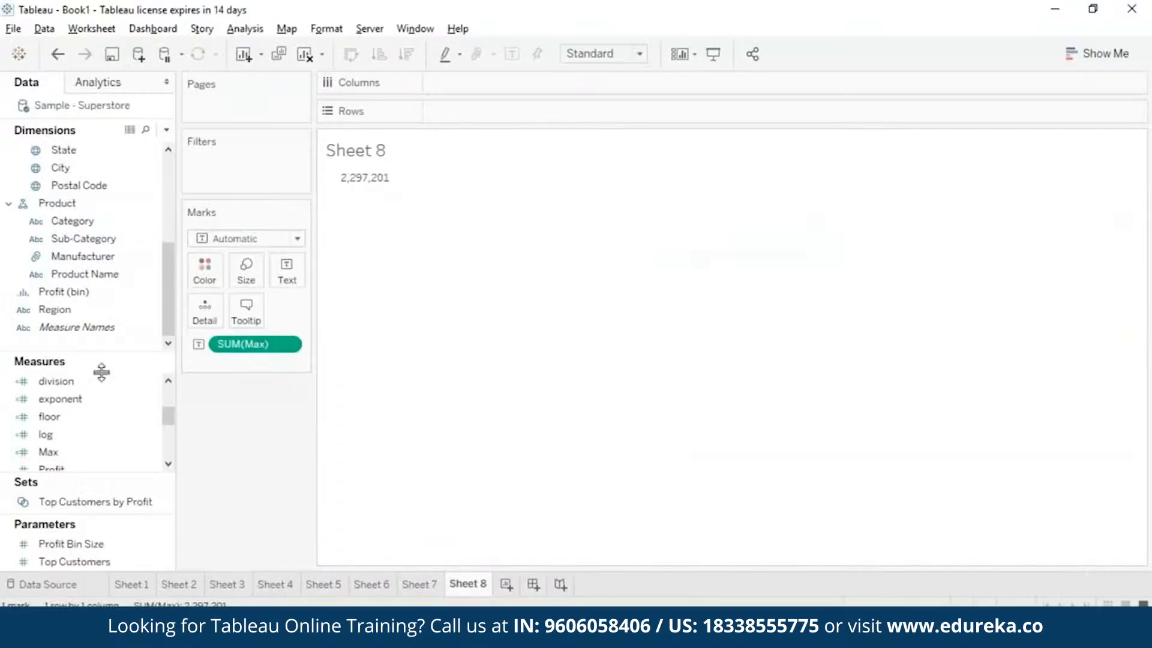
# Open the Max calculated field for editing and rename it Min.
pyautogui.click(150, 452)
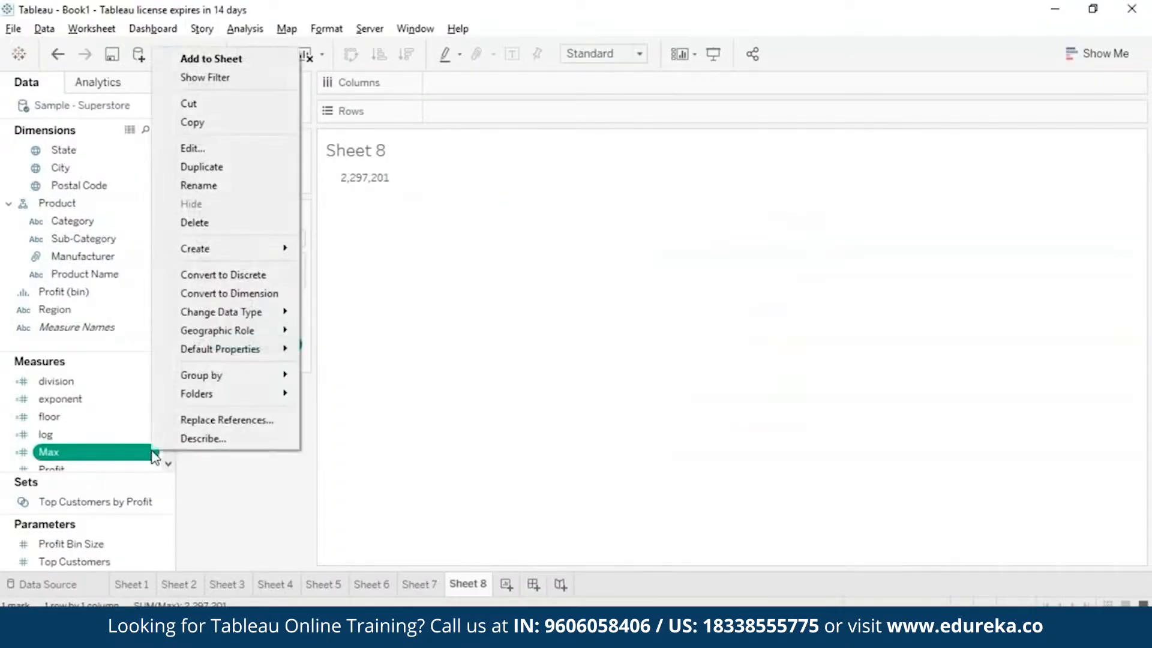
pyautogui.click(242, 149)
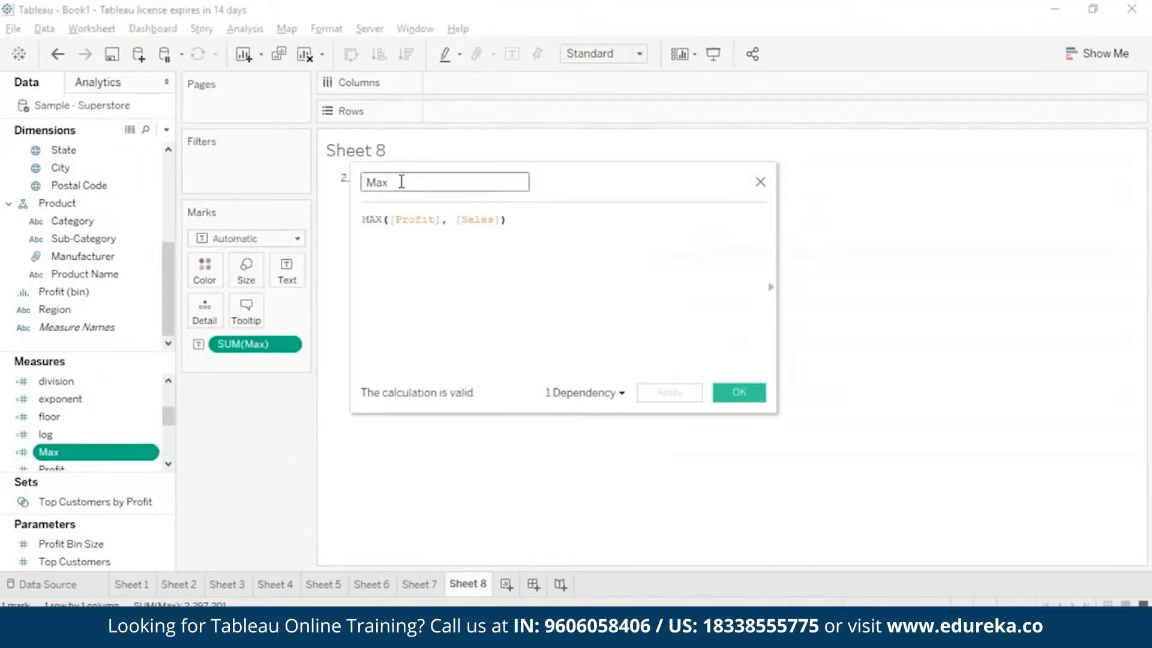
pyautogui.press('BackSpace')
pyautogui.press('BackSpace')
pyautogui.write('in')
# Change the formula of the Min field to MIN([Profit], [Sales]) and save the calculation.
pyautogui.click(383, 219)
pyautogui.press('BackSpace')
pyautogui.press('BackSpace')
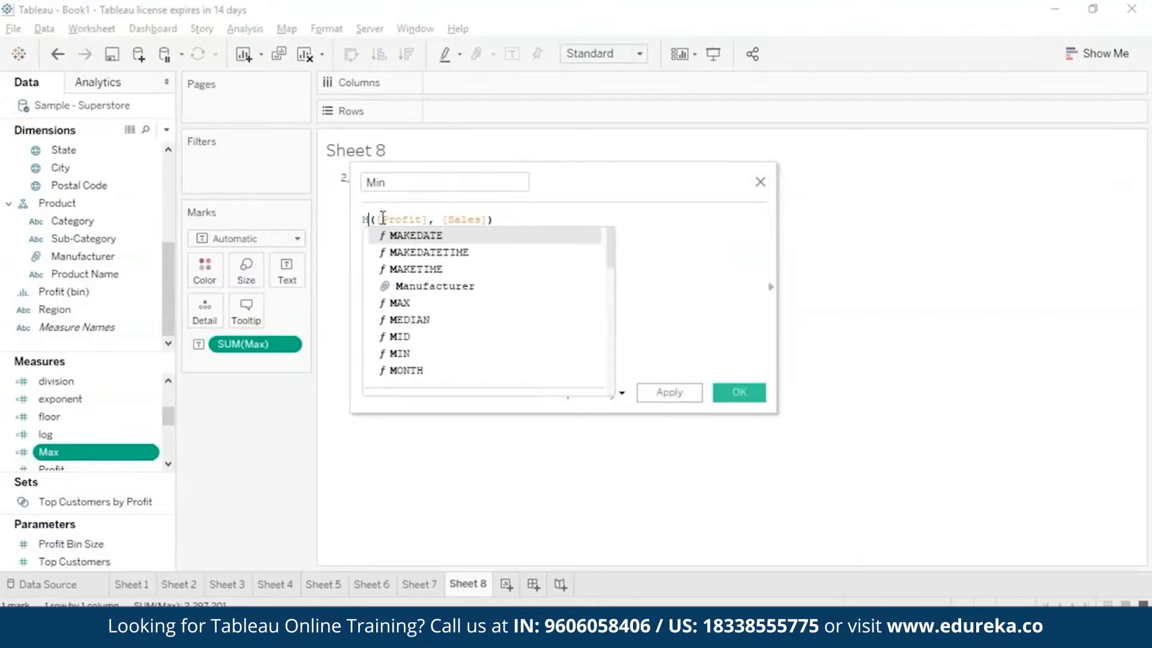
pyautogui.write('I')
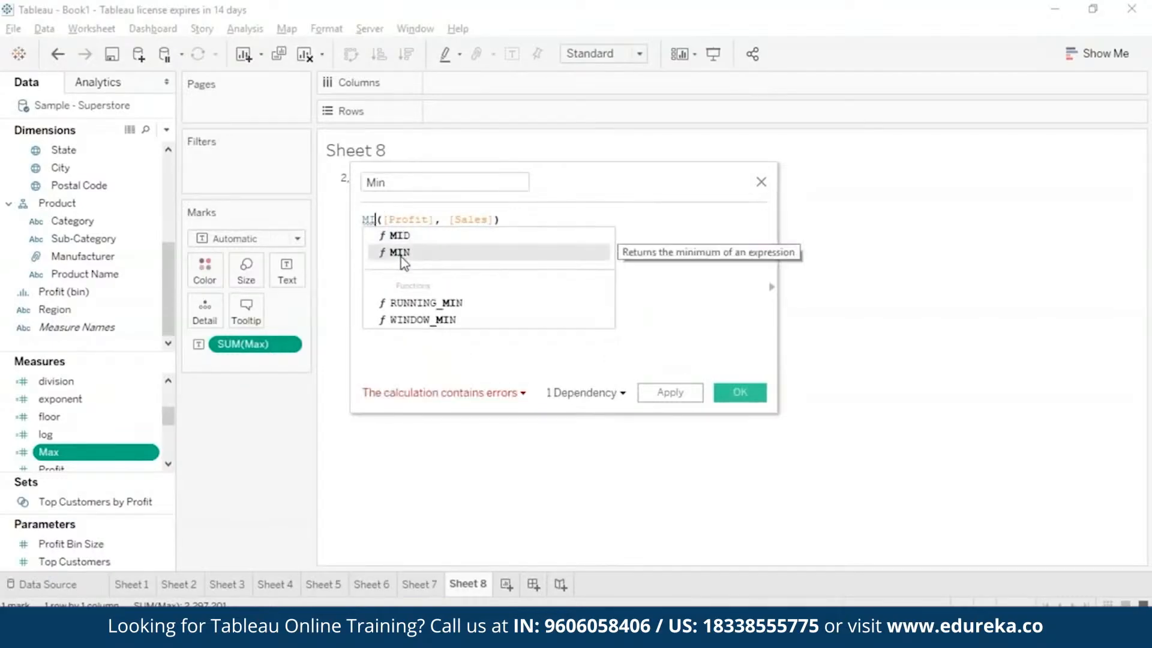
pyautogui.doubleClick(398, 250)
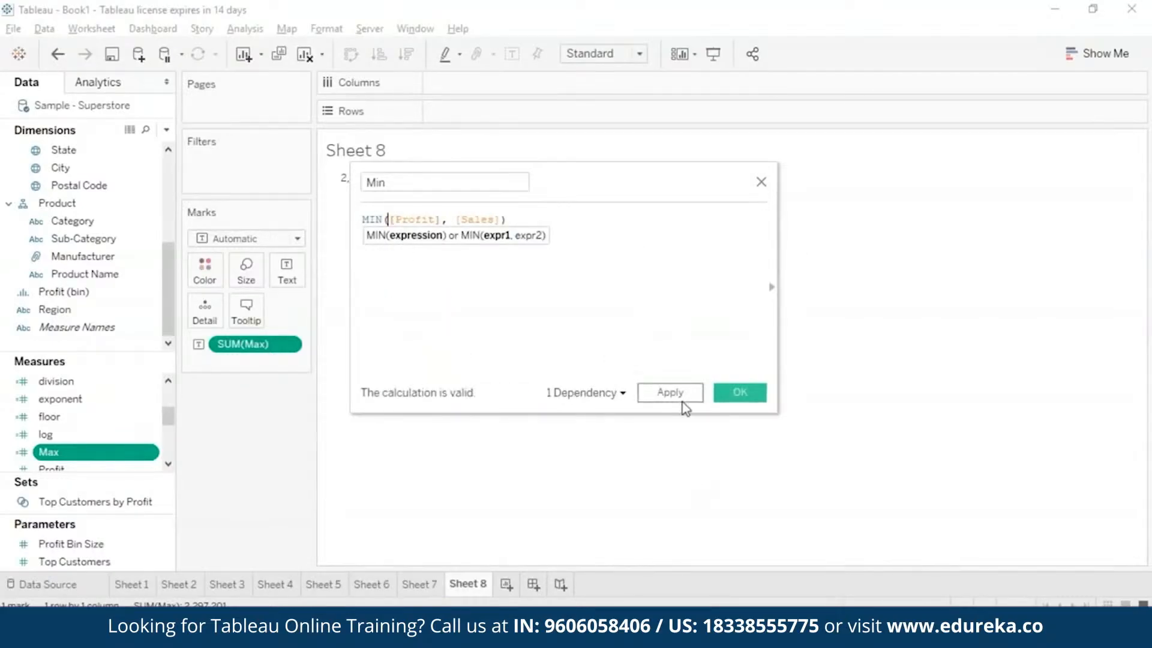
pyautogui.click(686, 396)
pyautogui.click(740, 392)
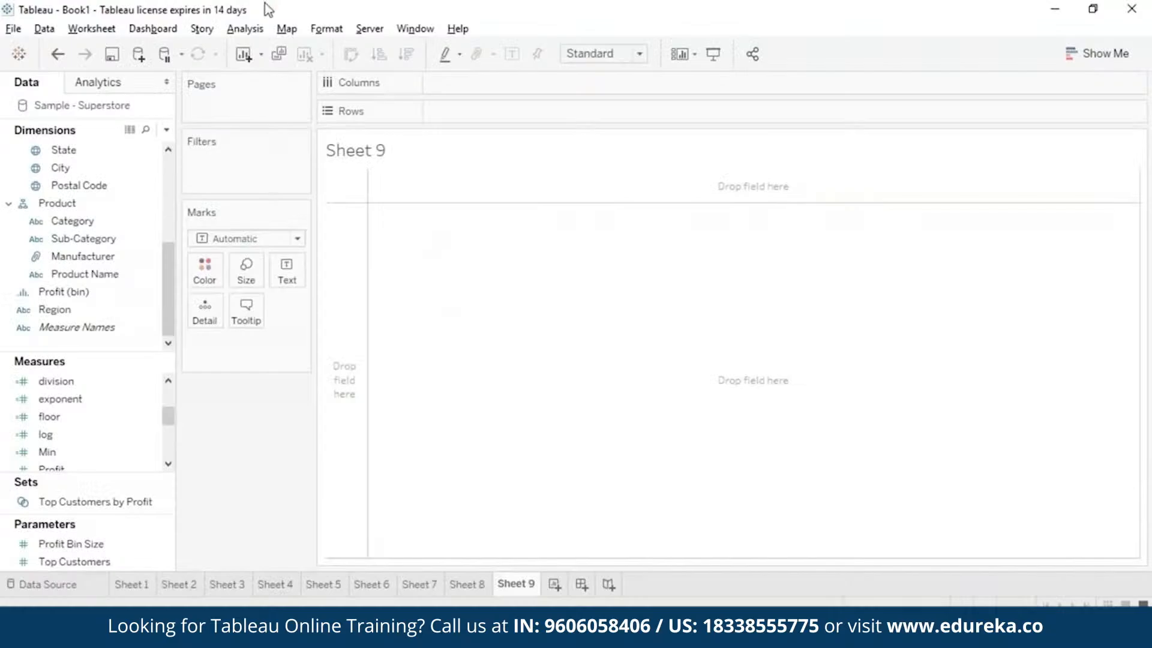
# Create a calculated field called pi with the formula PI() on Sheet 9.
pyautogui.click(245, 29)
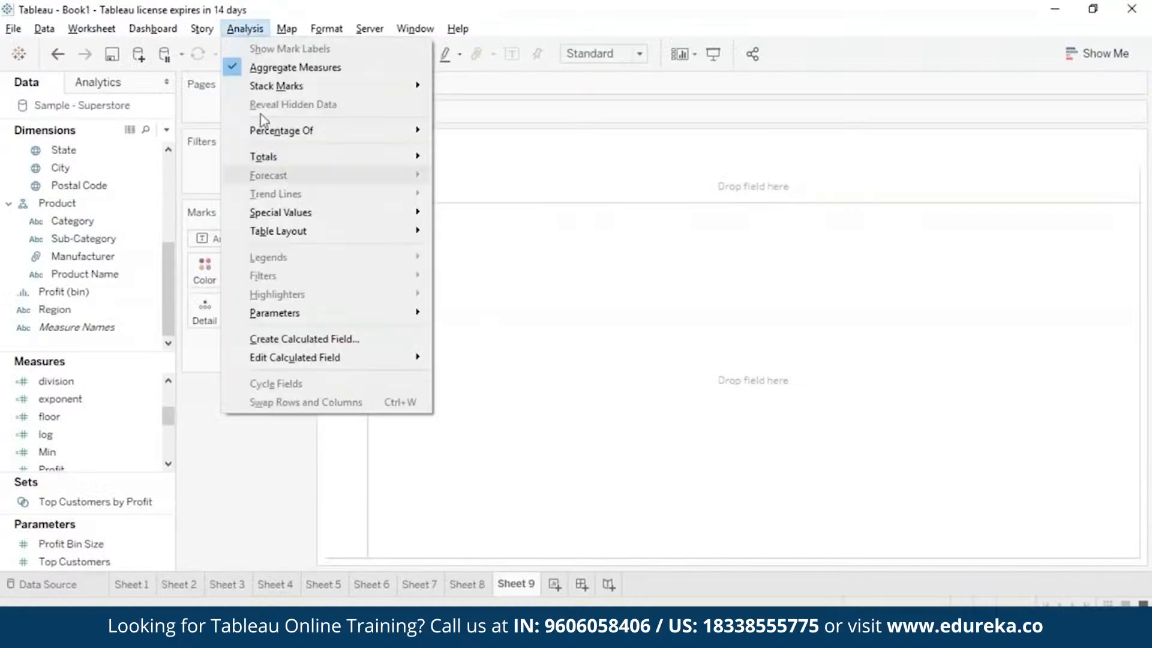
pyautogui.click(281, 336)
pyautogui.write('pi')
pyautogui.click(532, 217)
pyautogui.write('PI')
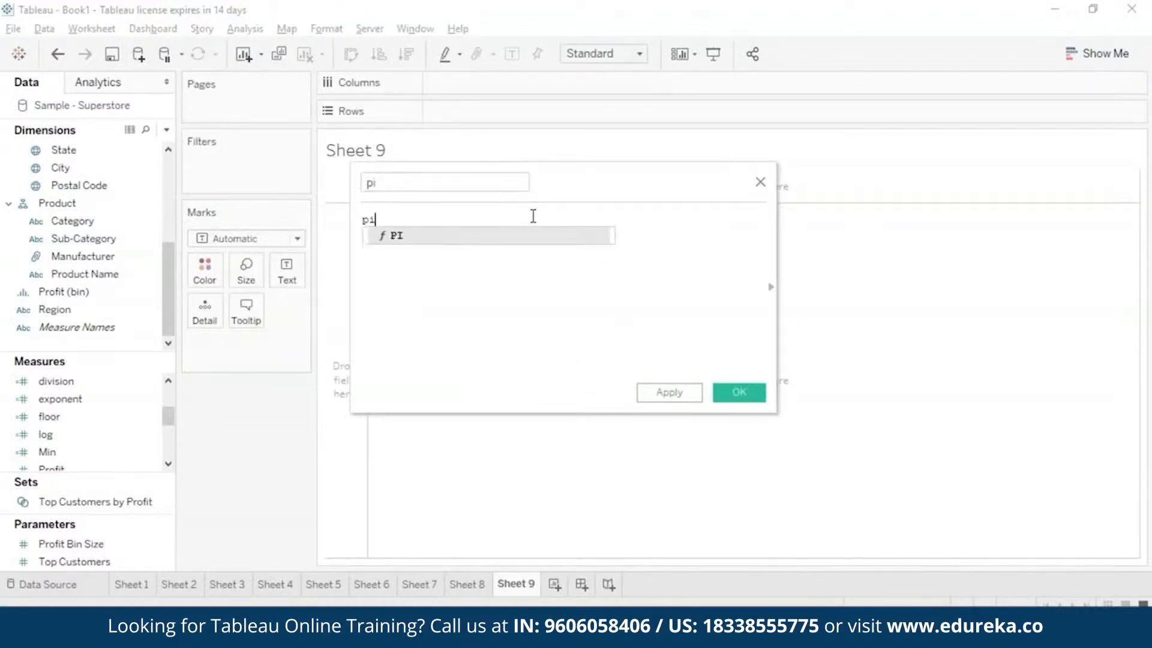
pyautogui.press('Return')
pyautogui.click(748, 395)
# Aggregate the pi field as an attribute and place it on the rows of Sheet 9.
pyautogui.moveTo(78, 453); pyautogui.dragTo(204, 312)
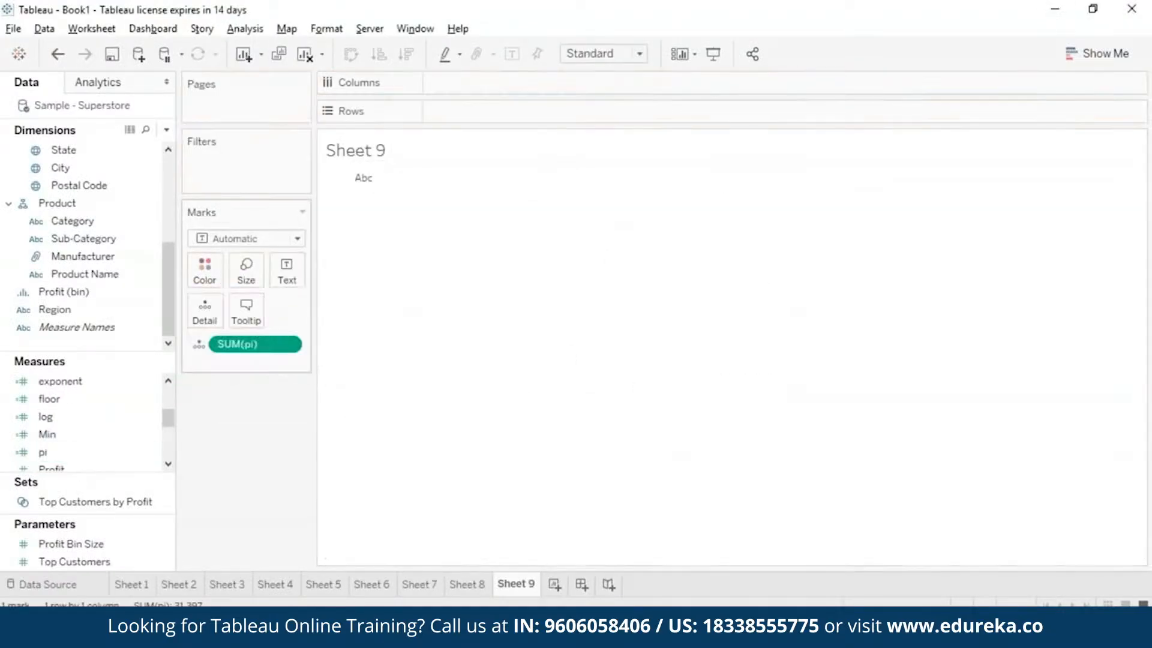
pyautogui.rightClick(246, 344)
pyautogui.click(287, 481)
pyautogui.moveTo(264, 346); pyautogui.dragTo(516, 113)
pyautogui.moveTo(396, 221)
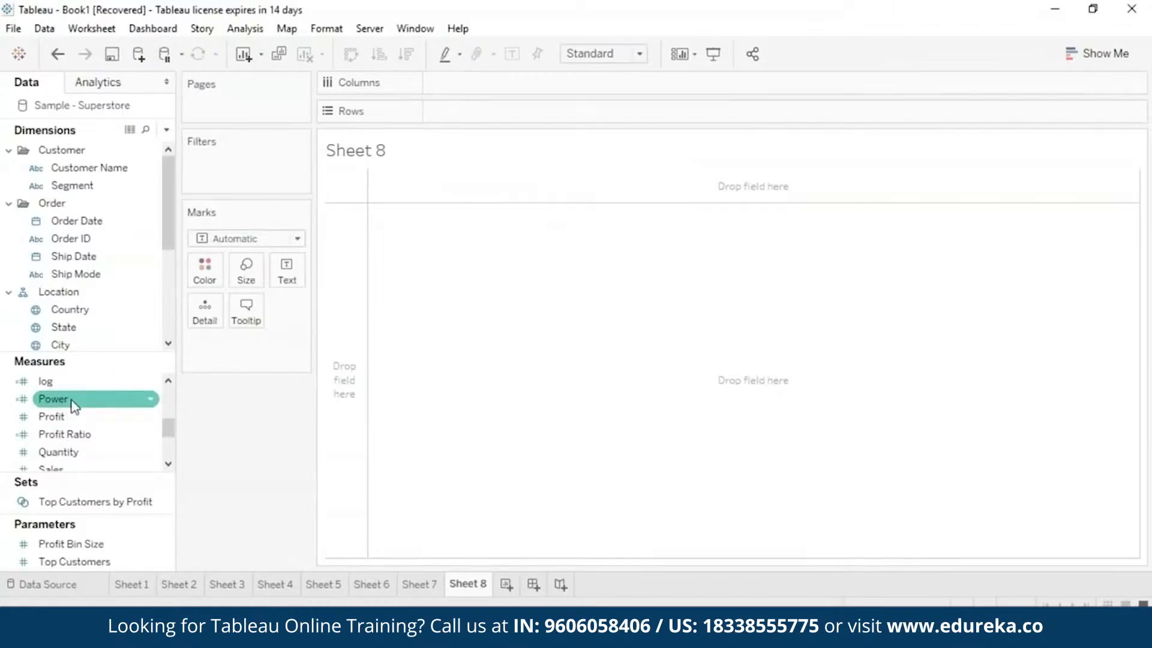
# Start a new calculated field on Sheet 8 and name it powers.
pyautogui.click(252, 30)
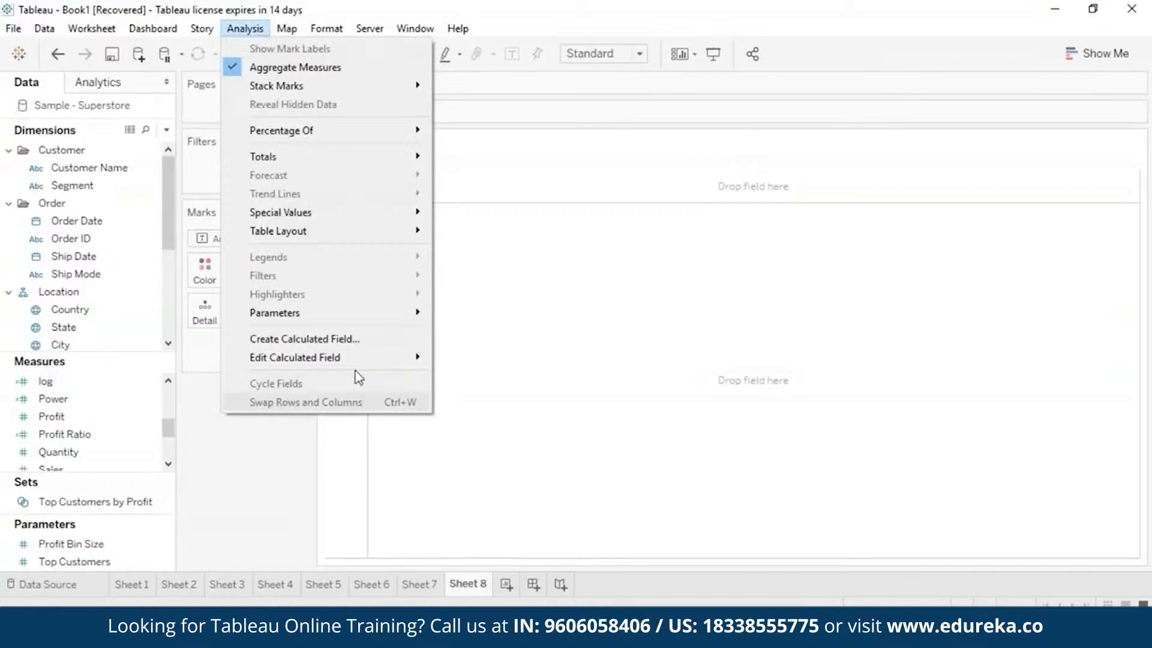
pyautogui.click(365, 342)
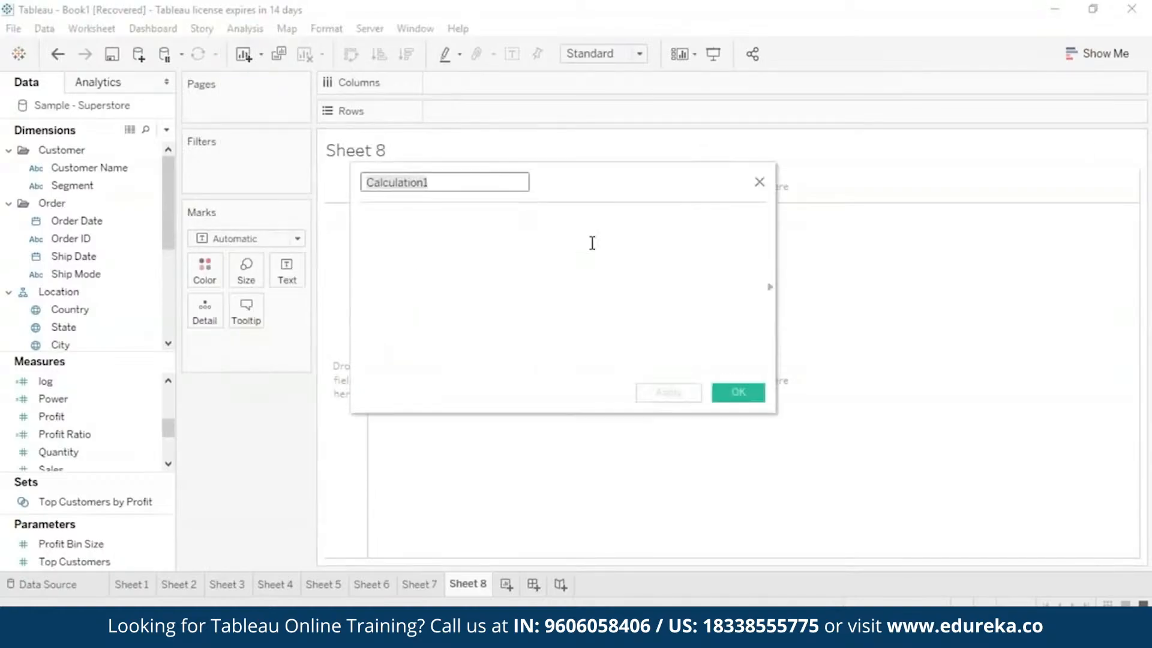
pyautogui.press('BackSpace')
pyautogui.write('powers')
pyautogui.click(627, 232)
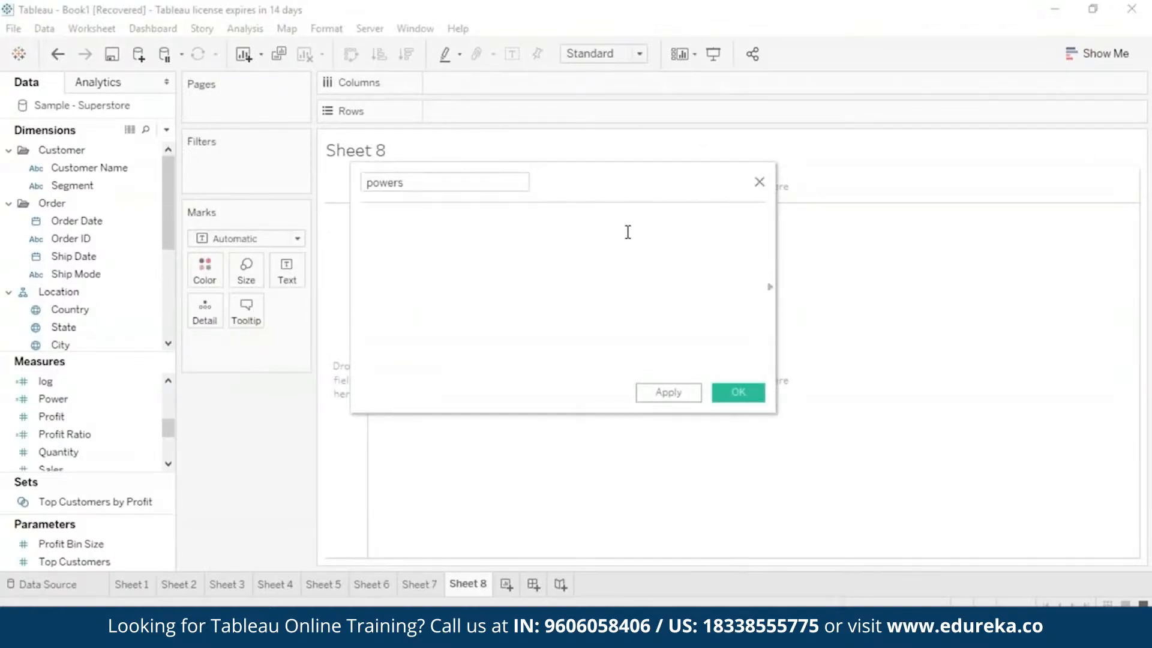
# Enter the formula POWER(10,3) for the powers field and save the calculation.
pyautogui.write('powe')
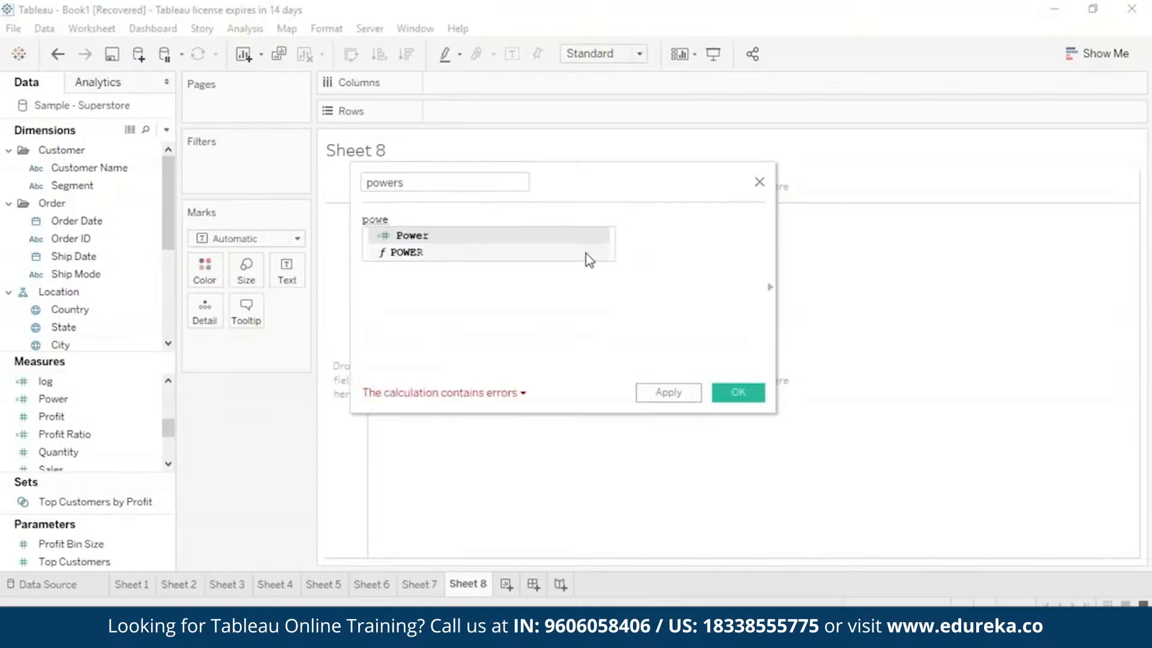
pyautogui.doubleClick(589, 254)
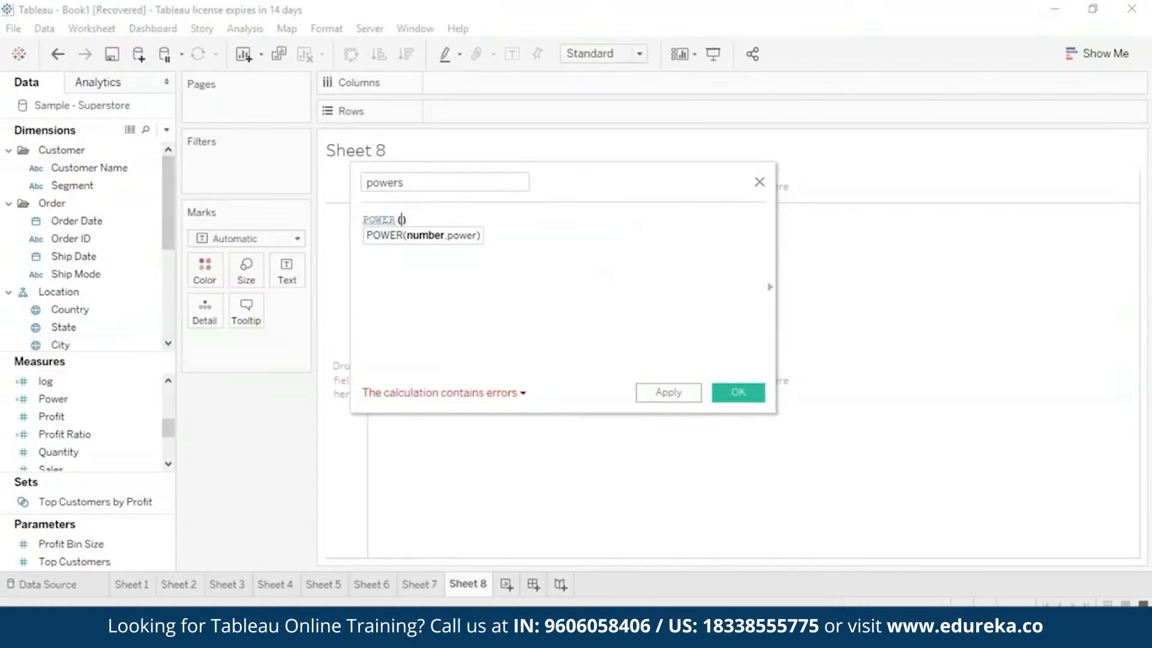
pyautogui.write('5')
pyautogui.press('BackSpace')
pyautogui.write('10')
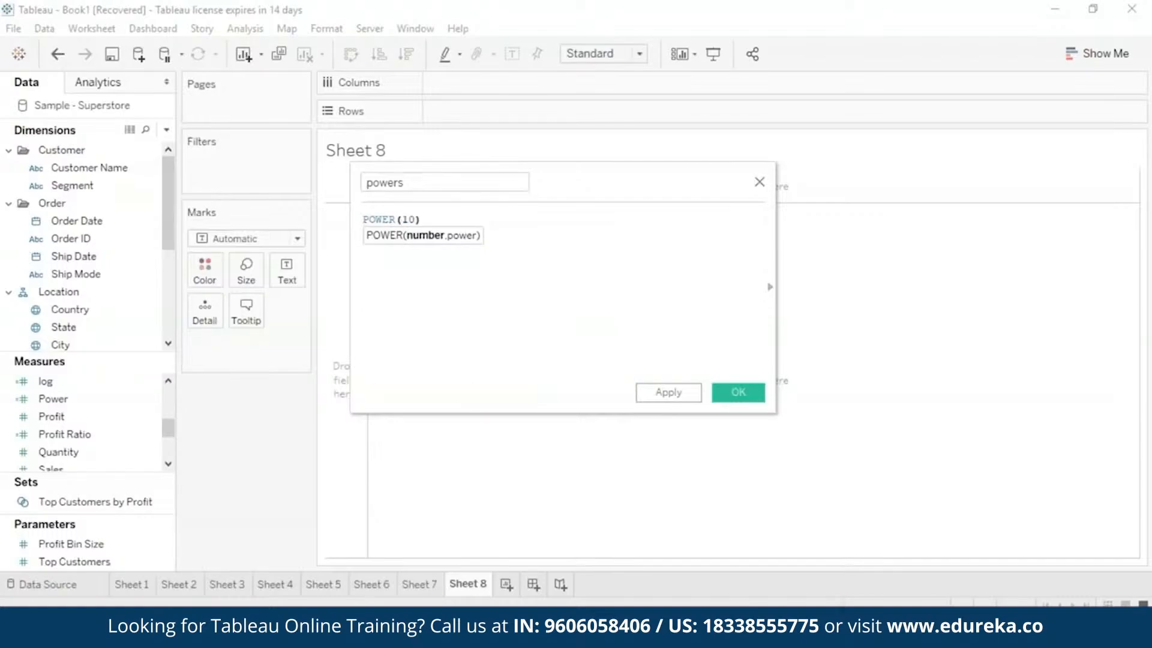
pyautogui.write(',')
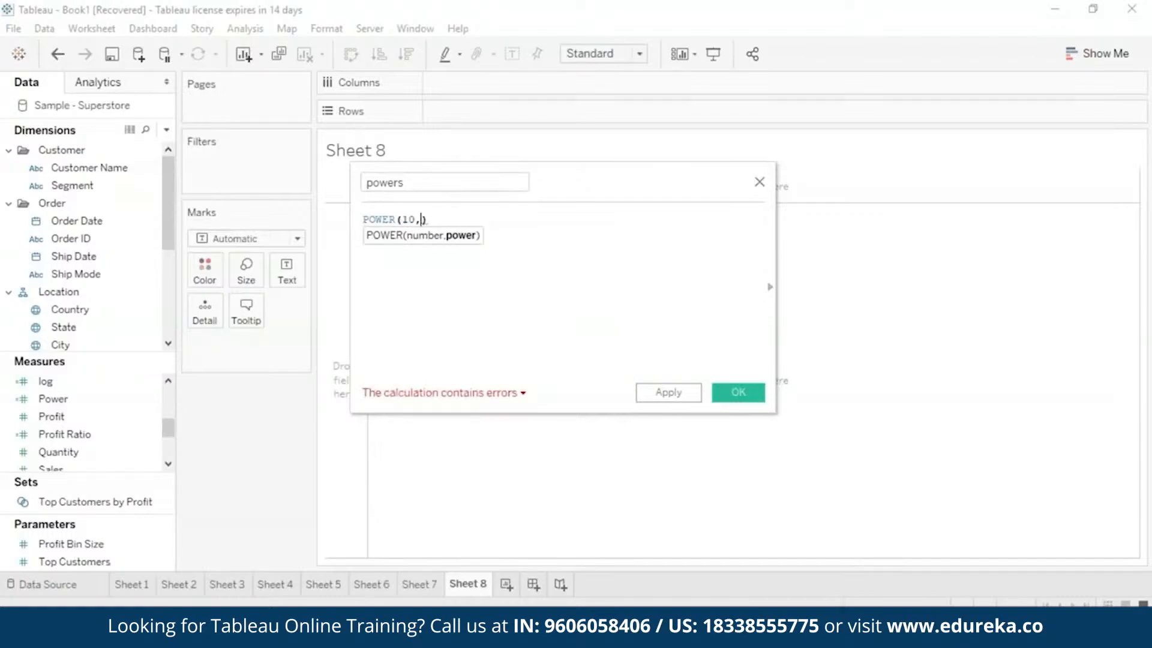
pyautogui.write('3')
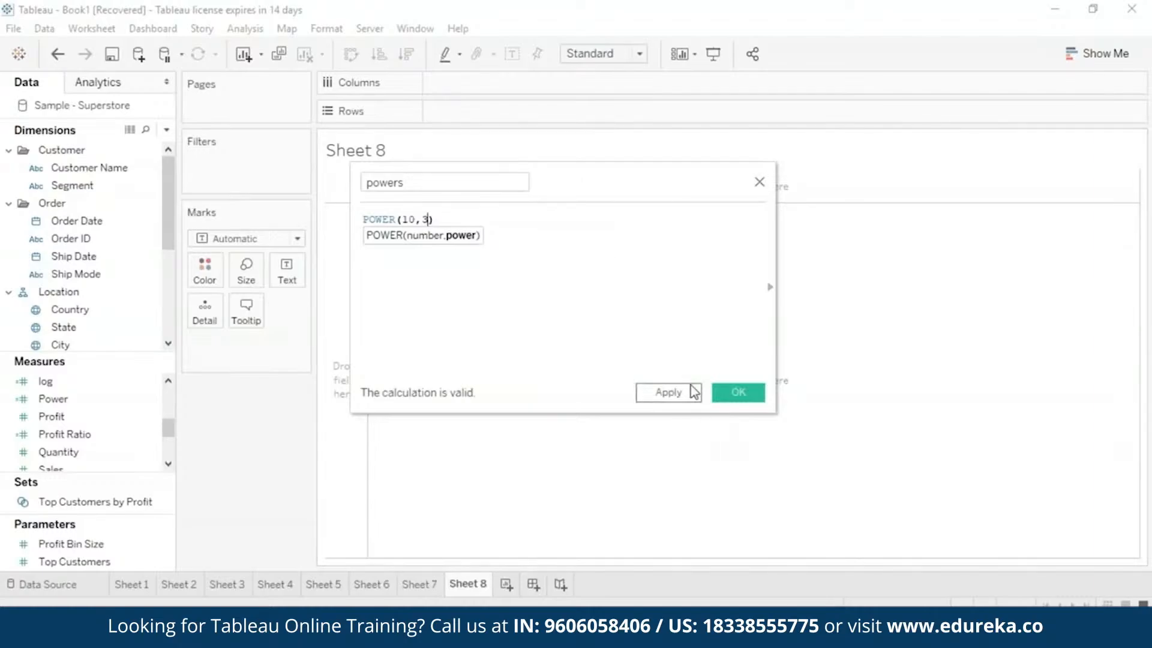
pyautogui.click(695, 392)
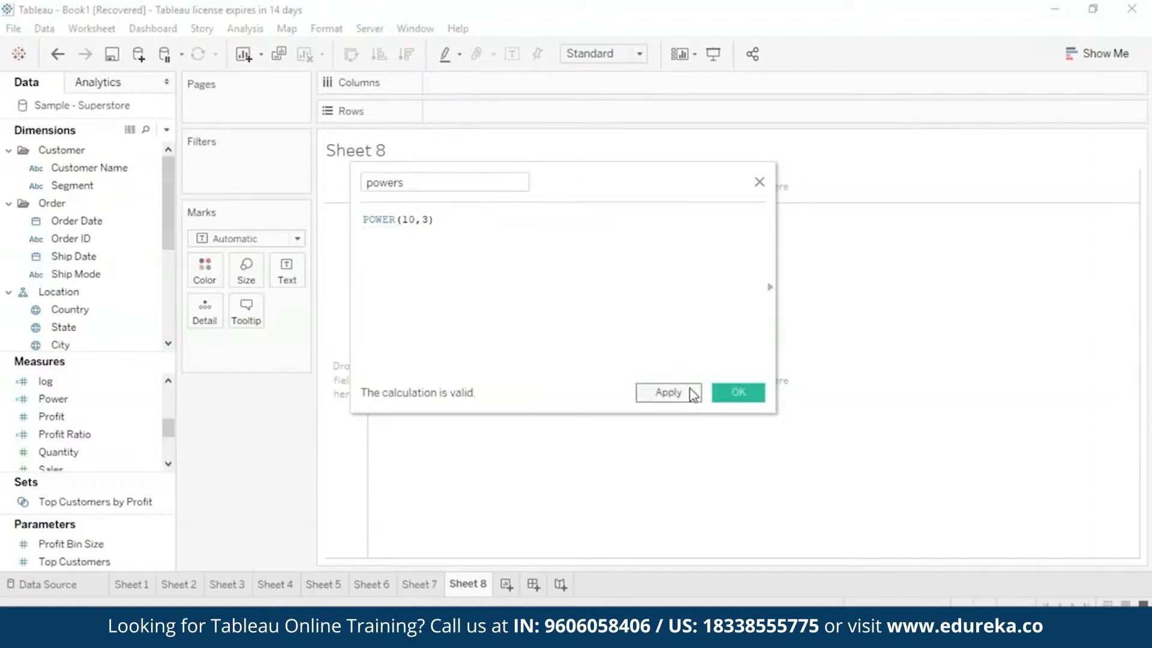
pyautogui.click(738, 393)
# Place powers on the rows of Sheet 8 and aggregate it as an attribute.
pyautogui.moveTo(113, 418); pyautogui.dragTo(561, 112)
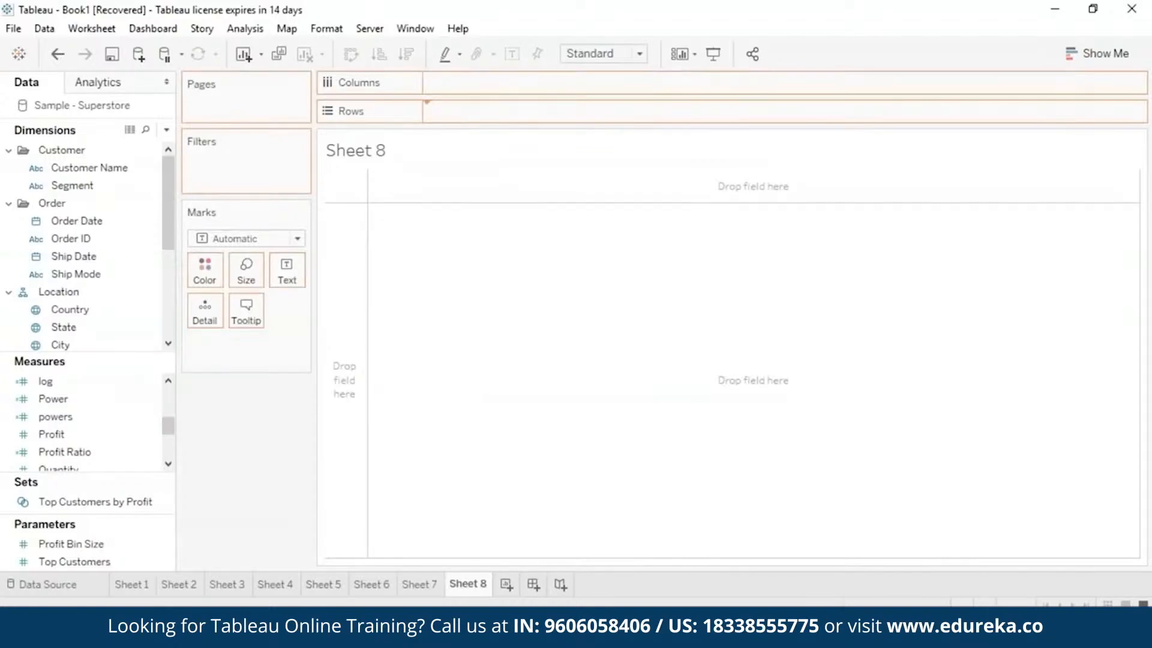
pyautogui.doubleClick(85, 418)
pyautogui.click(539, 115)
pyautogui.click(516, 264)
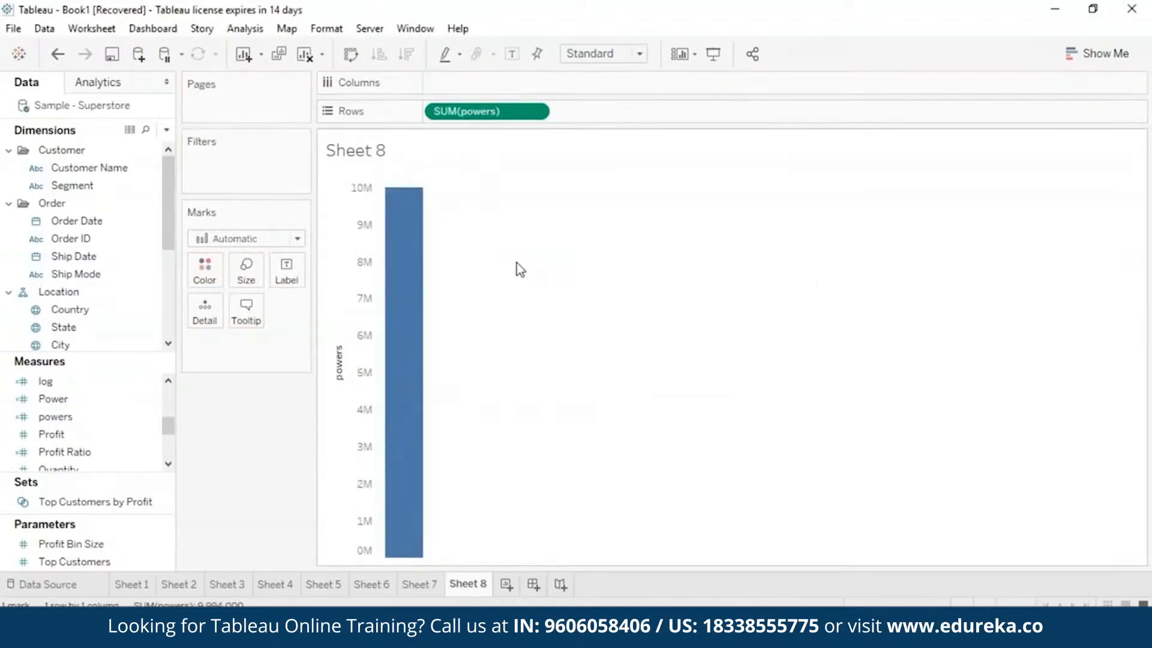
# Create a calculated field named rad on Sheet 9 with the formula RADIANS(45) and save it.
pyautogui.moveTo(422, 210)
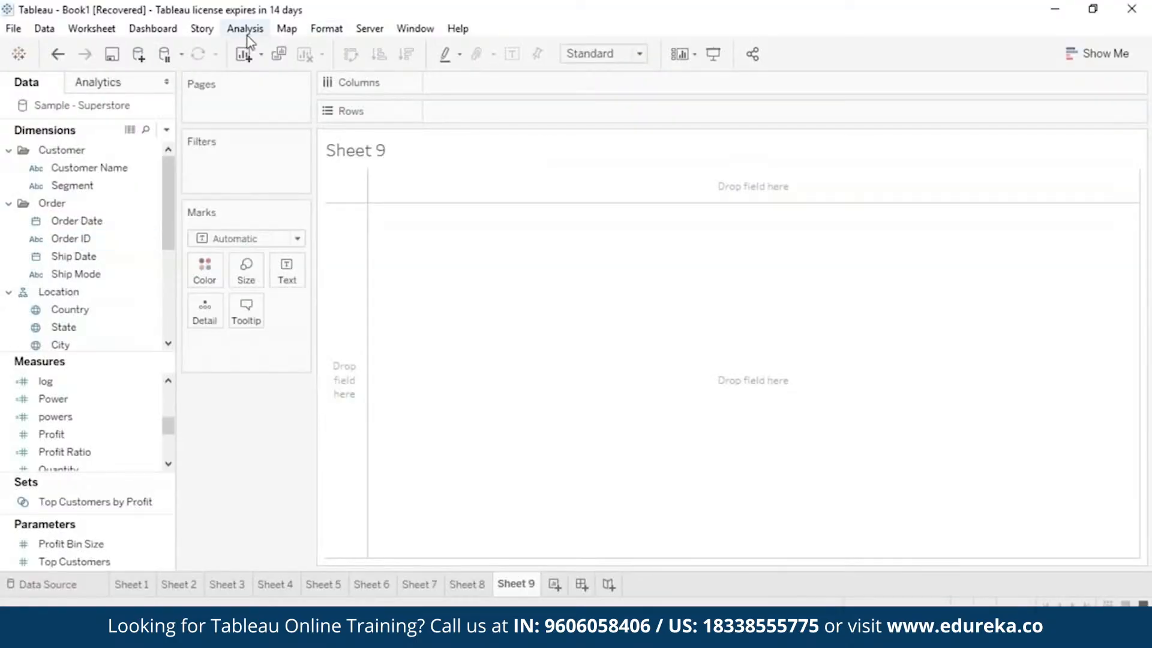
pyautogui.click(245, 30)
pyautogui.click(294, 338)
pyautogui.write('rad')
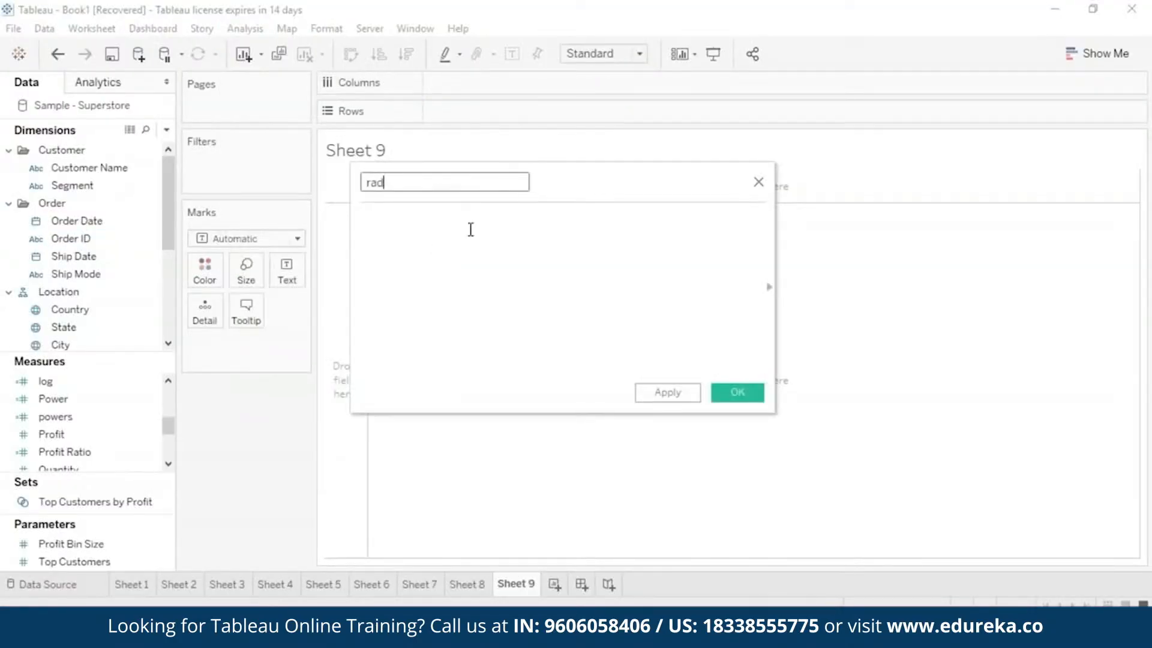
pyautogui.click(471, 230)
pyautogui.write('ra')
pyautogui.press('Return')
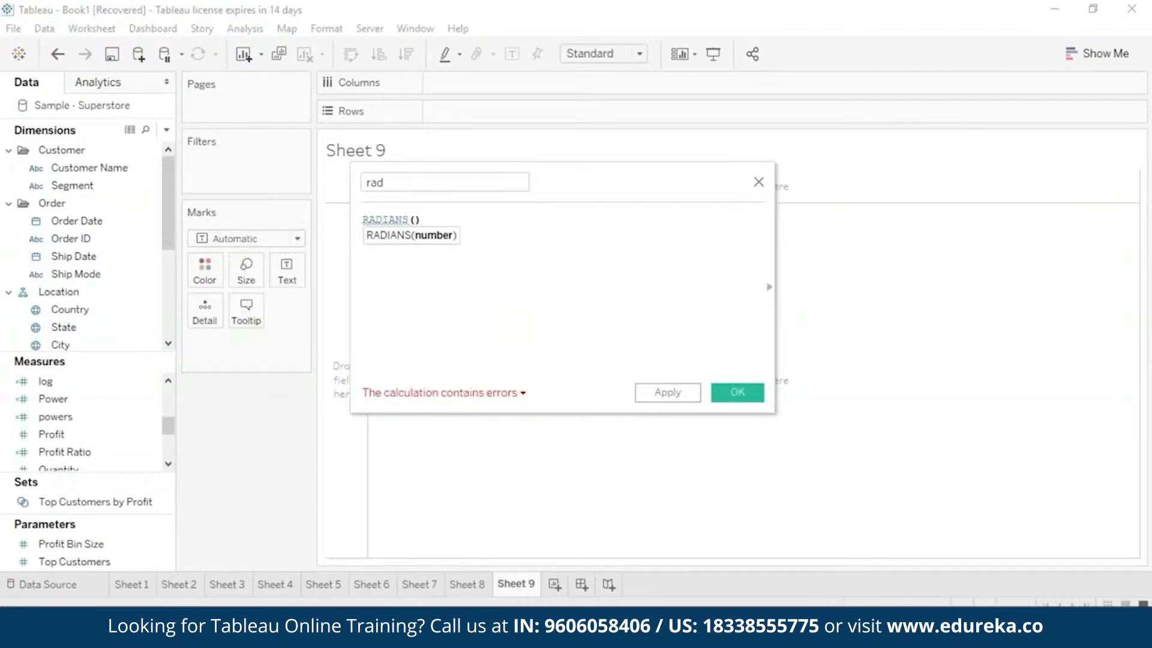
pyautogui.write('45')
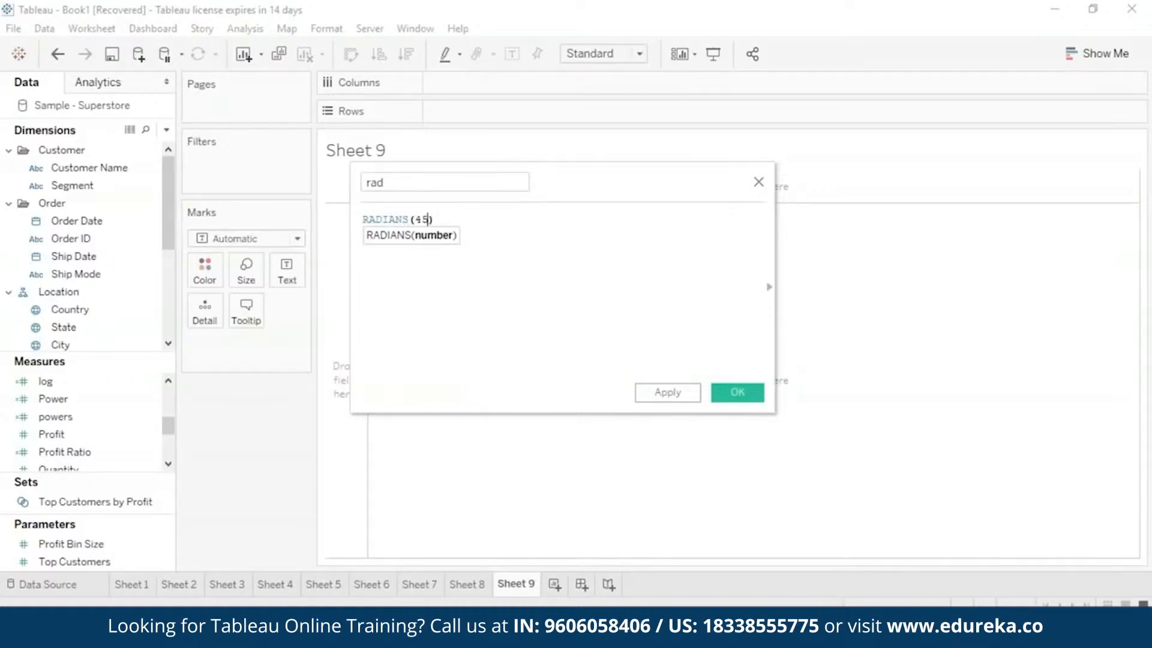
pyautogui.click(671, 392)
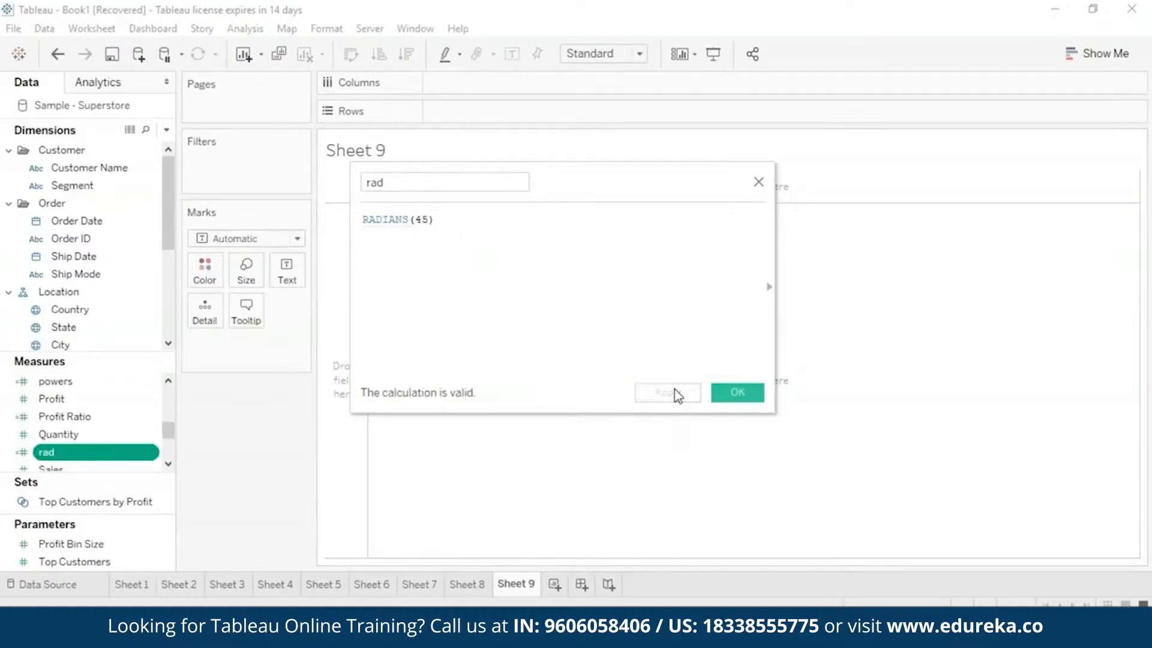
pyautogui.click(746, 400)
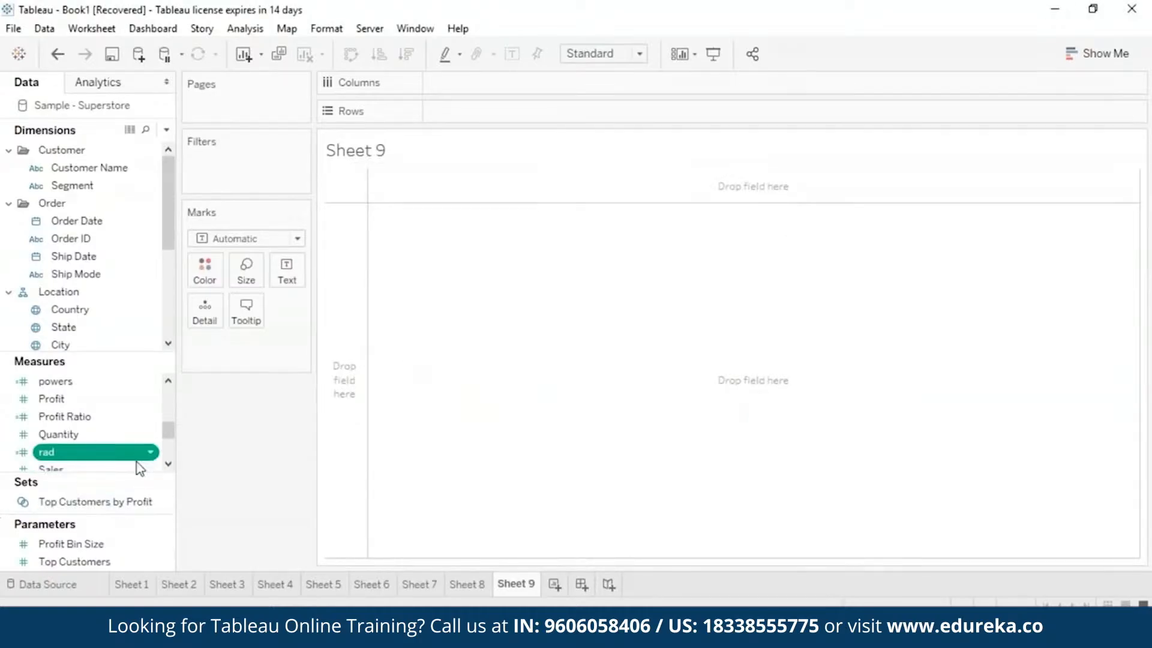
# Place rad on the rows of Sheet 9 and aggregate it as an attribute.
pyautogui.moveTo(134, 457)
pyautogui.mouseDown()
pyautogui.moveTo(332, 301)
pyautogui.moveTo(566, 154)
pyautogui.moveTo(566, 113)
pyautogui.mouseUp()
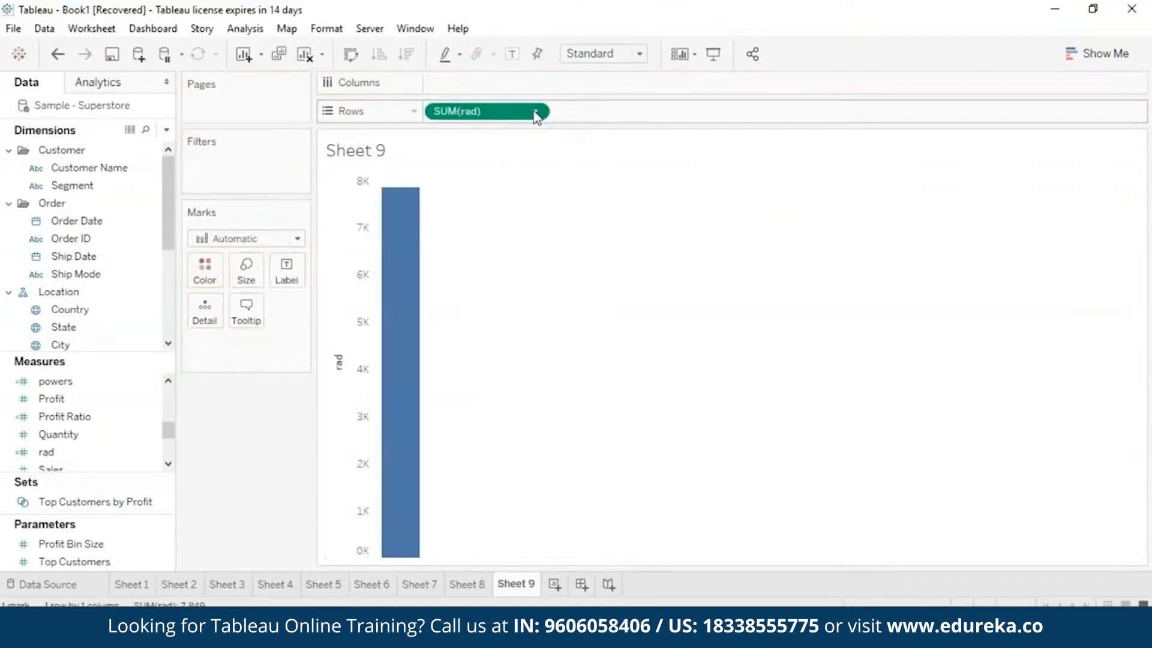
pyautogui.click(534, 114)
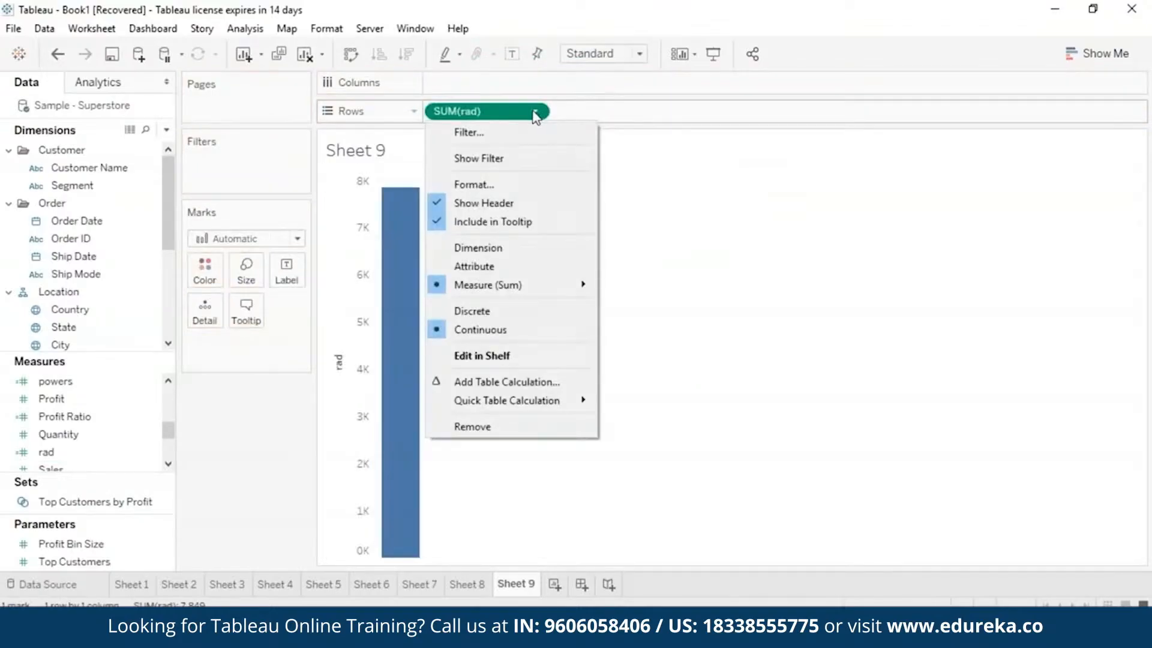
pyautogui.click(526, 273)
pyautogui.moveTo(393, 207)
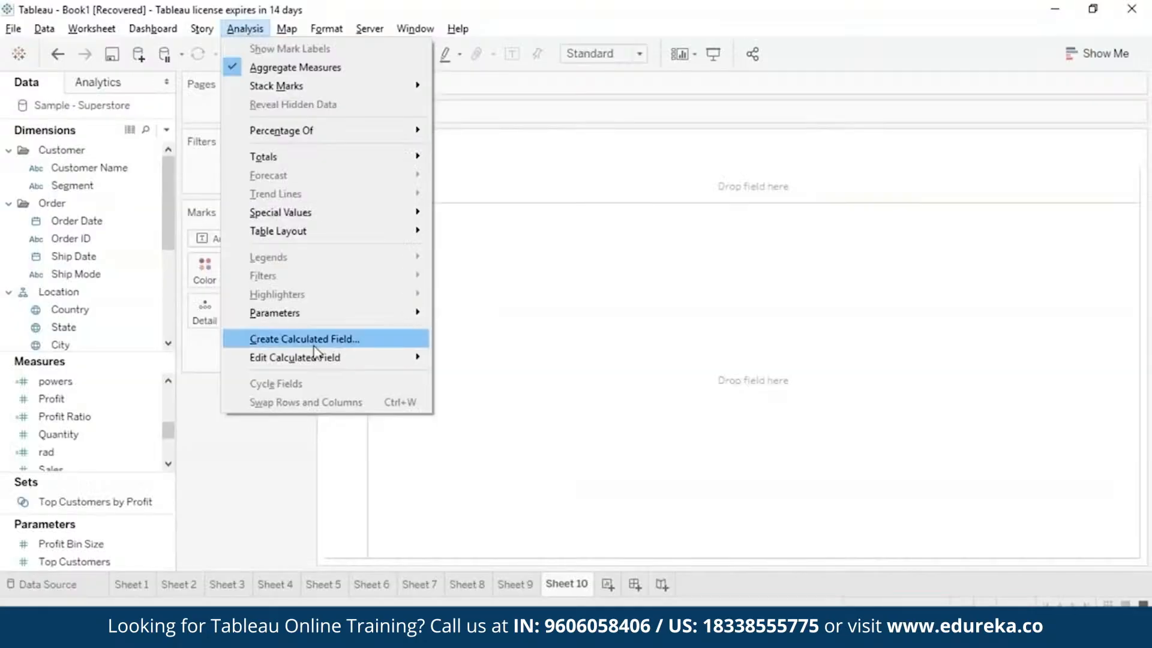
# Create a calculated field named rounds on Sheet 10 that applies ROUND to the Sales field.
pyautogui.click(313, 338)
pyautogui.write('rounds')
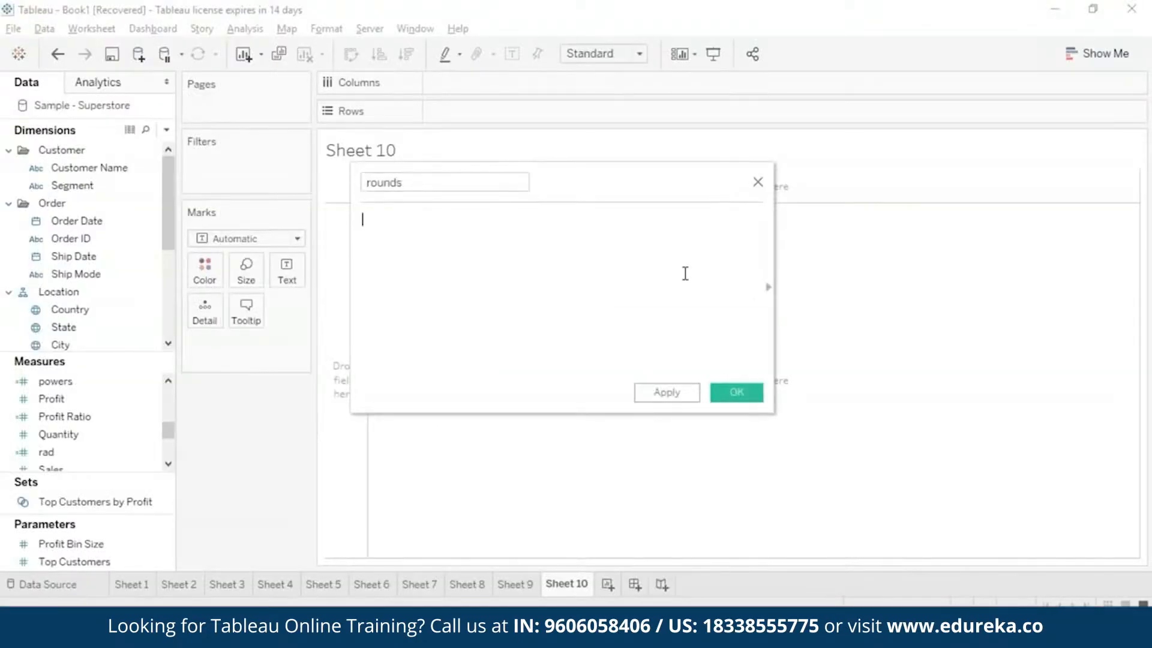
pyautogui.write('round')
pyautogui.click(585, 236)
pyautogui.write('Sa')
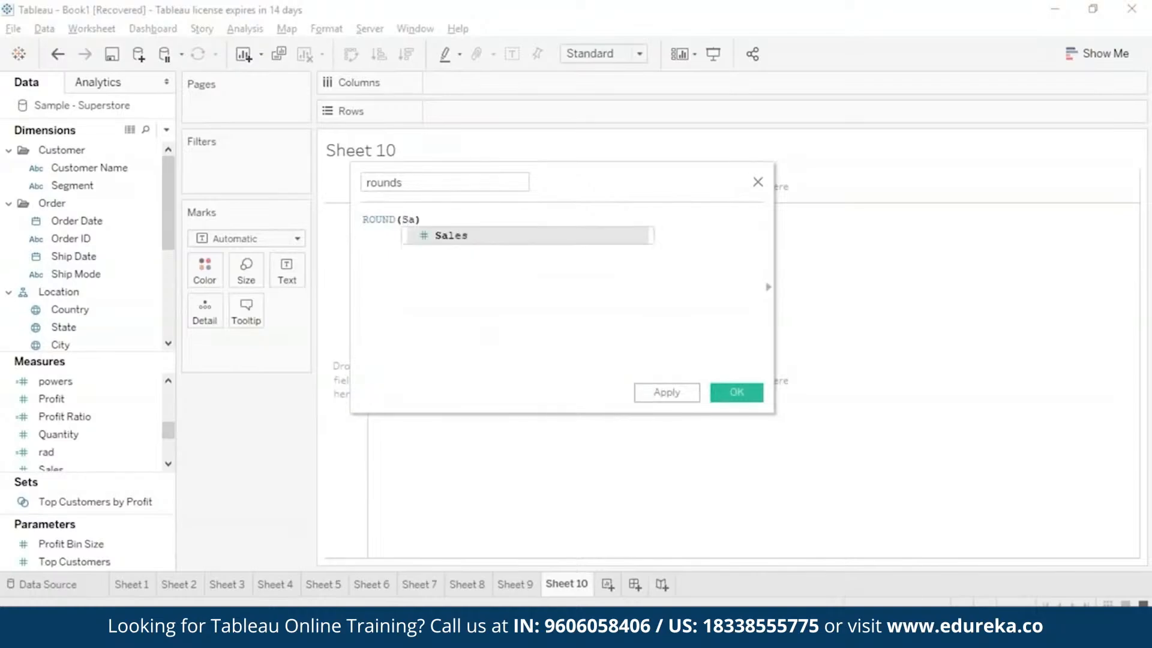
pyautogui.click(585, 235)
pyautogui.click(735, 391)
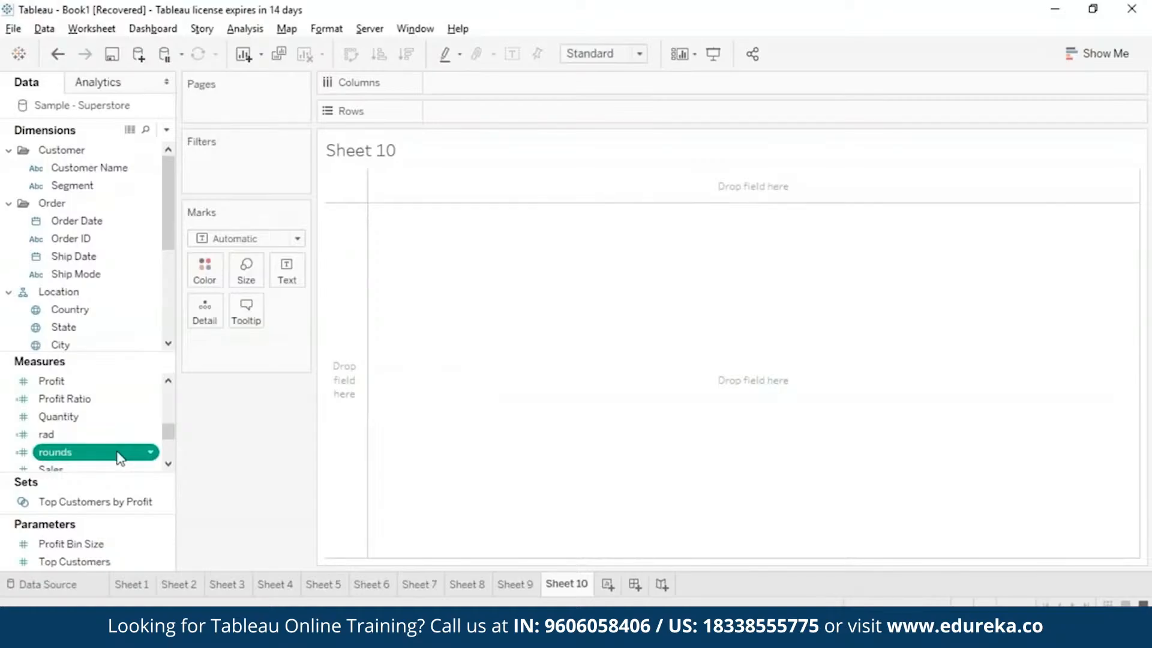
# Chart rounds on the rows of Sheet 10 against Sub-Category on the columns.
pyautogui.moveTo(119, 457)
pyautogui.mouseDown()
pyautogui.moveTo(468, 219)
pyautogui.moveTo(525, 114)
pyautogui.mouseUp()
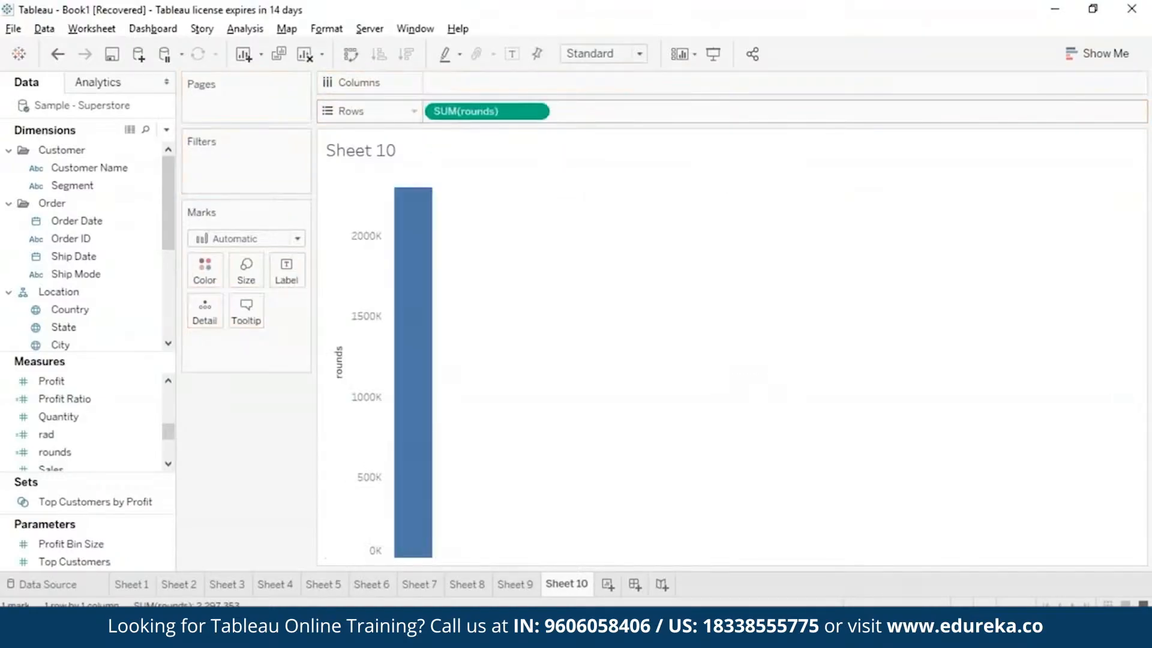
pyautogui.scroll(-3, 171, 300)
pyautogui.click(118, 276)
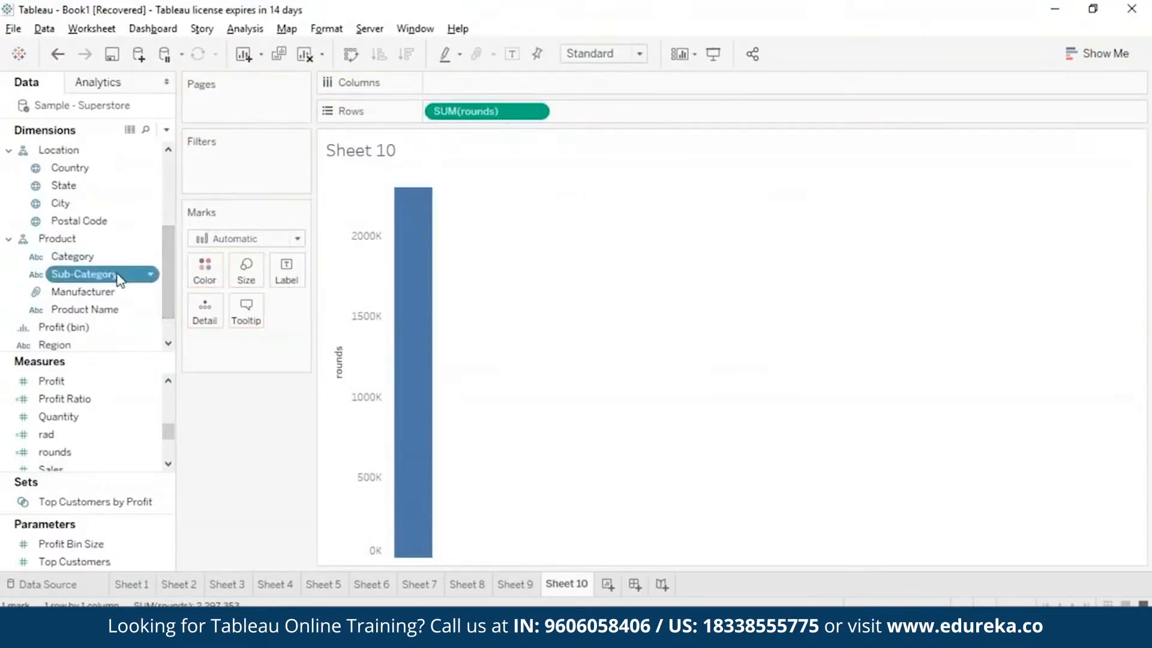
pyautogui.moveTo(119, 277); pyautogui.dragTo(521, 77)
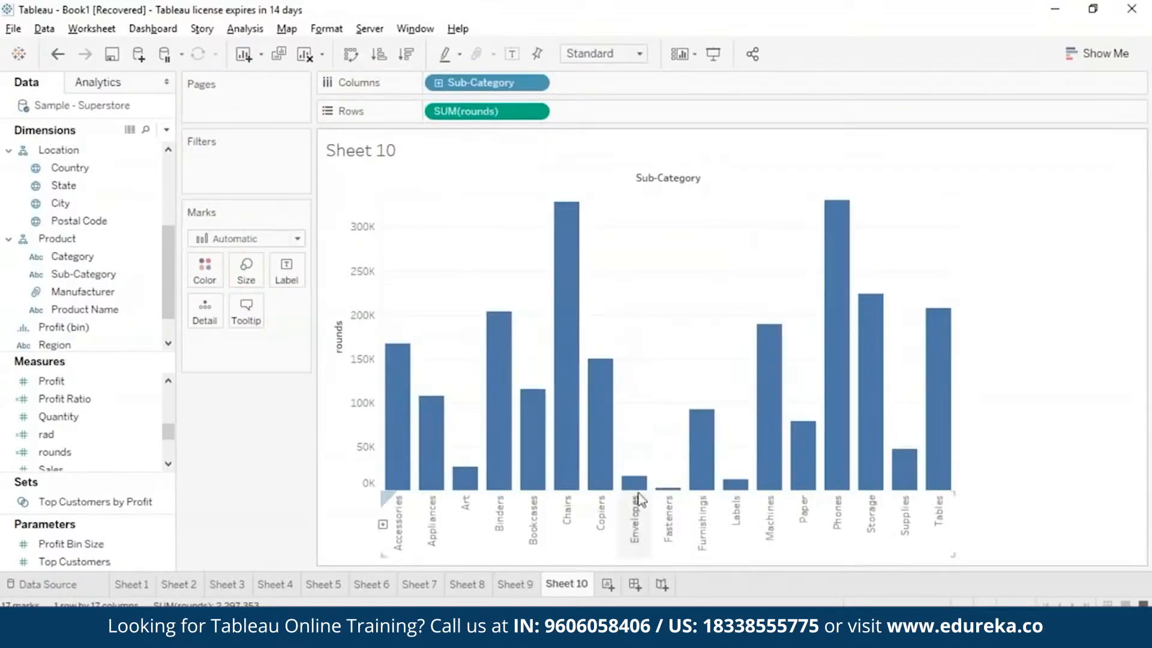
pyautogui.moveTo(705, 481)
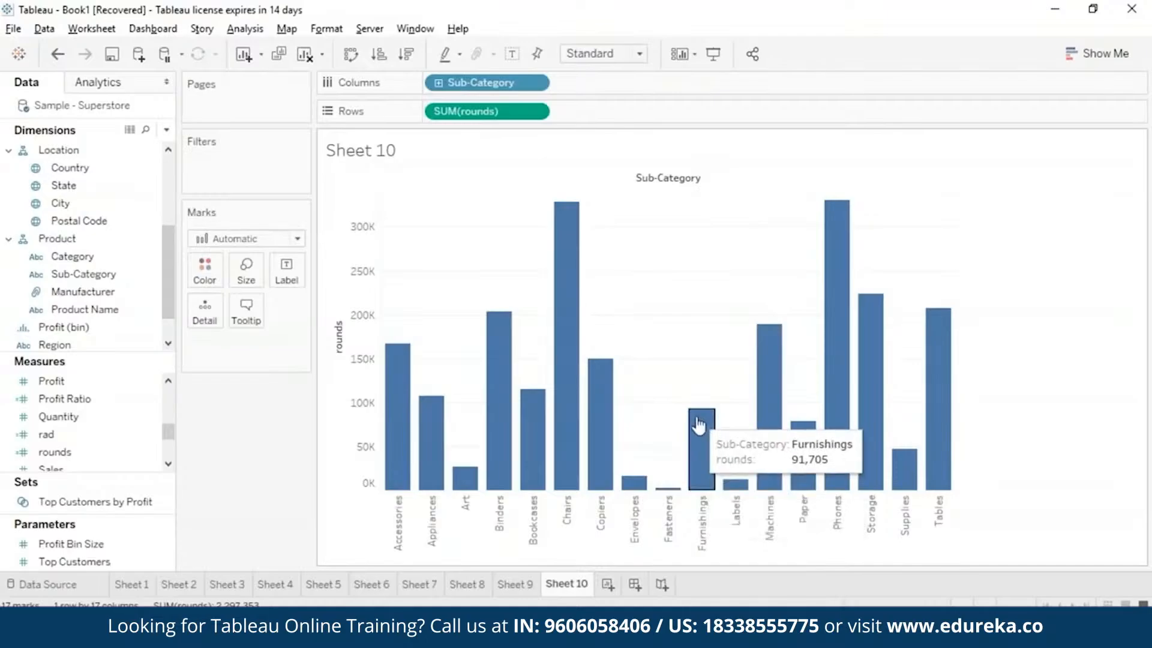
pyautogui.moveTo(832, 423)
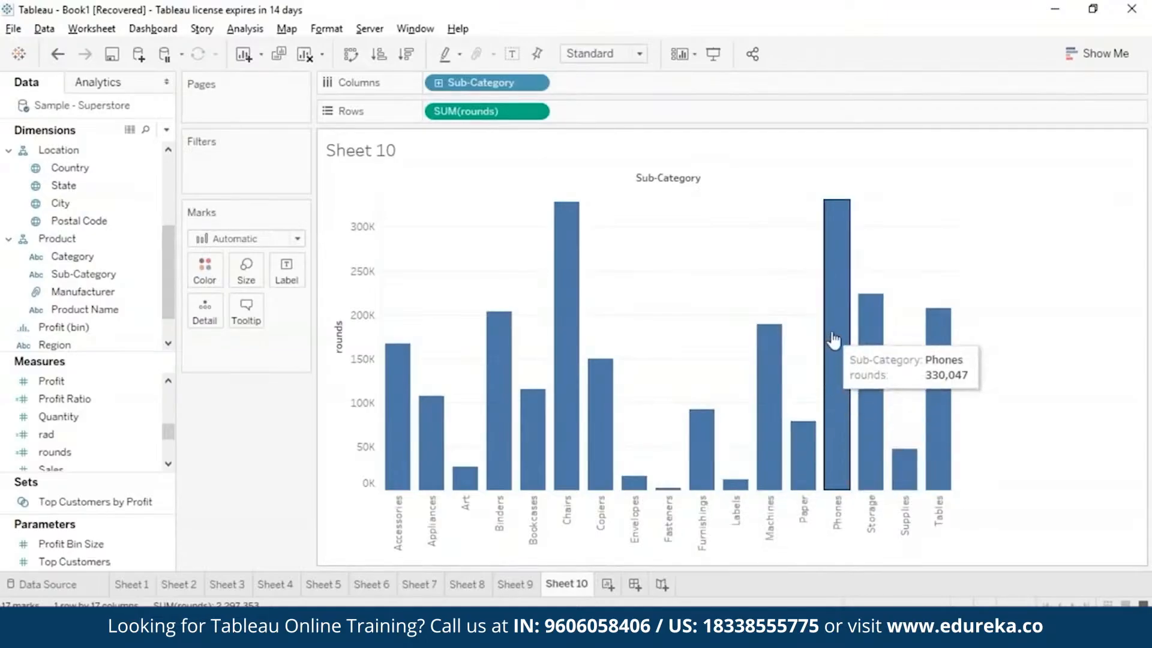
pyautogui.moveTo(955, 449)
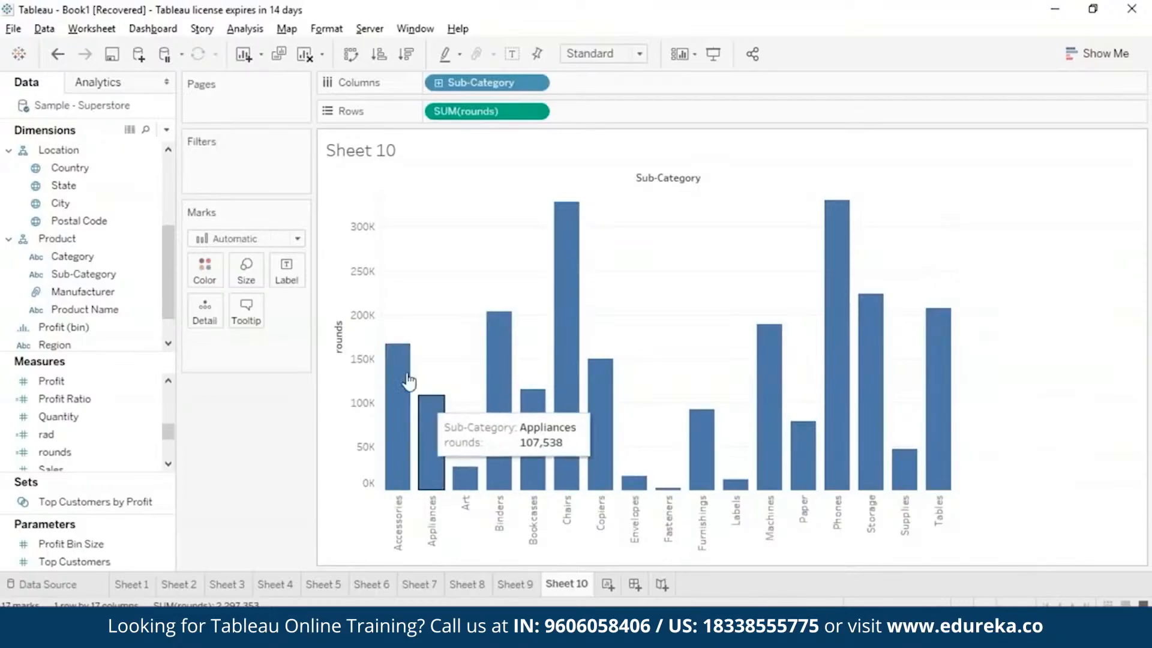
pyautogui.moveTo(566, 393)
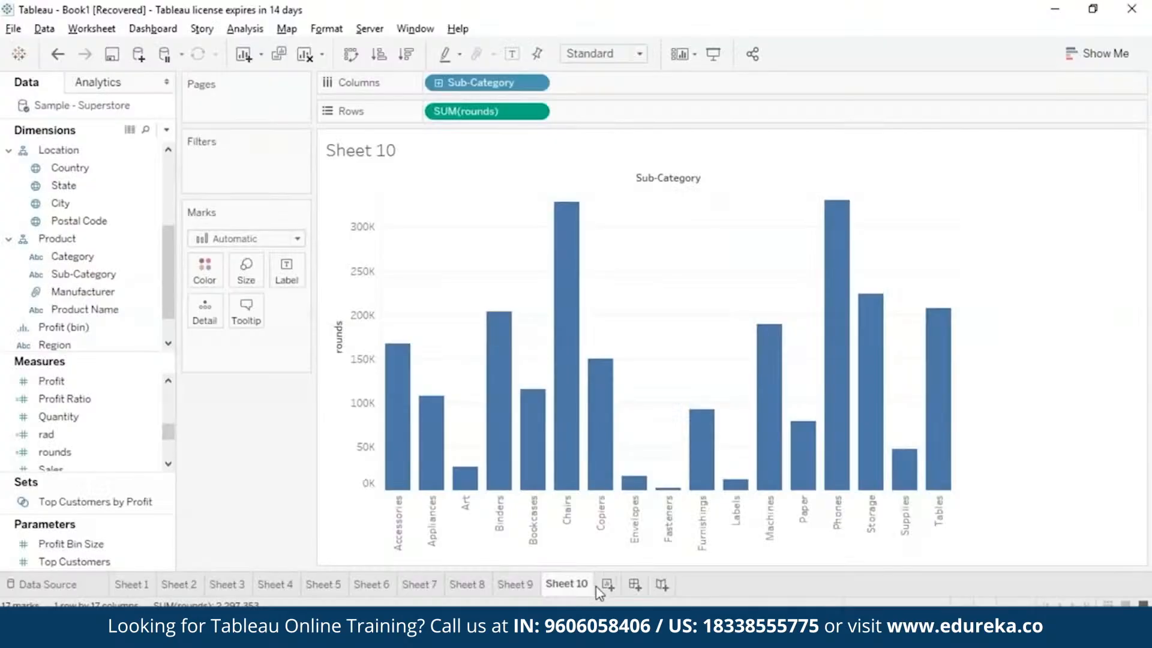
# Add a new worksheet, Sheet 11, and start a calculated field named sign on it.
pyautogui.click(612, 582)
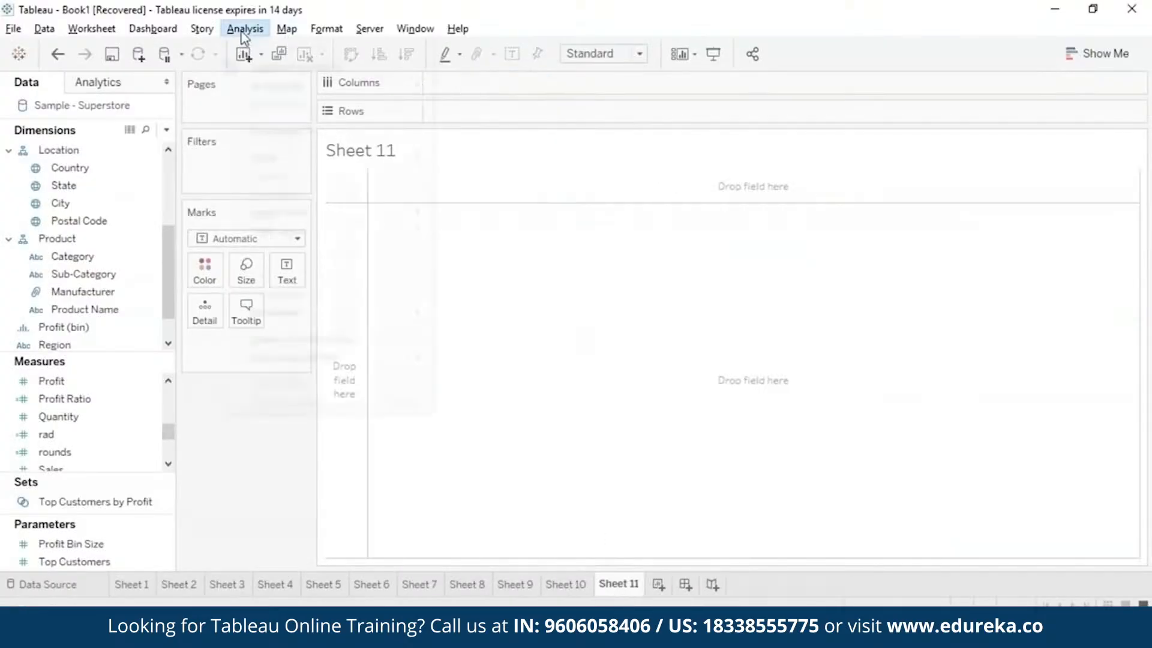
pyautogui.click(303, 340)
pyautogui.press('BackSpace')
pyautogui.write('s')
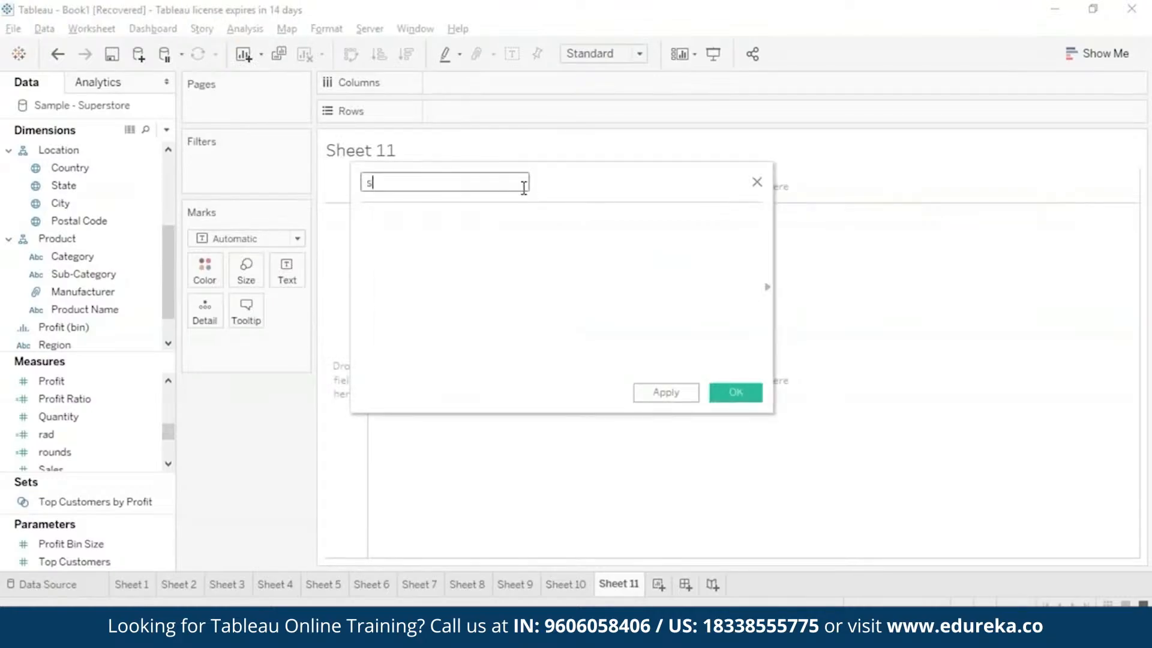
pyautogui.write('ign')
# Enter the formula SIGN(AVG([Profit])) for the sign field and save the calculation.
pyautogui.click(524, 214)
pyautogui.write('sign')
pyautogui.doubleClick(531, 237)
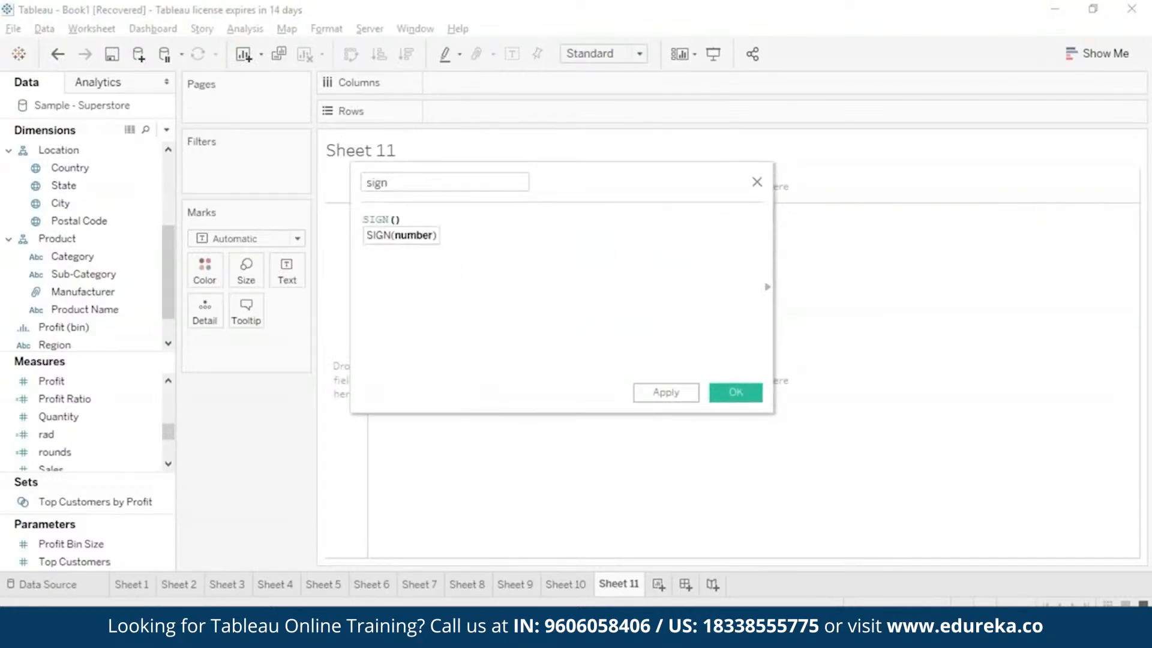
pyautogui.write('avg')
pyautogui.doubleClick(531, 239)
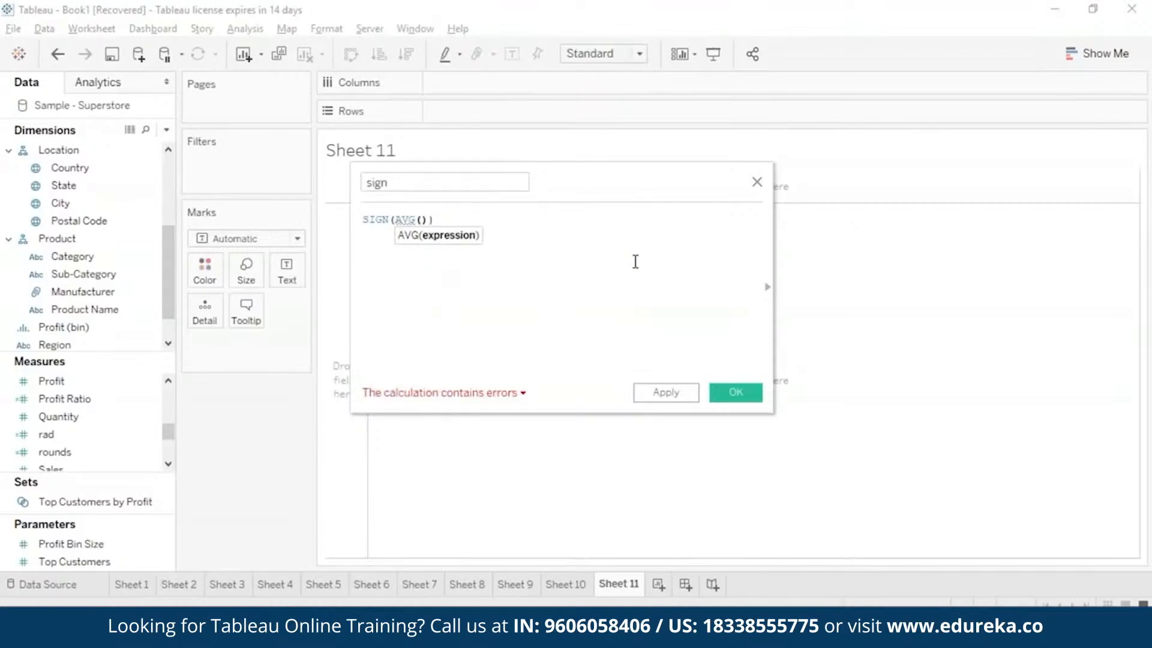
pyautogui.write('pro')
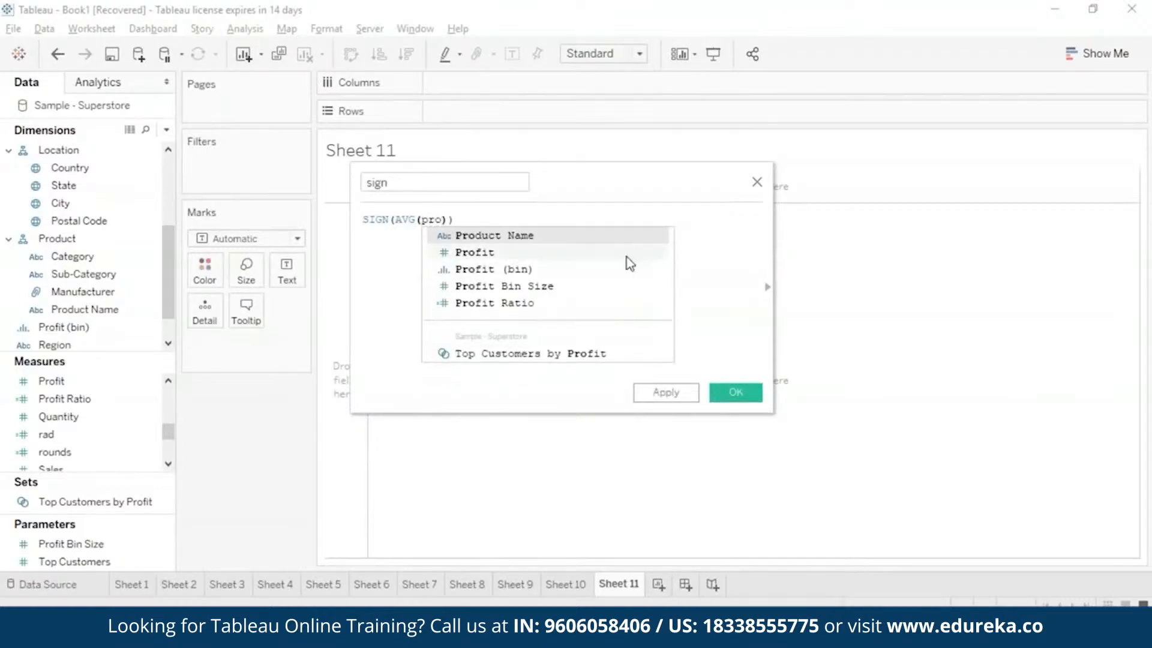
pyautogui.doubleClick(627, 257)
pyautogui.click(676, 394)
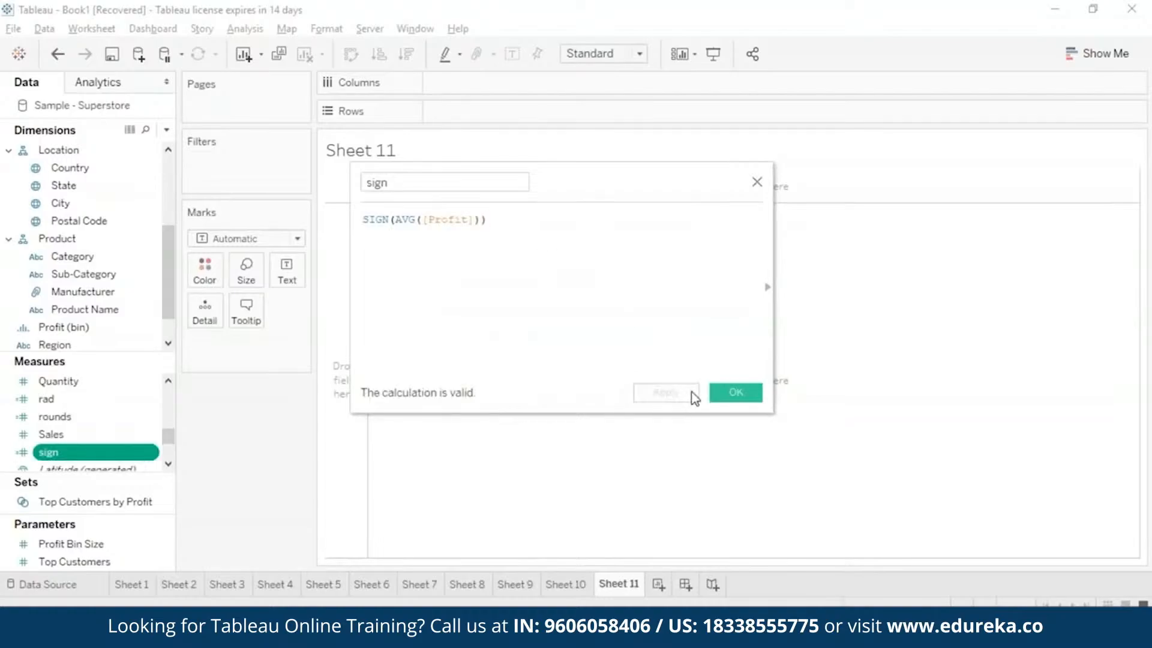
pyautogui.click(728, 395)
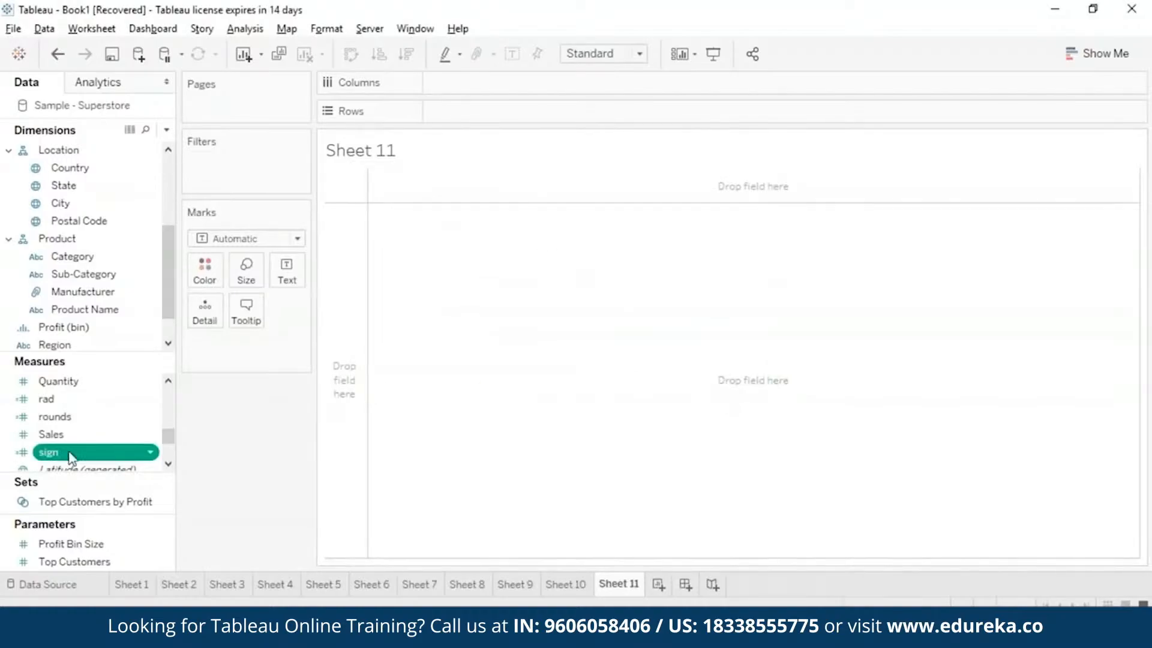
# Add the sign field to the Sheet 11 view and set the mark type to Bar.
pyautogui.moveTo(72, 456); pyautogui.dragTo(486, 288)
pyautogui.moveTo(360, 189)
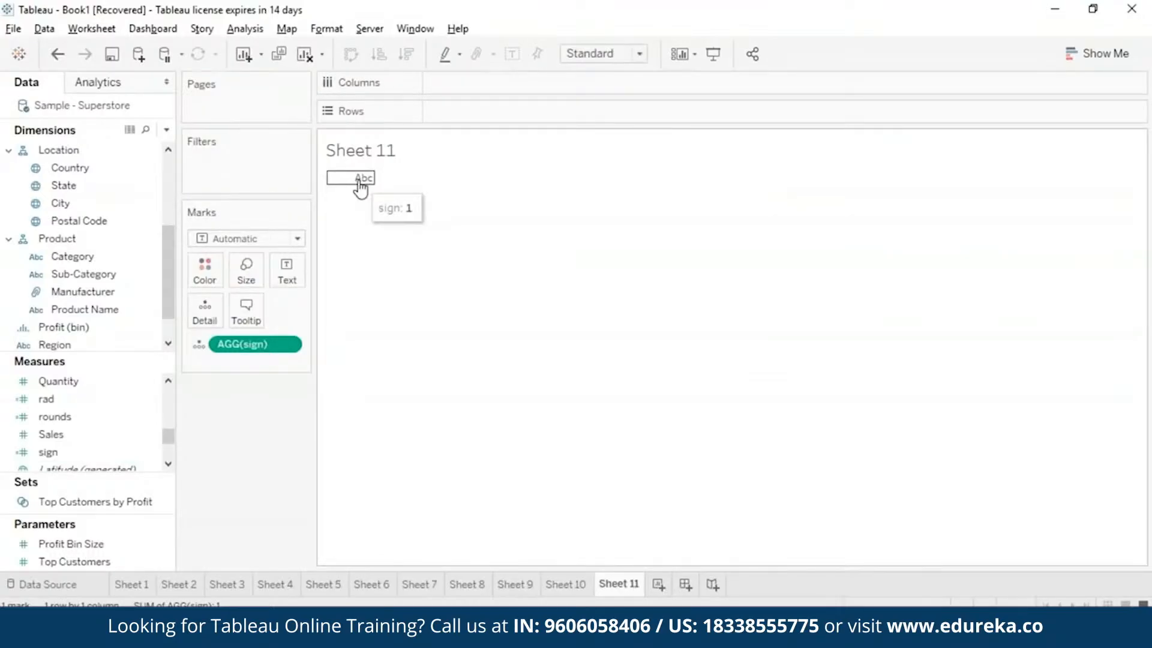
pyautogui.click(297, 238)
pyautogui.click(282, 267)
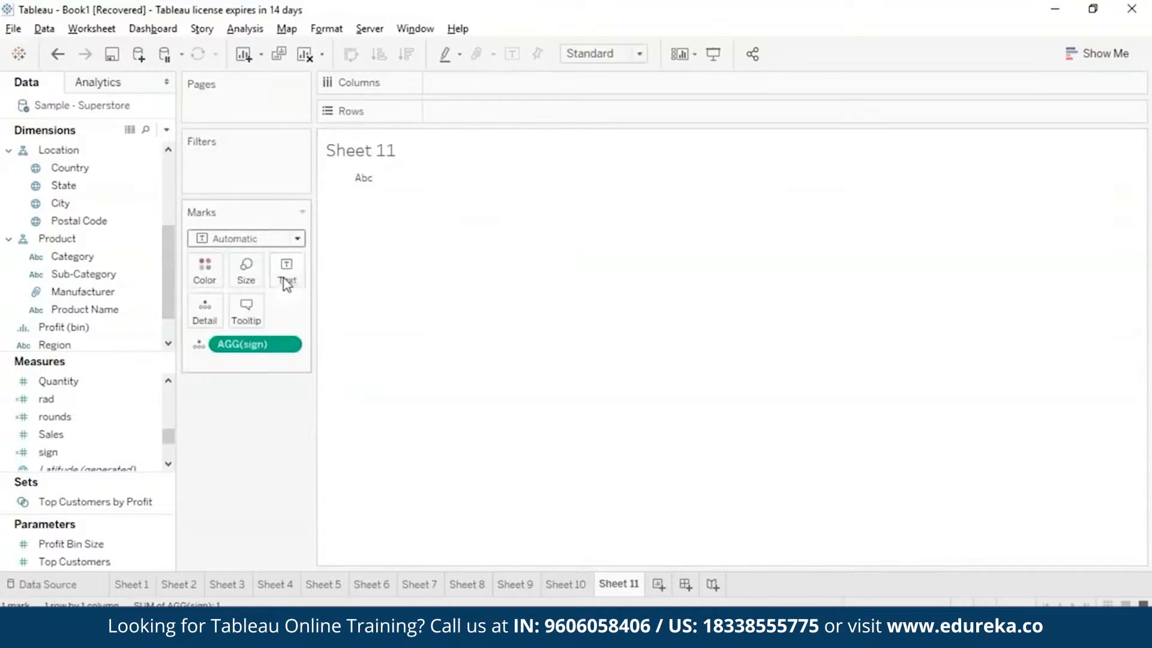
# Move the sign field from the marks card to the rows of Sheet 11.
pyautogui.click(288, 343)
pyautogui.click(467, 430)
pyautogui.moveTo(252, 345); pyautogui.dragTo(533, 116)
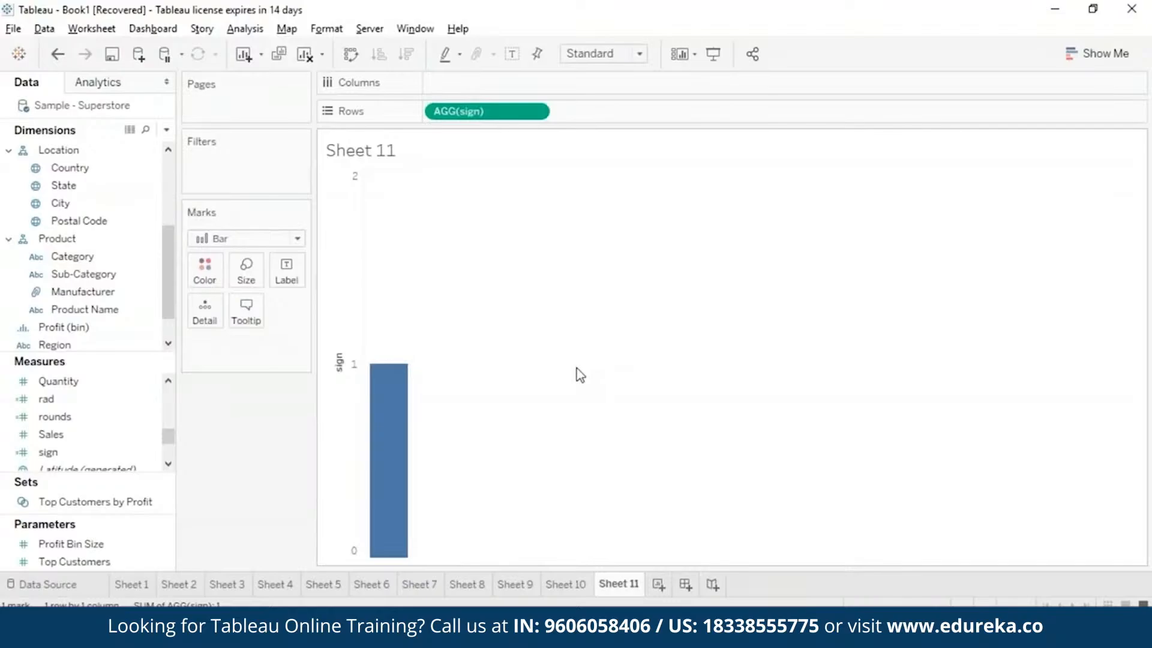
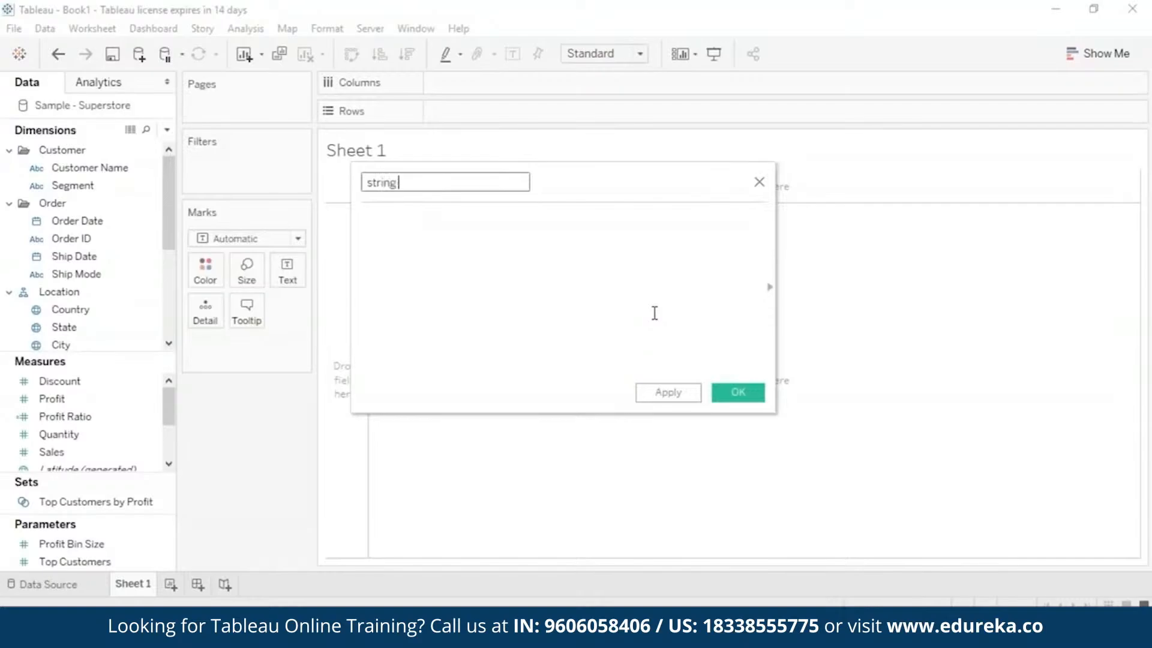
# Enter the formula ASCII('A') for the string func calculated field and save the calculation.
pyautogui.write('AS')
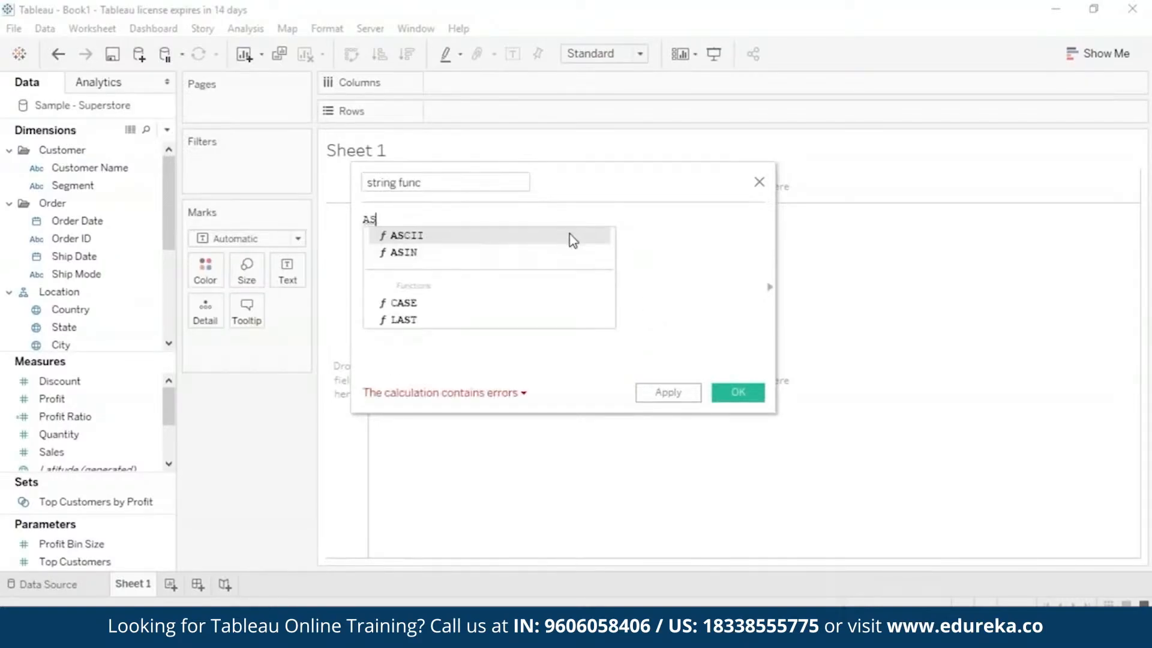
pyautogui.doubleClick(571, 236)
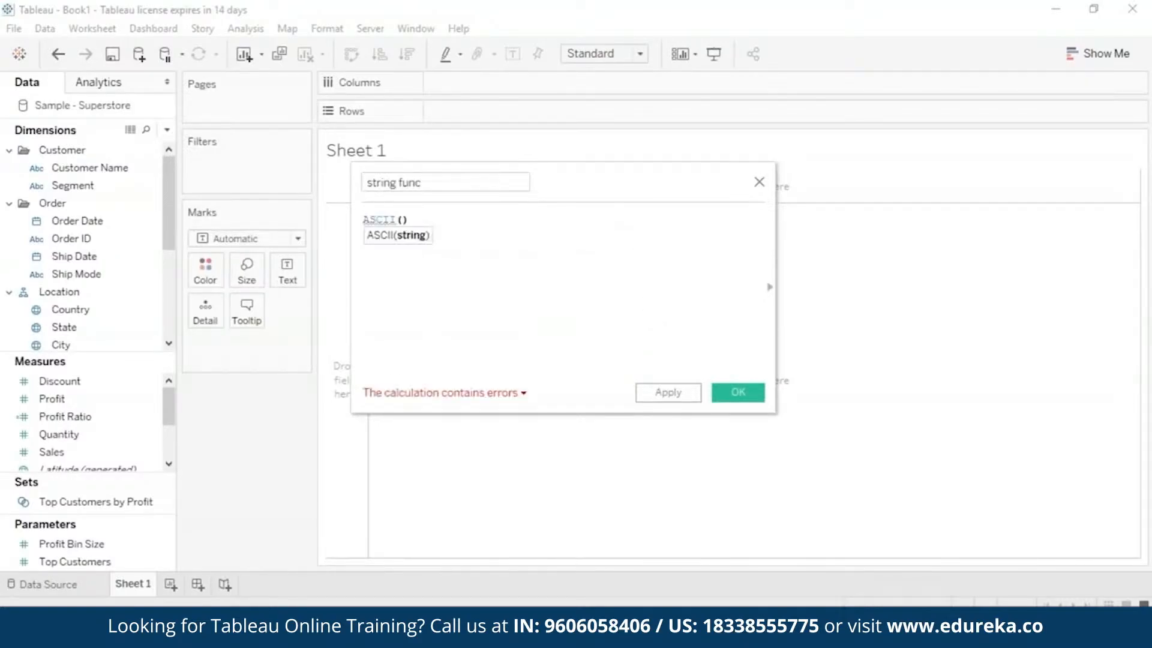
pyautogui.write("'A'")
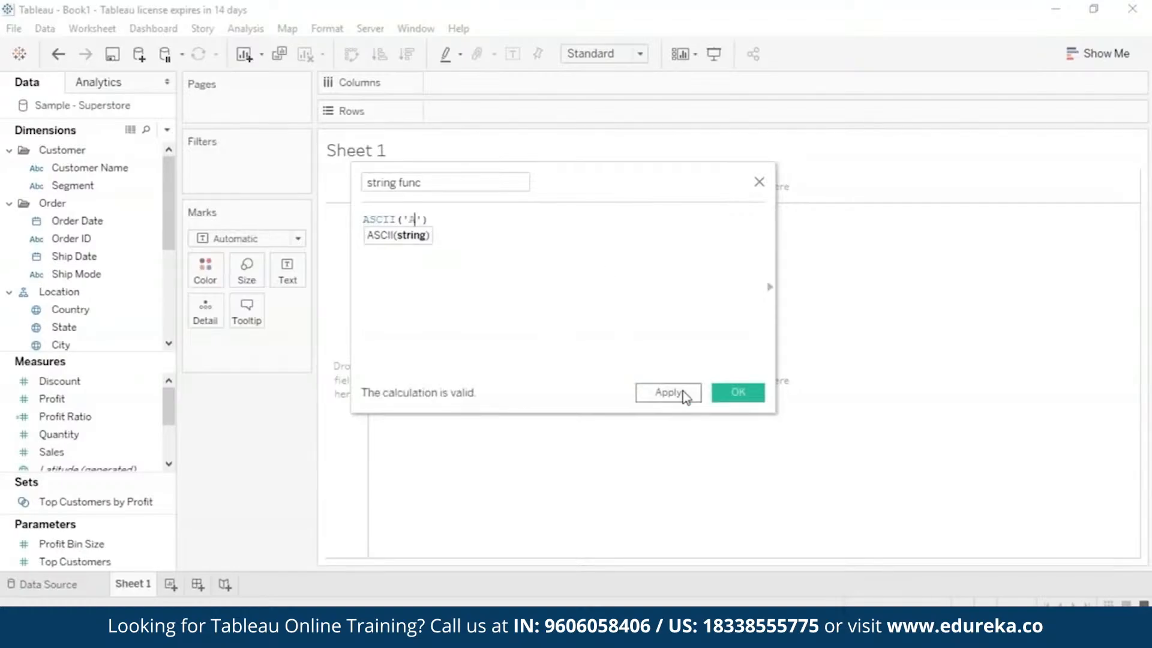
pyautogui.click(680, 393)
pyautogui.click(736, 391)
# Add the string func measure to the rows of Sheet 1 and change its aggregation to Attribute.
pyautogui.moveTo(143, 459)
pyautogui.mouseDown()
pyautogui.moveTo(535, 175)
pyautogui.moveTo(576, 103)
pyautogui.moveTo(573, 112)
pyautogui.mouseUp()
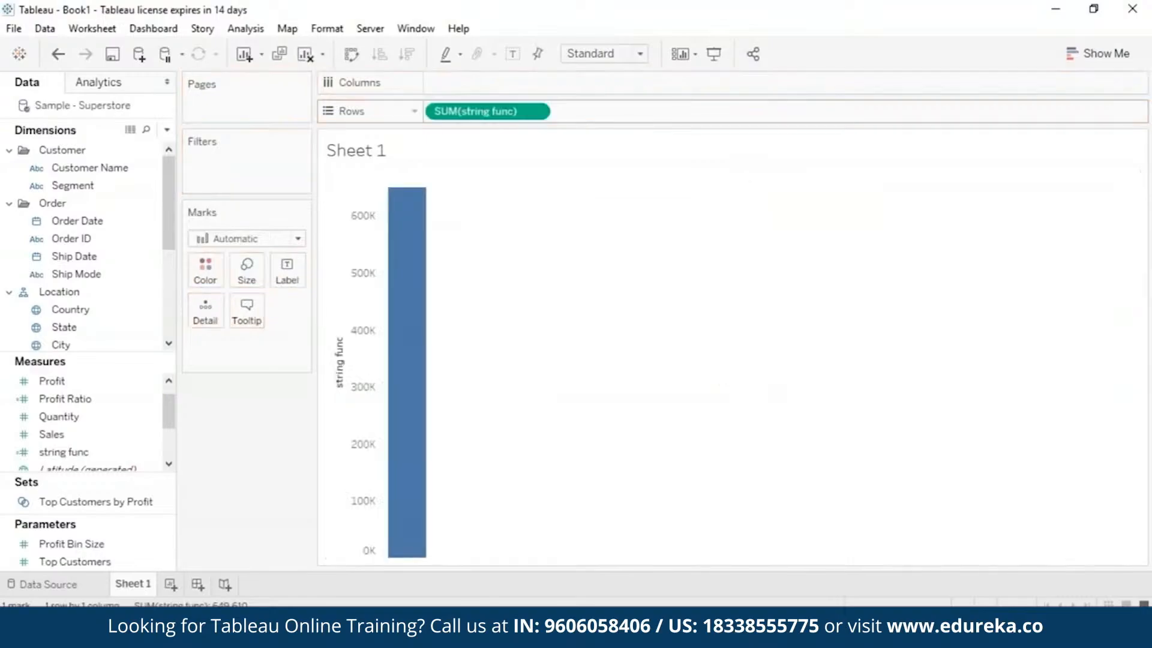
pyautogui.click(535, 111)
pyautogui.click(504, 267)
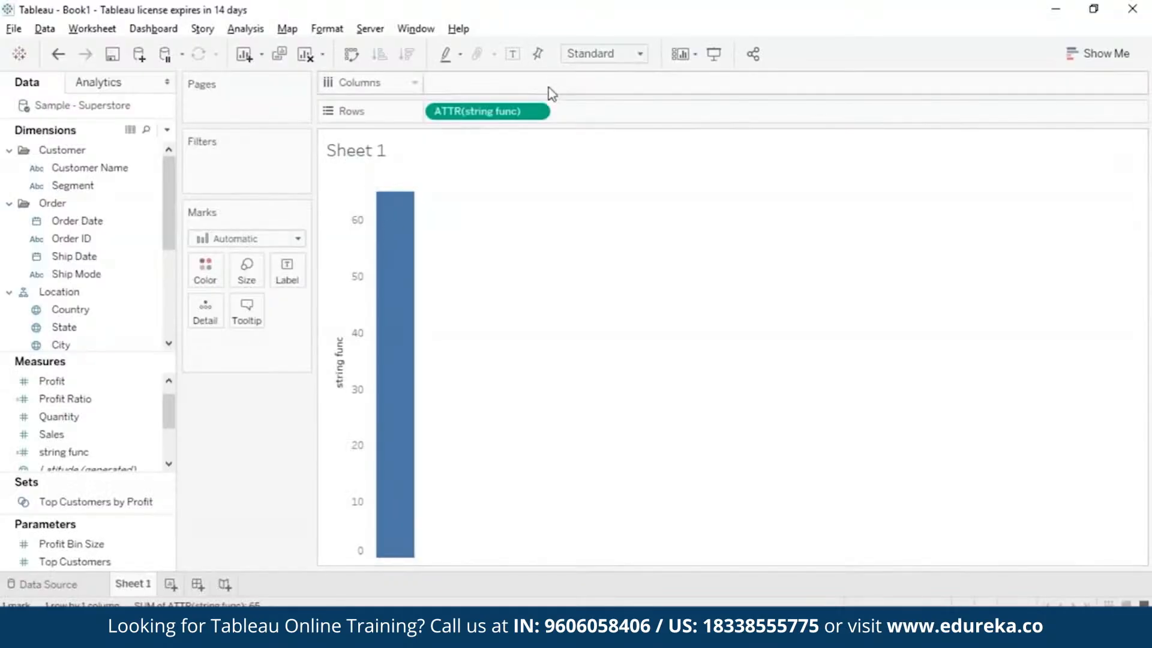
# Change the string func formula to CHAR(65) and save the calculation.
pyautogui.rightClick(150, 451)
pyautogui.click(189, 150)
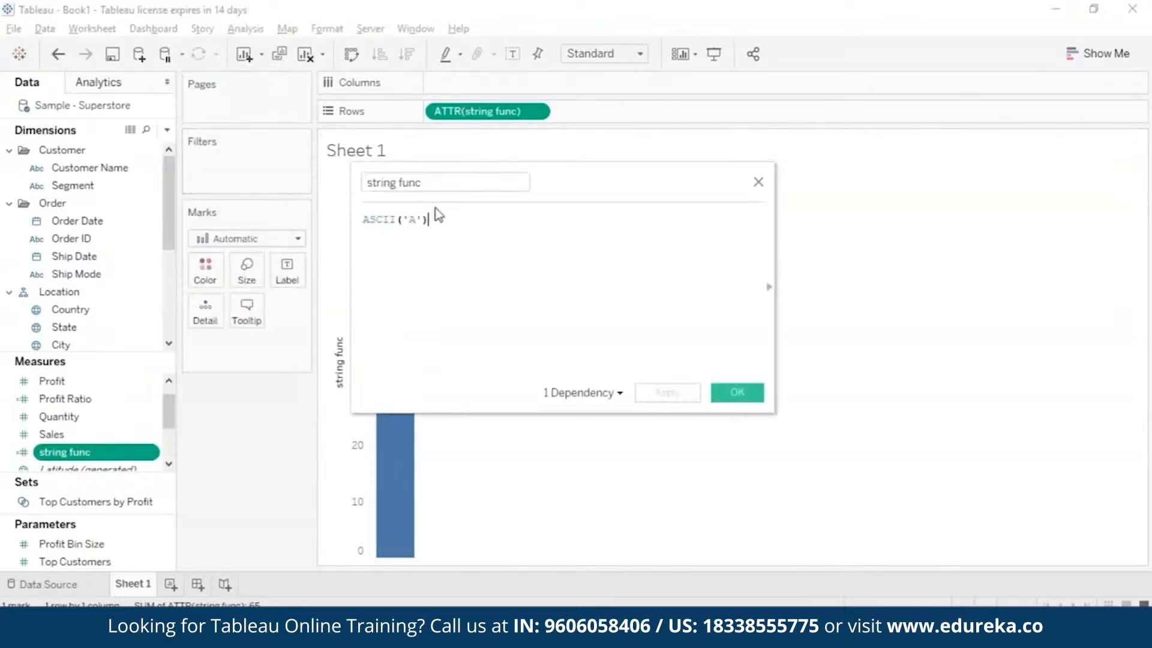
pyautogui.hotkey('ctrl', 'a')
pyautogui.press('BackSpace')
pyautogui.write('char')
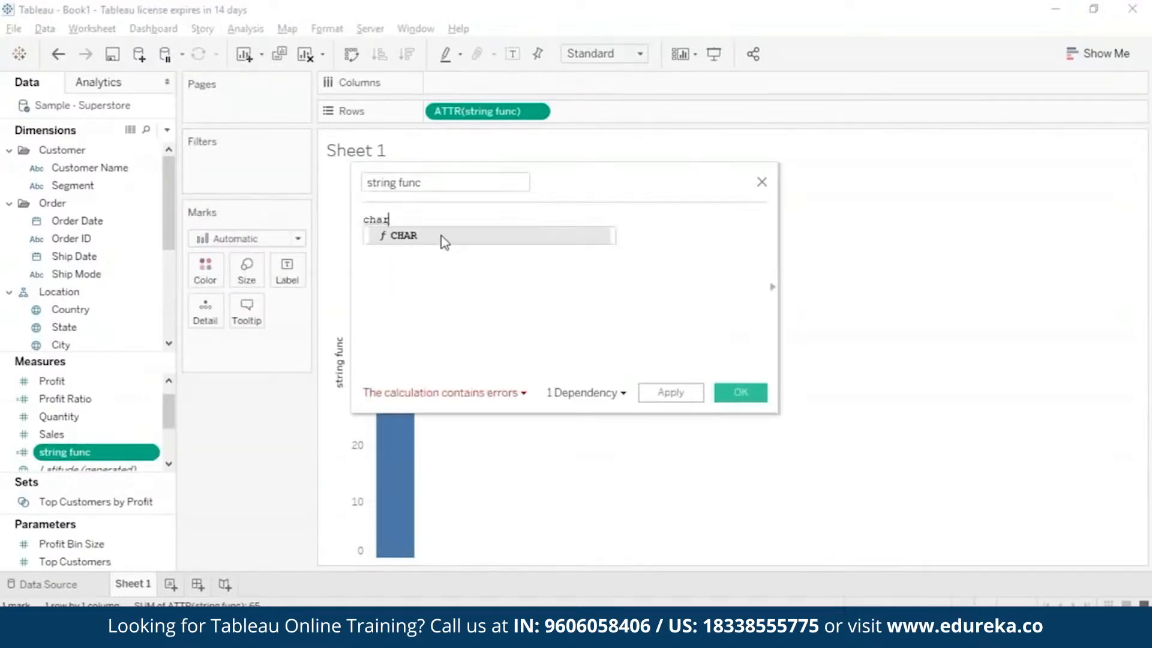
pyautogui.click(440, 236)
pyautogui.write('65')
pyautogui.click(670, 392)
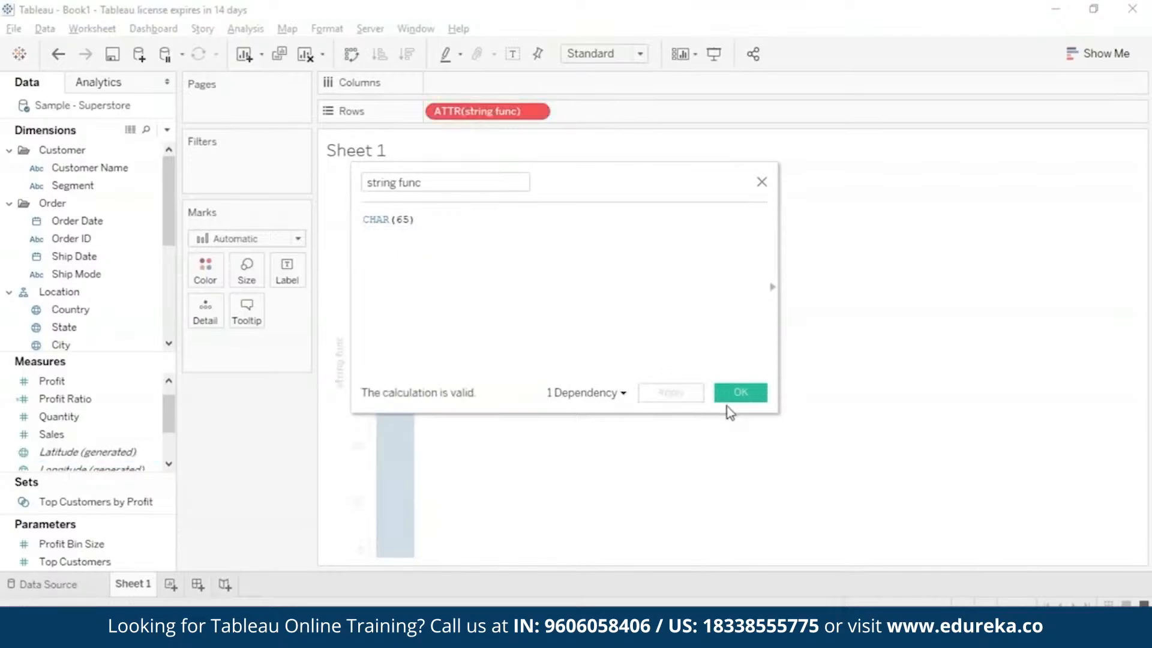
pyautogui.click(740, 393)
# Remove the invalid string func field from the rows of Sheet 1.
pyautogui.click(536, 112)
pyautogui.click(481, 334)
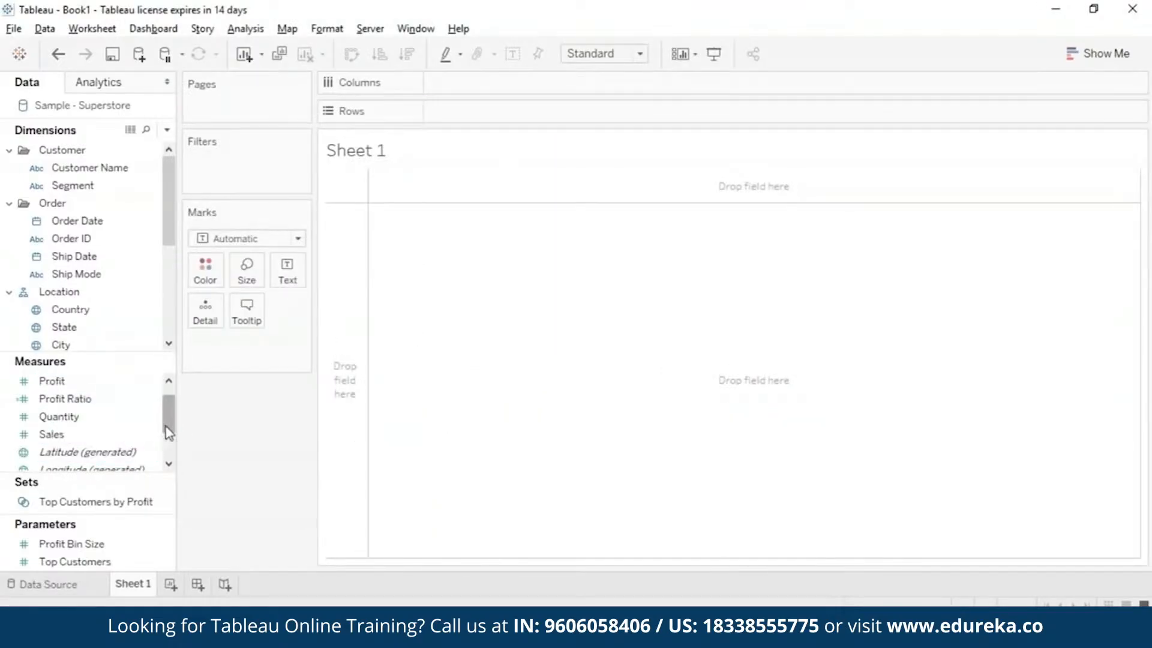
pyautogui.moveTo(167, 403)
pyautogui.mouseDown()
pyautogui.moveTo(170, 463)
pyautogui.moveTo(168, 386)
pyautogui.moveTo(170, 403)
pyautogui.mouseUp()
pyautogui.click(103, 471)
# Create a calculated field named strings with the formula CHAR(65) and save it.
pyautogui.click(245, 29)
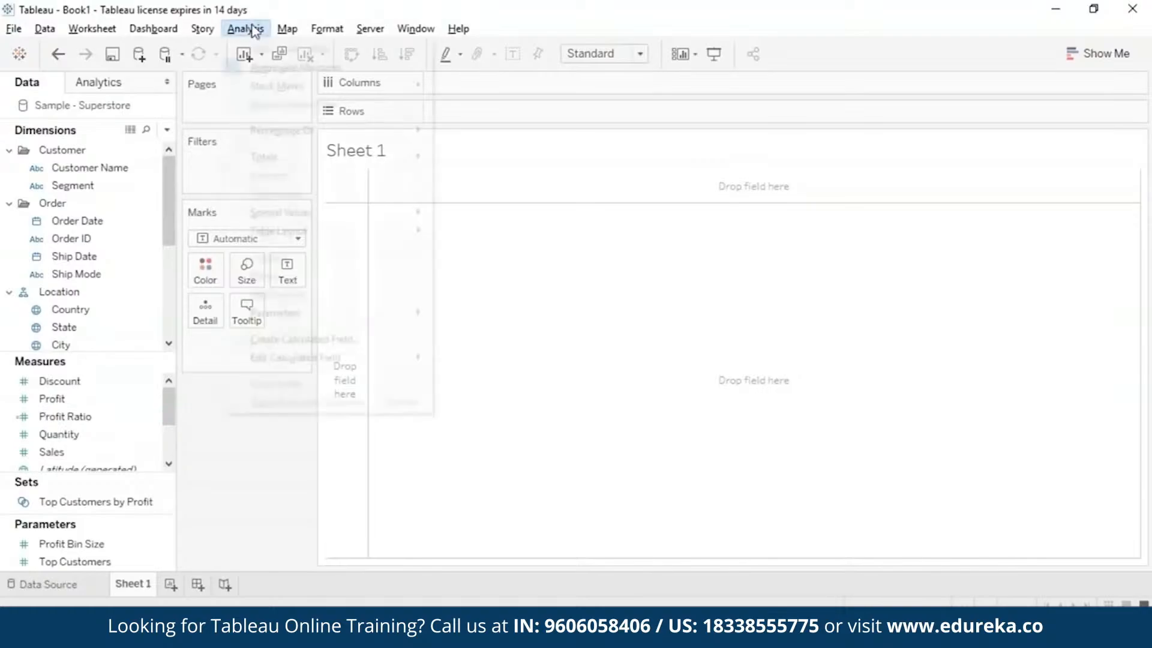
pyautogui.click(270, 336)
pyautogui.write('strings')
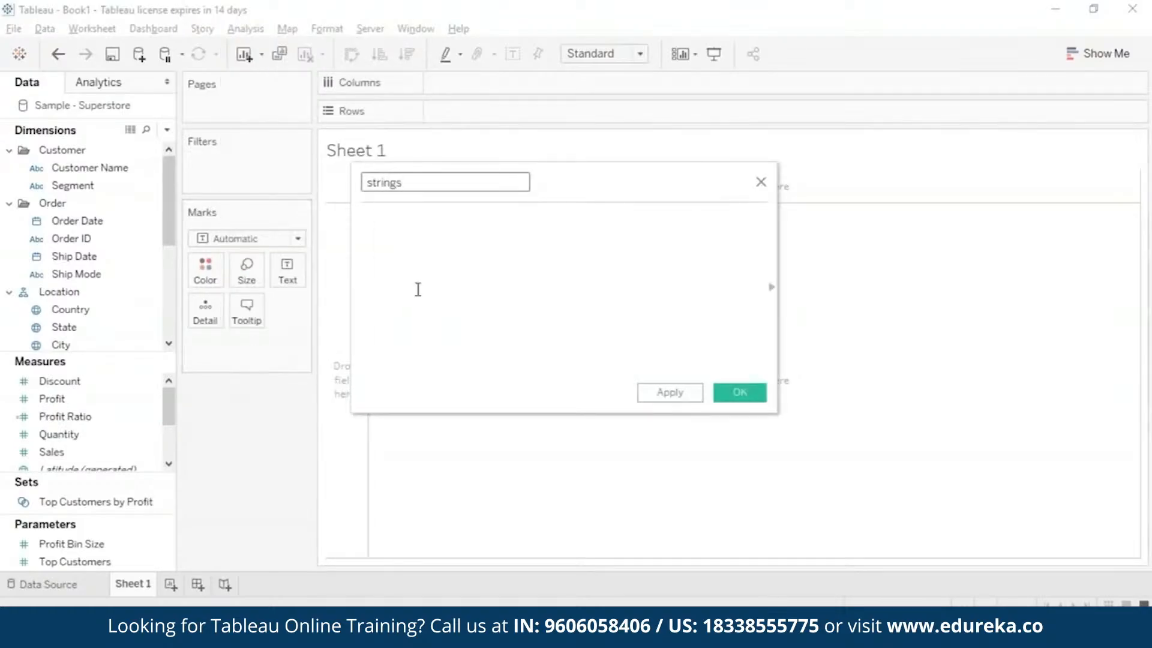
pyautogui.click(452, 273)
pyautogui.write('CHAR(65)')
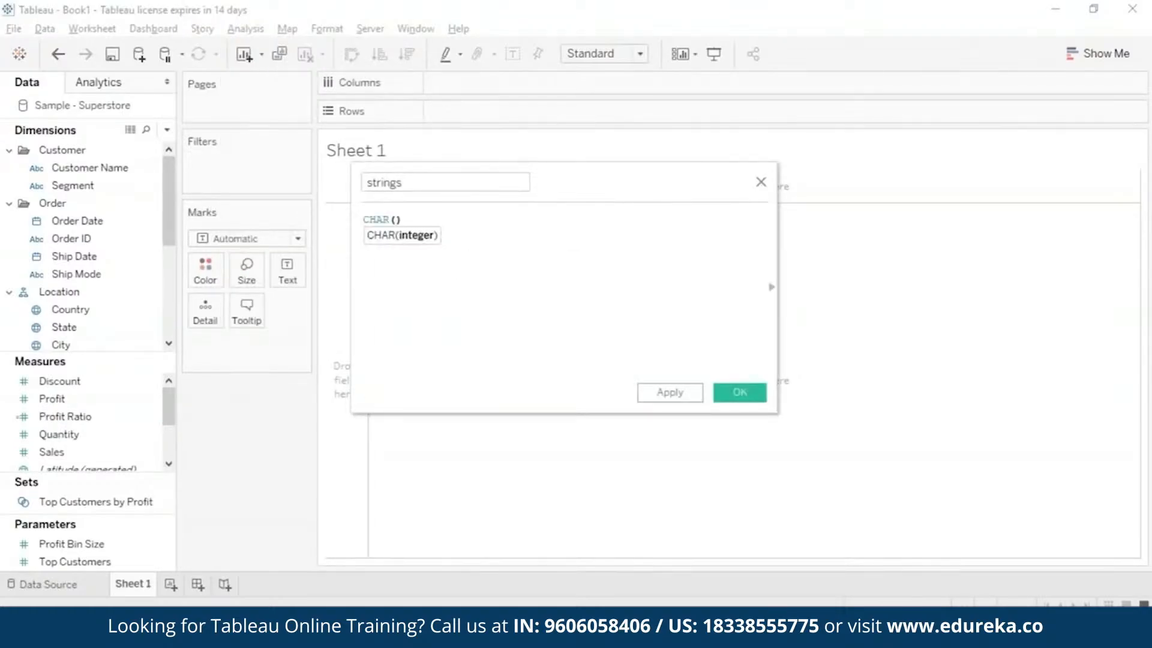
pyautogui.click(666, 396)
pyautogui.click(739, 392)
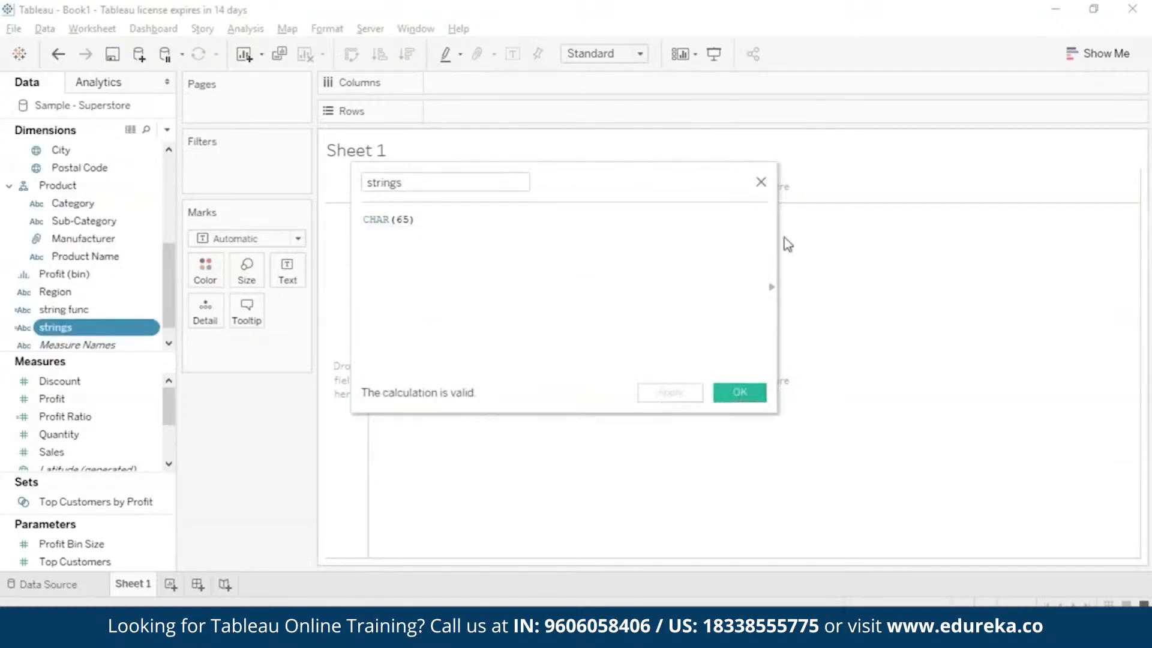
# Show the string func dimension as text in the Sheet 1 view and delete the duplicate strings field.
pyautogui.click(146, 311)
pyautogui.moveTo(146, 311); pyautogui.dragTo(287, 273)
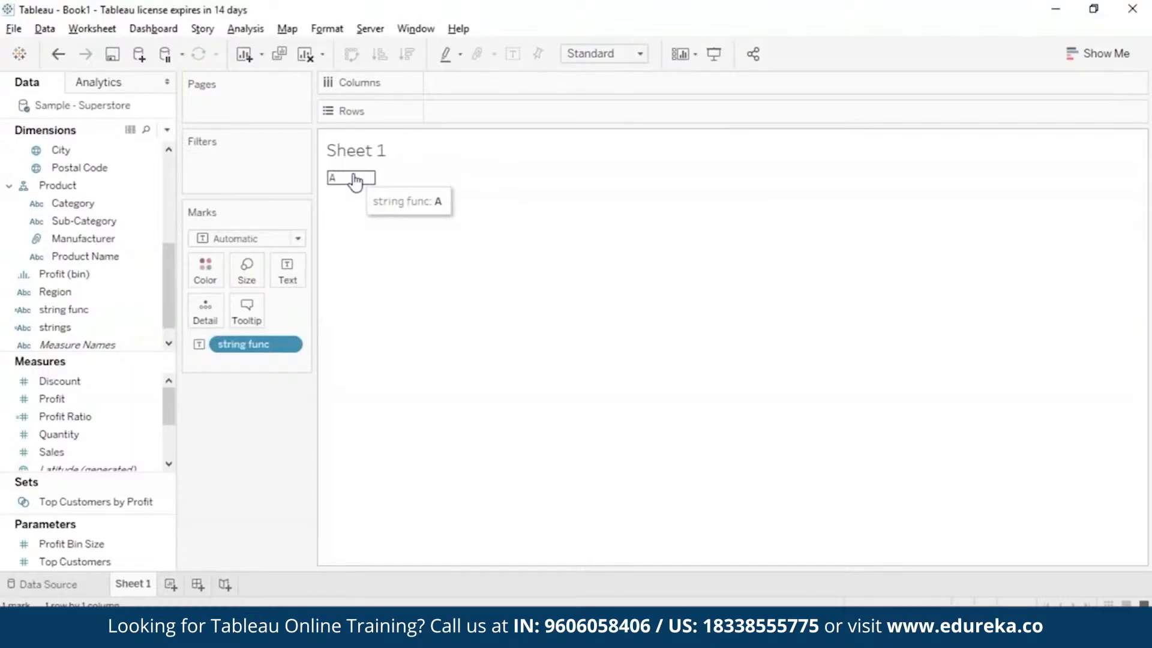
pyautogui.rightClick(147, 327)
pyautogui.click(257, 178)
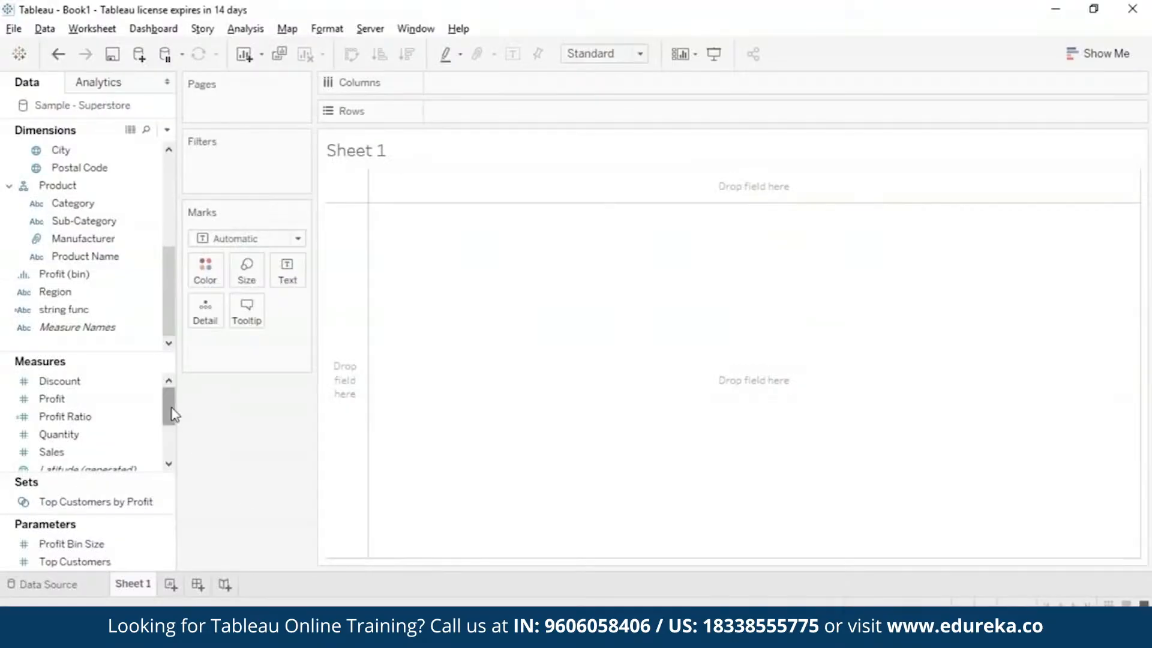
# Open the string func calculation for editing and replace its CHAR(65) formula with the CONTAINS function.
pyautogui.click(150, 309)
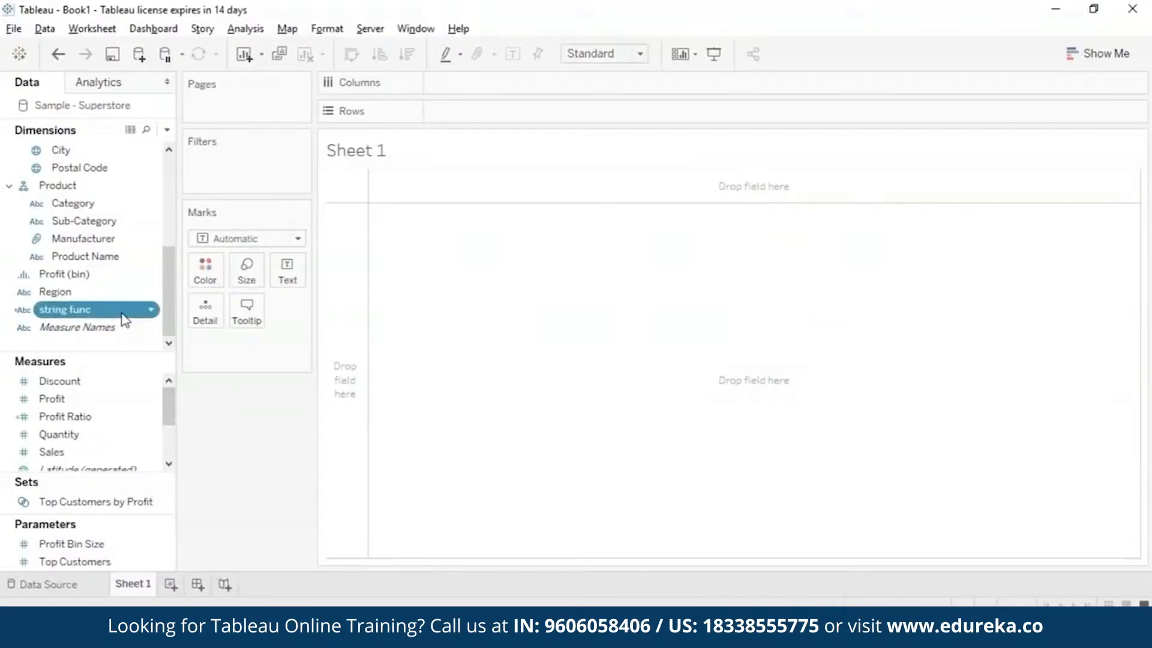
pyautogui.rightClick(154, 314)
pyautogui.click(234, 85)
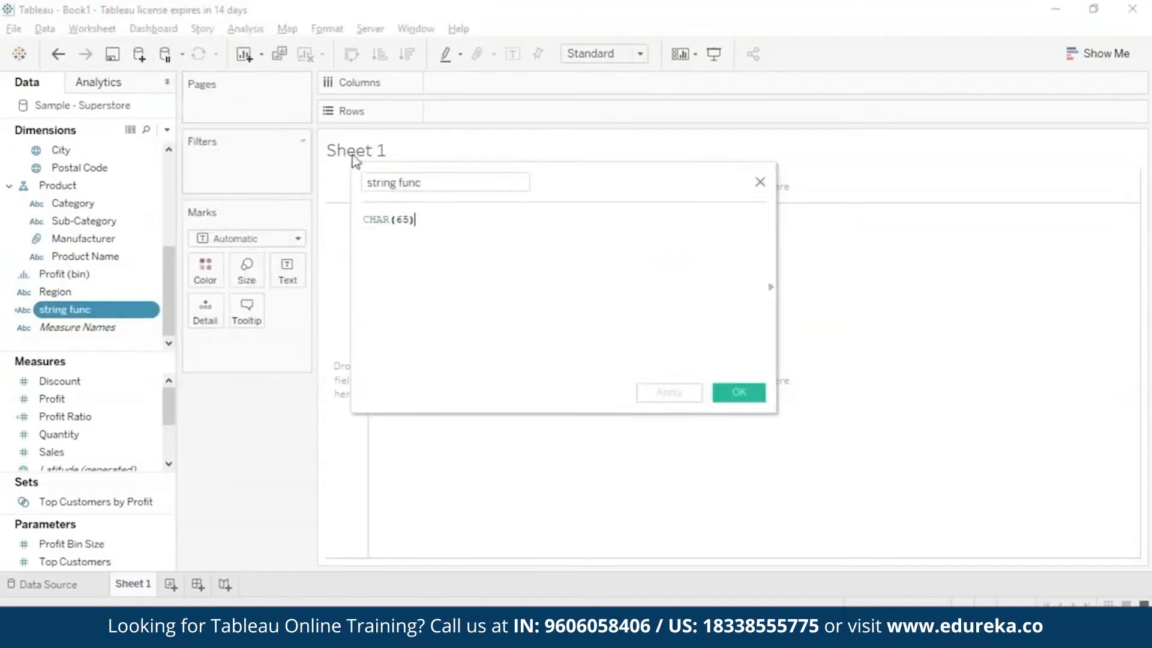
pyautogui.press('BackSpace')
pyautogui.press('BackSpace')
pyautogui.press('BackSpace')
pyautogui.press('BackSpace')
pyautogui.press('BackSpace')
pyautogui.press('BackSpace')
pyautogui.press('BackSpace')
pyautogui.press('BackSpace')
pyautogui.press('BackSpace')
pyautogui.write('cont')
pyautogui.doubleClick(502, 237)
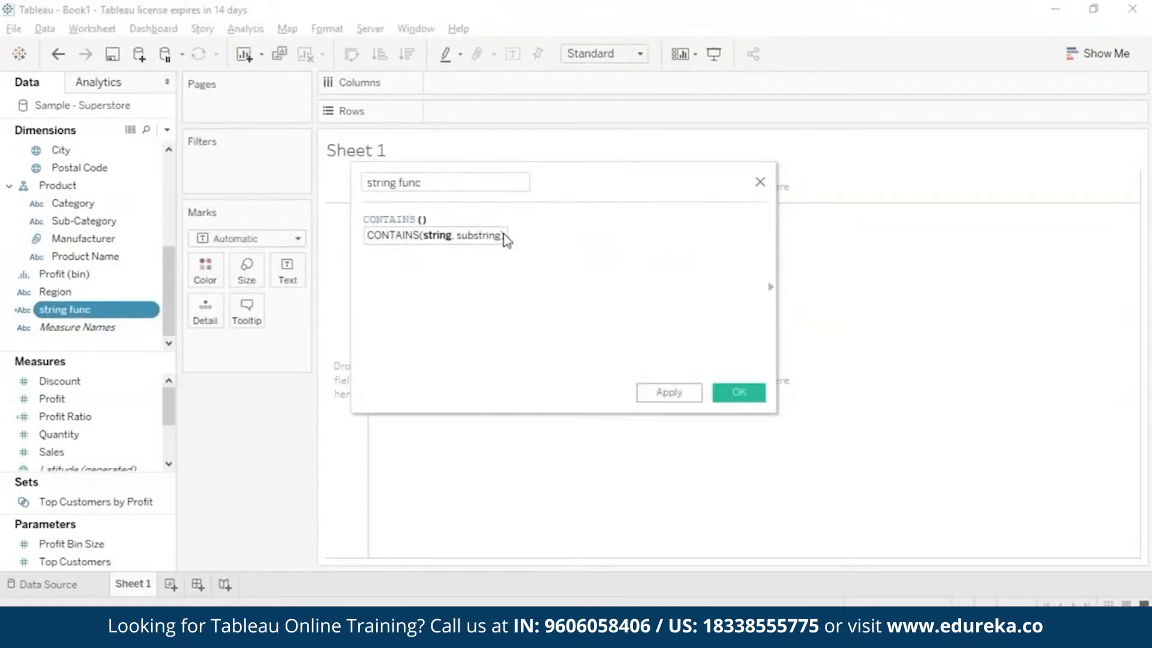
# Enter "Edureka" and "re" as the CONTAINS arguments, save the calculation and show string func as text in the view.
pyautogui.write('"Edure')
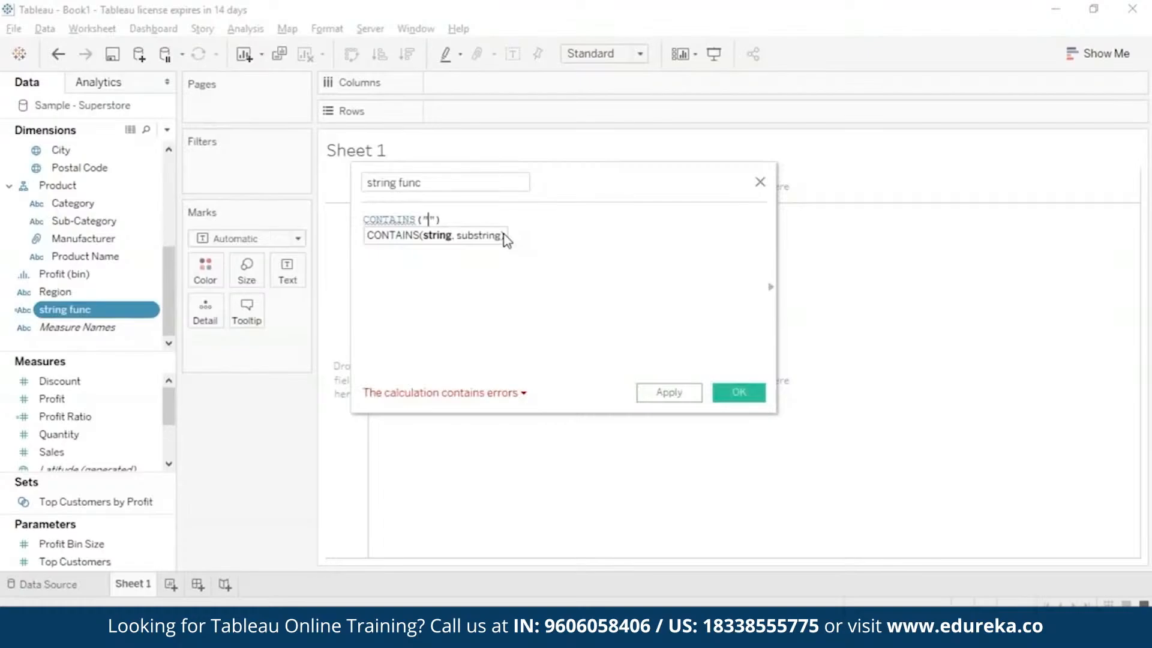
pyautogui.write('ka')
pyautogui.press('Right')
pyautogui.write(',')
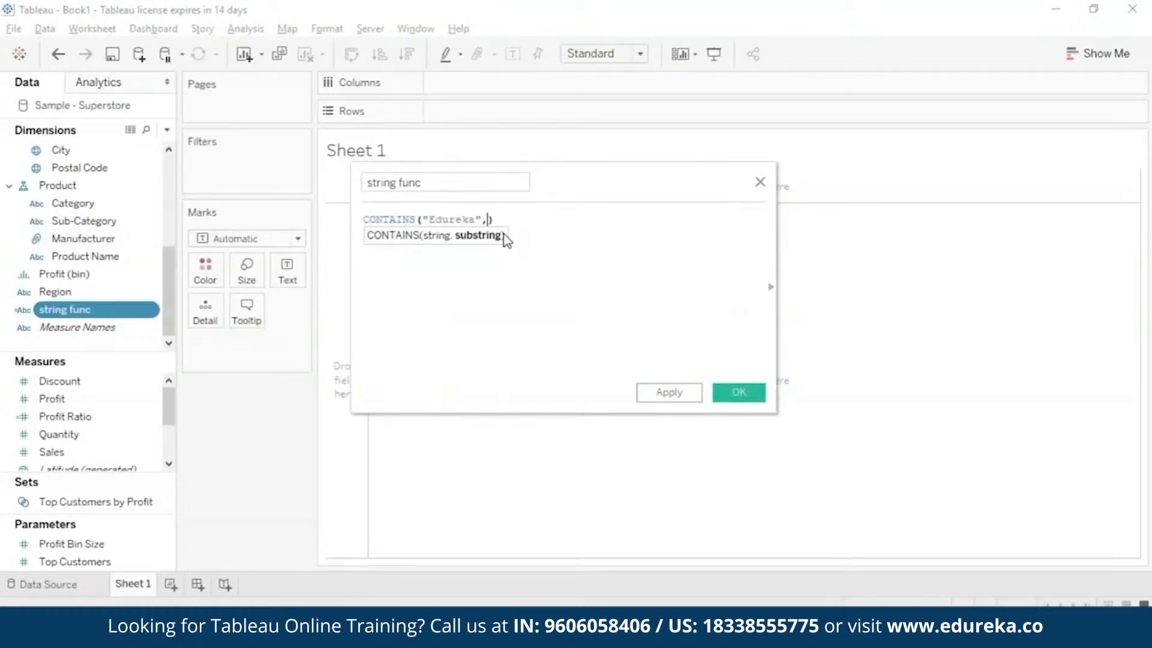
pyautogui.write(' "rek')
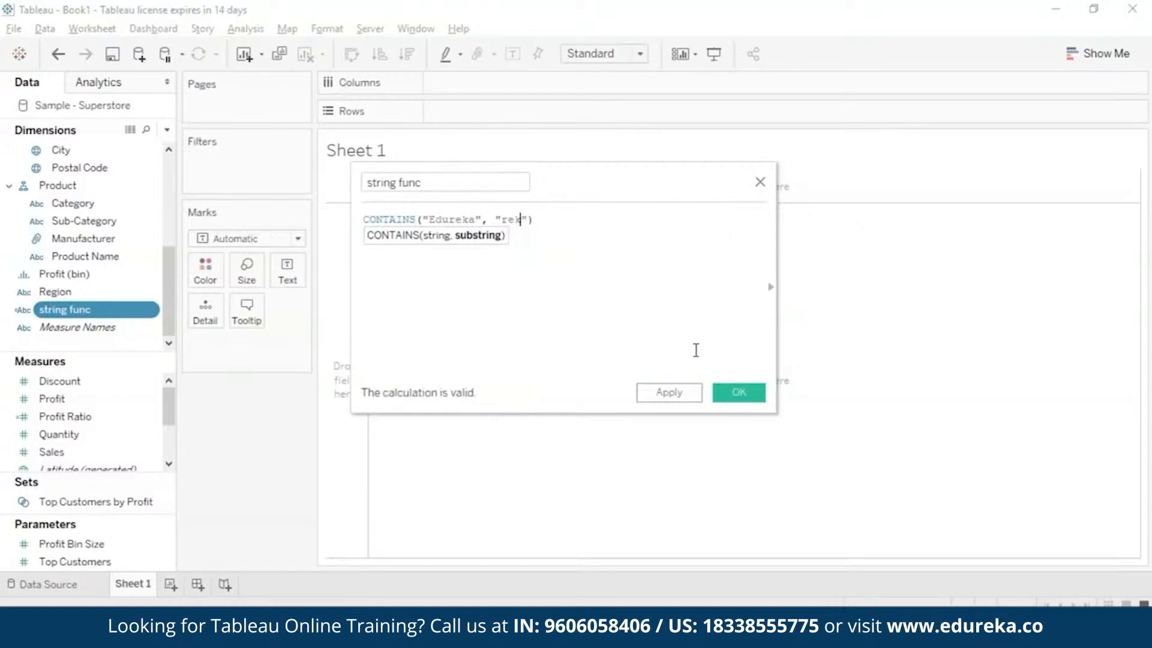
pyautogui.click(739, 392)
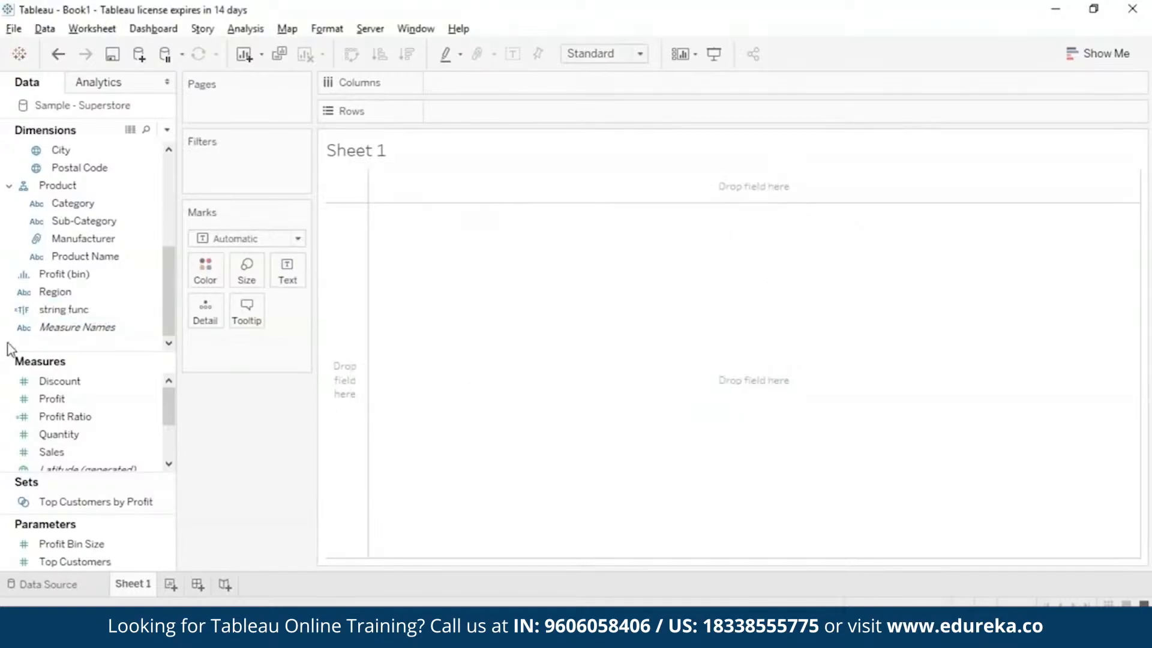
pyautogui.click(61, 312)
pyautogui.moveTo(62, 312); pyautogui.dragTo(287, 275)
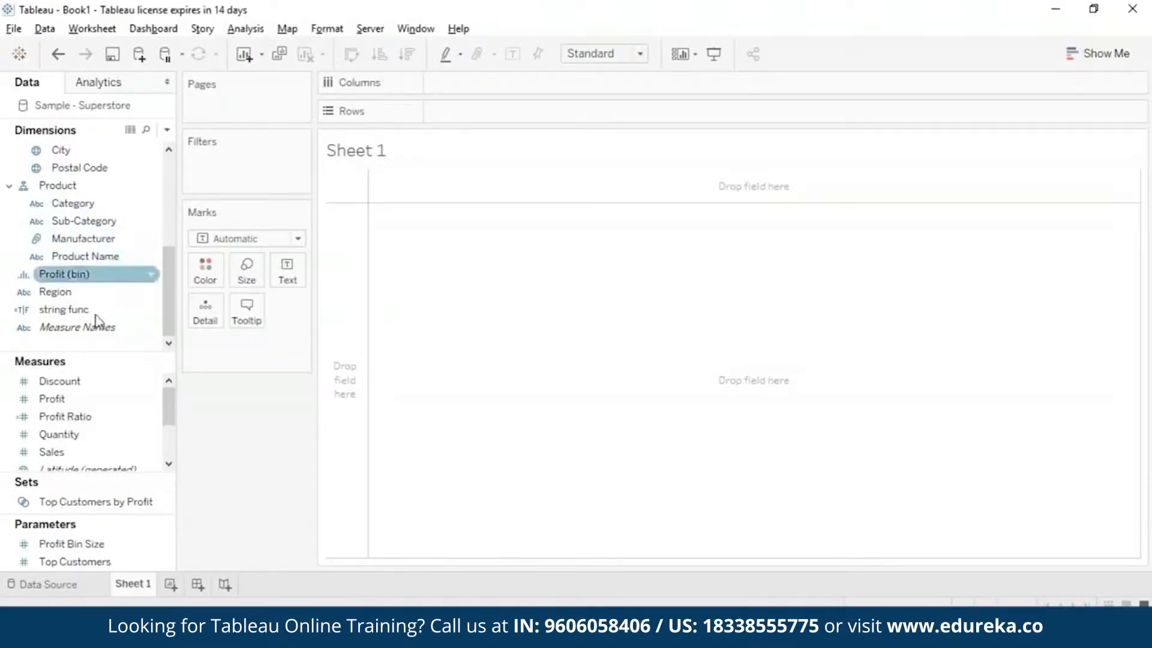
# Change the string func formula to ENDSWITH("Edureka", "eka"), save it and show the field as text in the view.
pyautogui.rightClick(150, 310)
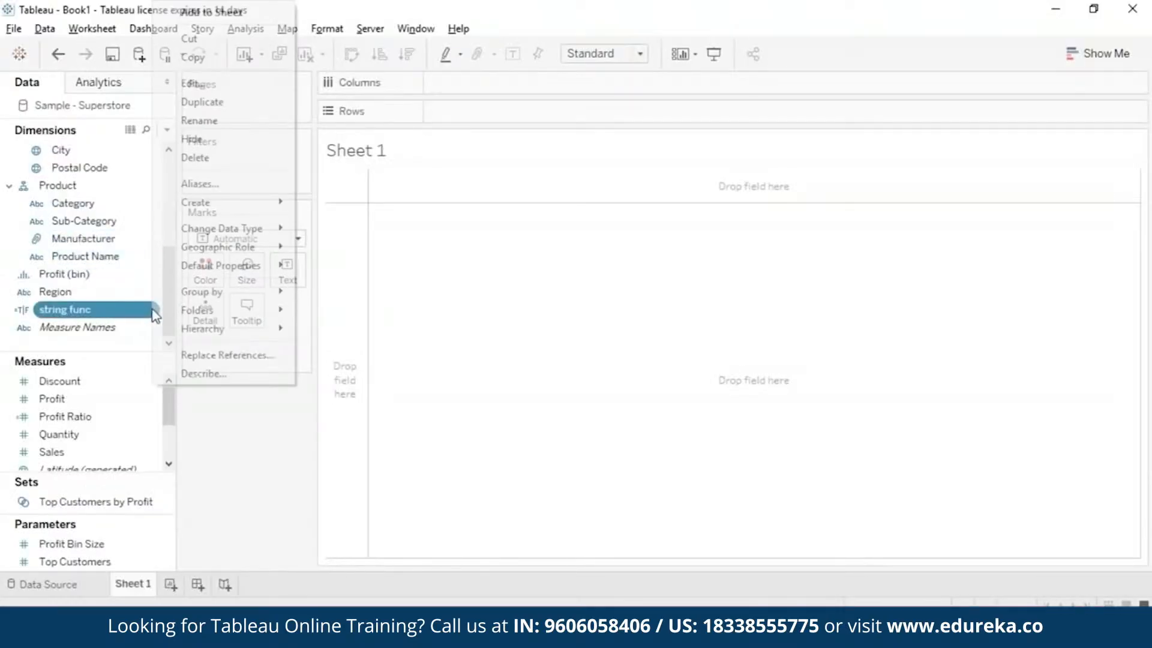
pyautogui.moveTo(216, 313)
pyautogui.click(211, 83)
pyautogui.write('endsw')
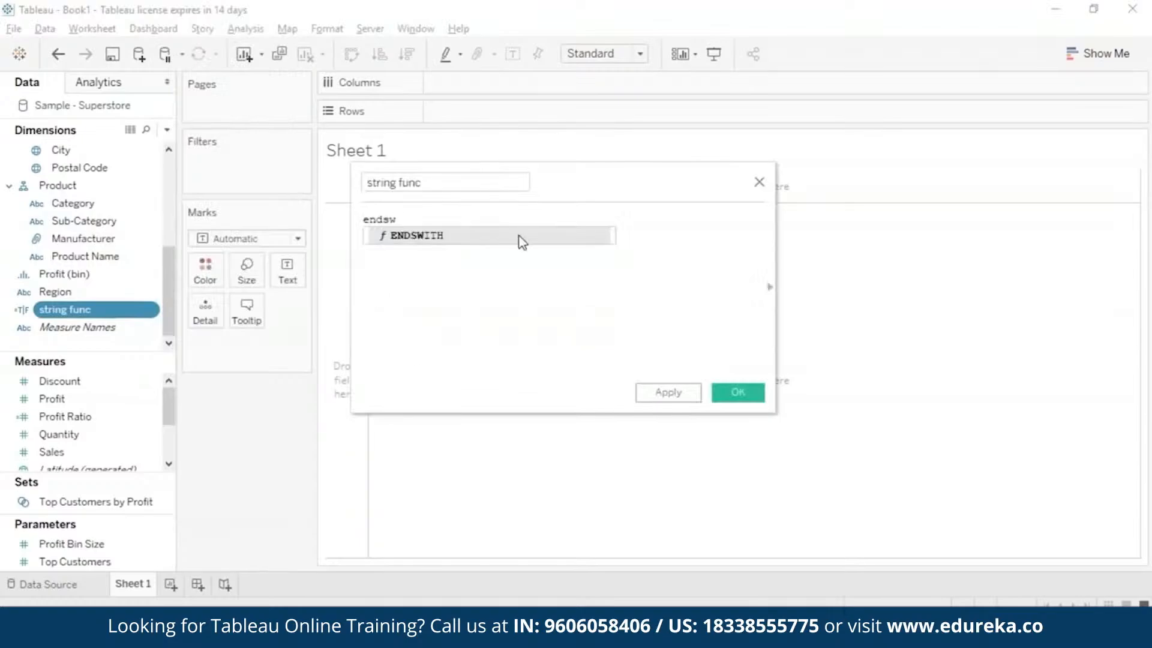
pyautogui.click(519, 237)
pyautogui.write('"Edureka"')
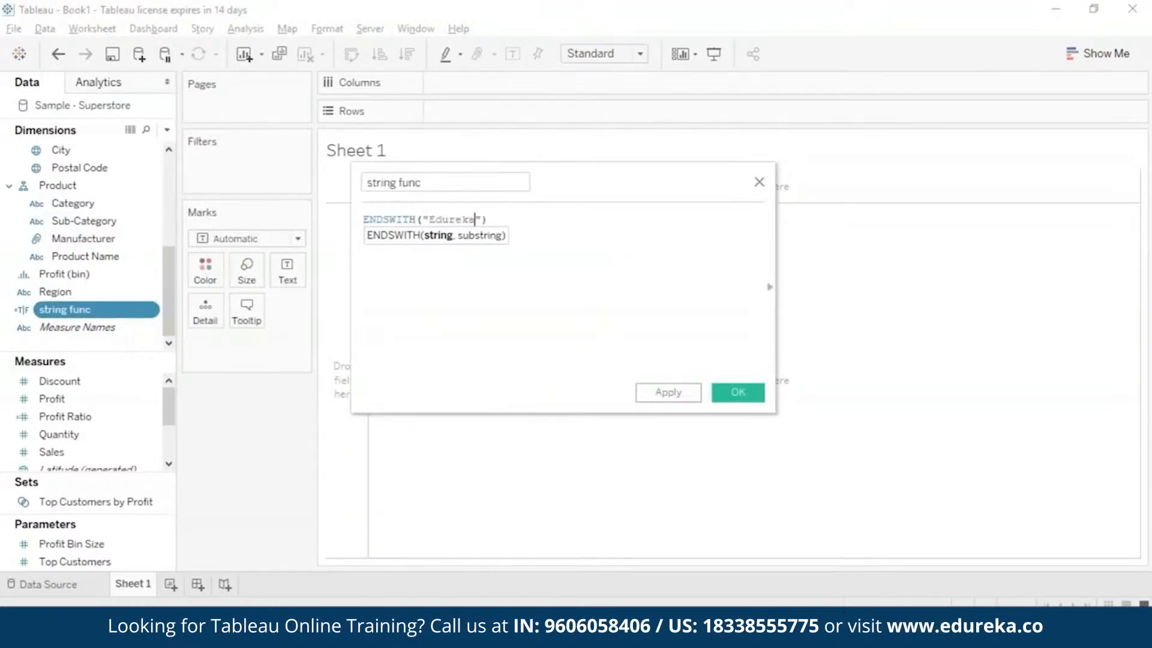
pyautogui.write(', "eka')
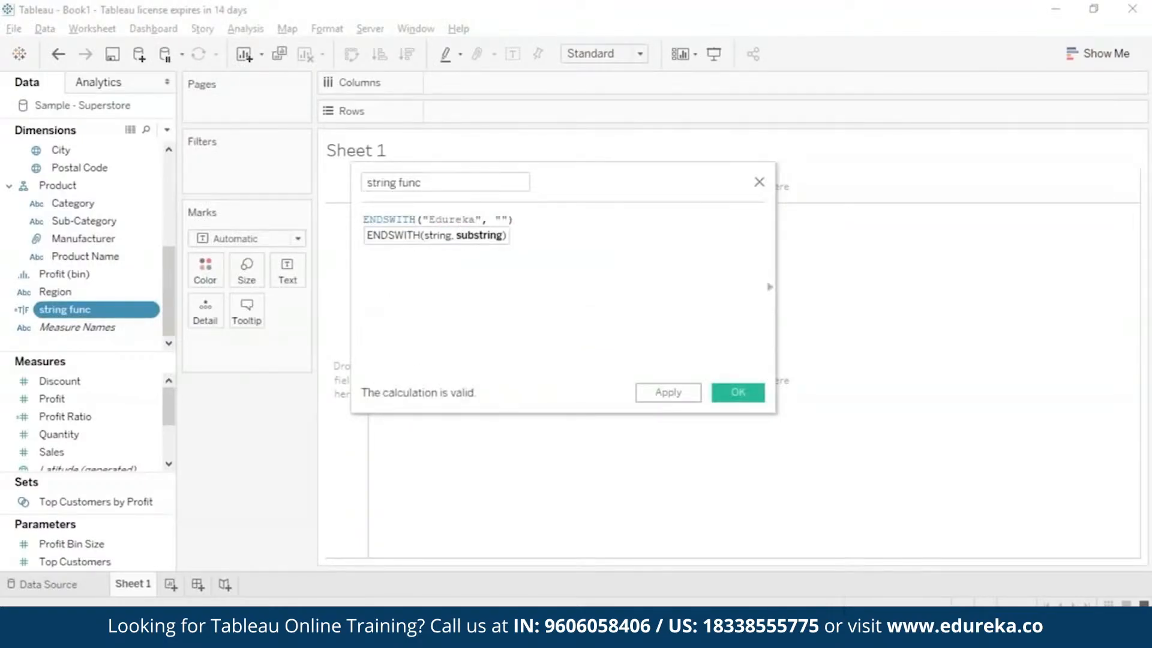
pyautogui.click(737, 392)
pyautogui.moveTo(118, 317); pyautogui.dragTo(287, 276)
pyautogui.click(367, 180)
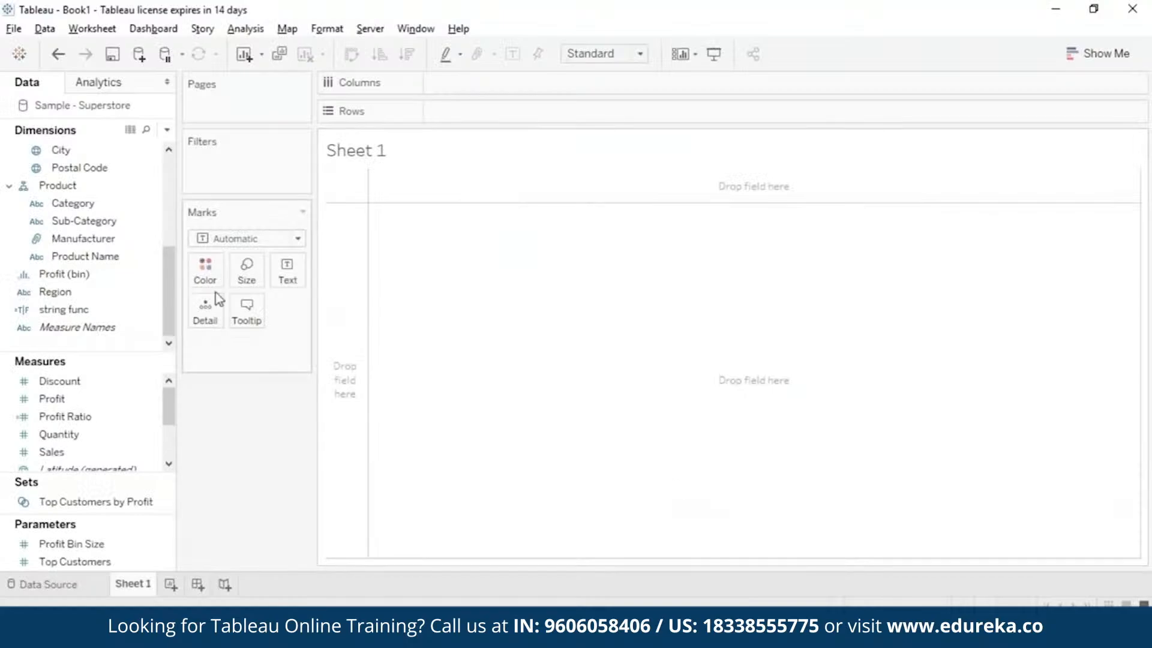
# Change the string func formula to FIND("Edureka", "eka"), save it and show the field as text in the view.
pyautogui.click(103, 310)
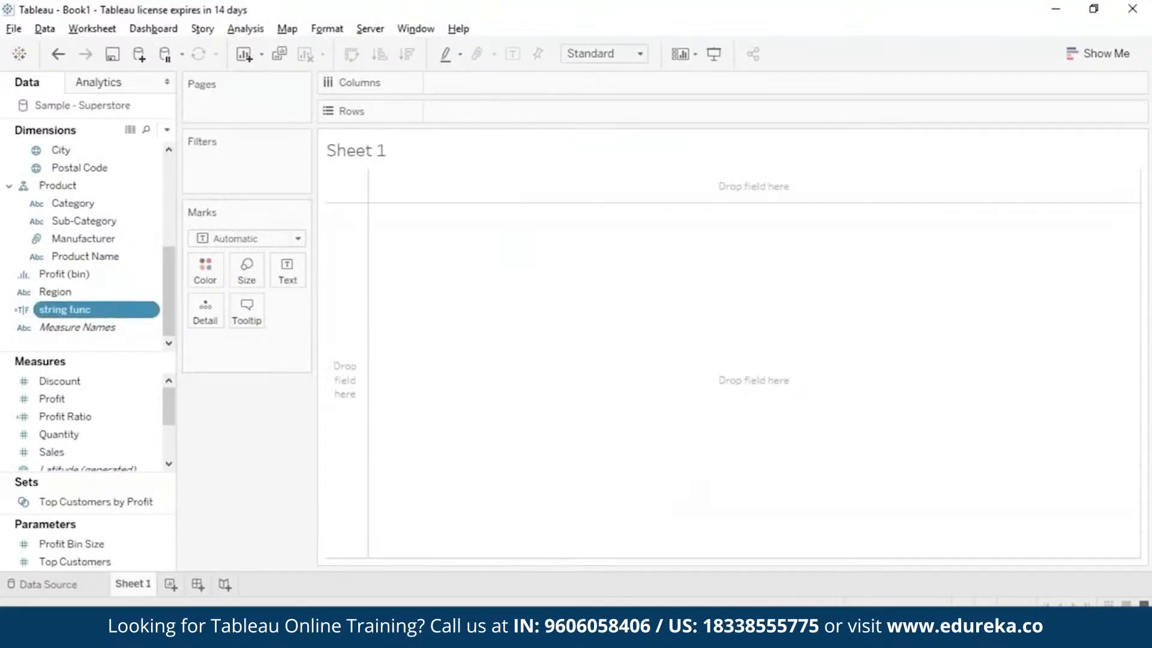
pyautogui.rightClick(149, 308)
pyautogui.click(232, 80)
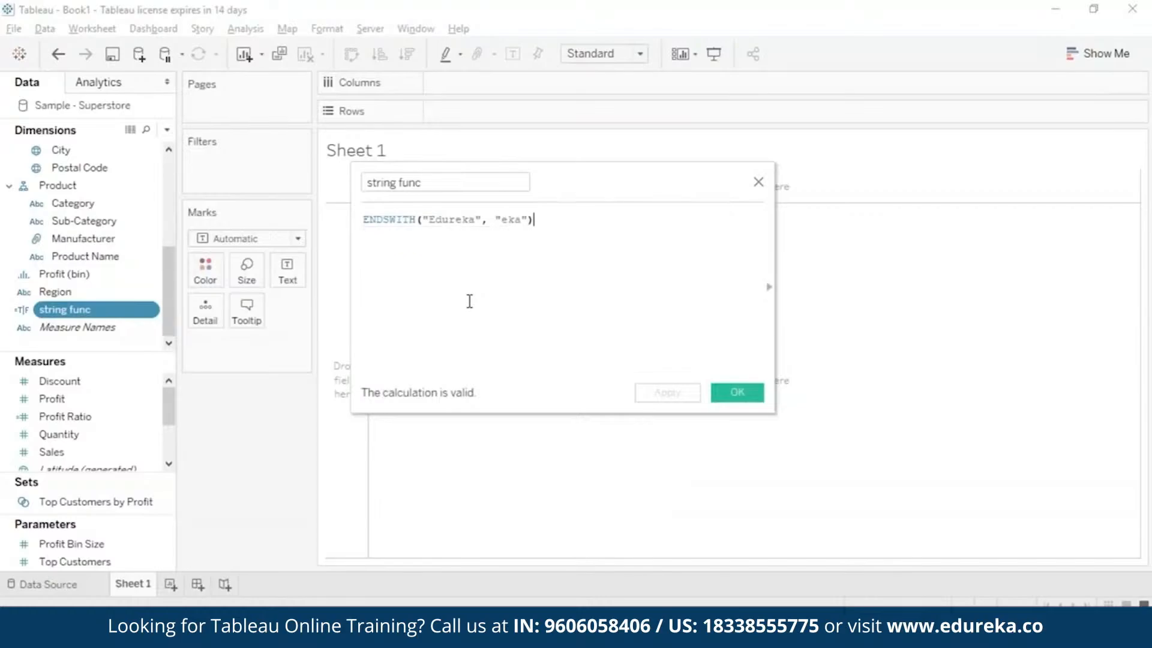
pyautogui.hotkey('ctrl', 'Left')
pyautogui.hotkey('ctrl', 'Left')
pyautogui.hotkey('ctrl', 'Left')
pyautogui.hotkey('ctrl', 'Left')
pyautogui.hotkey('ctrl', 'BackSpace')
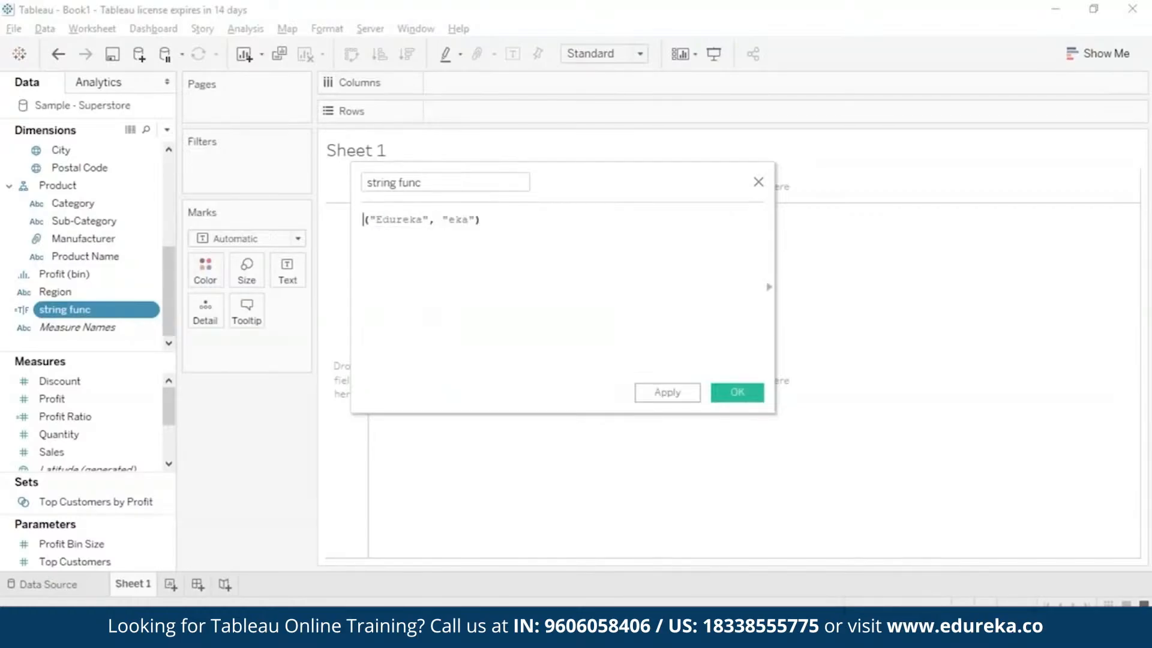
pyautogui.write('FIN')
pyautogui.click(459, 235)
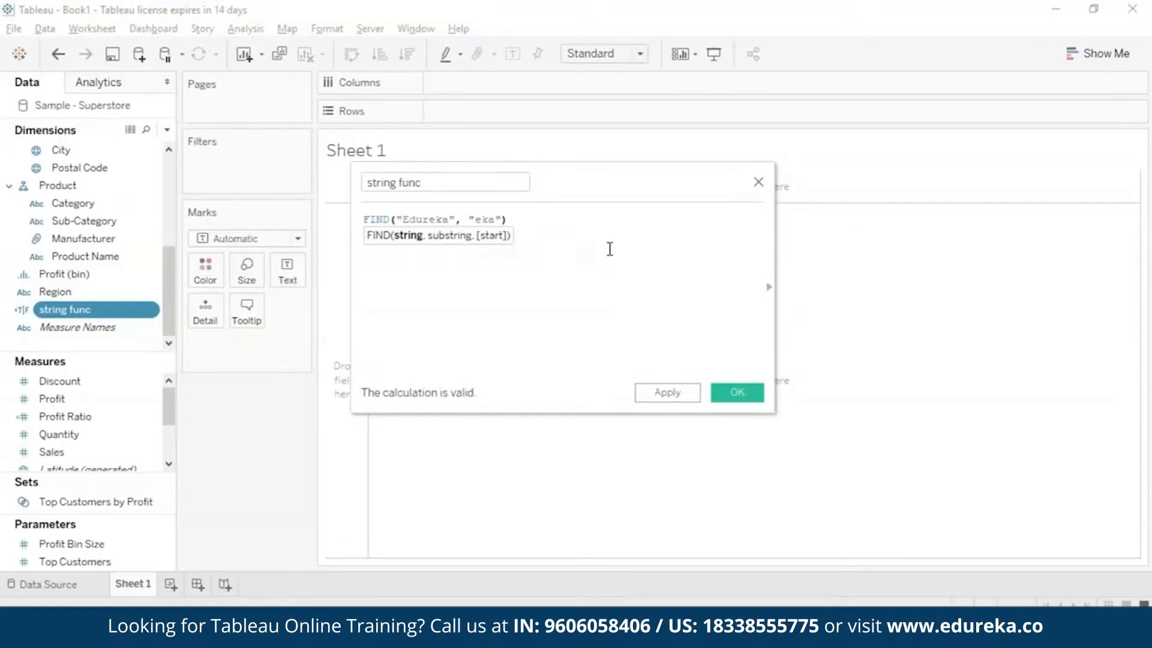
pyautogui.click(665, 394)
pyautogui.click(737, 392)
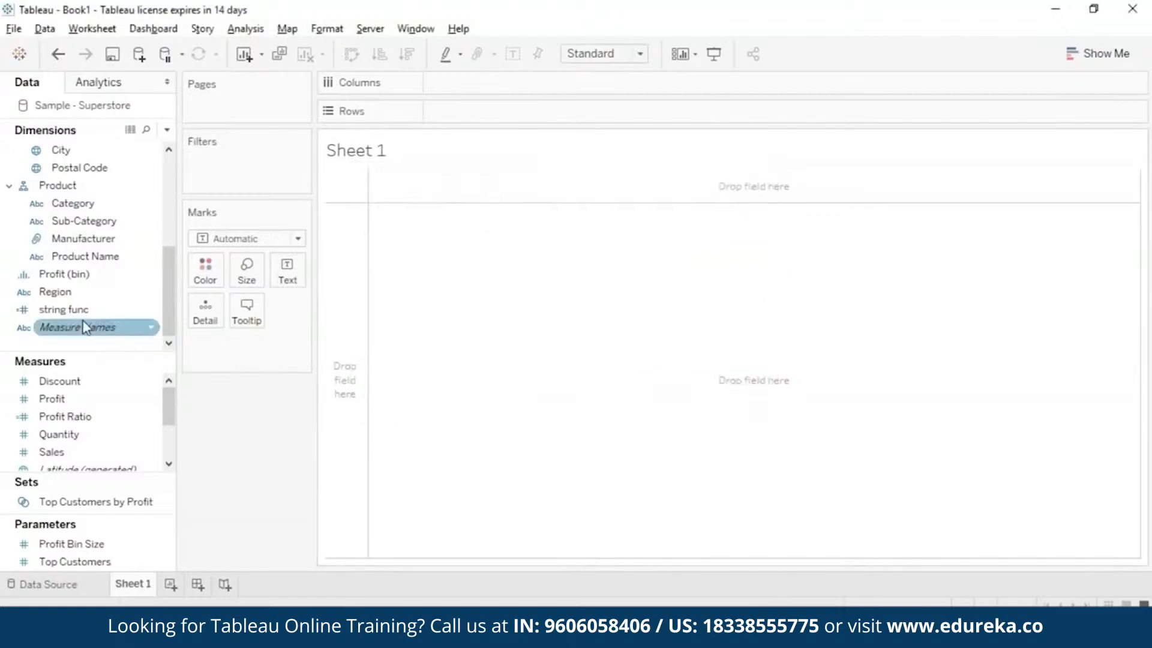
pyautogui.moveTo(63, 309); pyautogui.dragTo(287, 273)
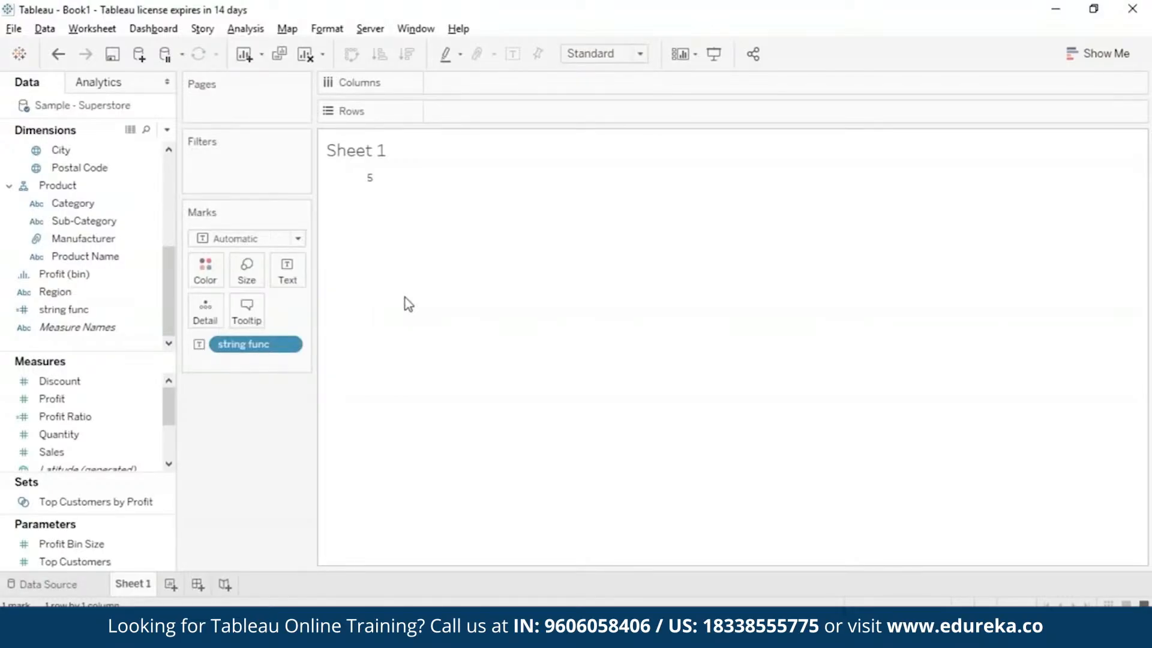
# Add a start position of 7 to the FIND("Edureka", "eka") formula in string func and save the calculation.
pyautogui.click(127, 311)
pyautogui.click(151, 311)
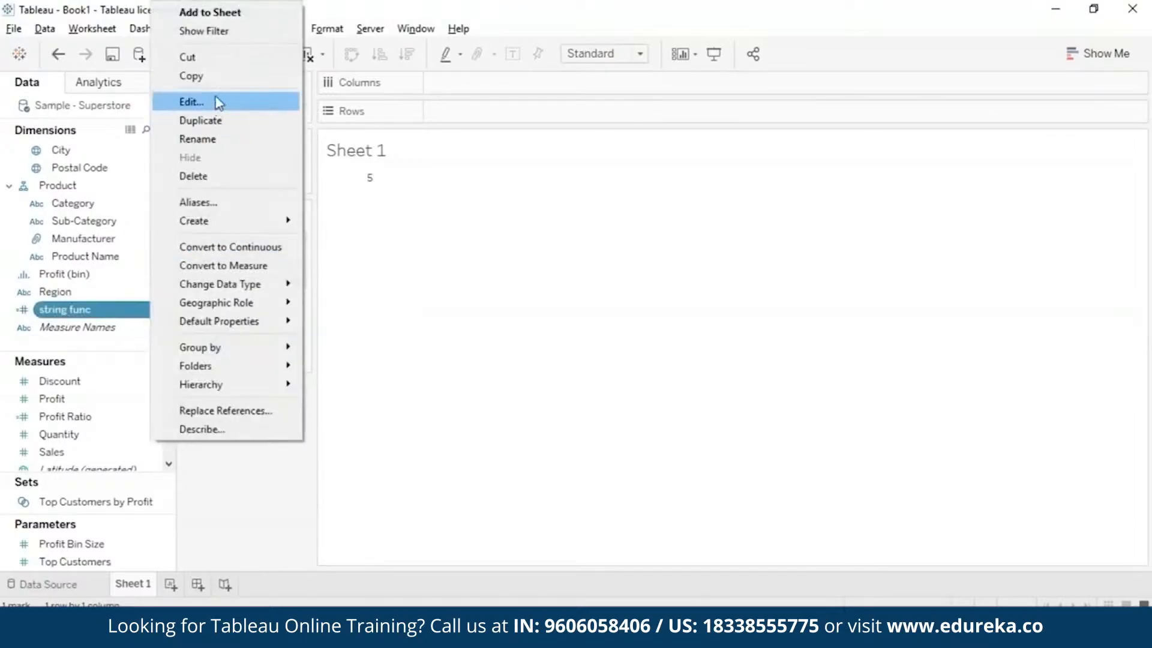
pyautogui.click(218, 100)
pyautogui.write(', "eka",')
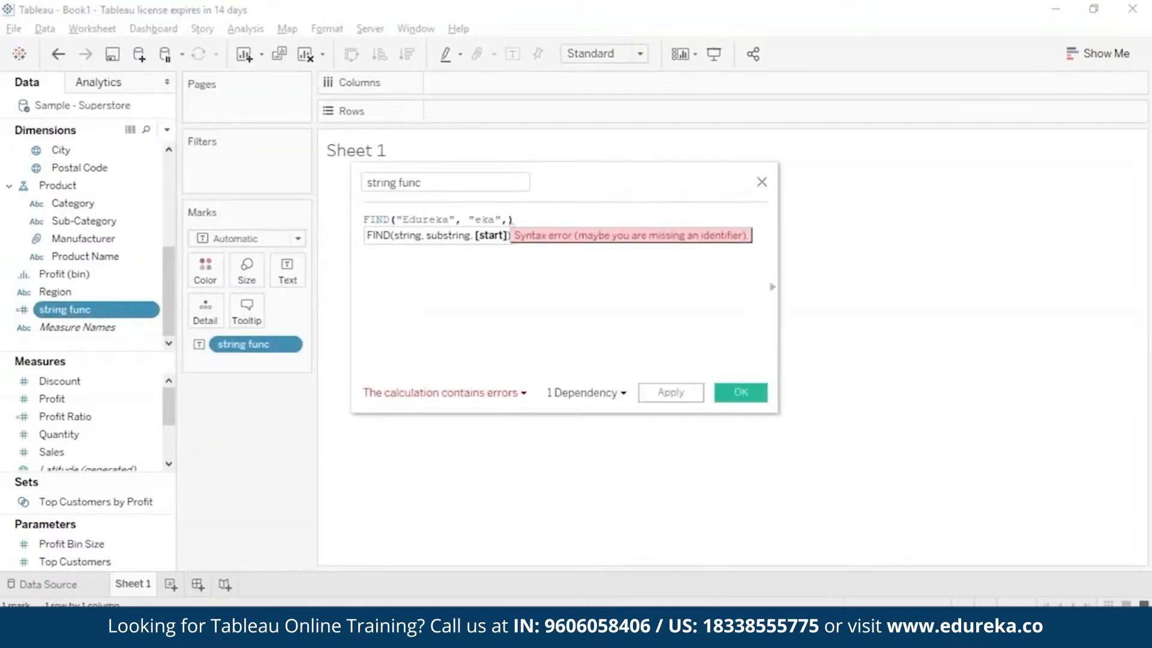
pyautogui.write('7')
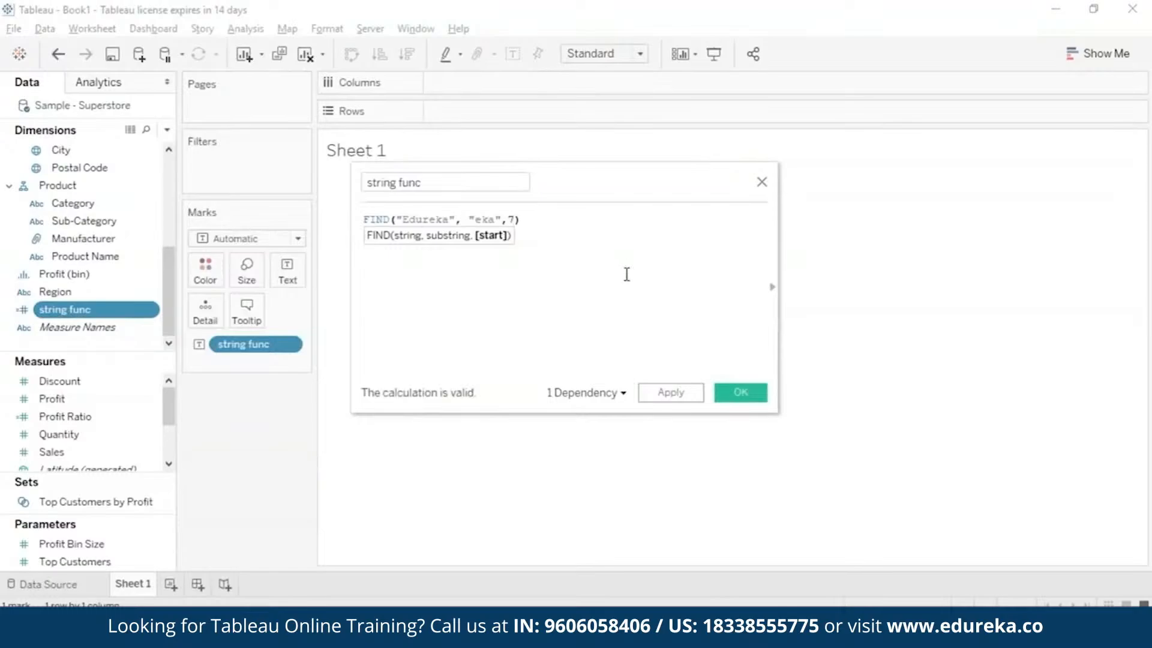
pyautogui.click(740, 392)
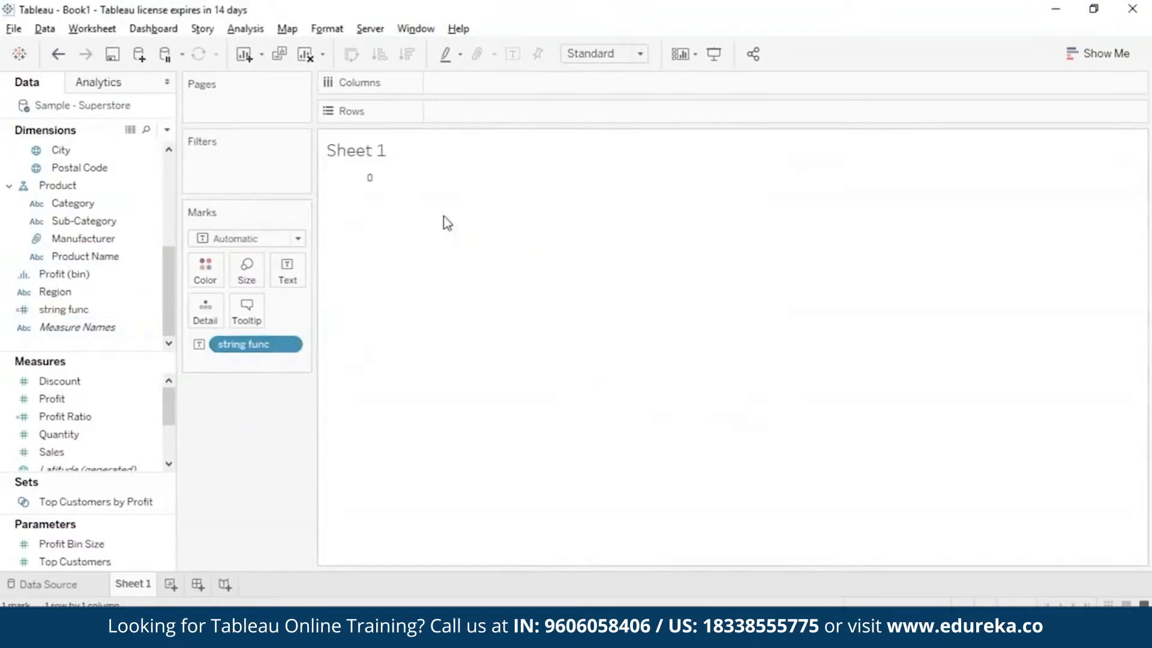
pyautogui.moveTo(373, 186)
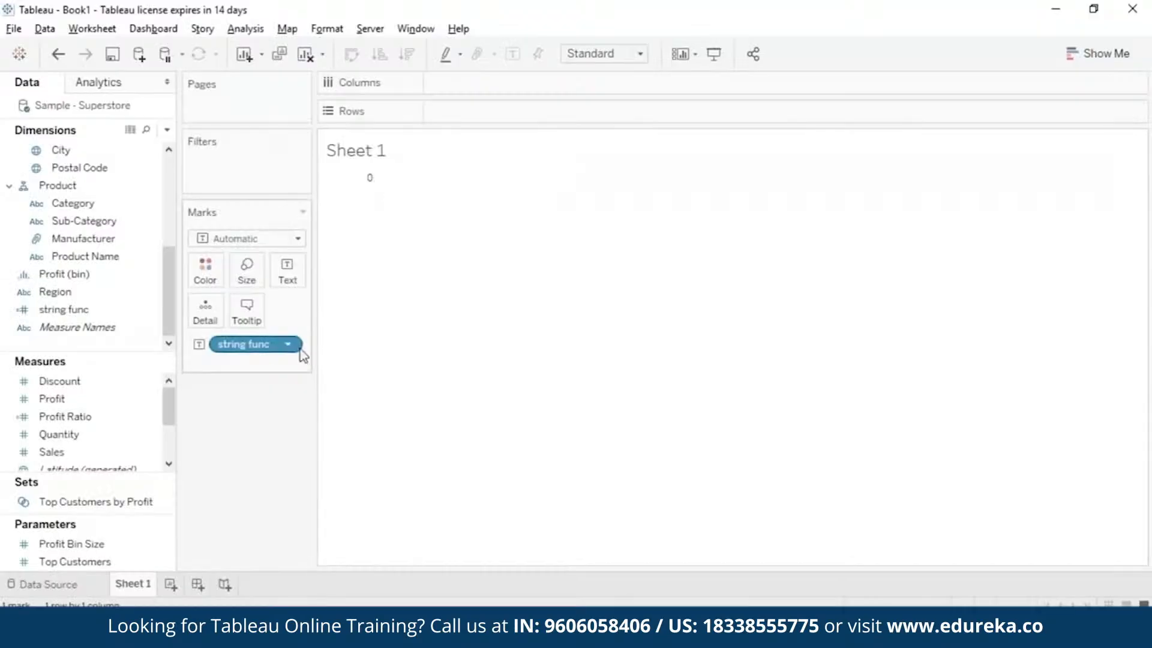
# Change the string func formula to FINDNTH("Learning", "n", 2) and save the calculation.
pyautogui.click(155, 311)
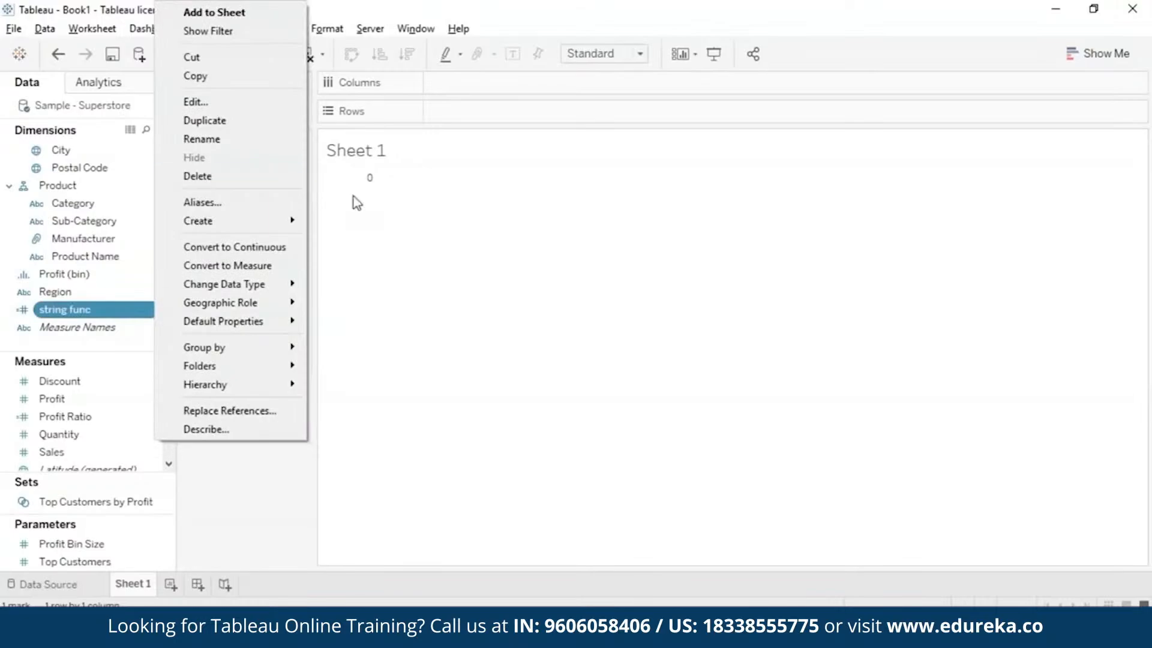
pyautogui.click(300, 103)
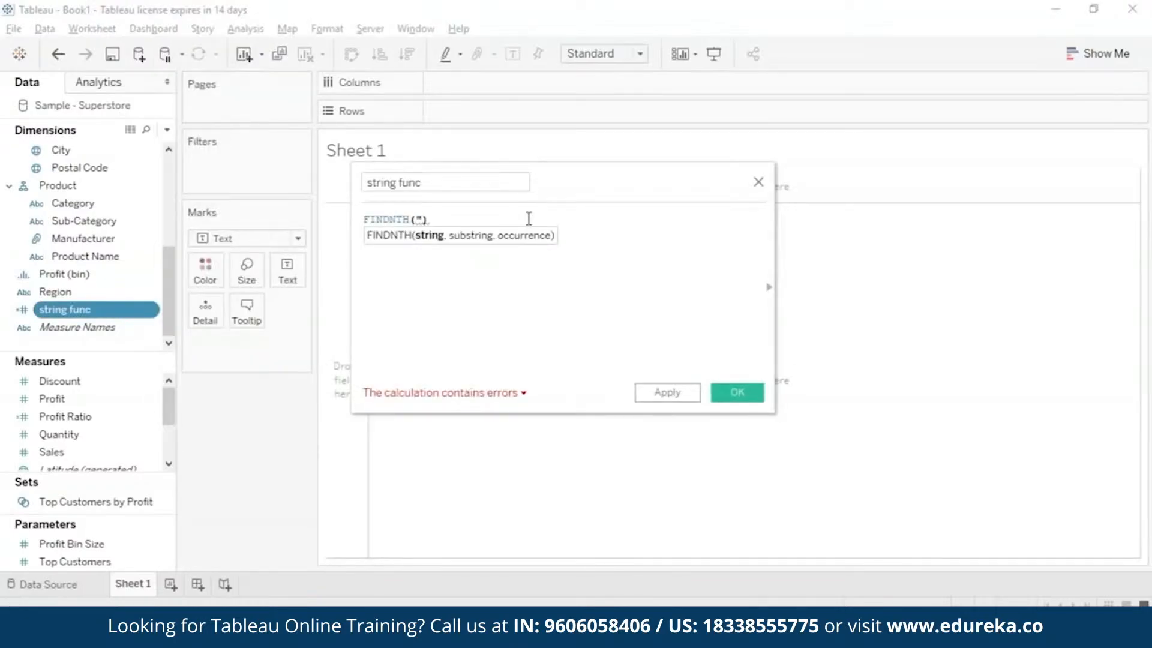
pyautogui.write('Learning')
pyautogui.write('", "r')
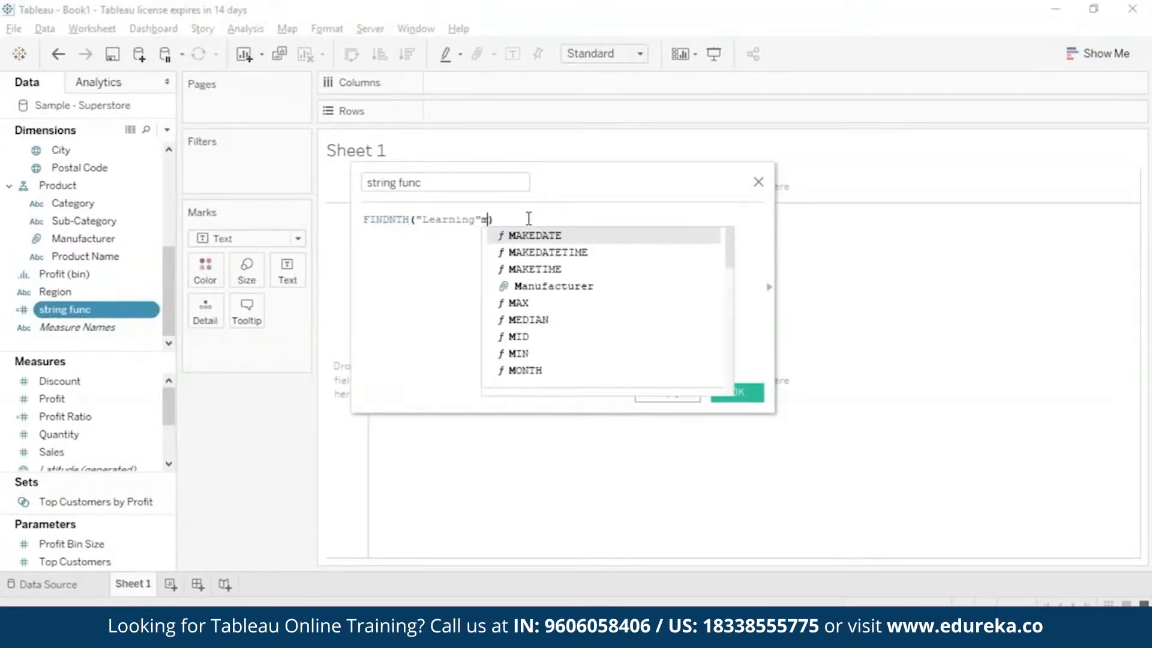
pyautogui.write('", 2')
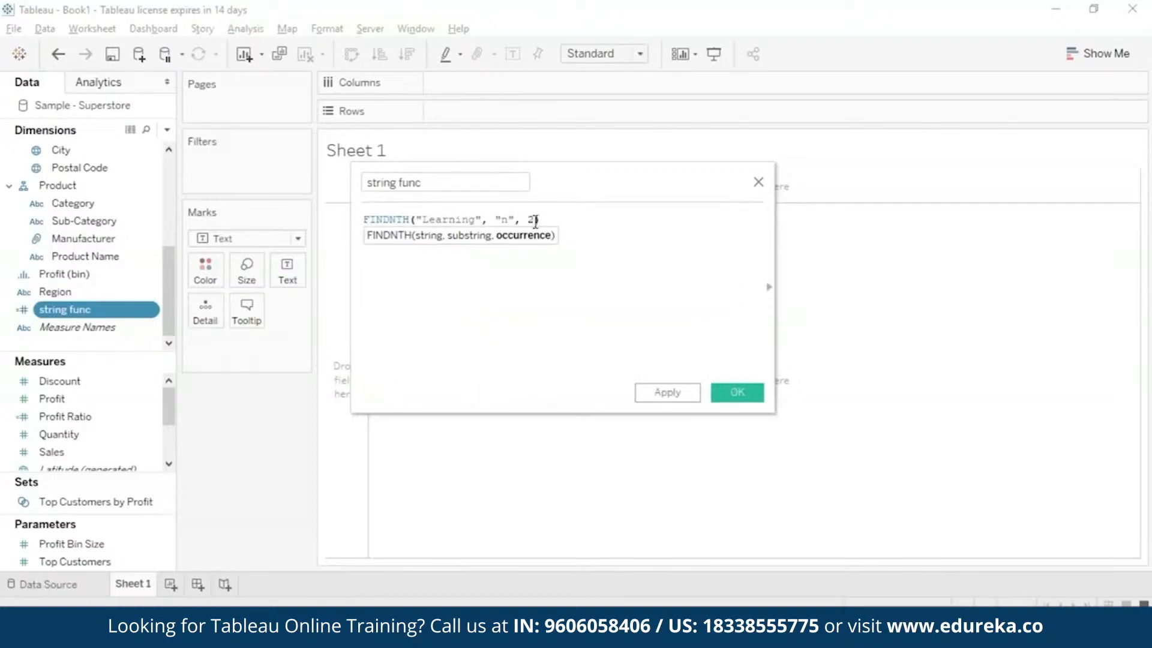
pyautogui.click(669, 393)
pyautogui.click(737, 393)
# Reopen string func to review the FINDNTH substring argument, close the editor and show the field as text in the view.
pyautogui.rightClick(150, 310)
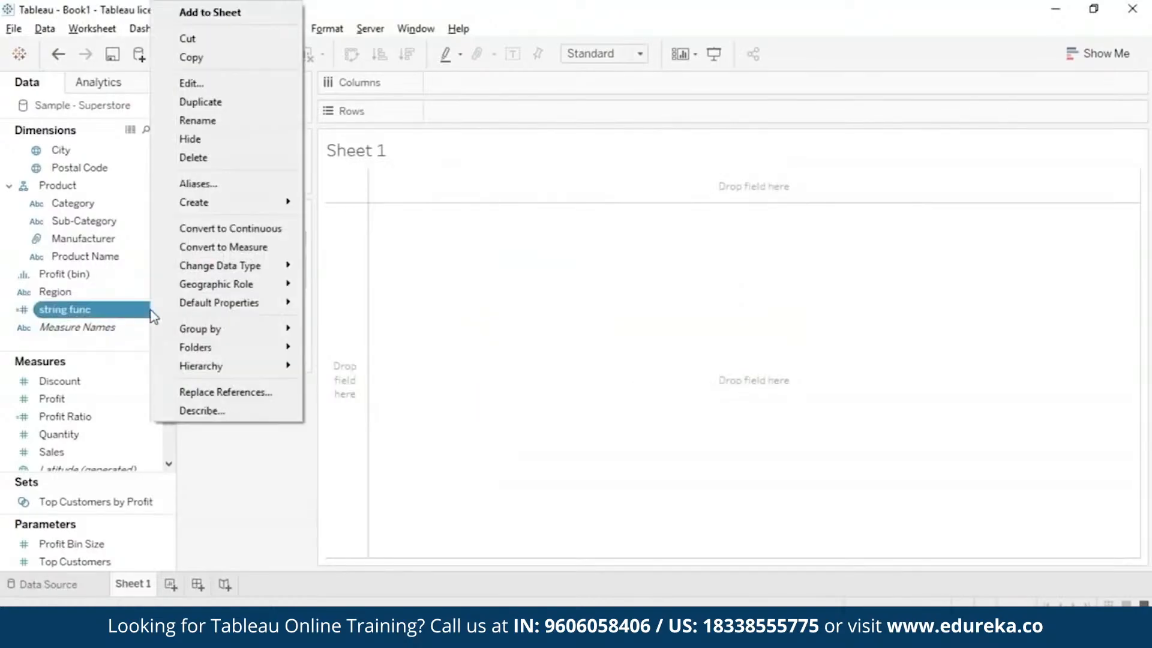
pyautogui.click(249, 82)
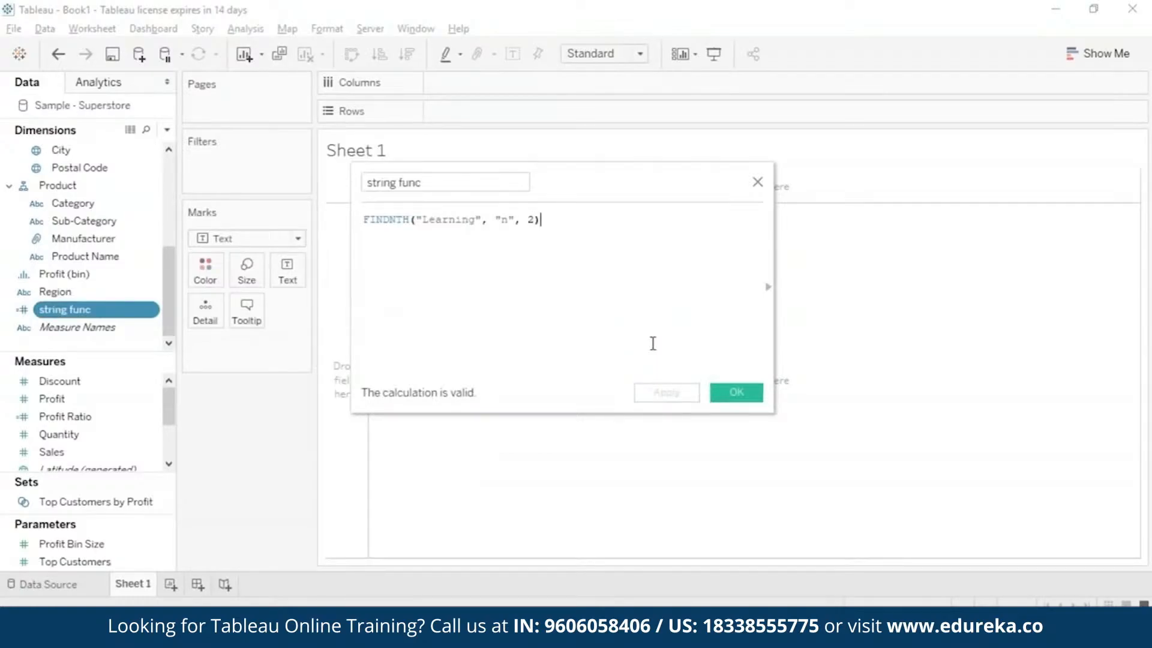
pyautogui.click(509, 222)
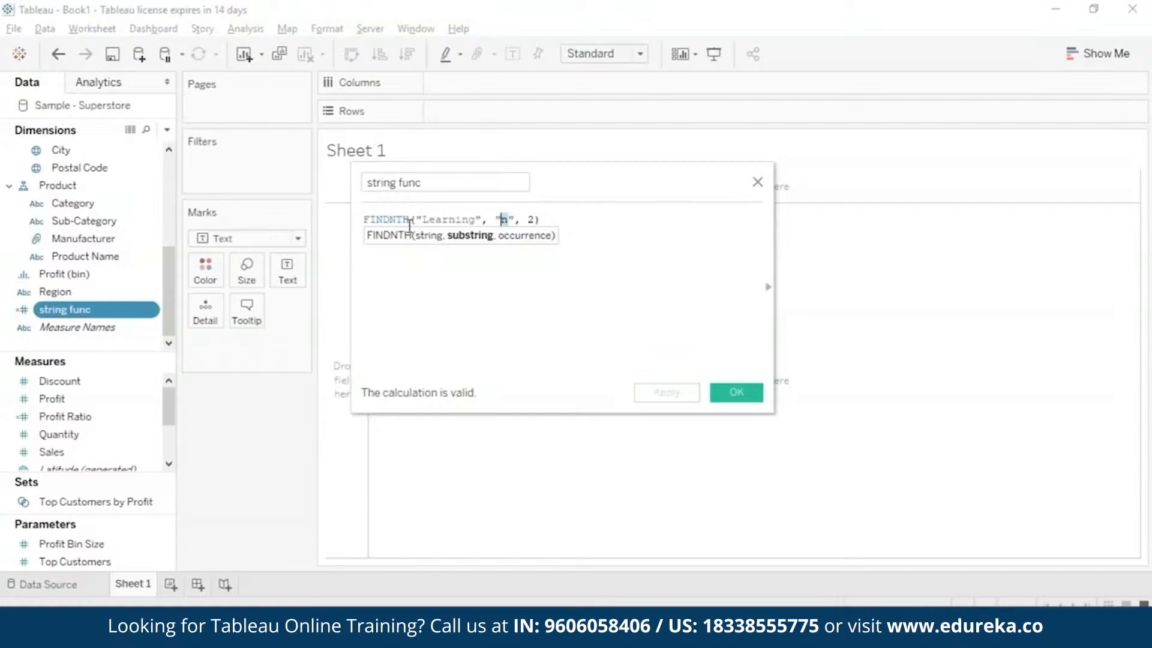
pyautogui.click(738, 396)
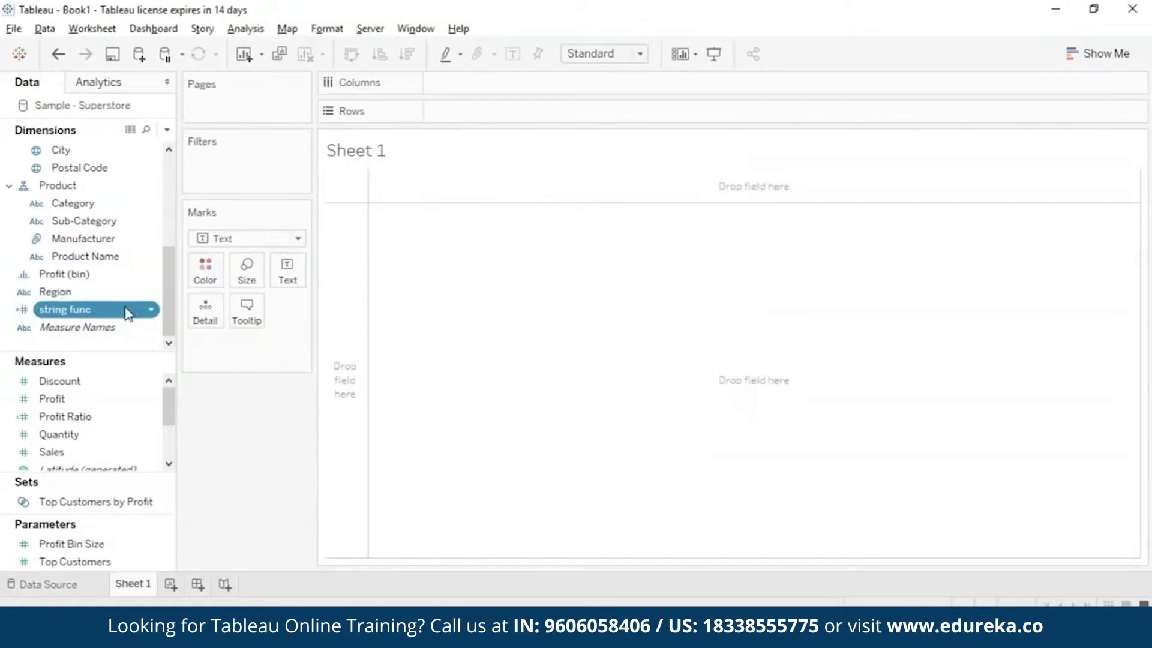
pyautogui.moveTo(128, 312); pyautogui.dragTo(287, 271)
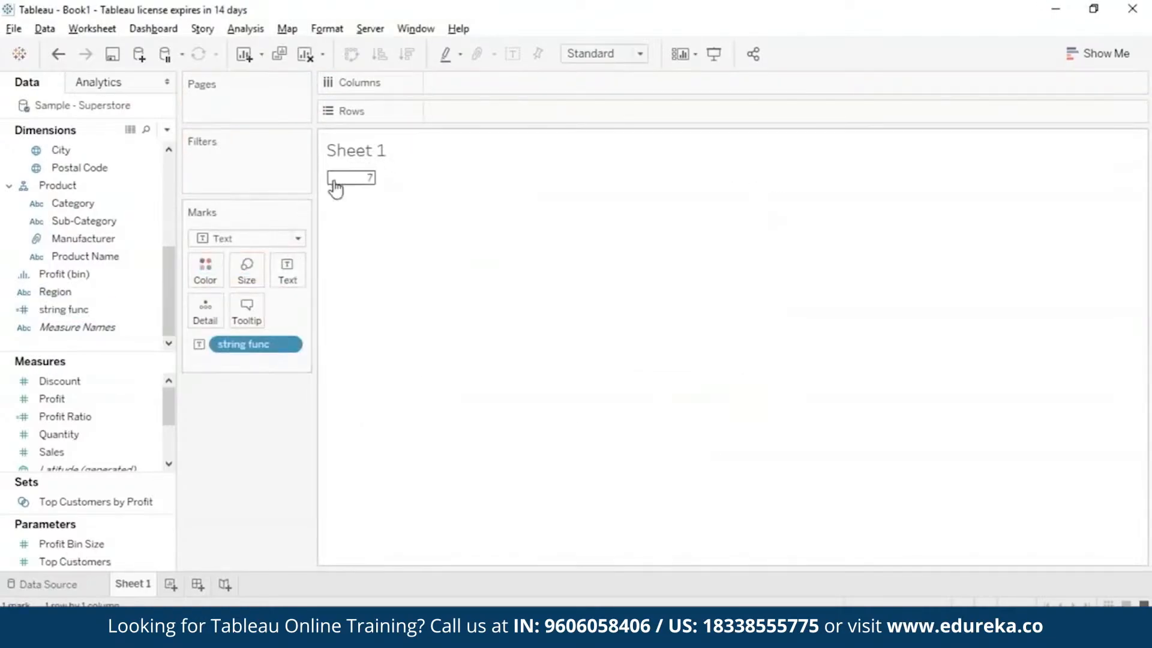
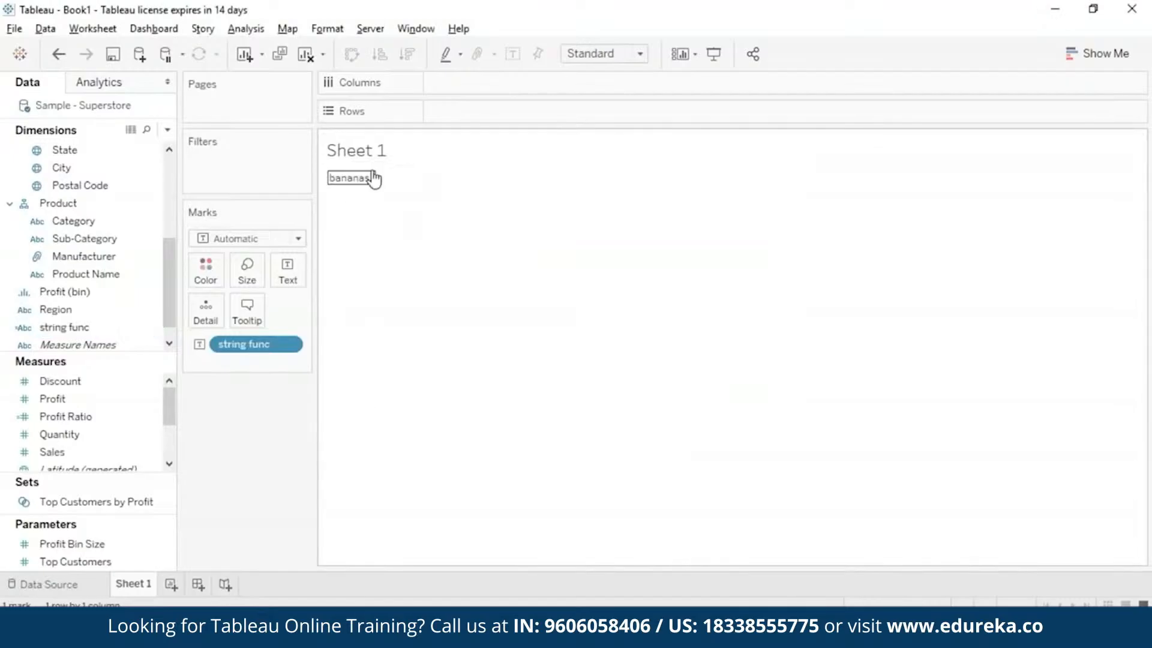
# Replace the string func formula with a MID function whose string argument is "learning".
pyautogui.moveTo(374, 181)
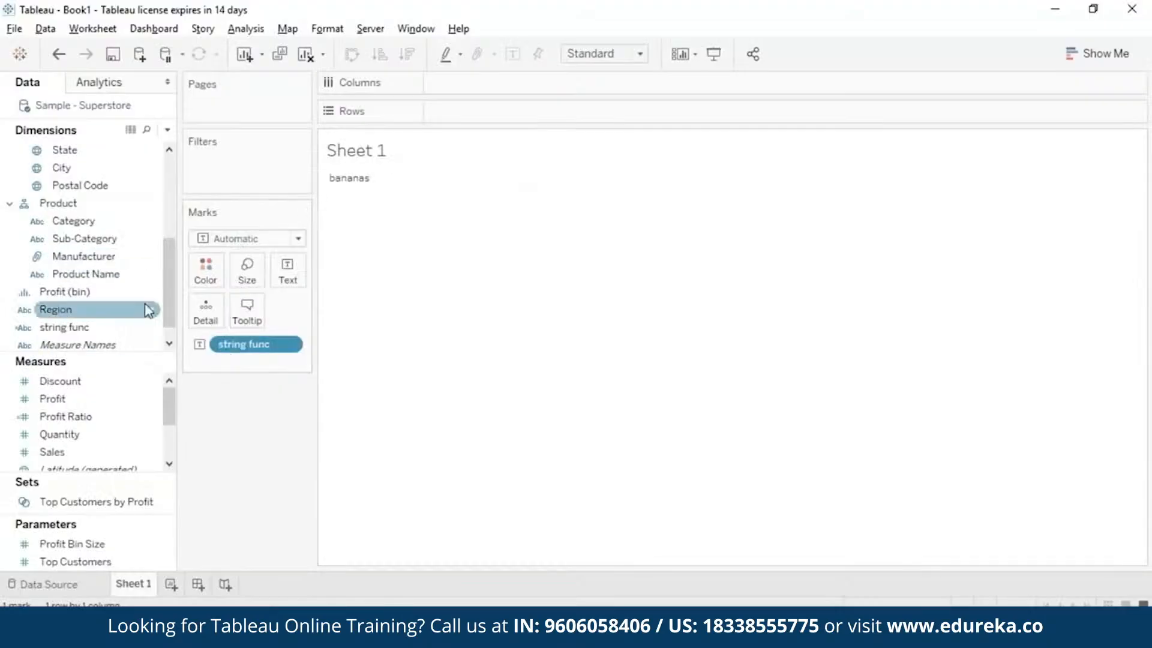
pyautogui.rightClick(151, 331)
pyautogui.click(190, 102)
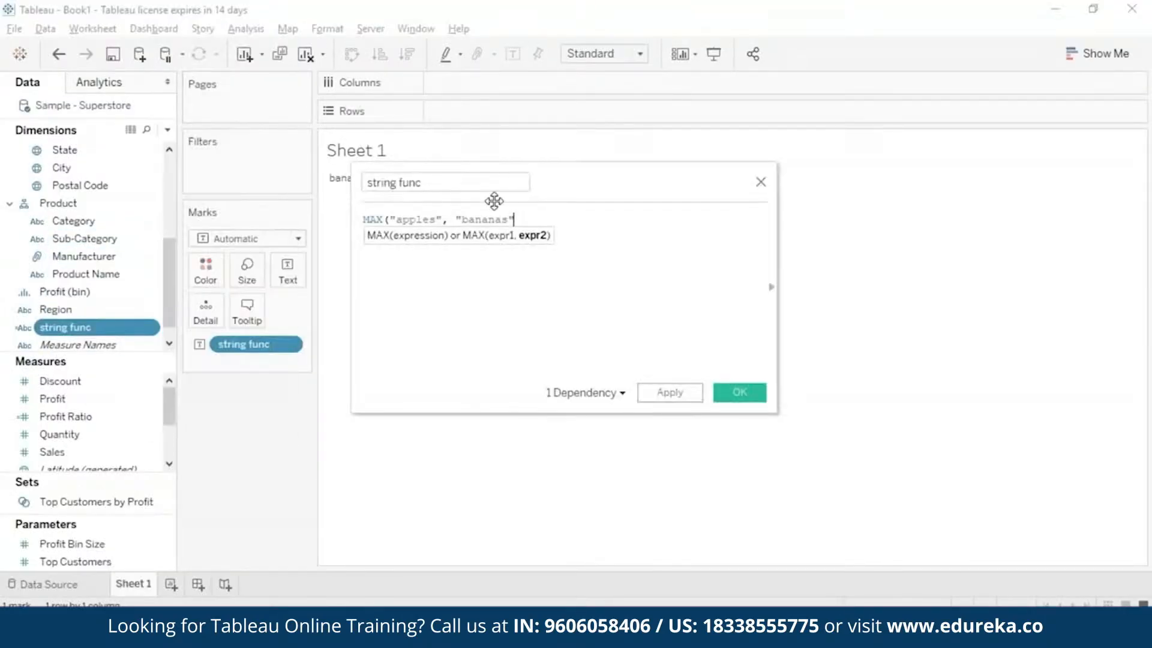
pyautogui.hotkey('ctrl', 'a')
pyautogui.write('mid')
pyautogui.click(483, 240)
pyautogui.write('""')
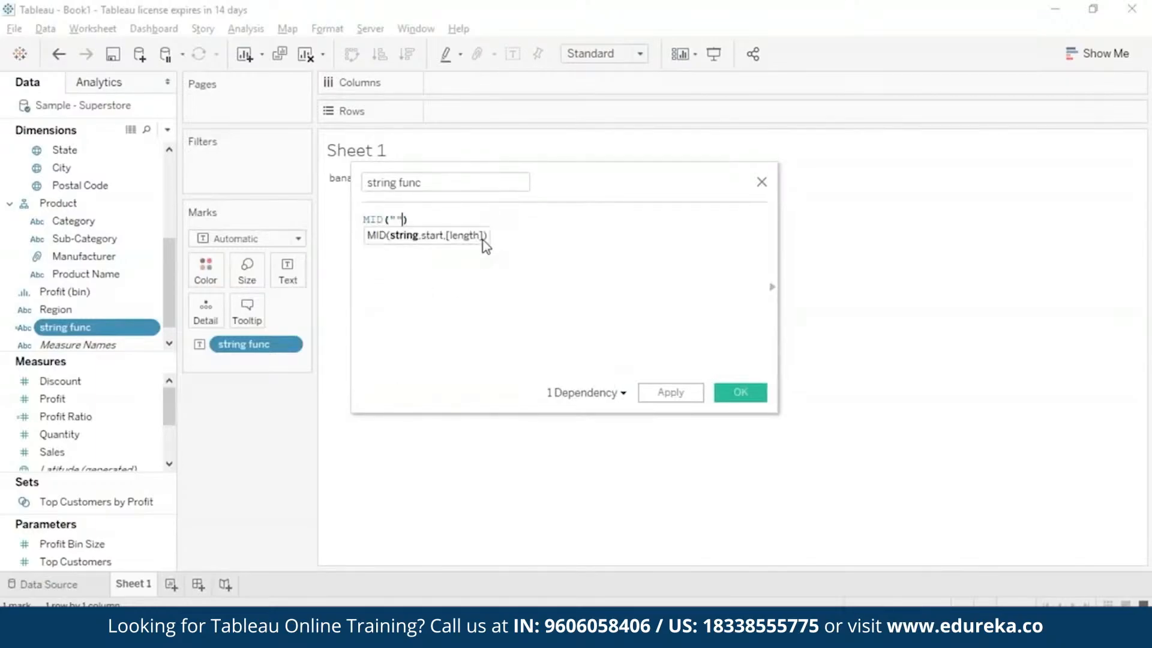
pyautogui.press('Left')
pyautogui.write('1earning')
pyautogui.press('Right')
pyautogui.write(',')
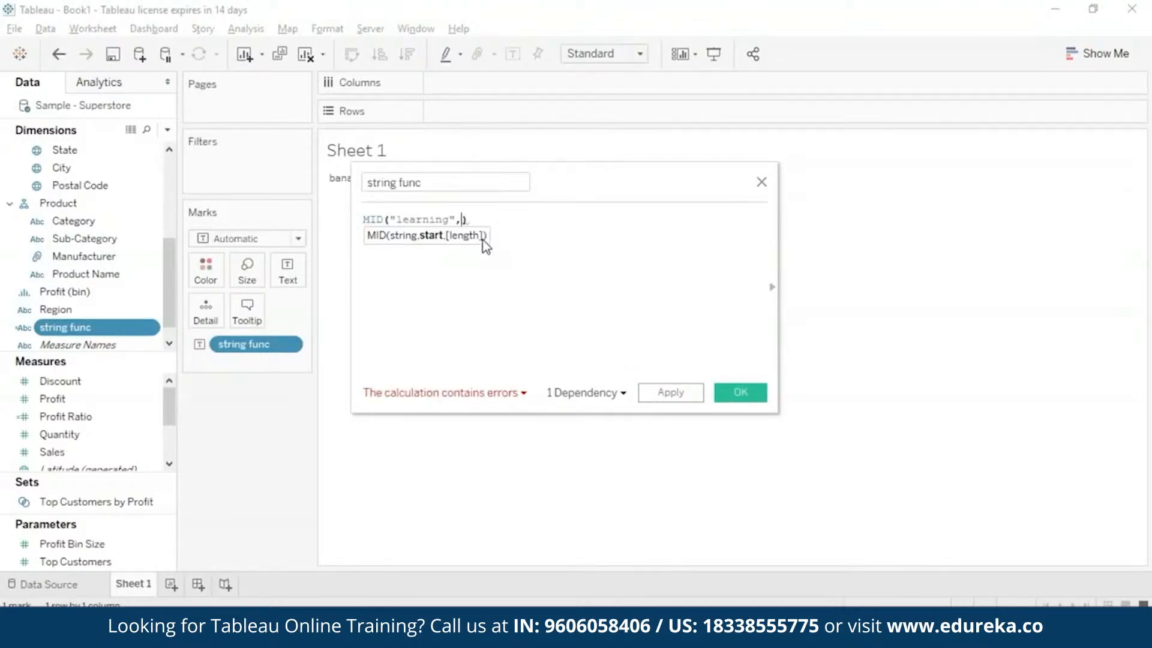
pyautogui.write(' 2')
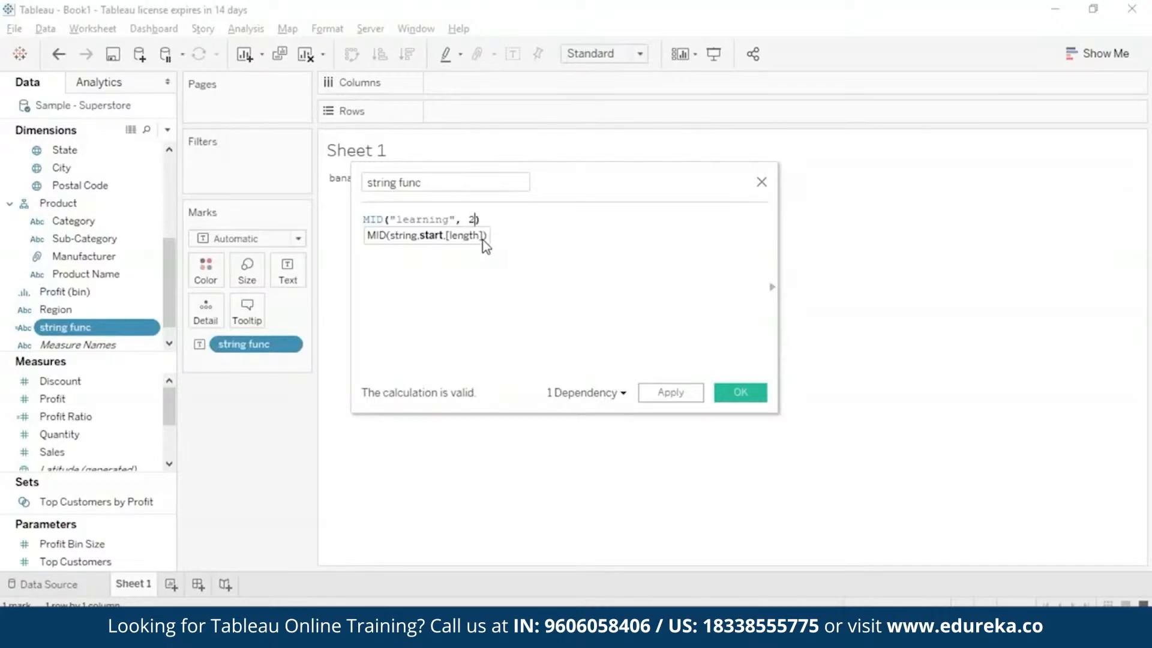
pyautogui.write(', ')
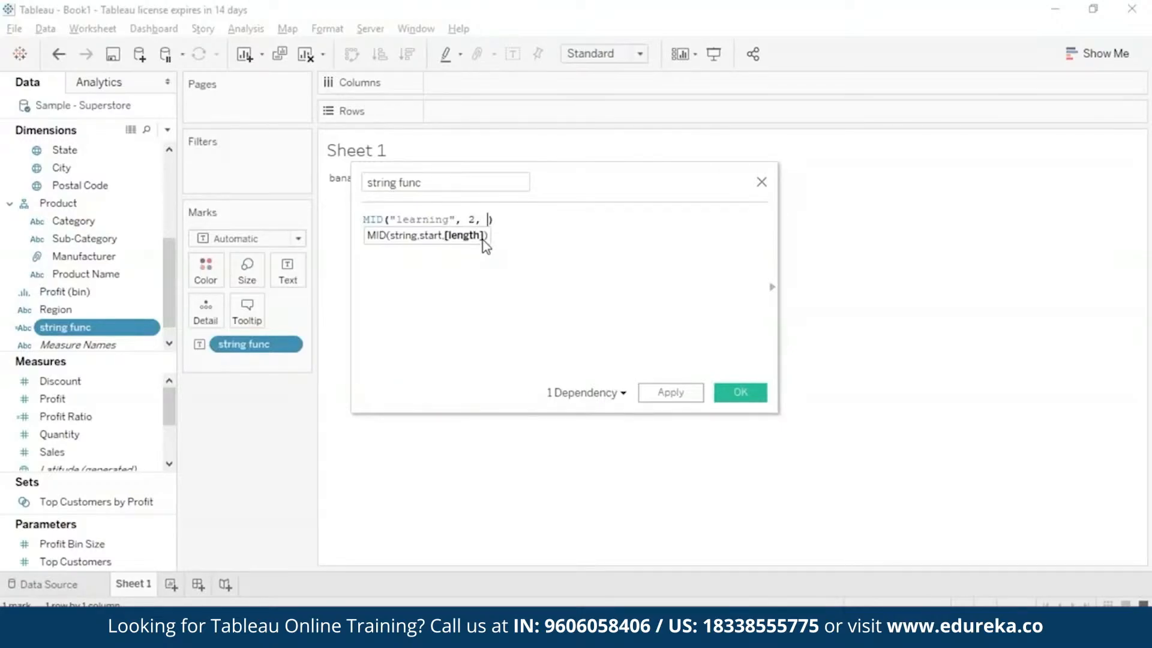
pyautogui.write('5')
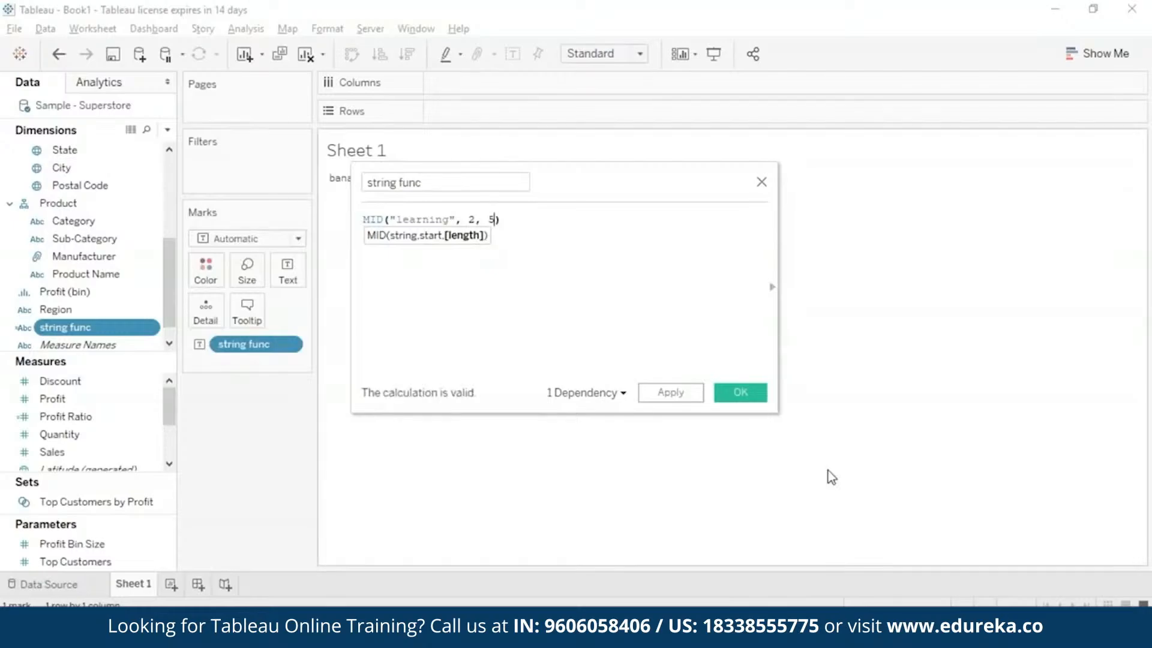
# Set the MID start position to 2 and the length to 5, apply the formula and save the calculation.
pyautogui.click(685, 395)
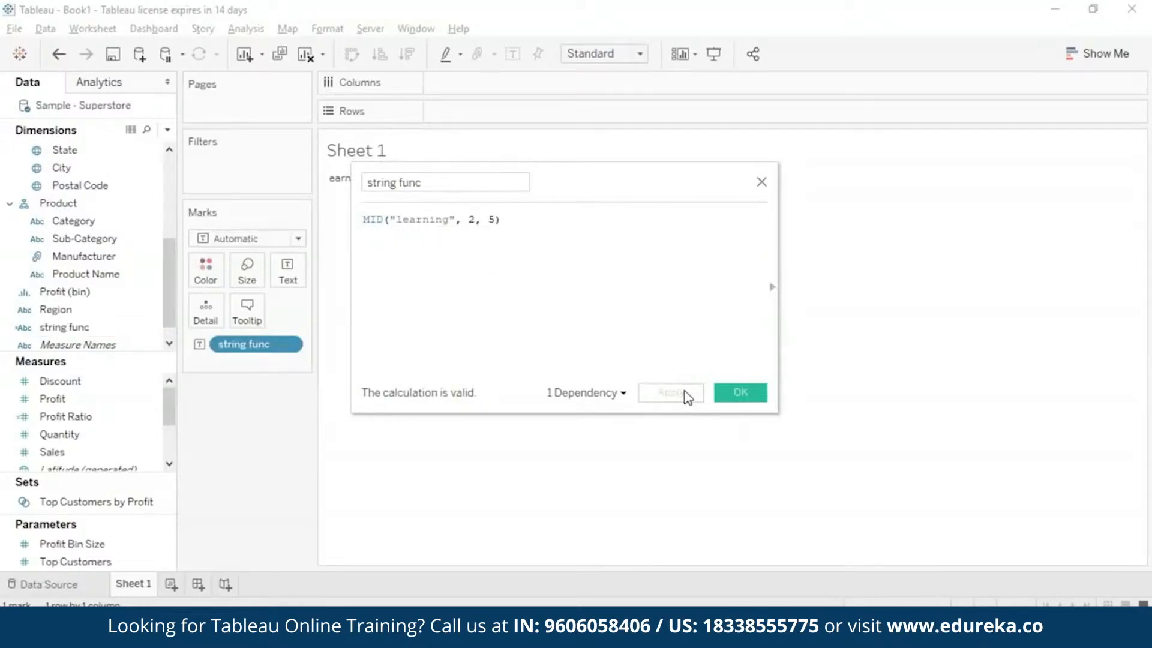
pyautogui.click(739, 393)
# Change the string func formula to MIN("apples", "bananas") and save the calculation.
pyautogui.moveTo(364, 187)
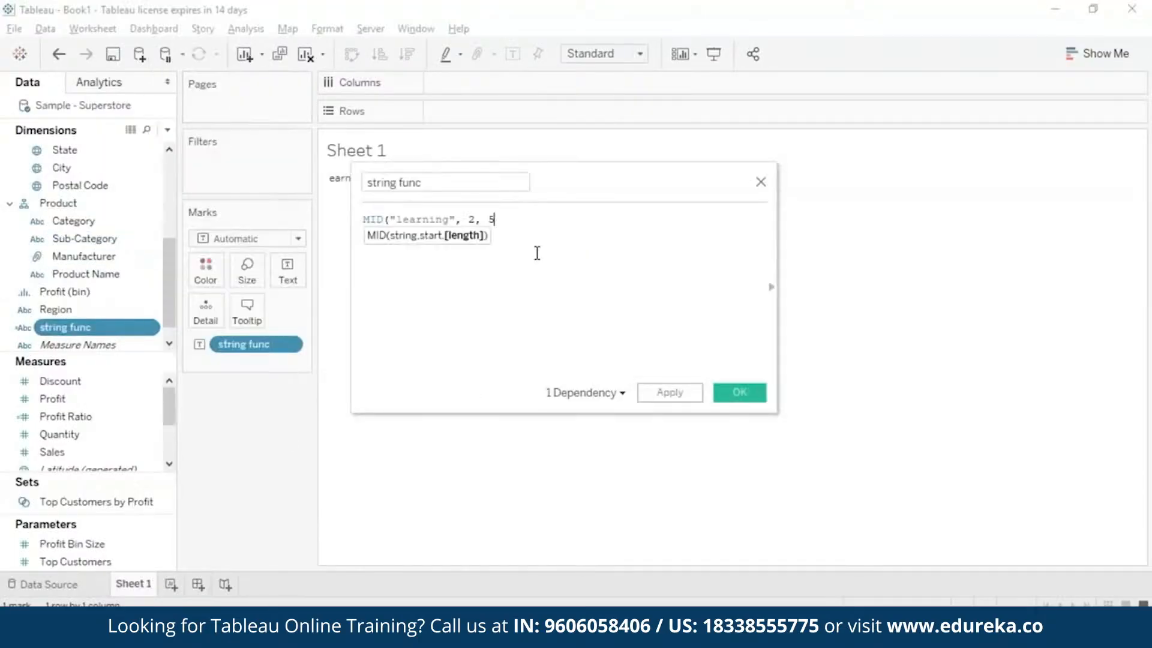
pyautogui.hotkey('ctrl', 'a')
pyautogui.write('MIN')
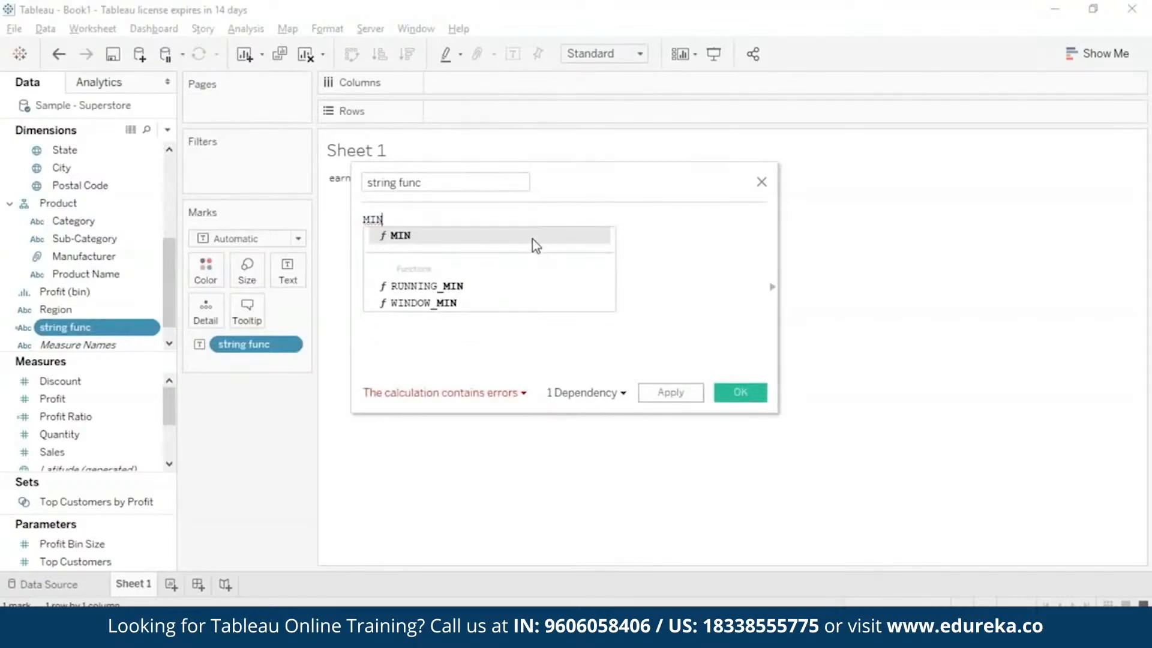
pyautogui.write('("apples")')
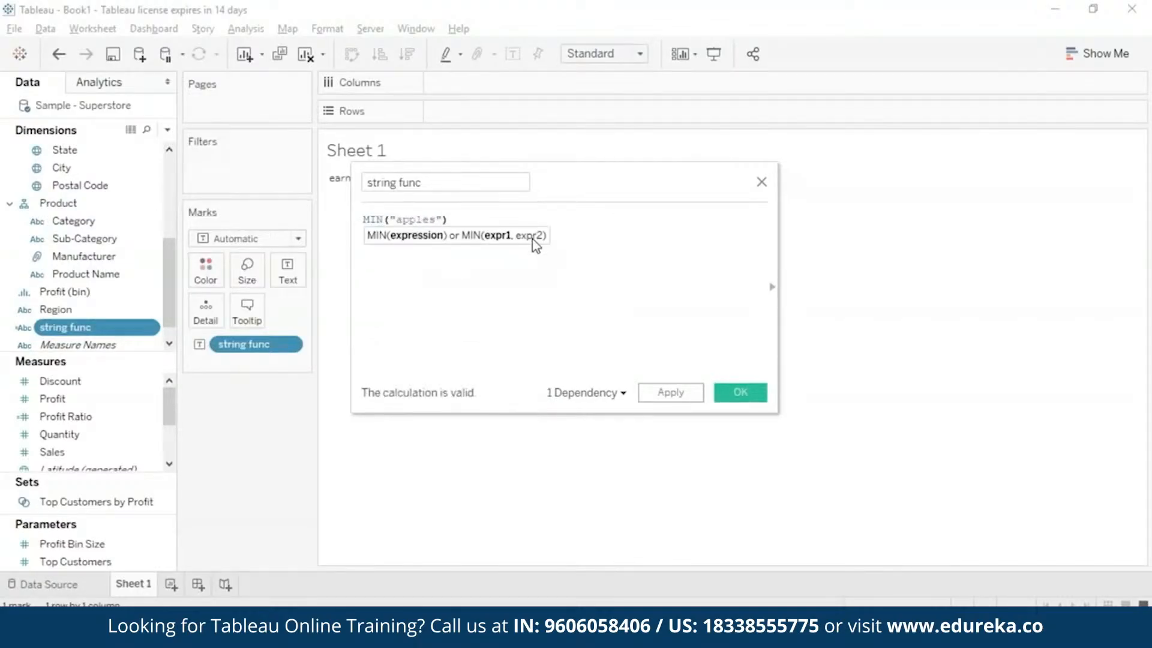
pyautogui.write(', "bananas"')
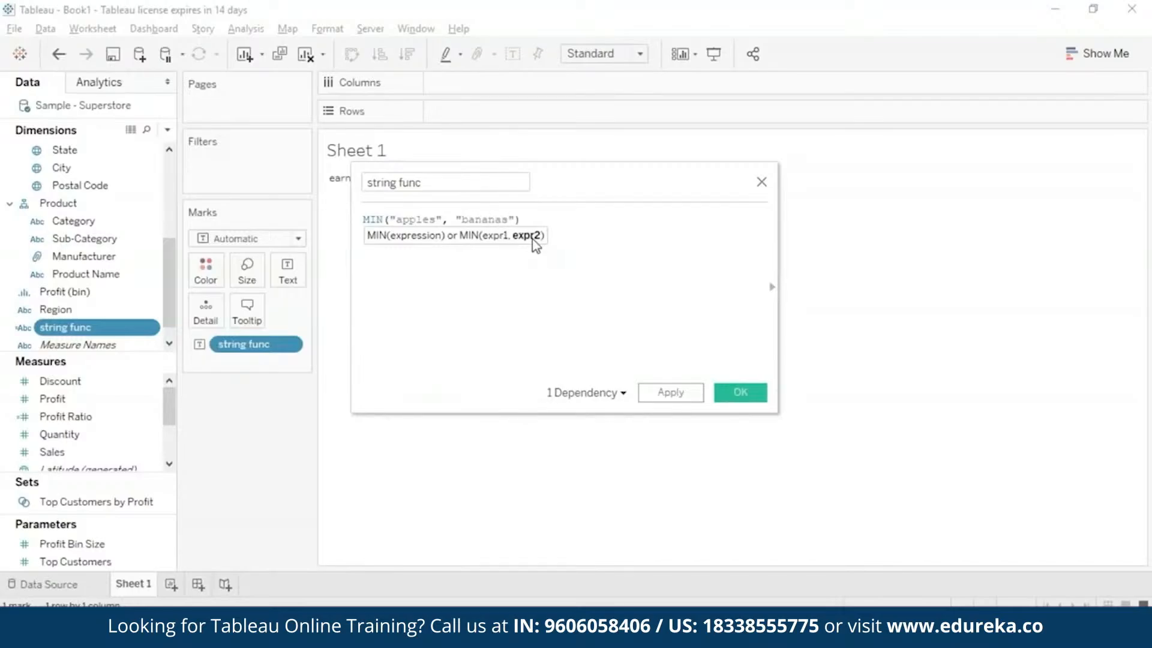
pyautogui.click(734, 396)
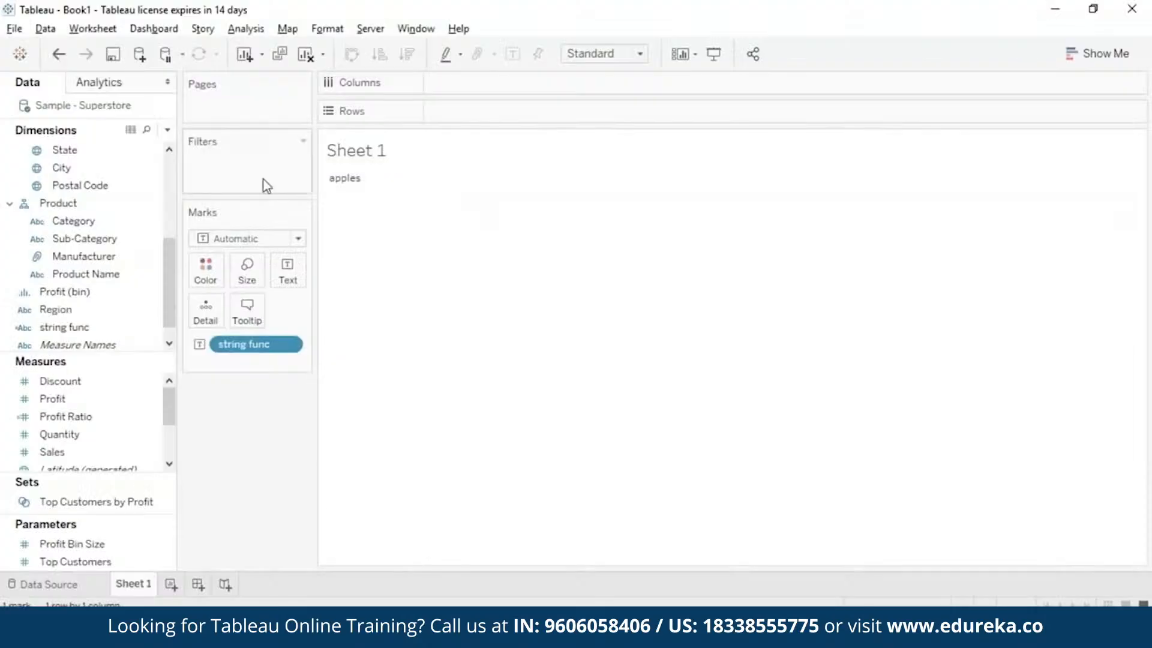
# Change the string func formula to RIGHT("Learning", 4) and save the calculation.
pyautogui.rightClick(154, 327)
pyautogui.click(270, 106)
pyautogui.hotkey('ctrl', 'a')
pyautogui.press('BackSpace')
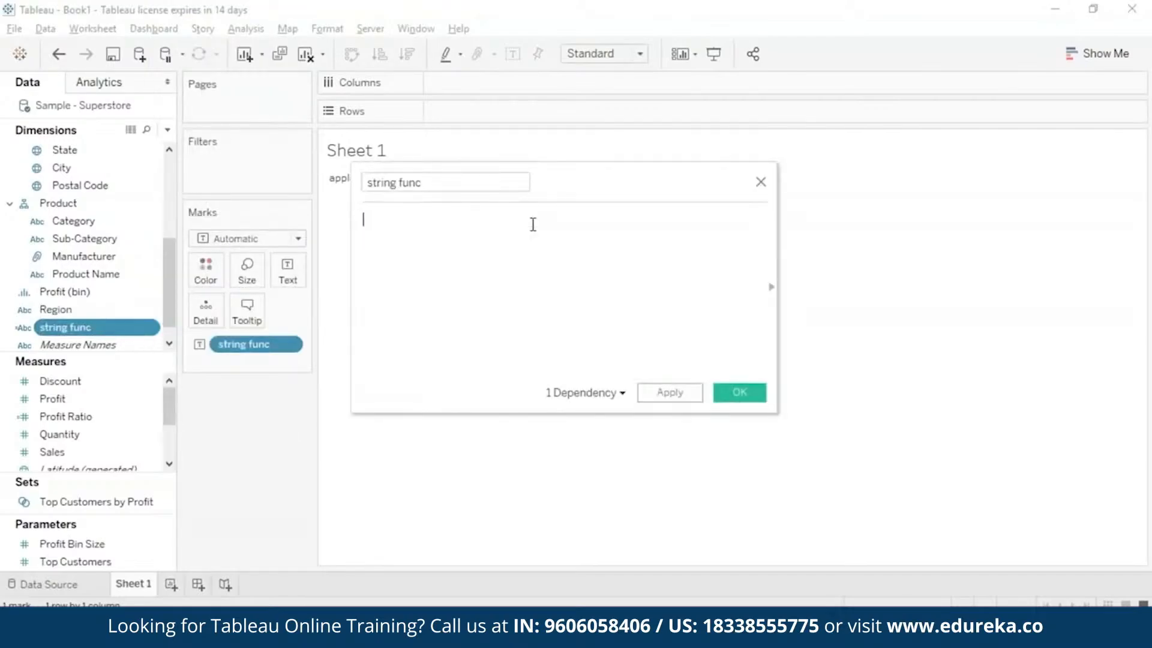
pyautogui.write('RIGHT(""')
pyautogui.write('Learnin')
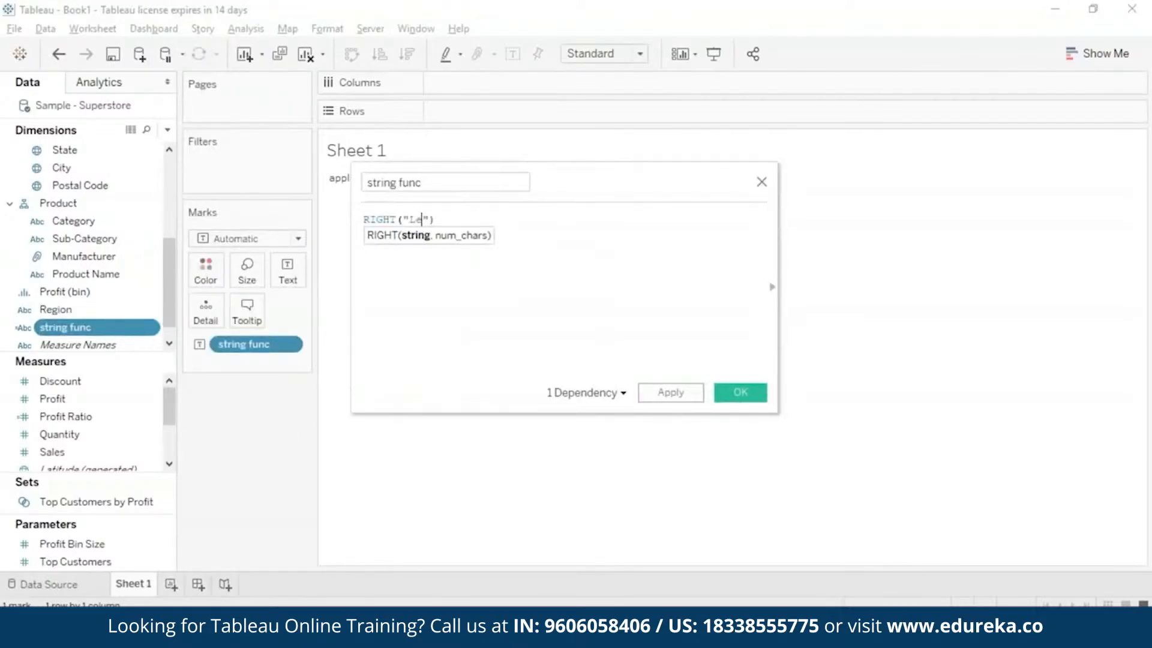
pyautogui.write('g')
pyautogui.press('Right')
pyautogui.write(', 4')
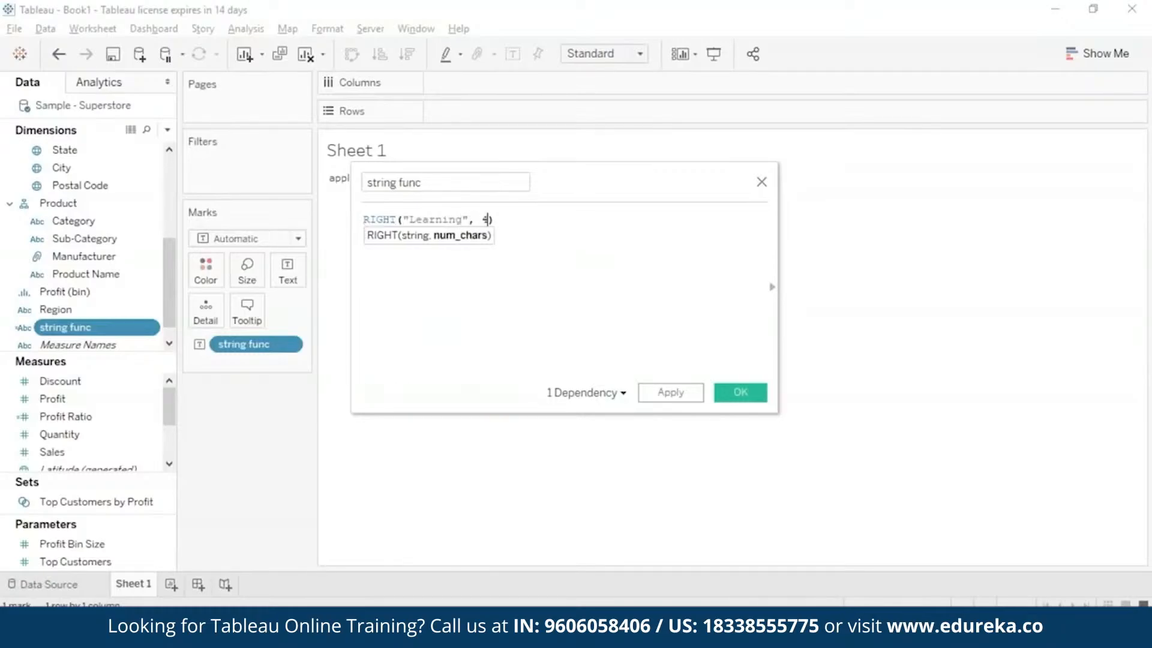
pyautogui.click(737, 393)
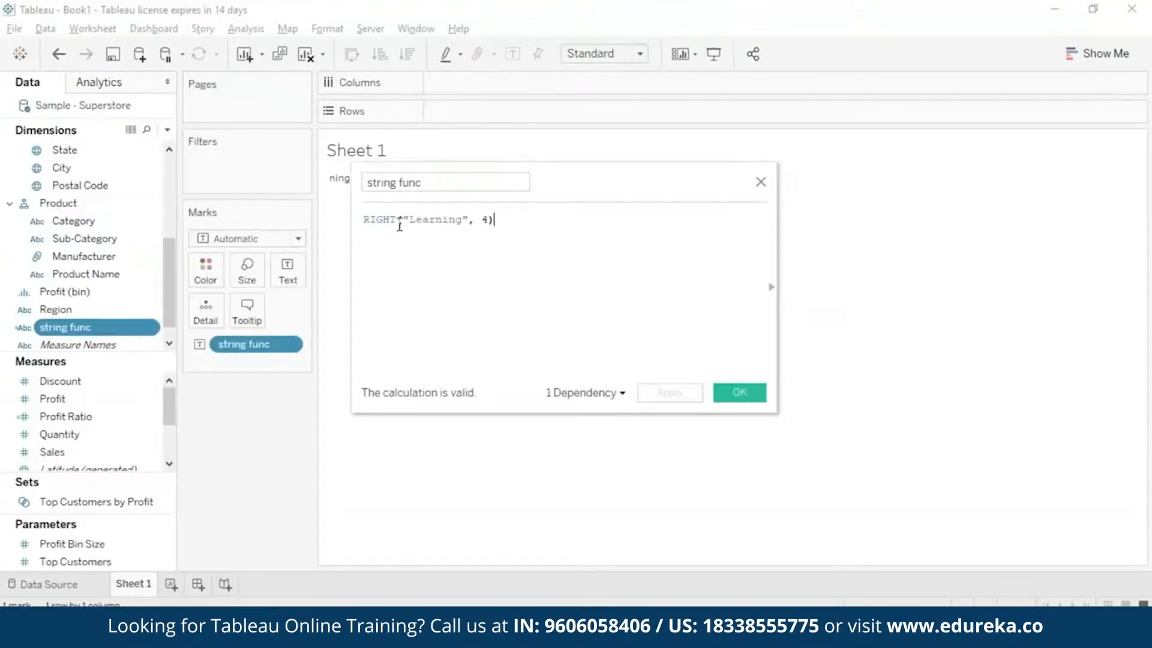
# Change the string func formula to RTRIM(" matador "), save it and inspect the resulting mark in the view.
pyautogui.moveTo(536, 229); pyautogui.dragTo(374, 225)
pyautogui.write('TRIM(" m")')
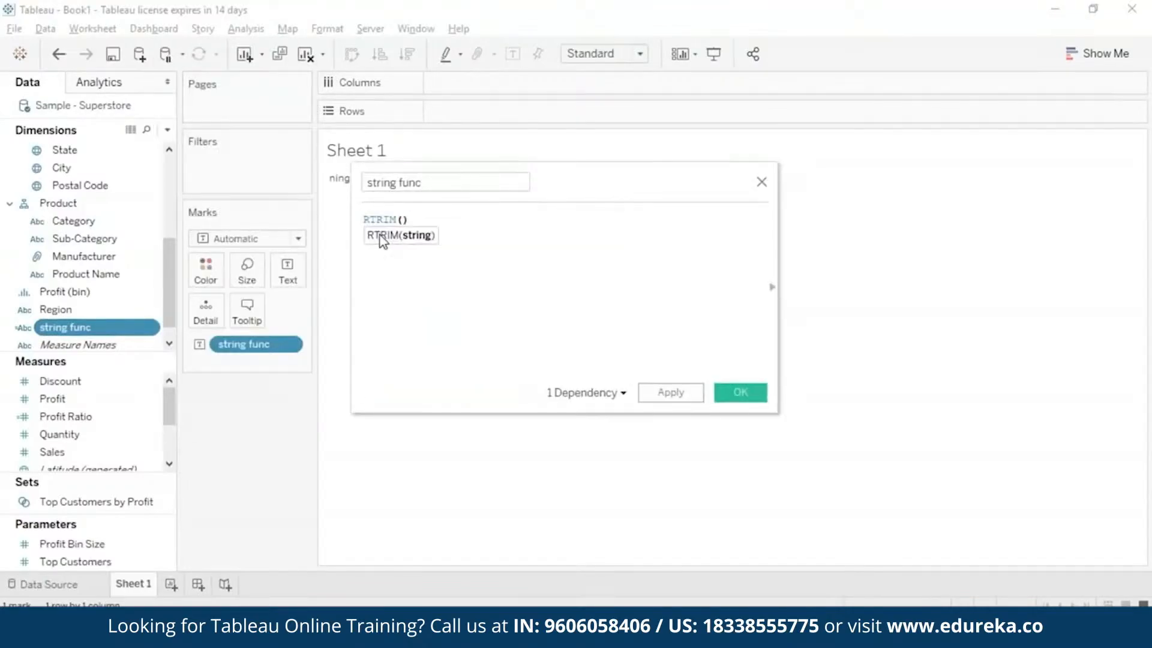
pyautogui.write('atador')
pyautogui.click(671, 395)
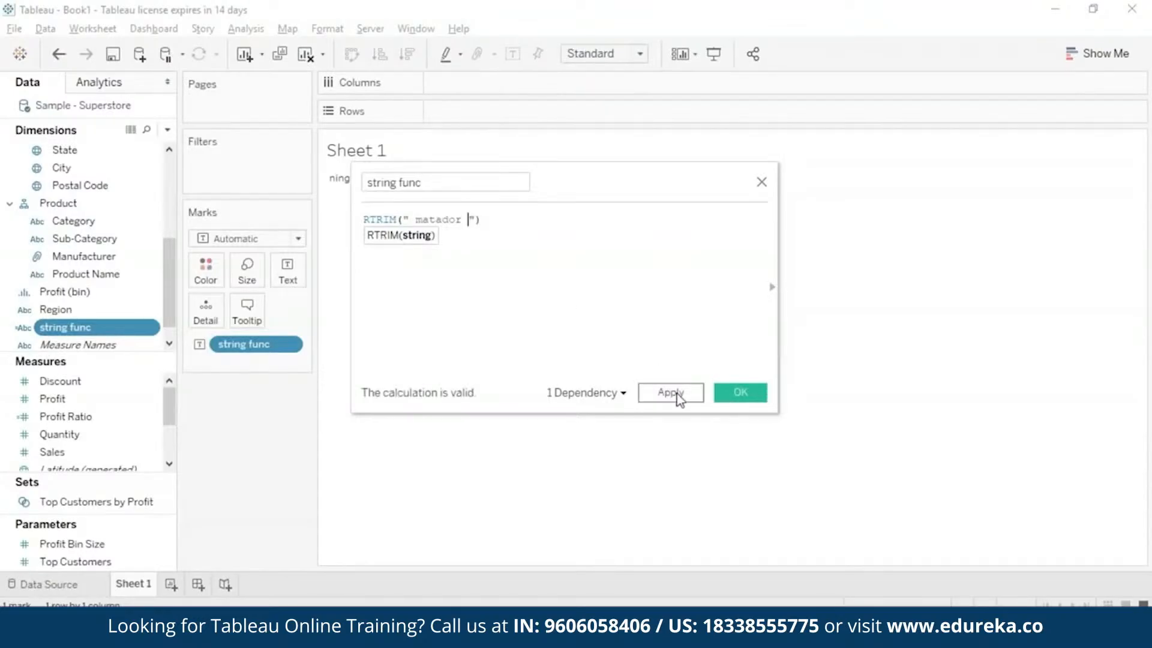
pyautogui.click(740, 392)
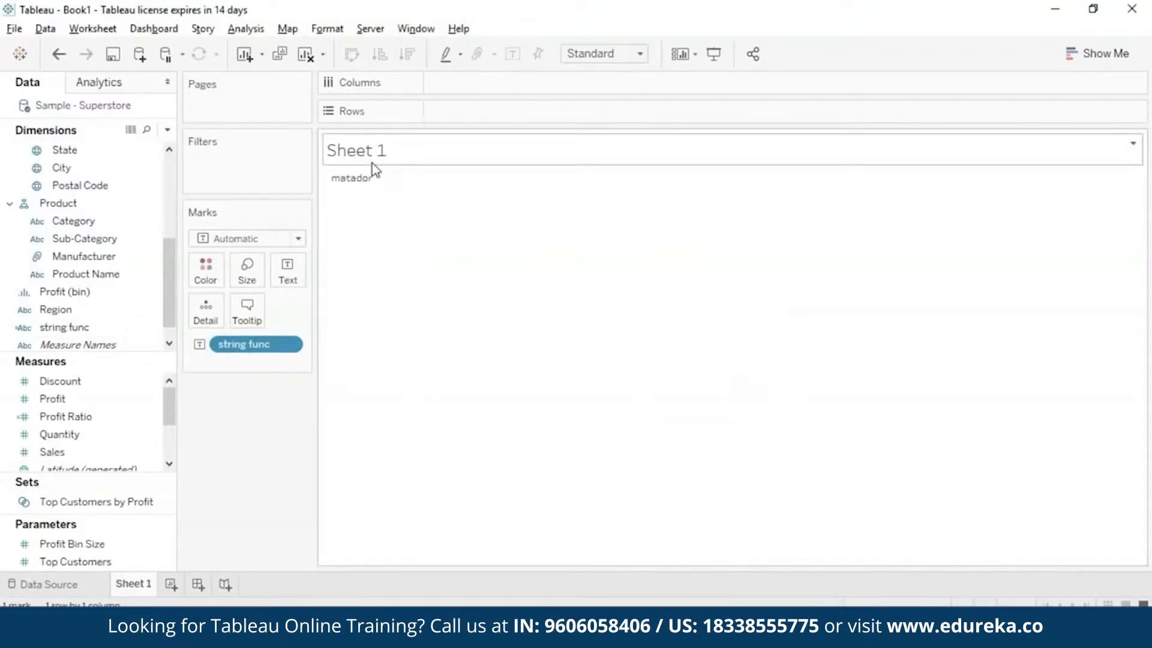
pyautogui.moveTo(367, 185)
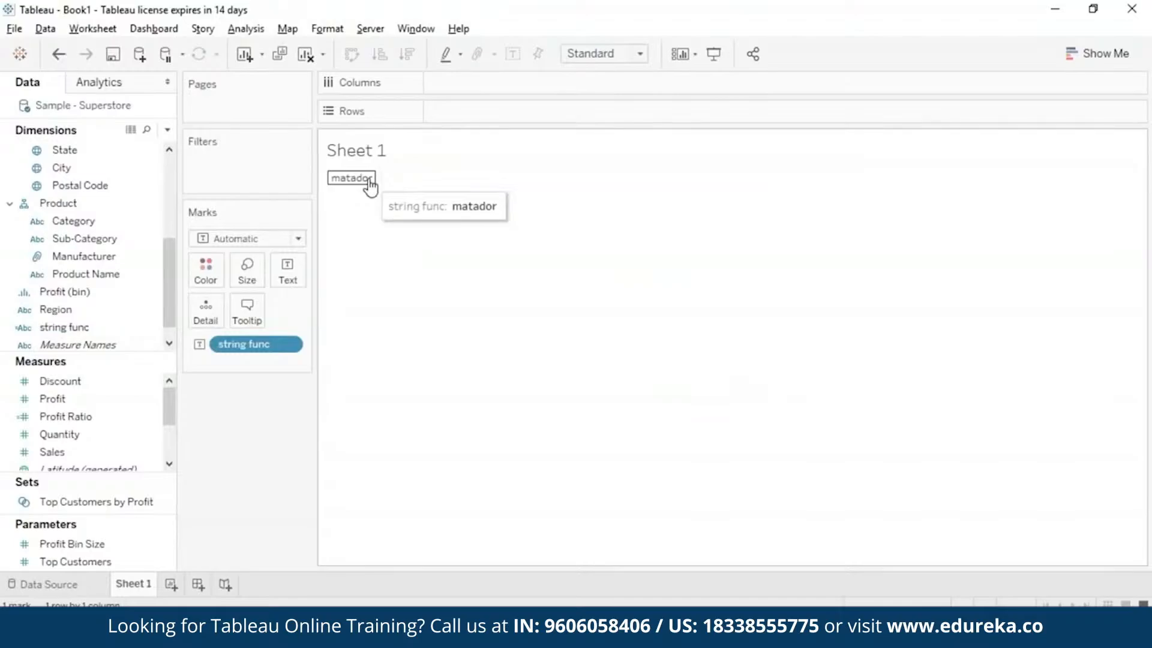
pyautogui.click(369, 181)
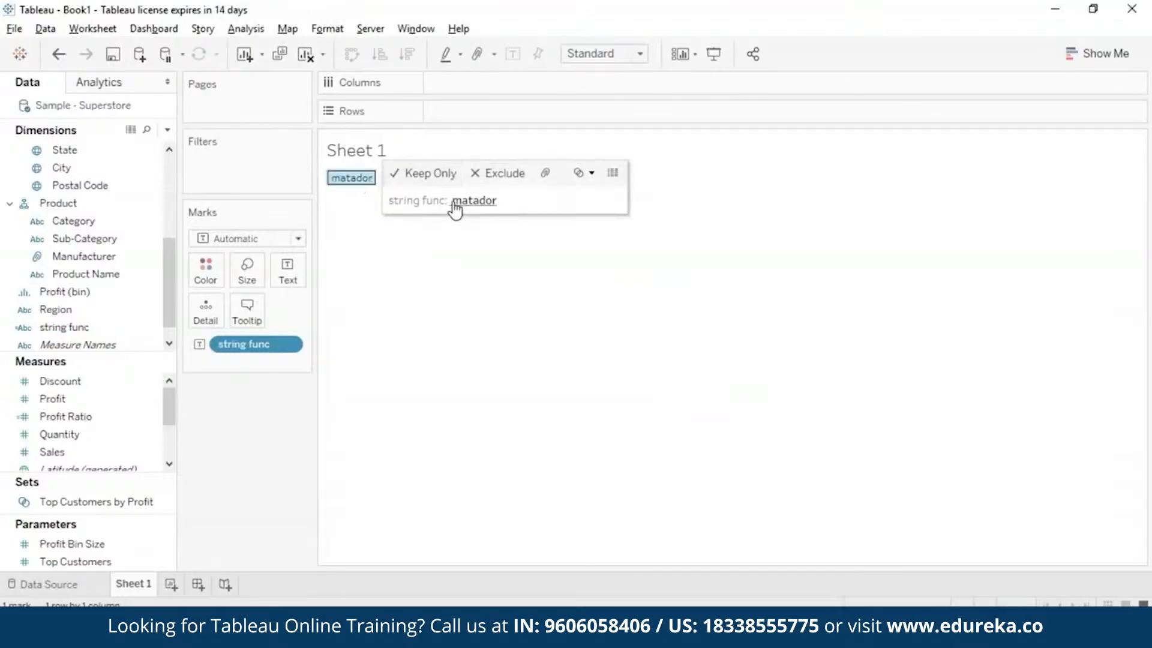
pyautogui.click(828, 186)
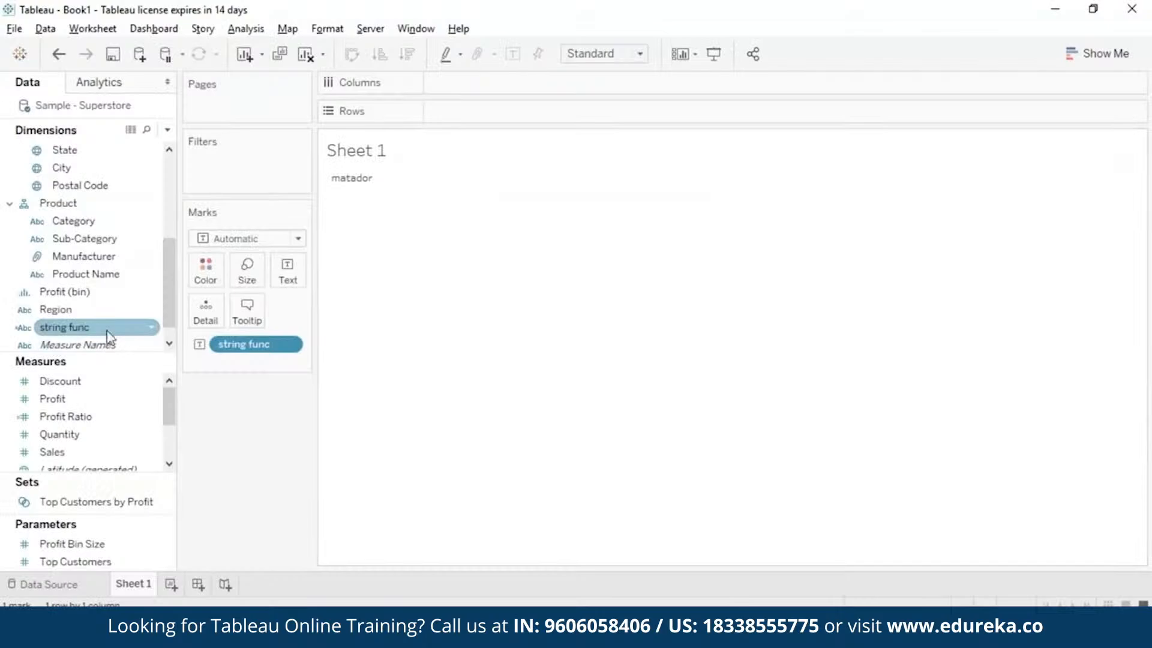
# Replace the string func formula with a SPLIT function containing the text a-b-c-d.
pyautogui.rightClick(156, 328)
pyautogui.click(192, 100)
pyautogui.moveTo(481, 220); pyautogui.dragTo(361, 211)
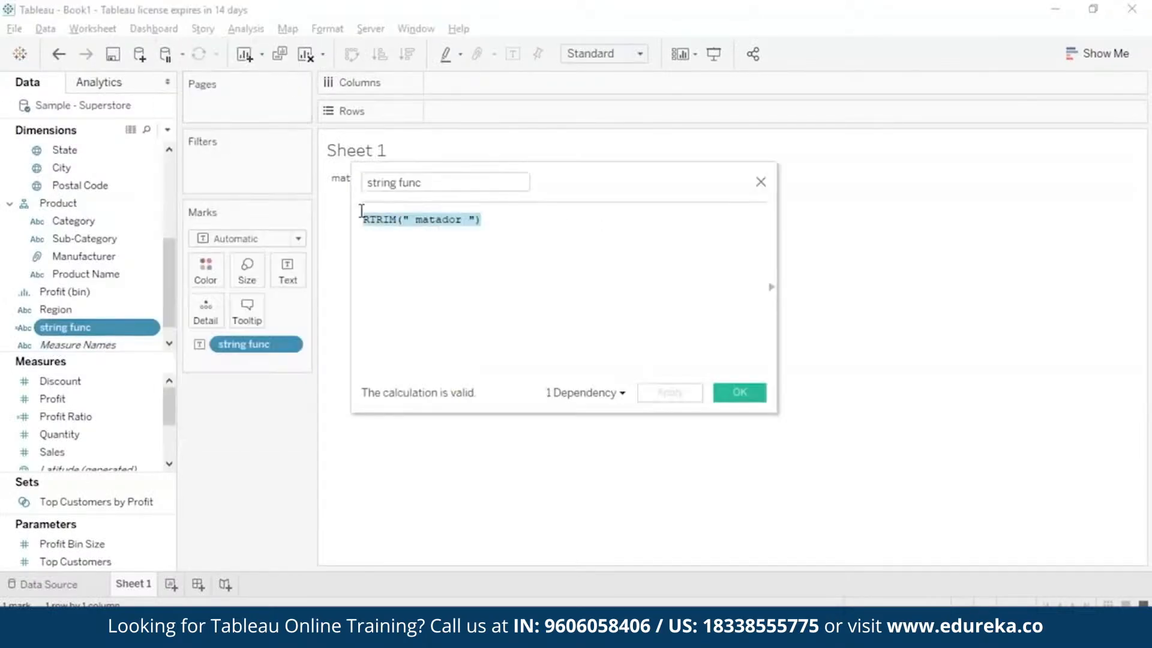
pyautogui.write('spl')
pyautogui.click(391, 235)
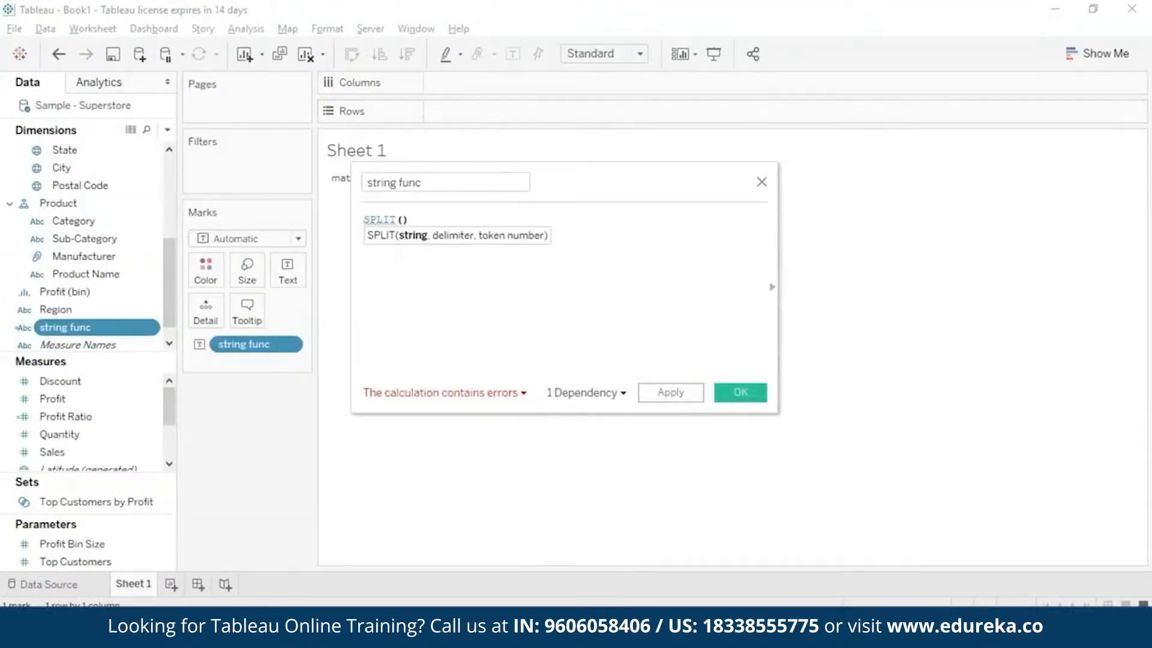
pyautogui.write('a-')
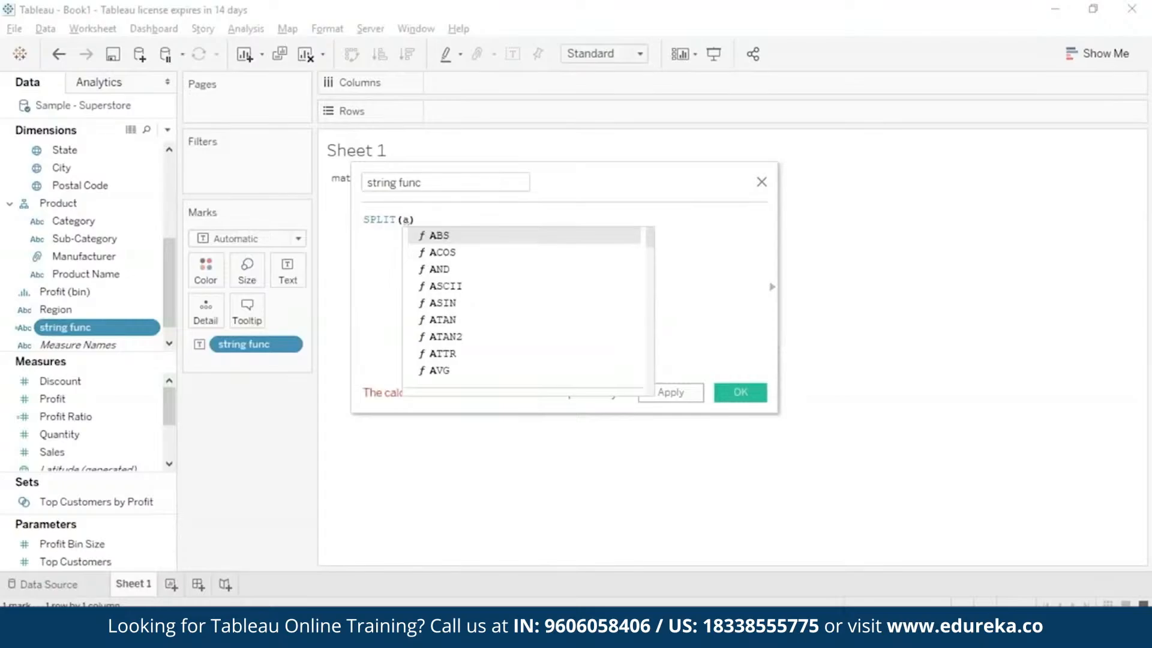
pyautogui.write('b-c-')
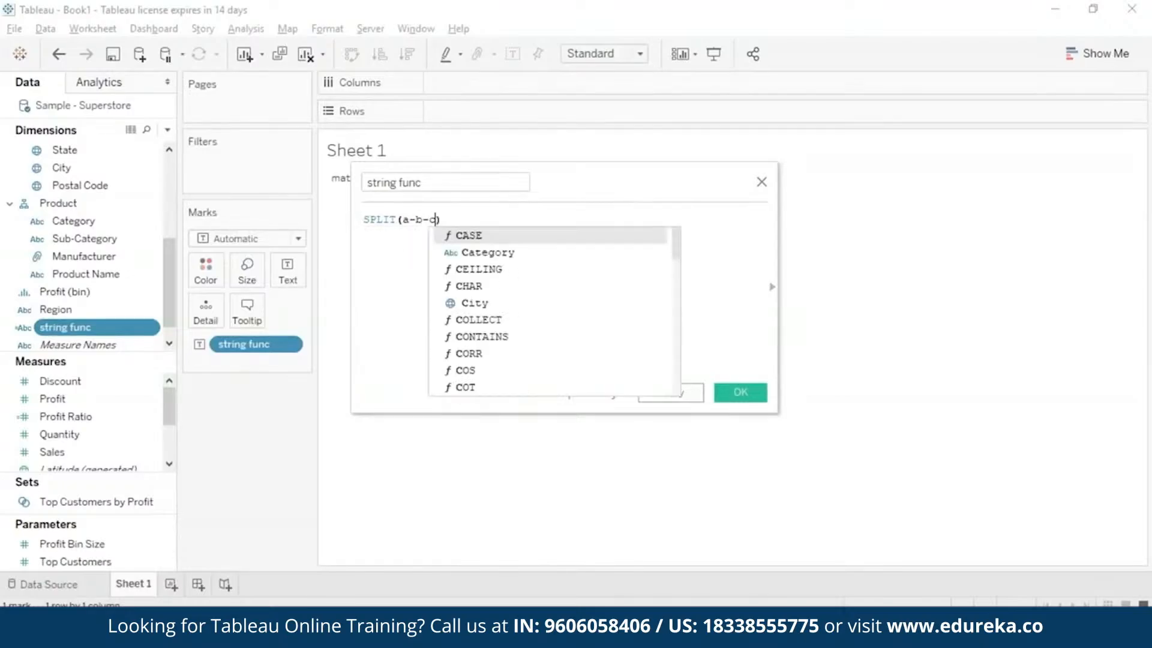
pyautogui.write('d"')
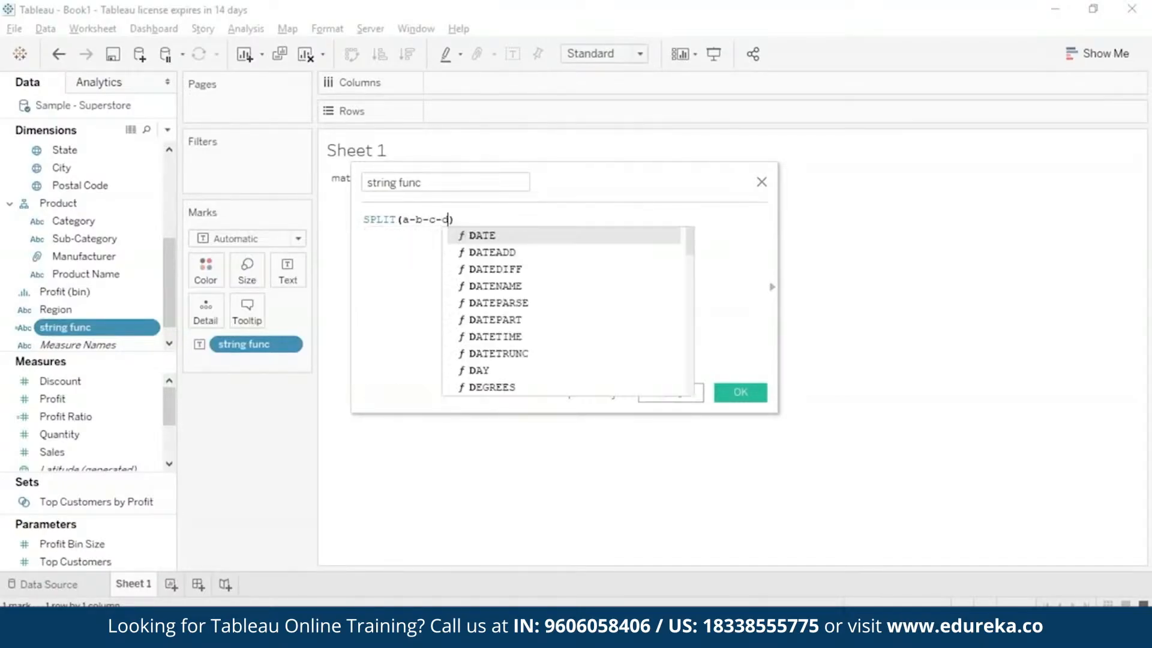
# Enclose the a-b-c-d text in single quotes so it is the string argument of SPLIT.
pyautogui.press('Delete')
pyautogui.write("'")
pyautogui.press('Left')
pyautogui.press('Left')
pyautogui.press('Left')
pyautogui.press('Left')
pyautogui.press('Left')
pyautogui.press('Left')
pyautogui.press('Left')
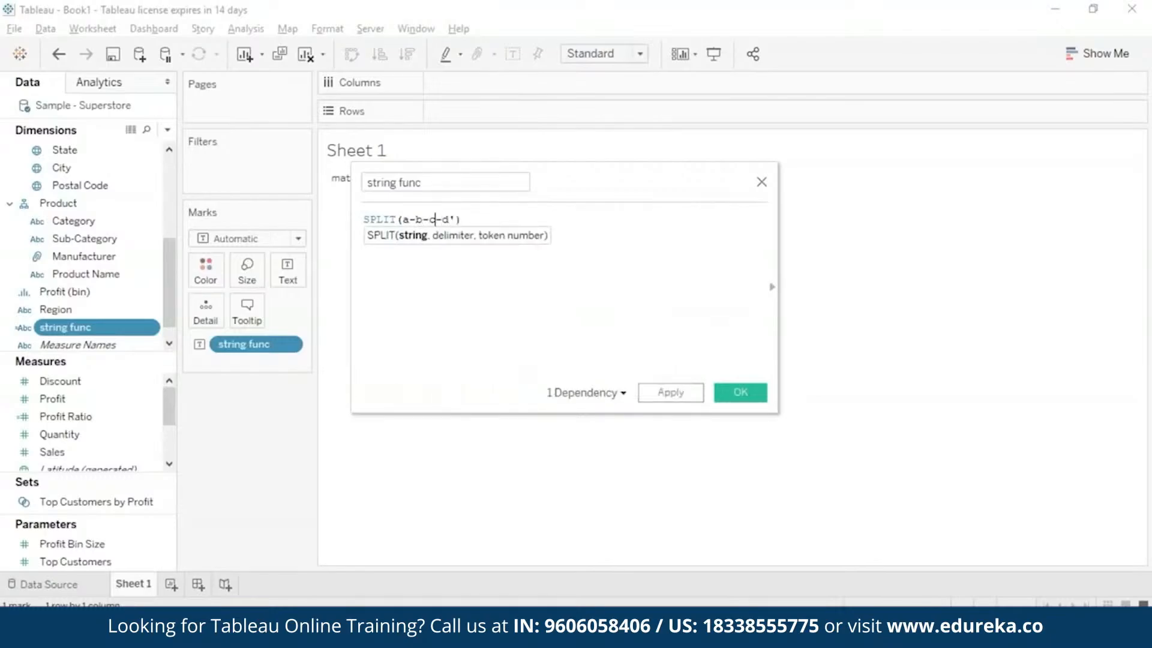
pyautogui.write("'")
pyautogui.press('Right')
pyautogui.press('Right')
pyautogui.press('Right')
pyautogui.press('Right')
pyautogui.press('Right')
pyautogui.press('Right')
pyautogui.press('Right')
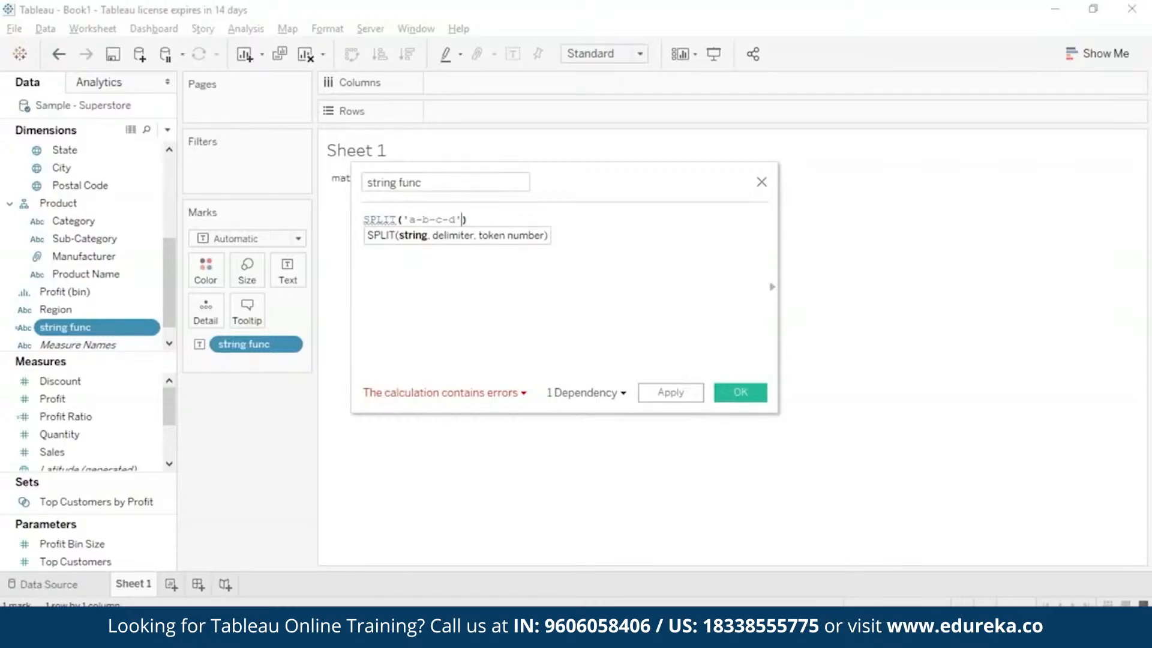
# Complete the SPLIT formula with the delimiter '-' and token number 2, and save the string func calculation.
pyautogui.write(", '")
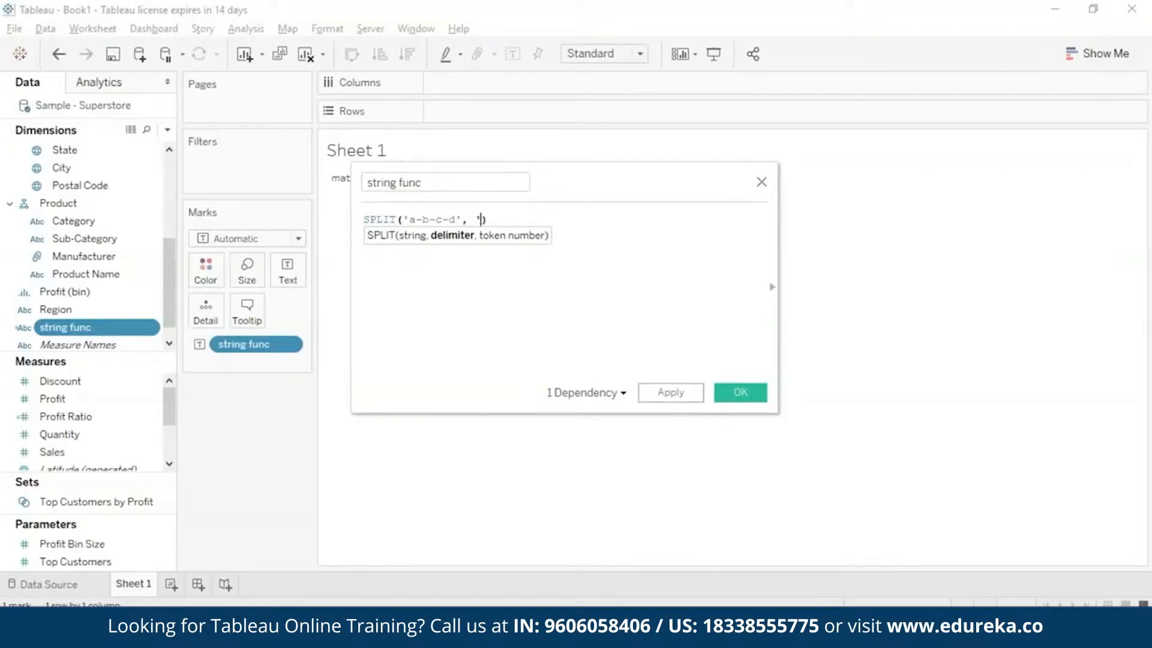
pyautogui.write("-'")
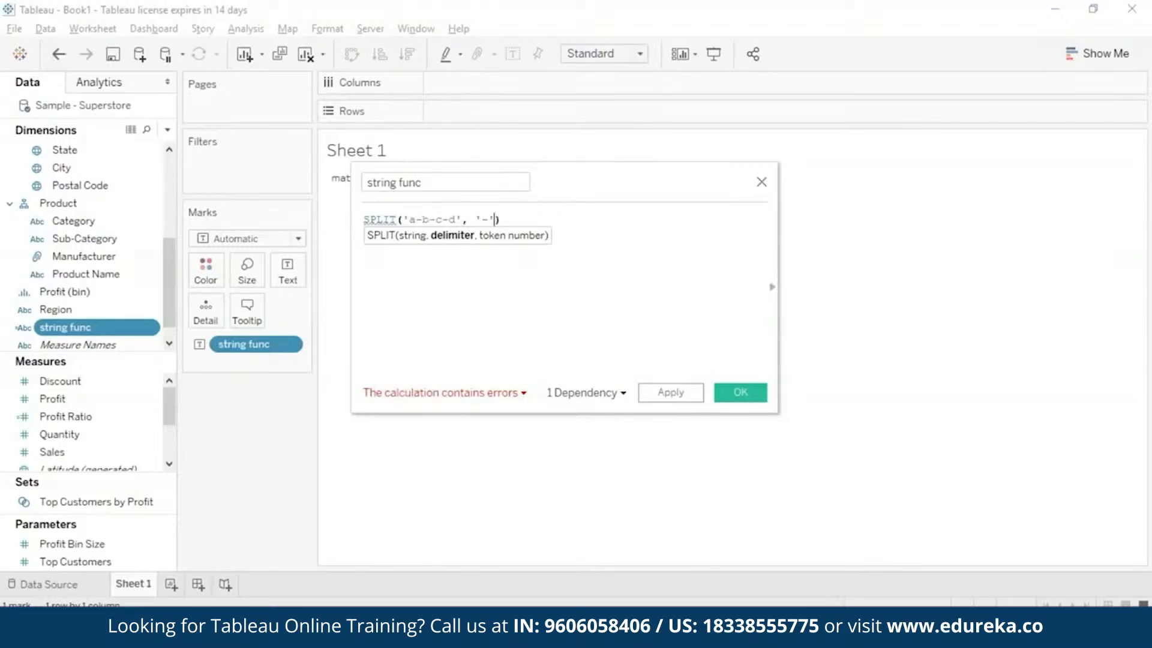
pyautogui.write(',')
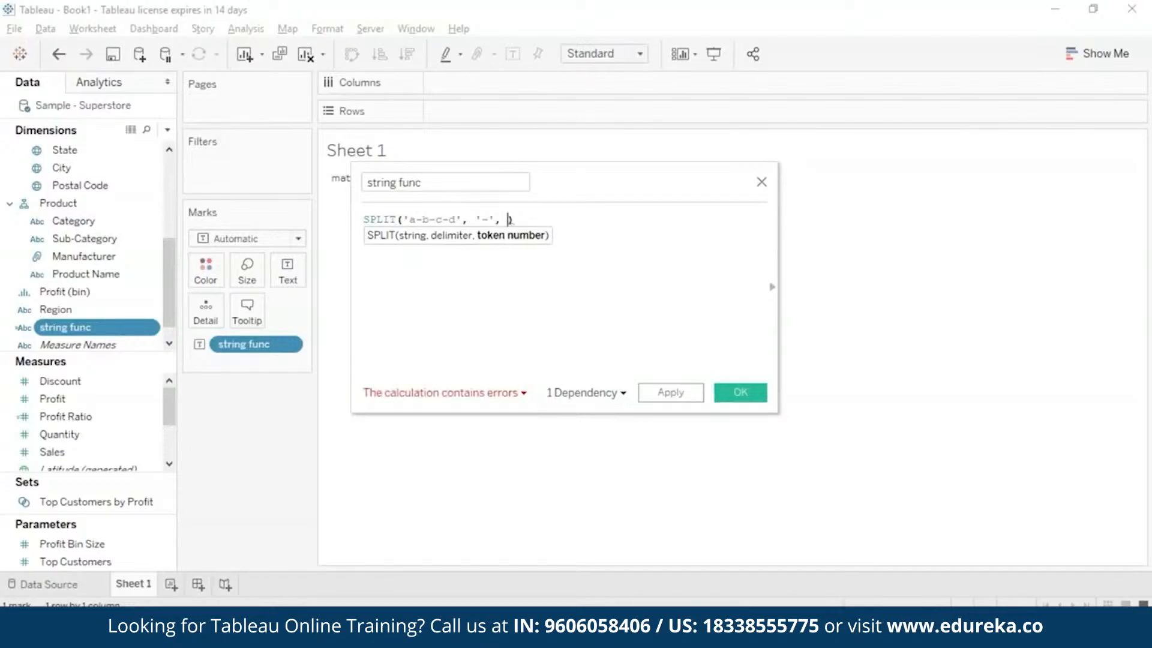
pyautogui.write(' 2')
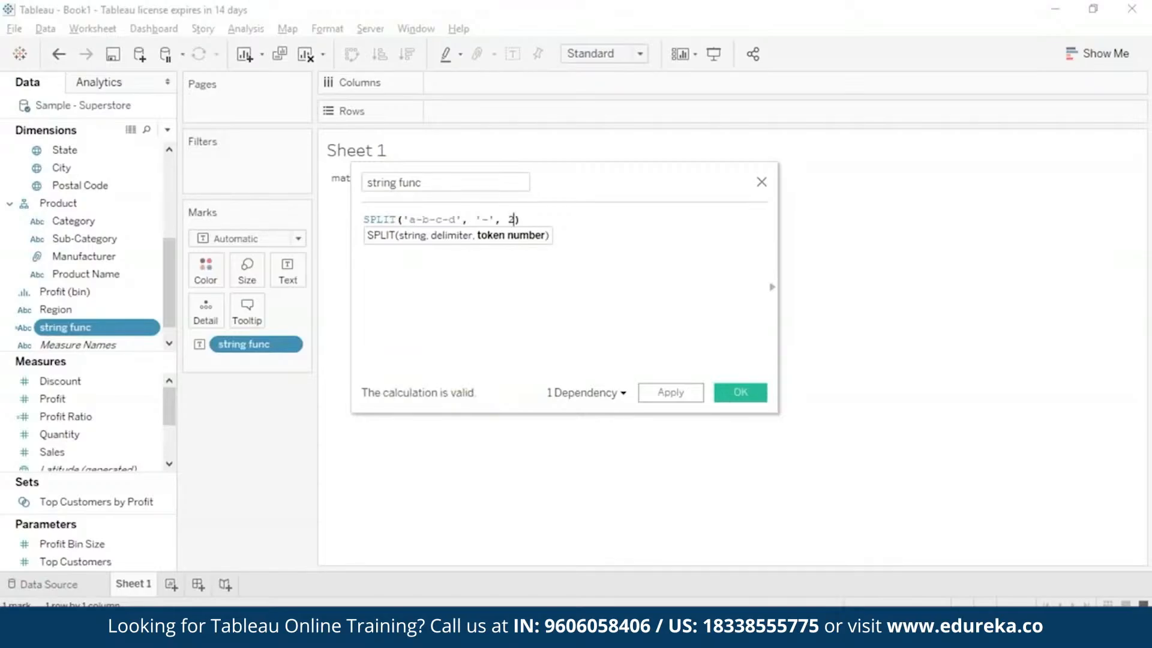
pyautogui.click(421, 220)
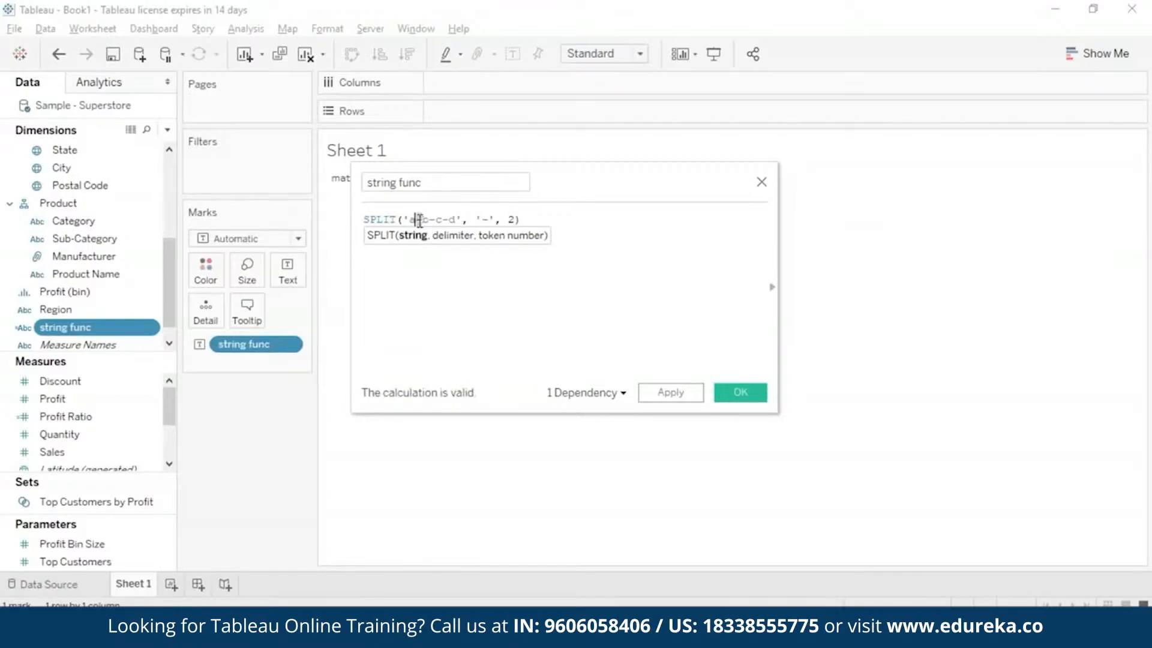
pyautogui.click(578, 257)
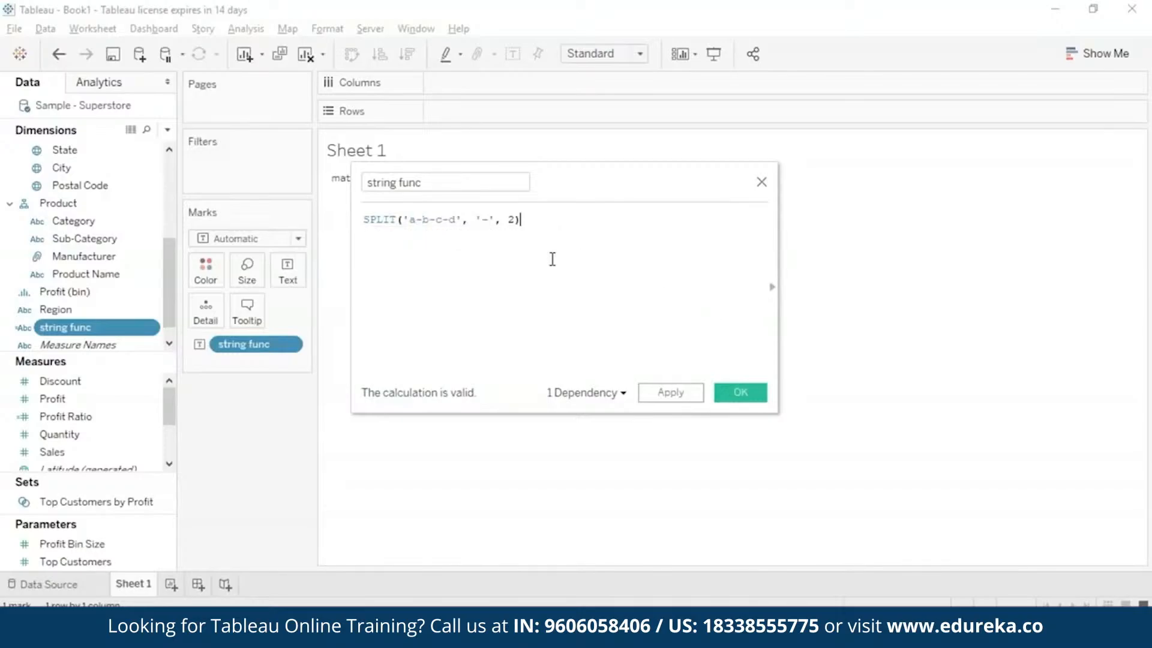
pyautogui.click(739, 393)
pyautogui.moveTo(355, 181)
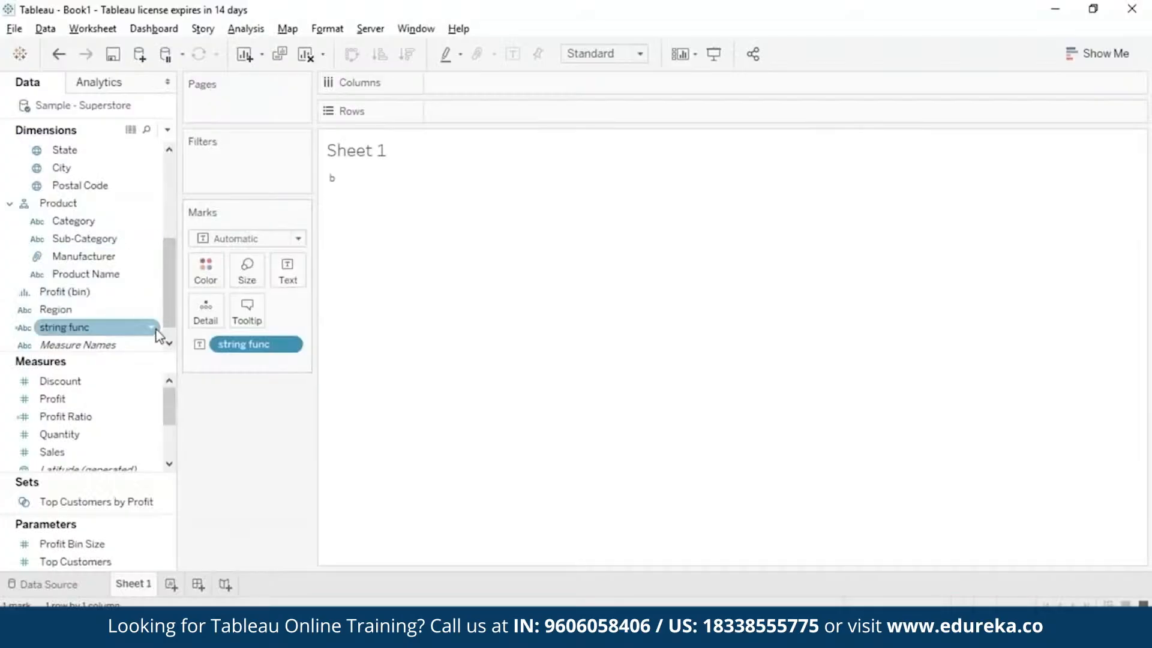
# Change the string func formula to TRIM with the text matador, save it and inspect the mark in the view.
pyautogui.rightClick(158, 328)
pyautogui.click(252, 104)
pyautogui.hotkey('ctrl', 'a')
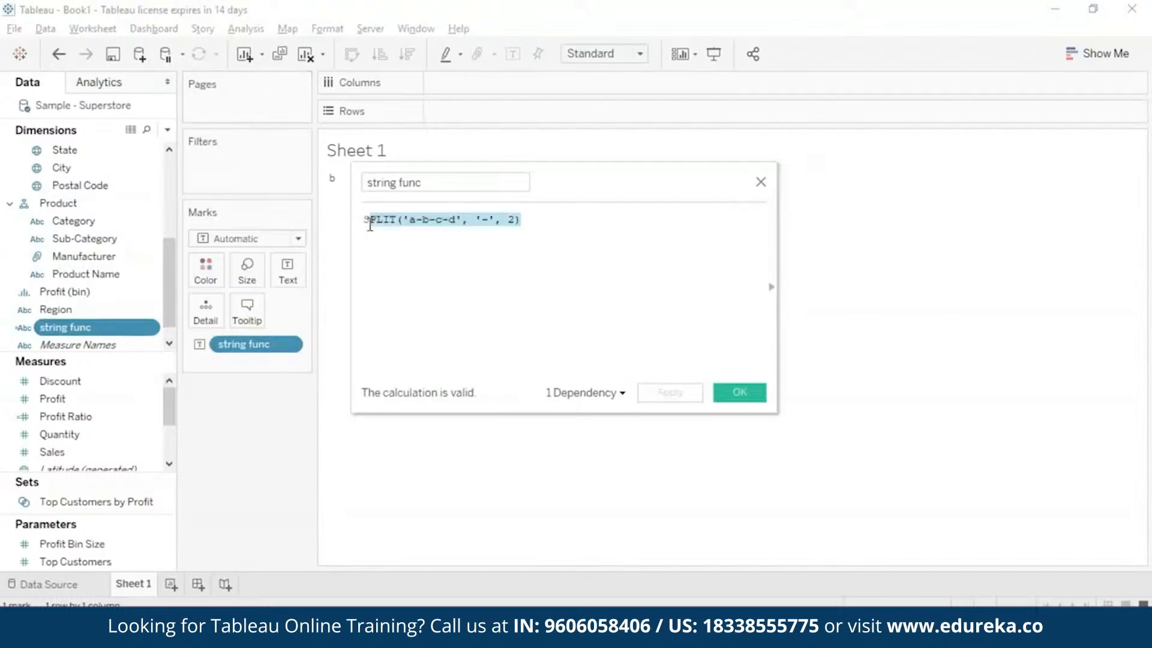
pyautogui.write('trim')
pyautogui.press('Return')
pyautogui.write('""')
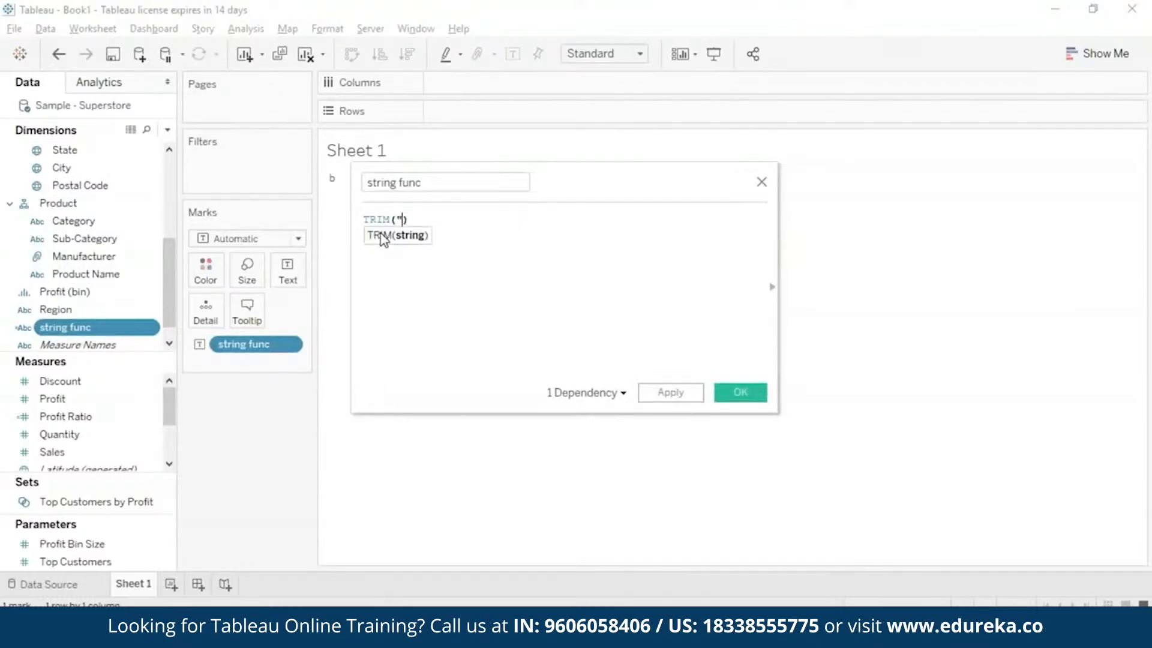
pyautogui.press('Left')
pyautogui.write('matac')
pyautogui.write('or')
pyautogui.click(740, 392)
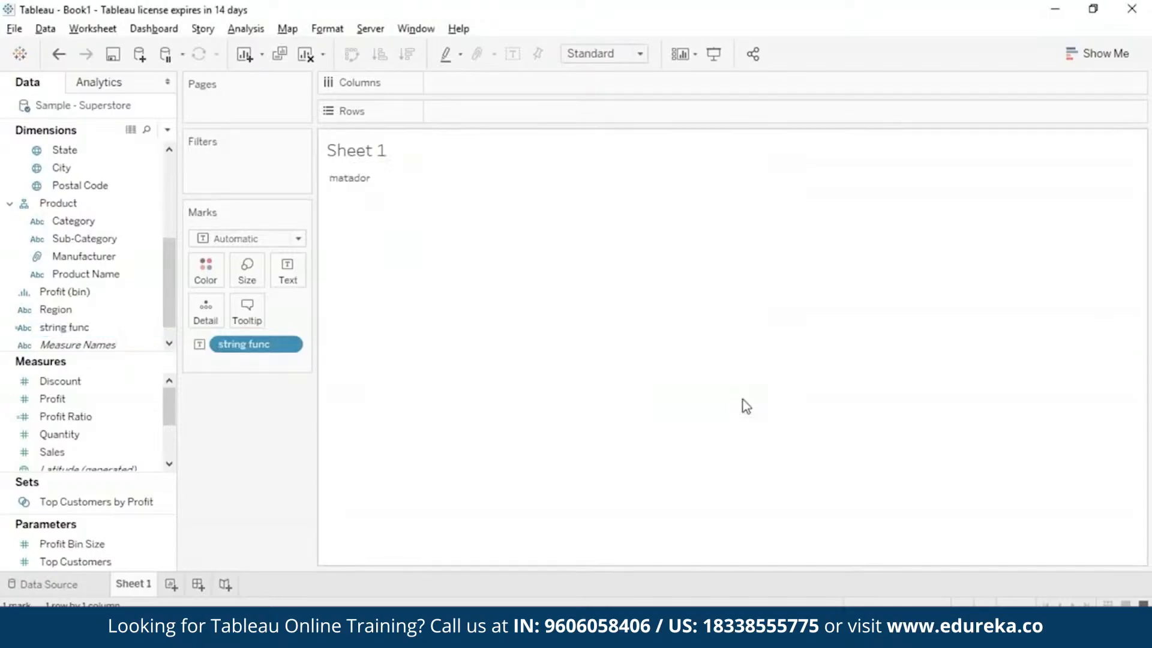
pyautogui.click(360, 179)
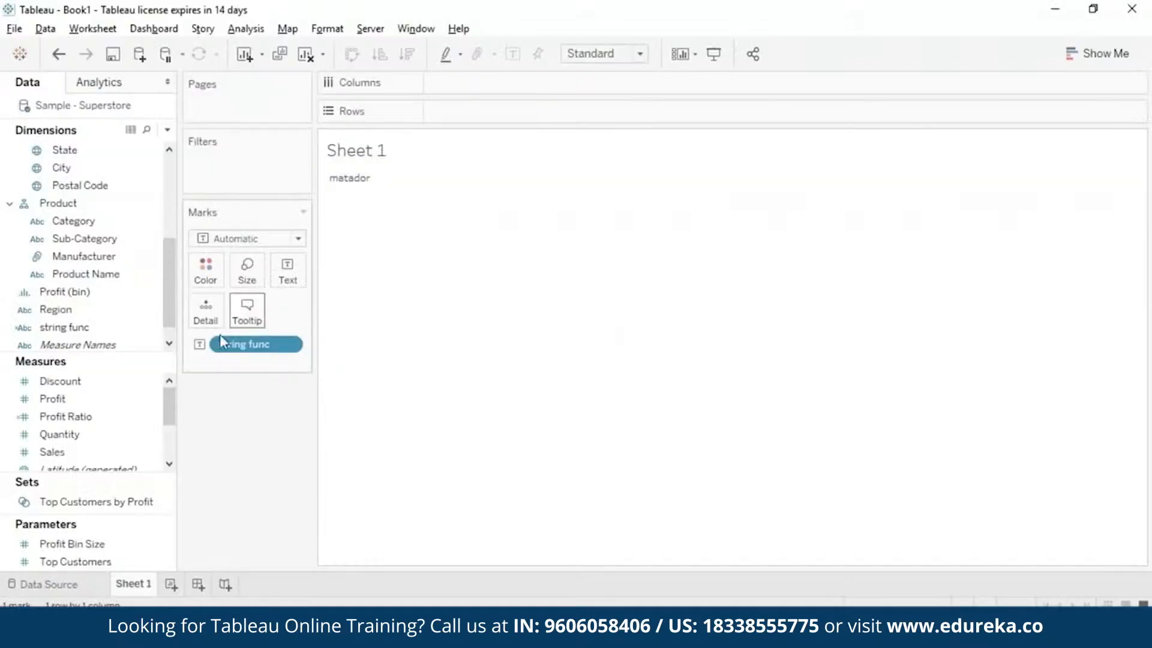
# Change the string func formula to UPPER("mAtAdOR"), save it and inspect the resulting mark in the view.
pyautogui.rightClick(154, 331)
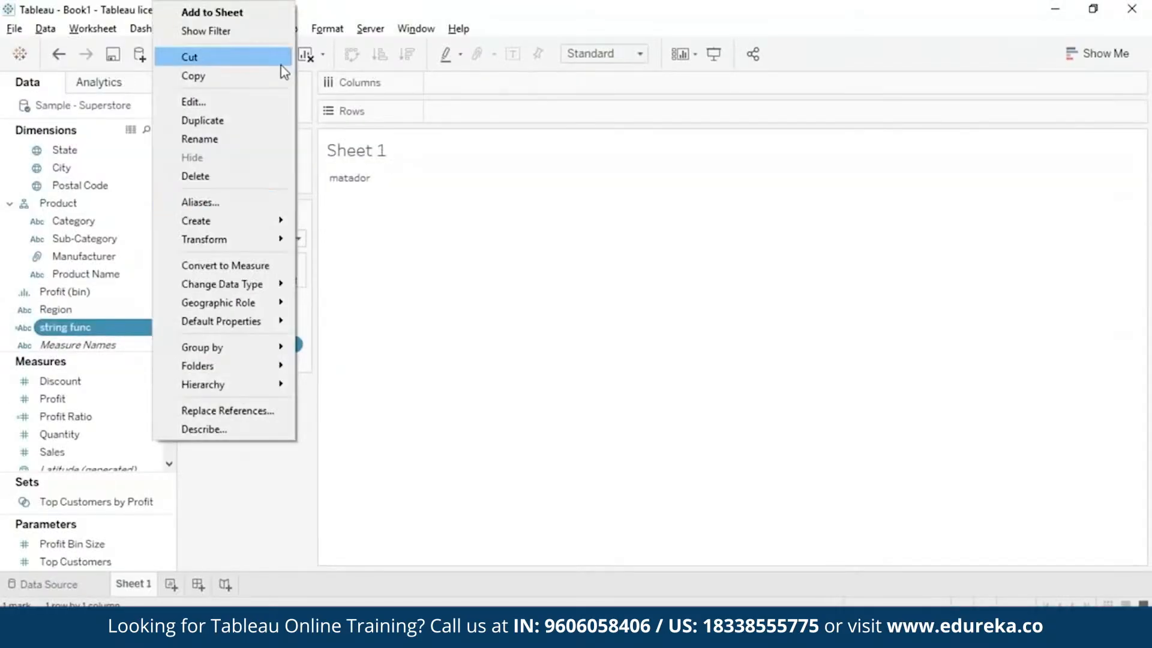
pyautogui.click(276, 103)
pyautogui.hotkey('ctrl', 'a')
pyautogui.write('upp')
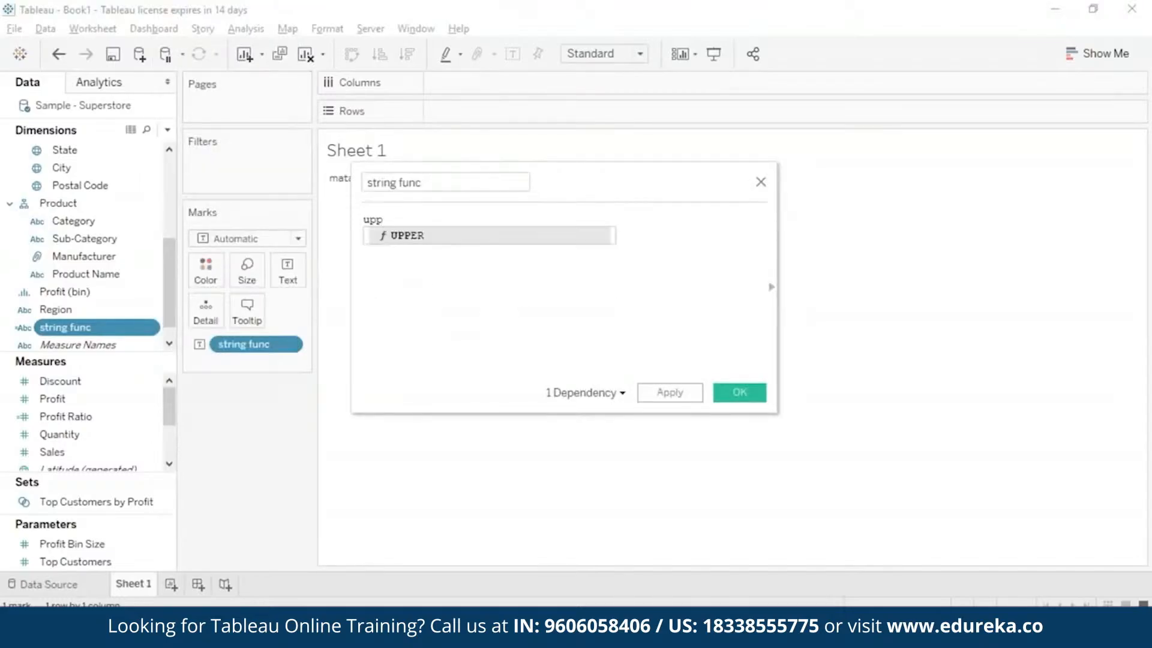
pyautogui.press('Return')
pyautogui.write('"mAt')
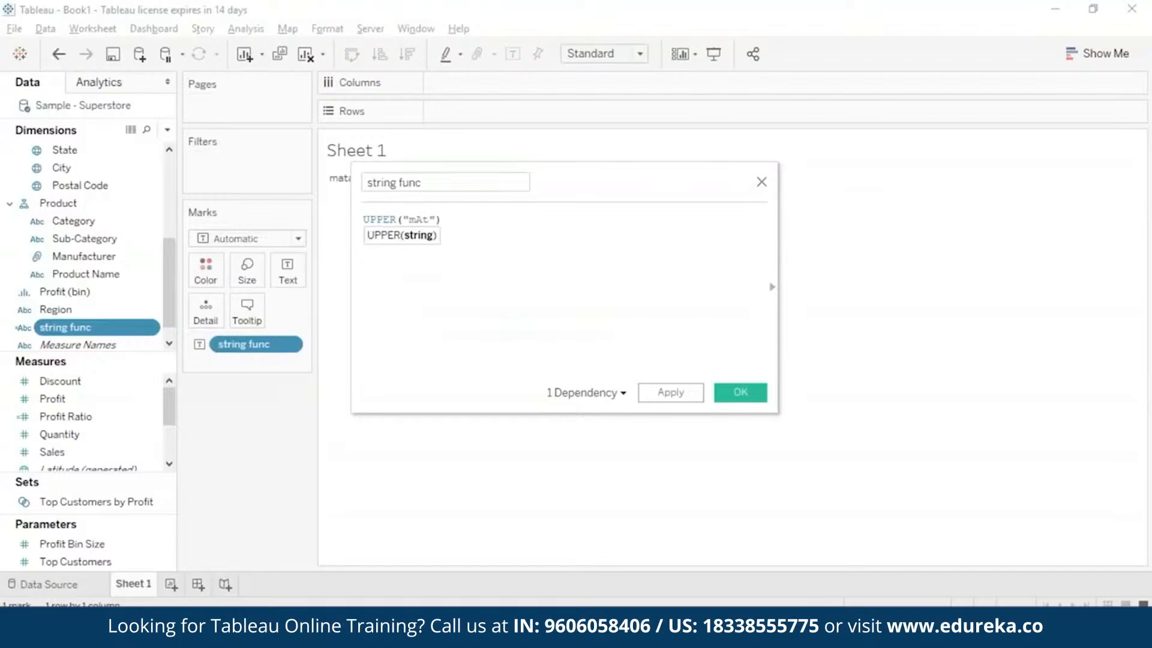
pyautogui.write('AdOR')
pyautogui.click(743, 393)
pyautogui.click(367, 180)
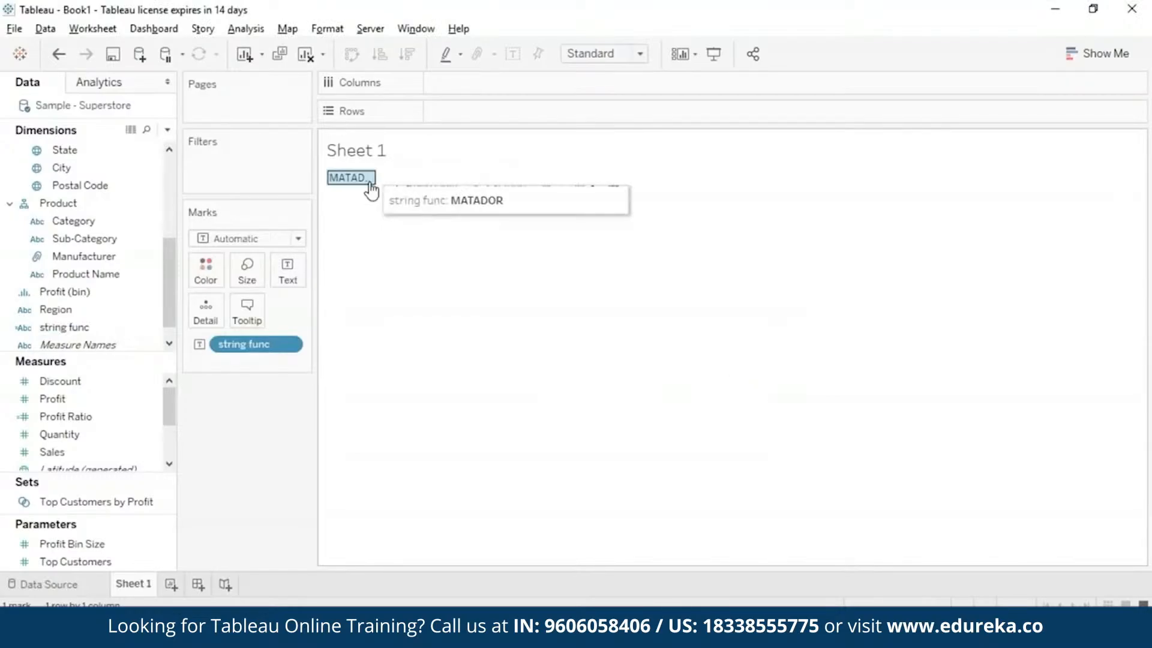
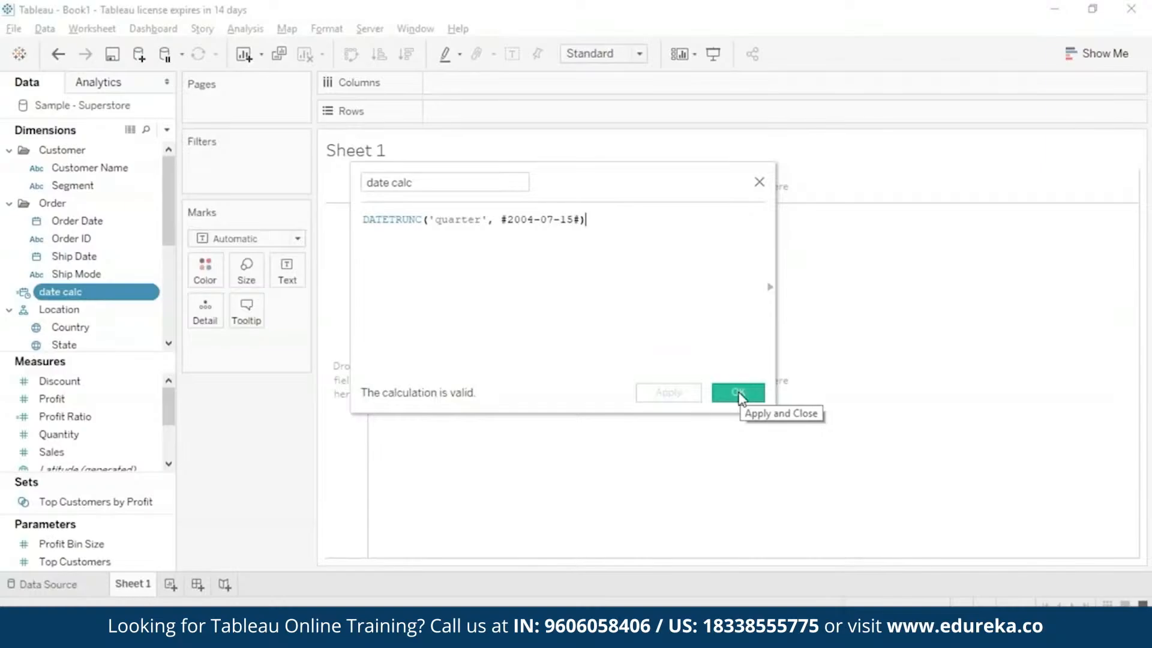
# Save the DATETRUNC calculation, place date calc as text in the view at the continuous Day level, and inspect the mark.
pyautogui.click(739, 397)
pyautogui.moveTo(134, 293); pyautogui.dragTo(287, 275)
pyautogui.click(288, 343)
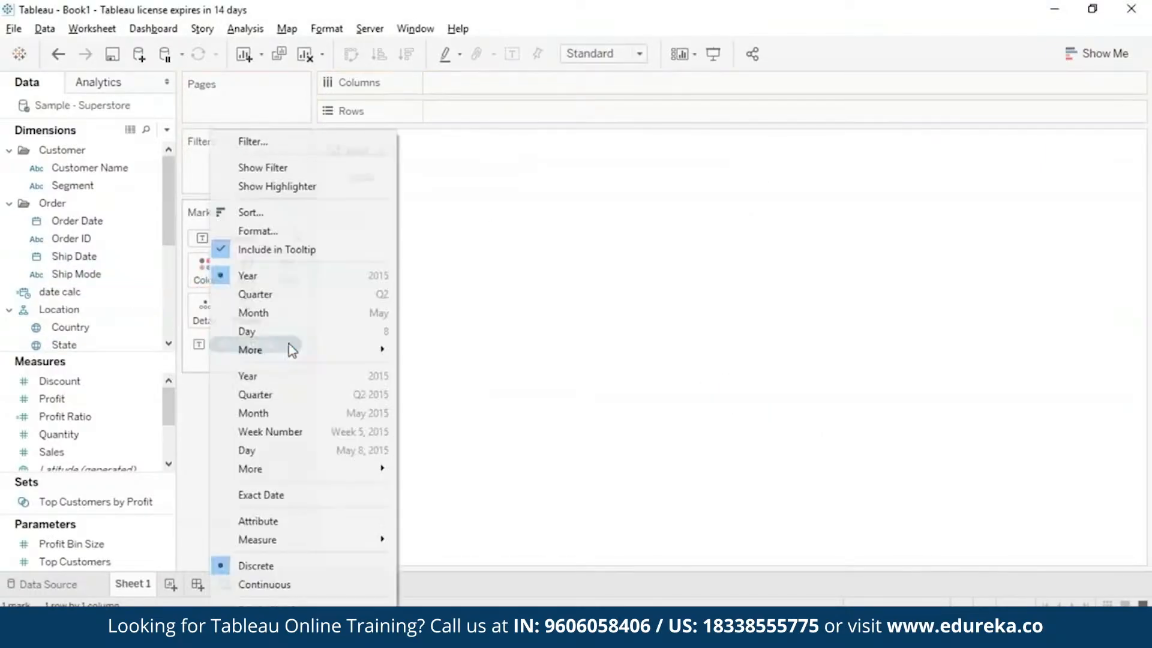
pyautogui.click(348, 456)
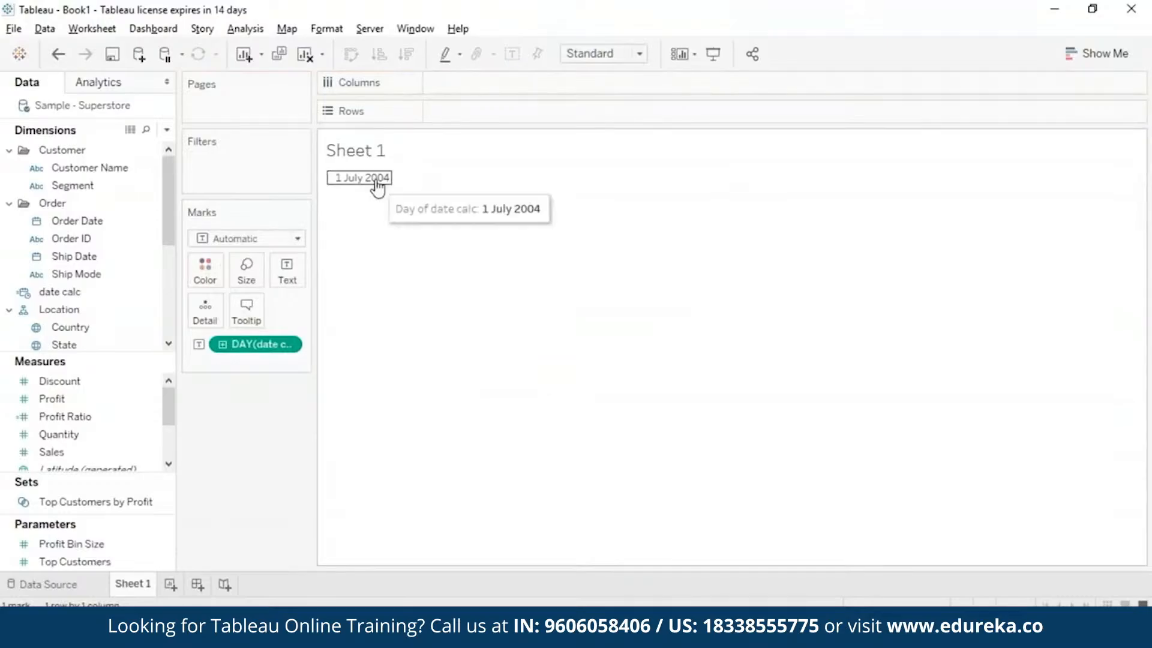
pyautogui.click(378, 187)
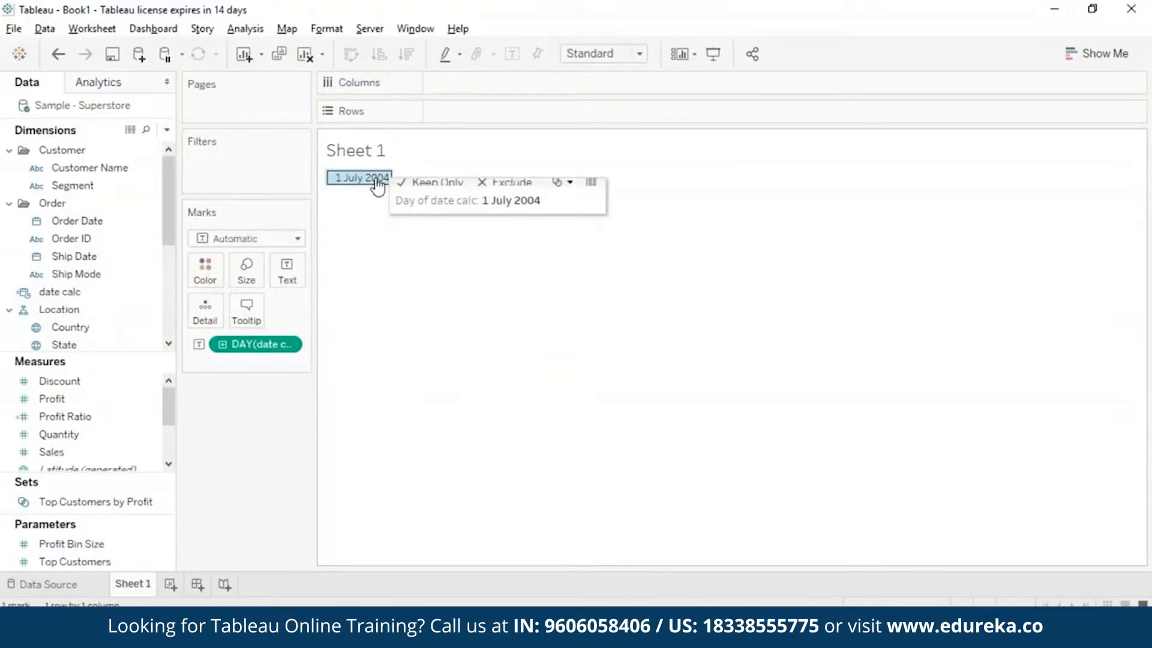
pyautogui.click(487, 324)
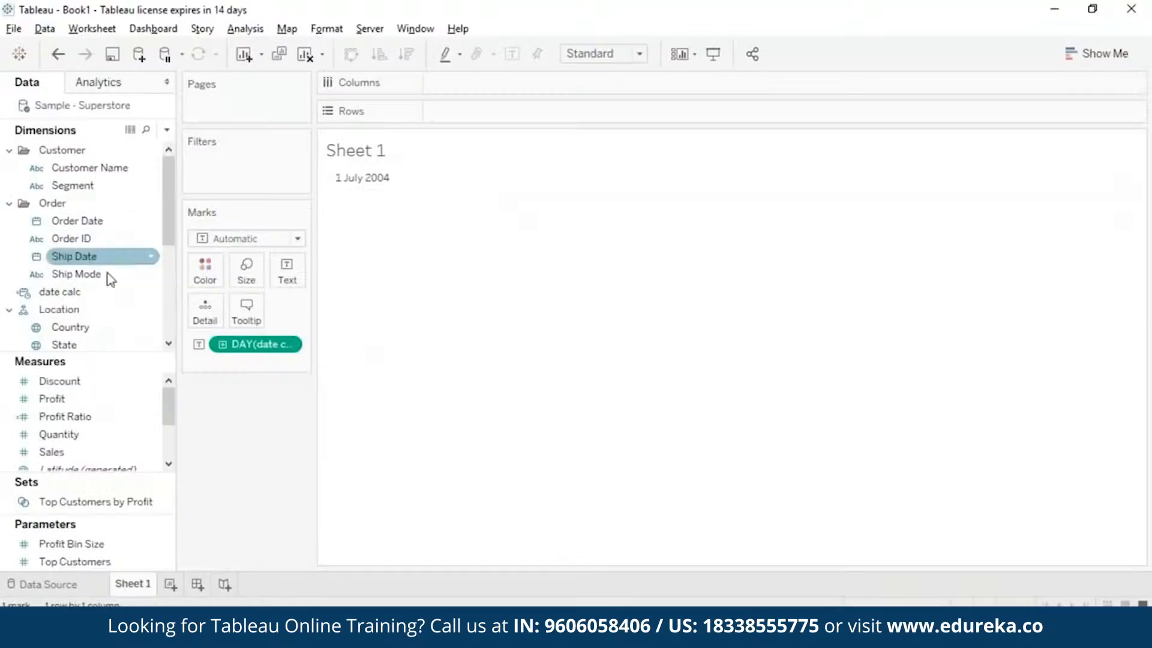
# Clear date calc from the view, change its formula to DAY(#2004-07-15#), save it and show it as text.
pyautogui.click(294, 342)
pyautogui.moveTo(258, 342); pyautogui.dragTo(170, 327)
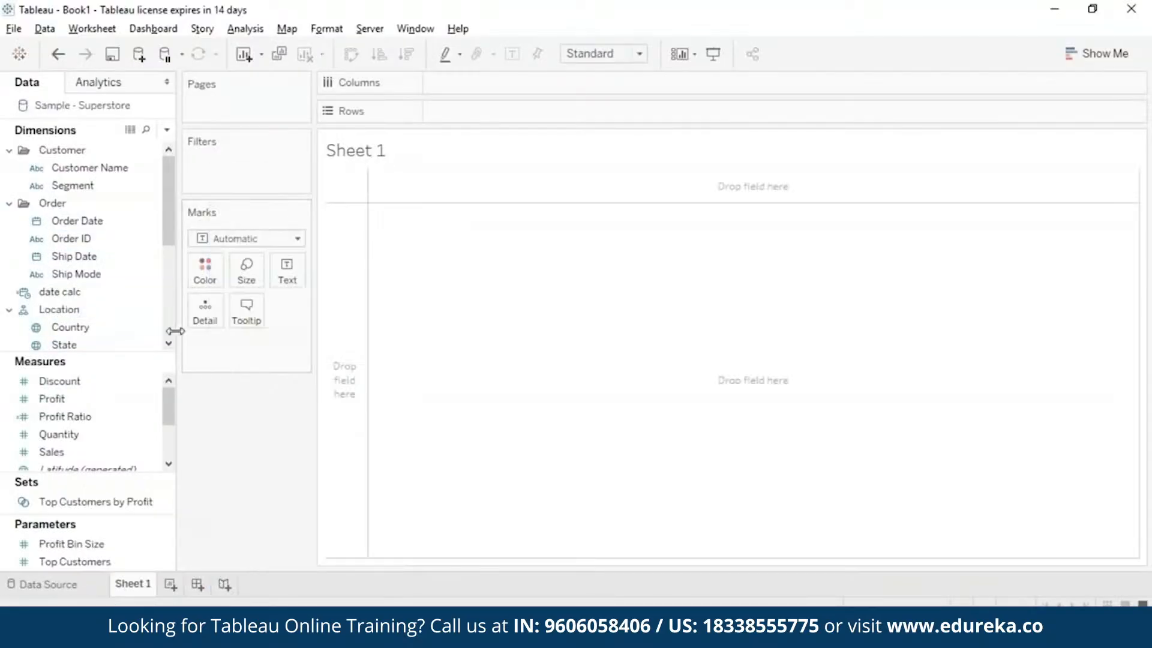
pyautogui.click(150, 294)
pyautogui.click(260, 85)
pyautogui.moveTo(490, 219); pyautogui.dragTo(428, 220)
pyautogui.press('BackSpace')
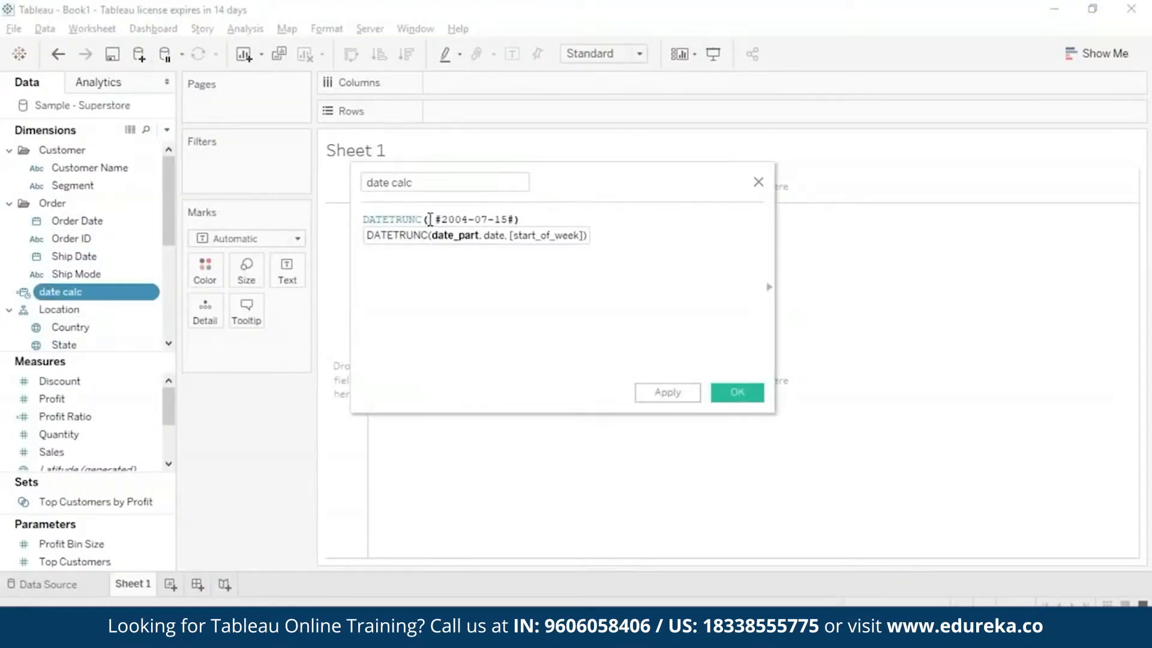
pyautogui.doubleClick(393, 219)
pyautogui.write('DAY')
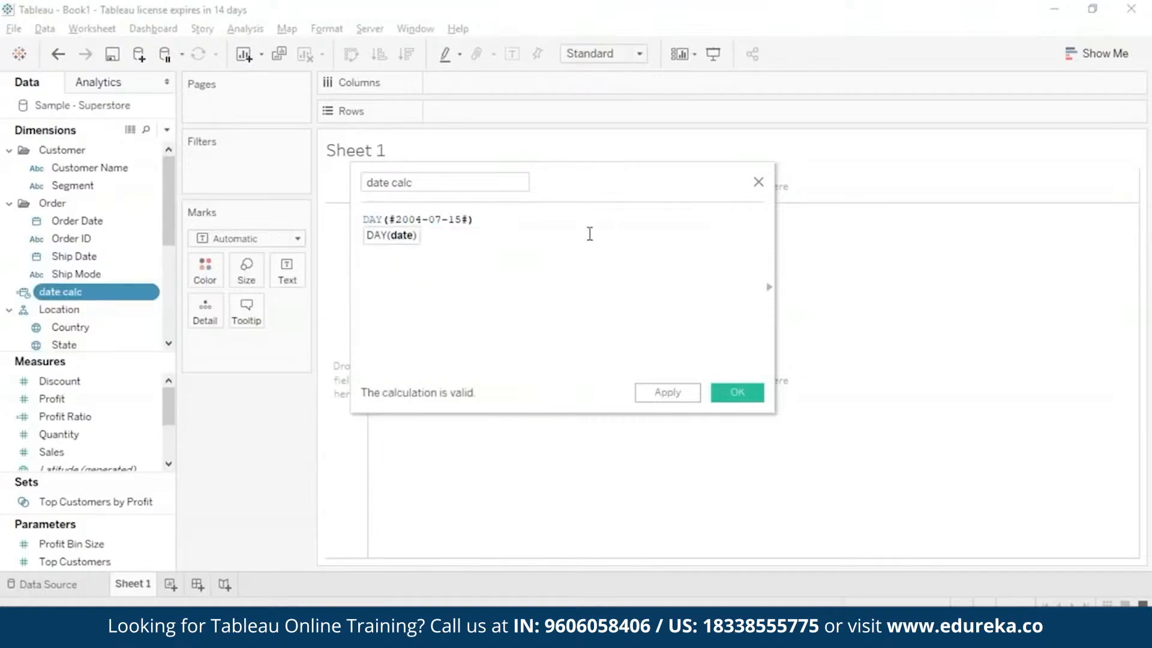
pyautogui.click(737, 392)
pyautogui.moveTo(98, 292); pyautogui.dragTo(287, 270)
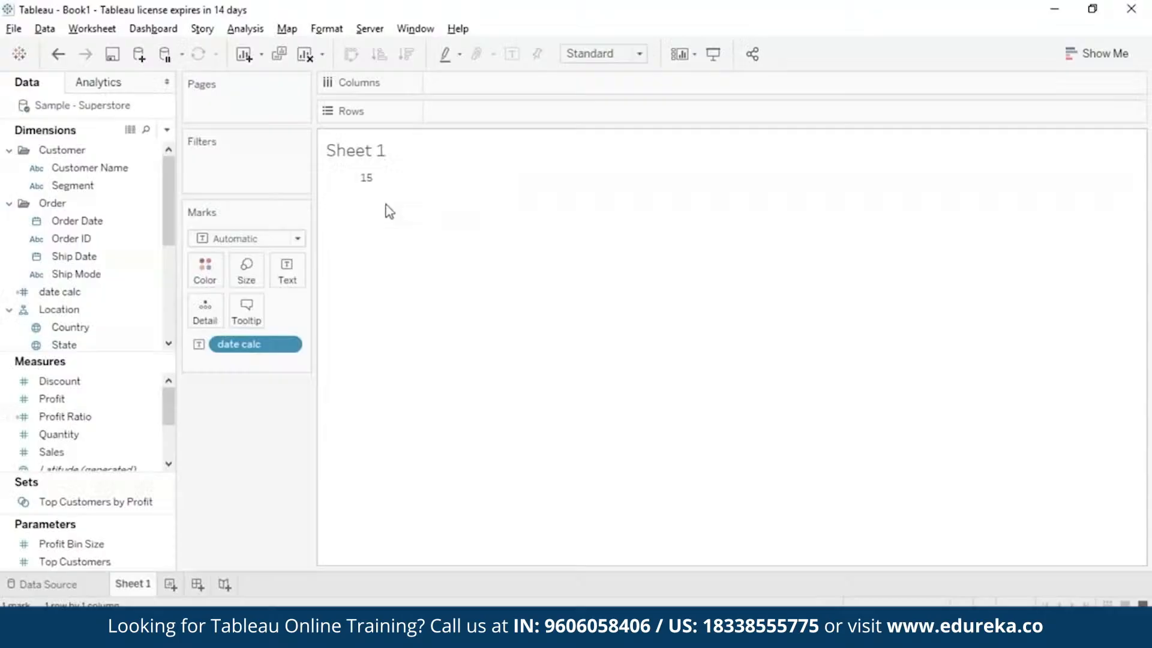
# Remove the date calc field from the Marks card.
pyautogui.click(146, 291)
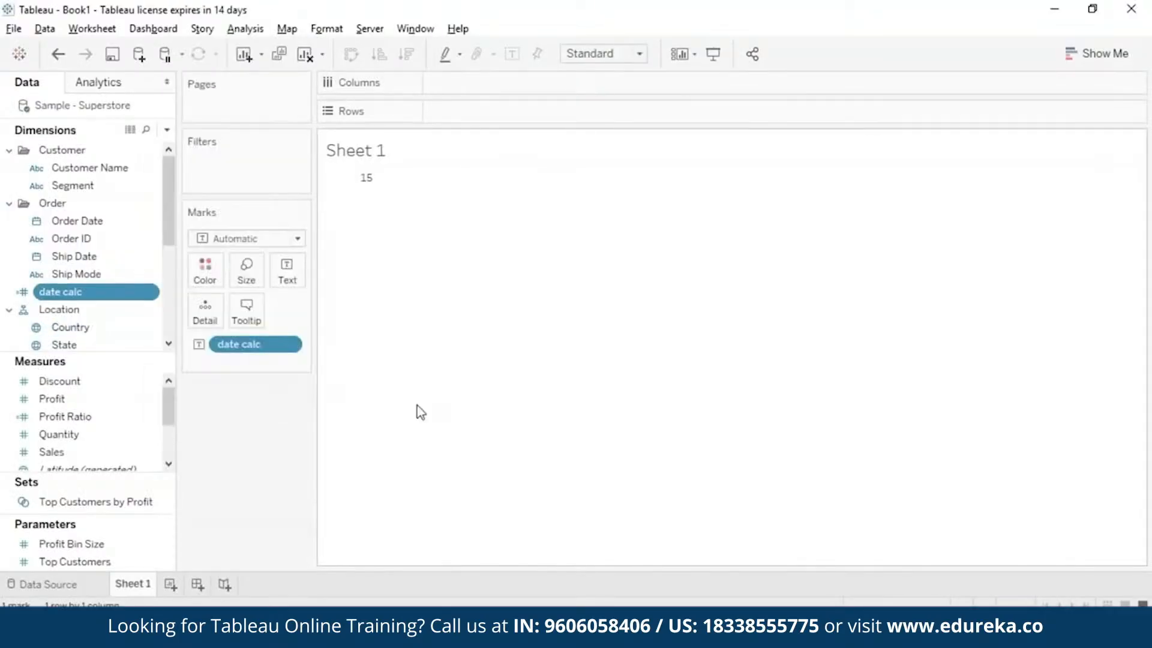
pyautogui.rightClick(234, 342)
pyautogui.click(276, 605)
# Change the date calc formula to ISDATE("February 30,2015"), save it and show it as text in the view.
pyautogui.click(155, 293)
pyautogui.click(255, 84)
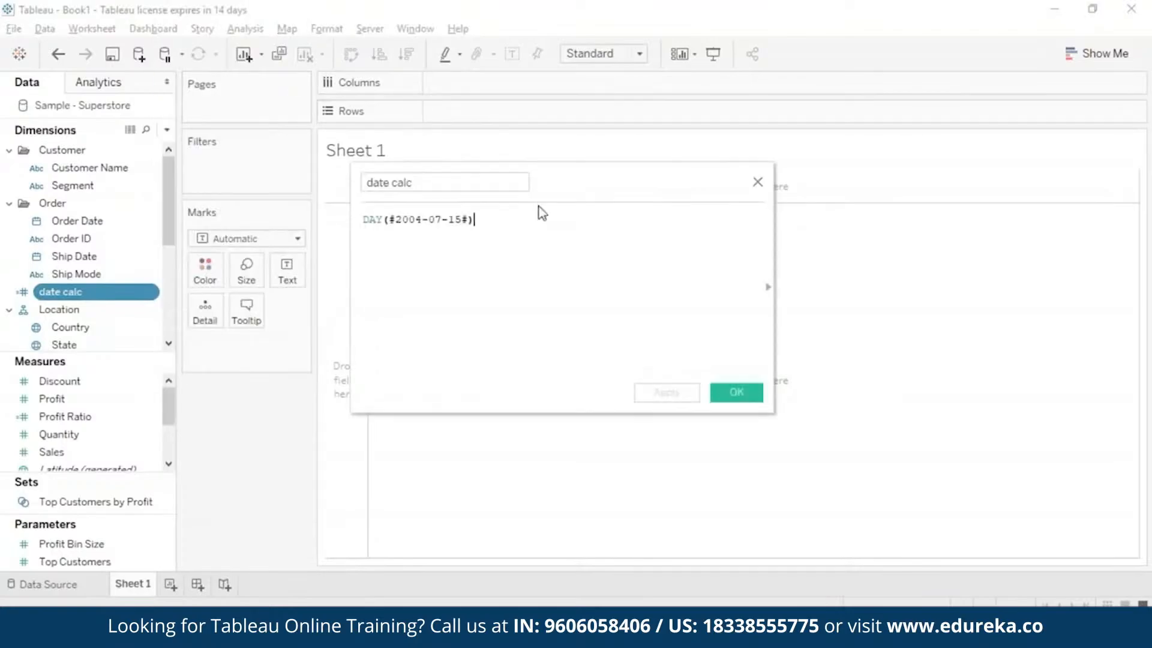
pyautogui.moveTo(498, 217); pyautogui.dragTo(362, 216)
pyautogui.write('isdate')
pyautogui.press('Return')
pyautogui.write('""')
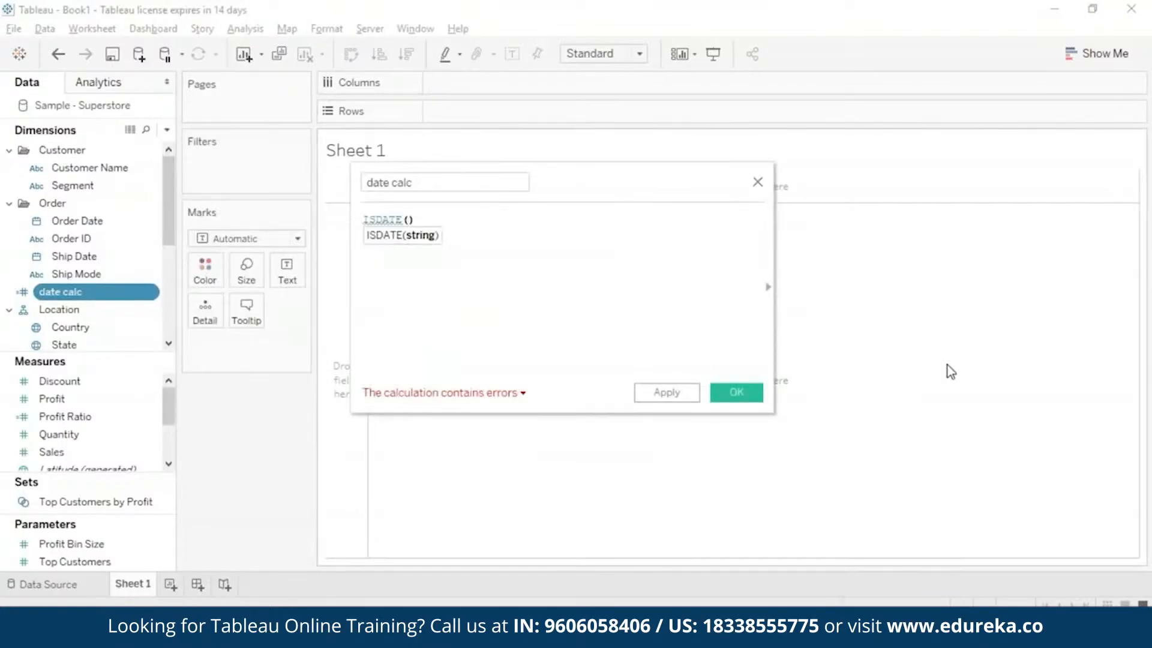
pyautogui.write('Feb')
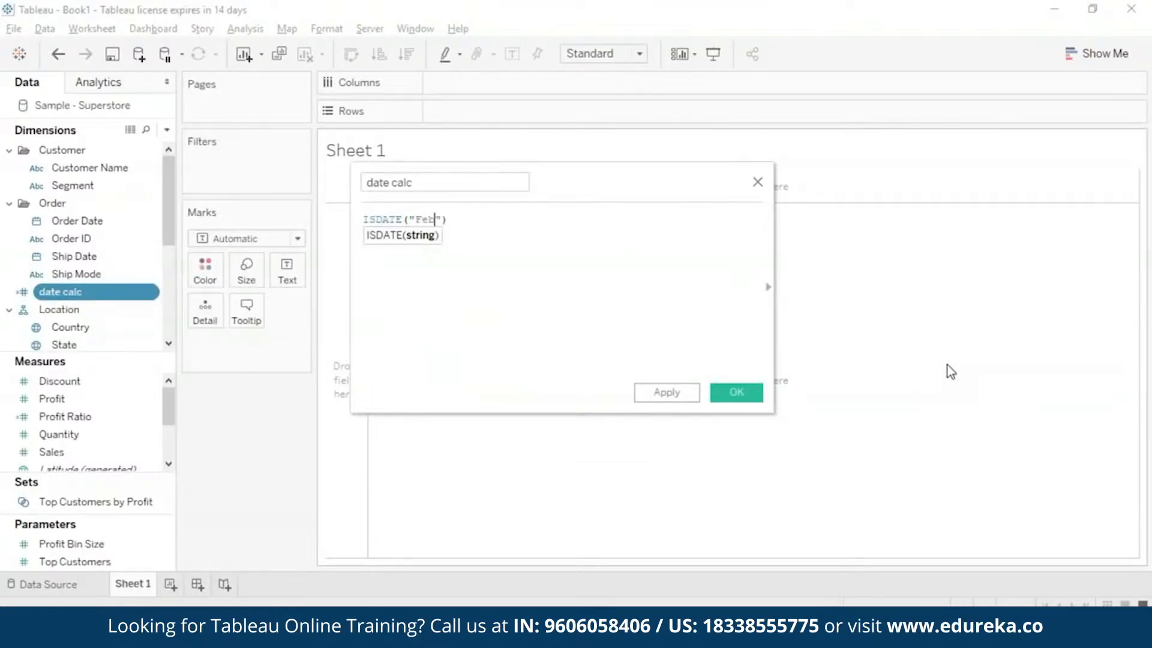
pyautogui.write('ruary 30,2015')
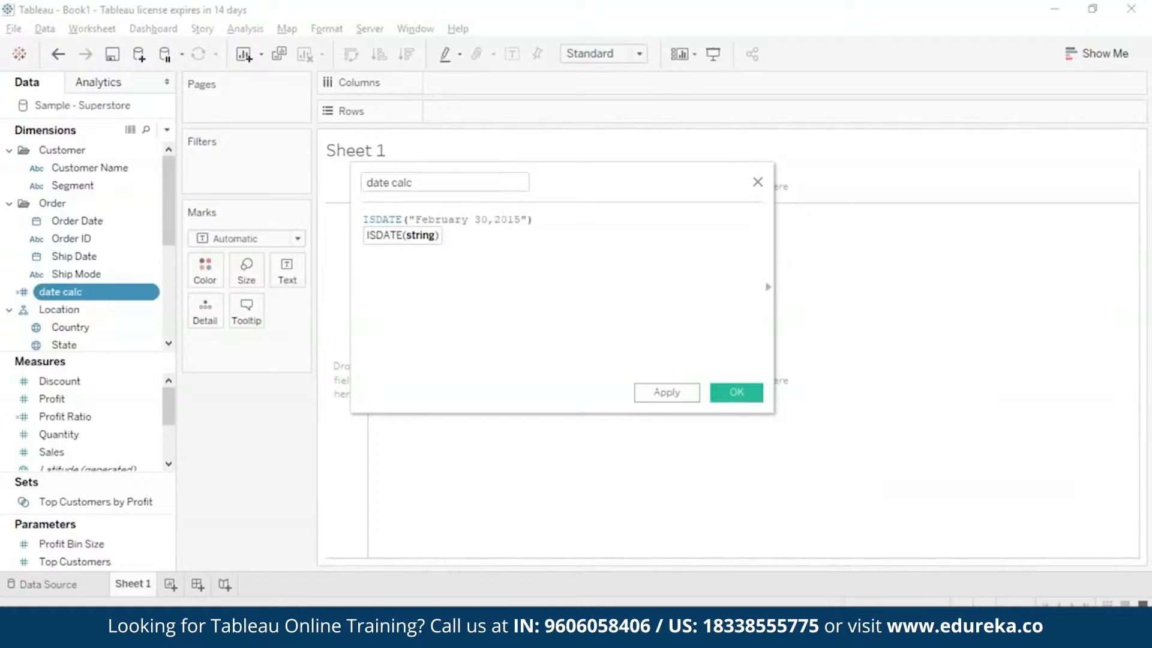
pyautogui.click(734, 405)
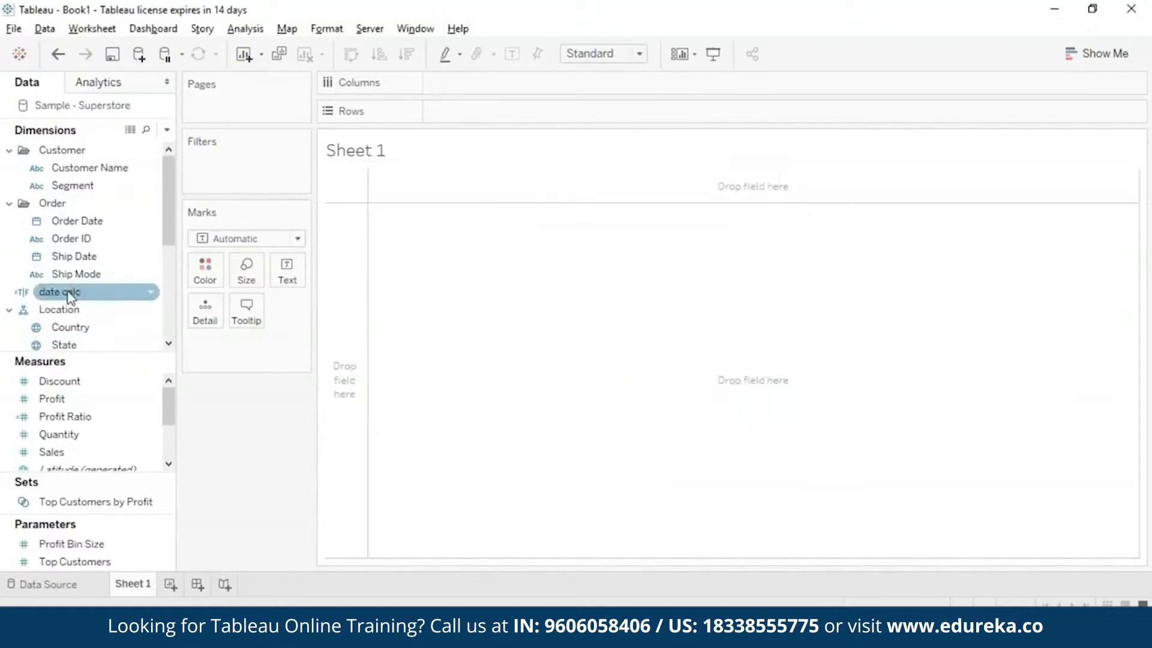
pyautogui.moveTo(67, 291); pyautogui.dragTo(287, 271)
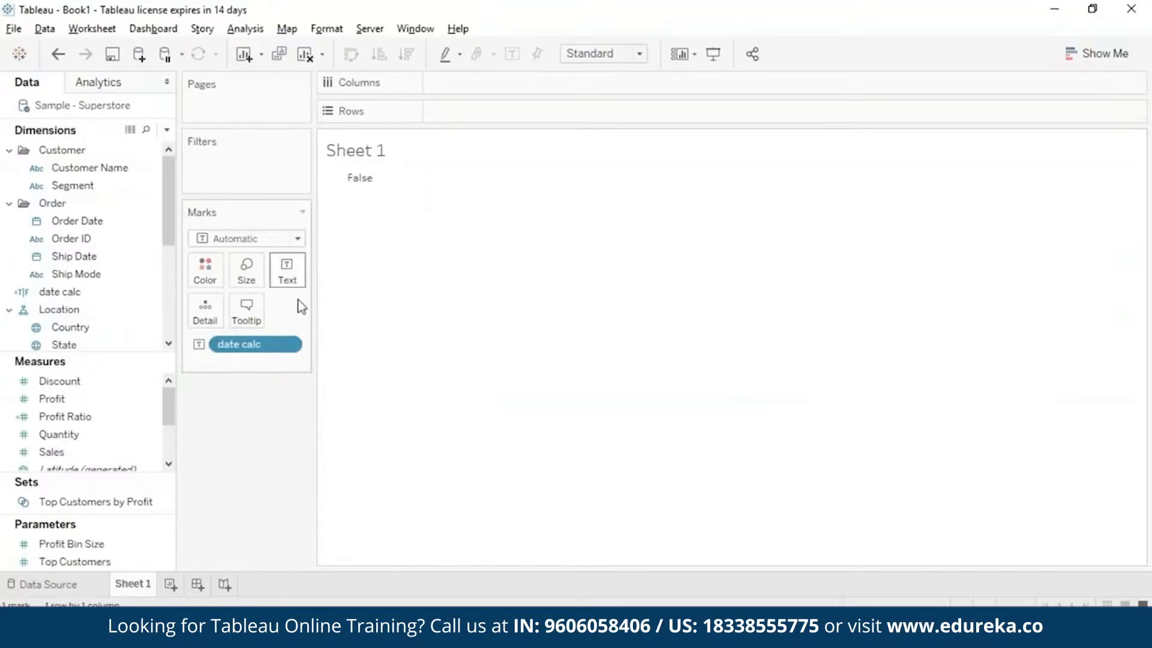
pyautogui.click(287, 349)
pyautogui.click(287, 349)
pyautogui.click(286, 348)
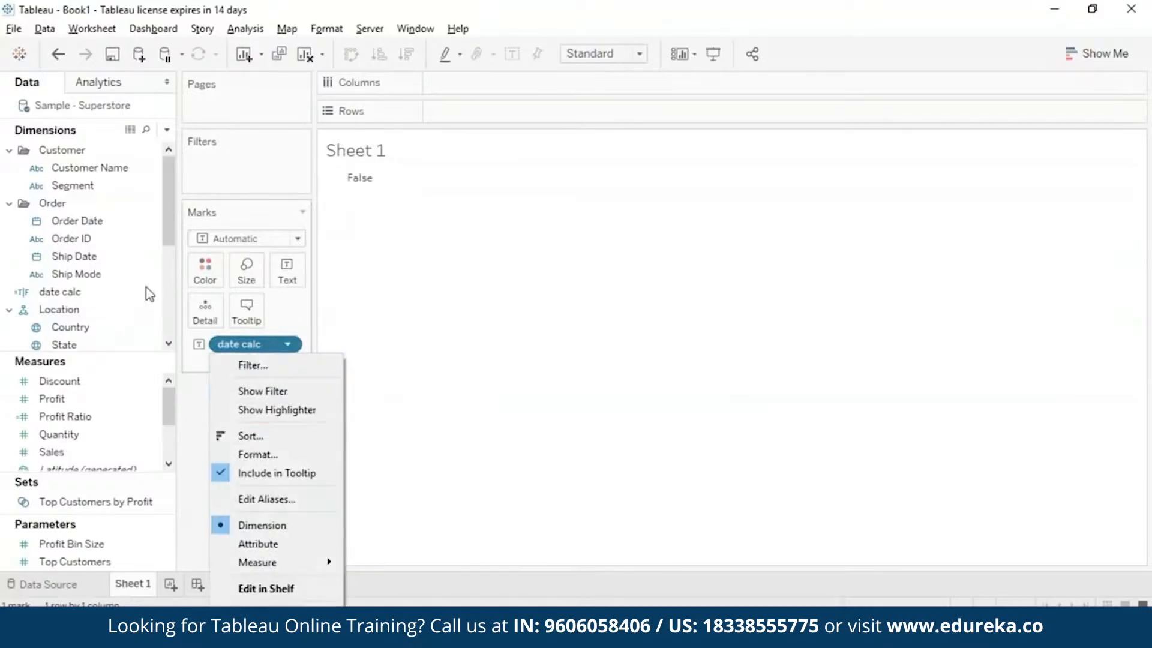
# Change the day in the ISDATE argument to 28, making it "February 28,2015", and save the date calc calculation.
pyautogui.click(153, 292)
pyautogui.click(198, 99)
pyautogui.click(488, 225)
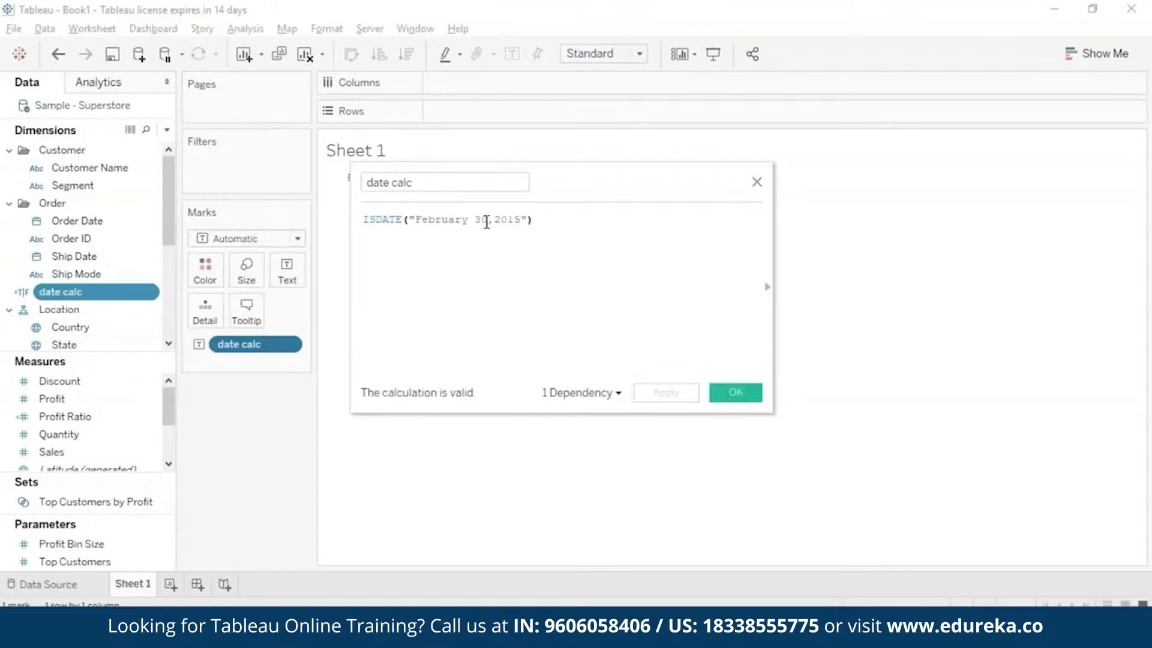
pyautogui.press('BackSpace')
pyautogui.press('BackSpace')
pyautogui.write('28')
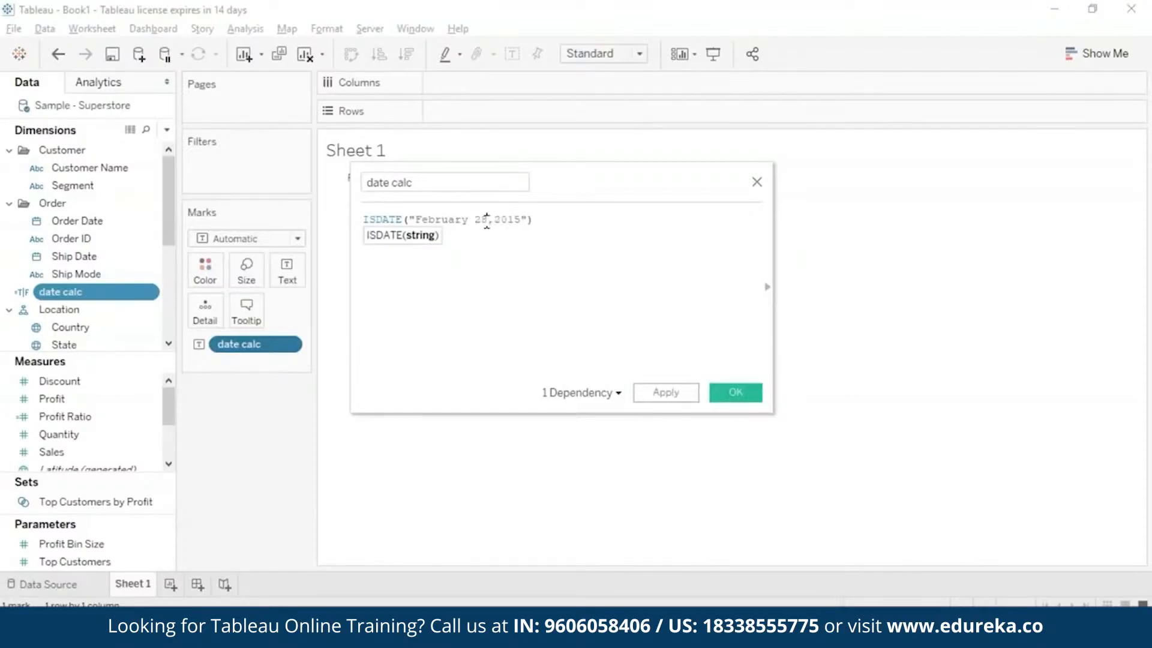
pyautogui.click(748, 397)
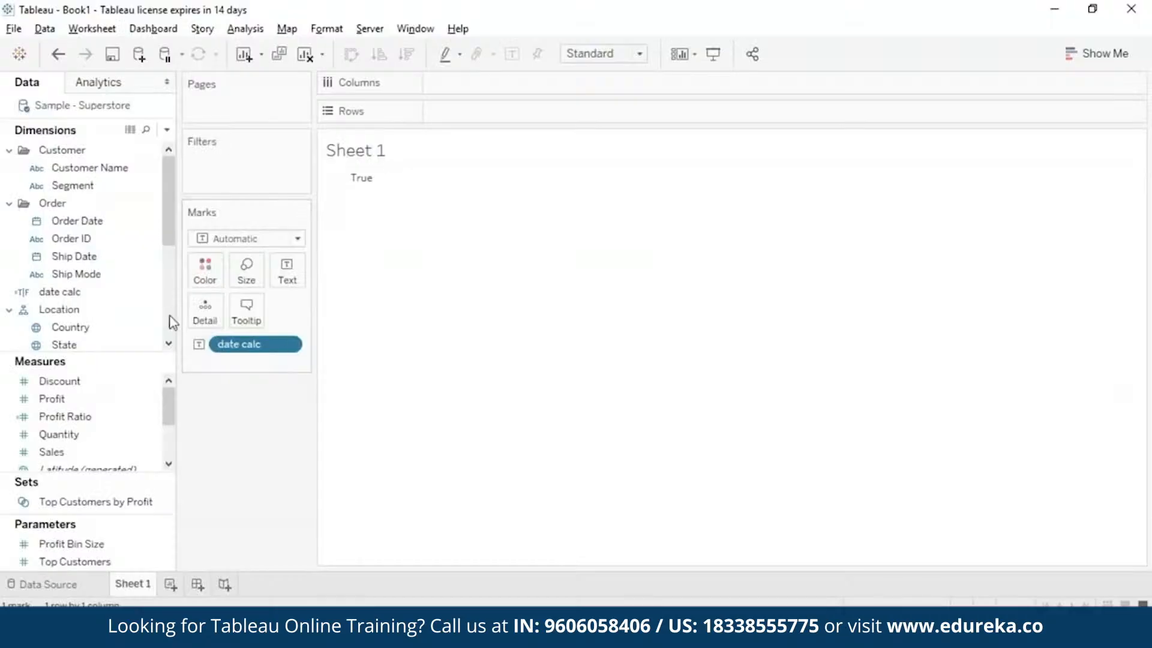
# Replace the date calc formula with MAKEDATE using year 2015, month 3 and day 15, and save it.
pyautogui.rightClick(150, 293)
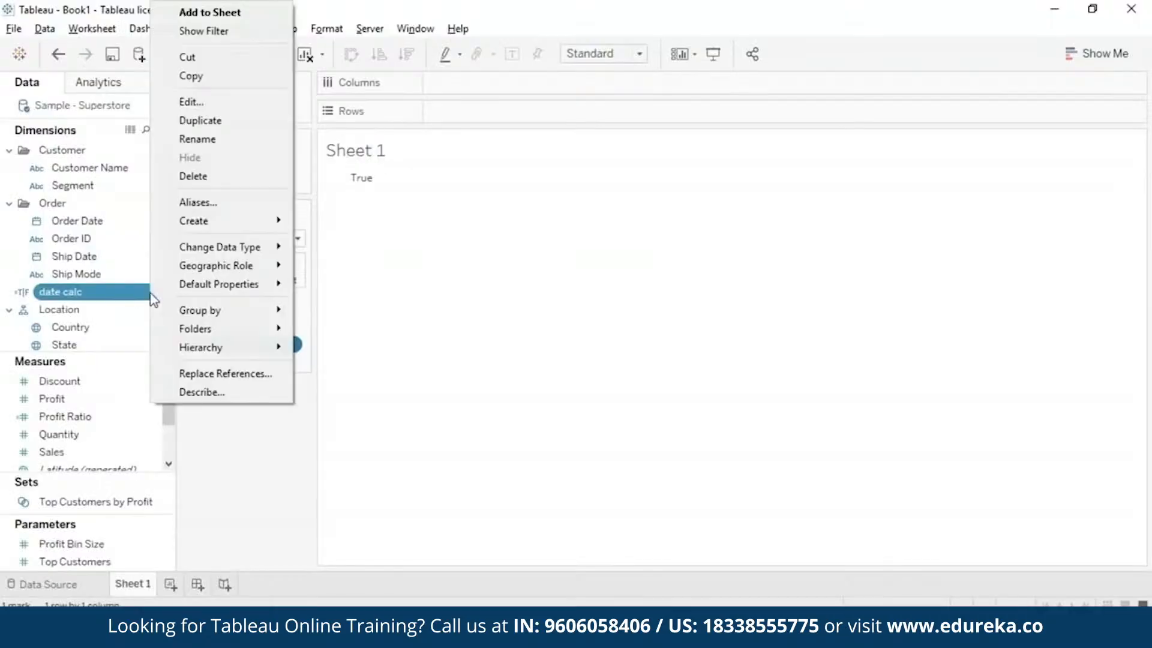
pyautogui.click(247, 98)
pyautogui.hotkey('ctrl', 'a')
pyautogui.write('makedat')
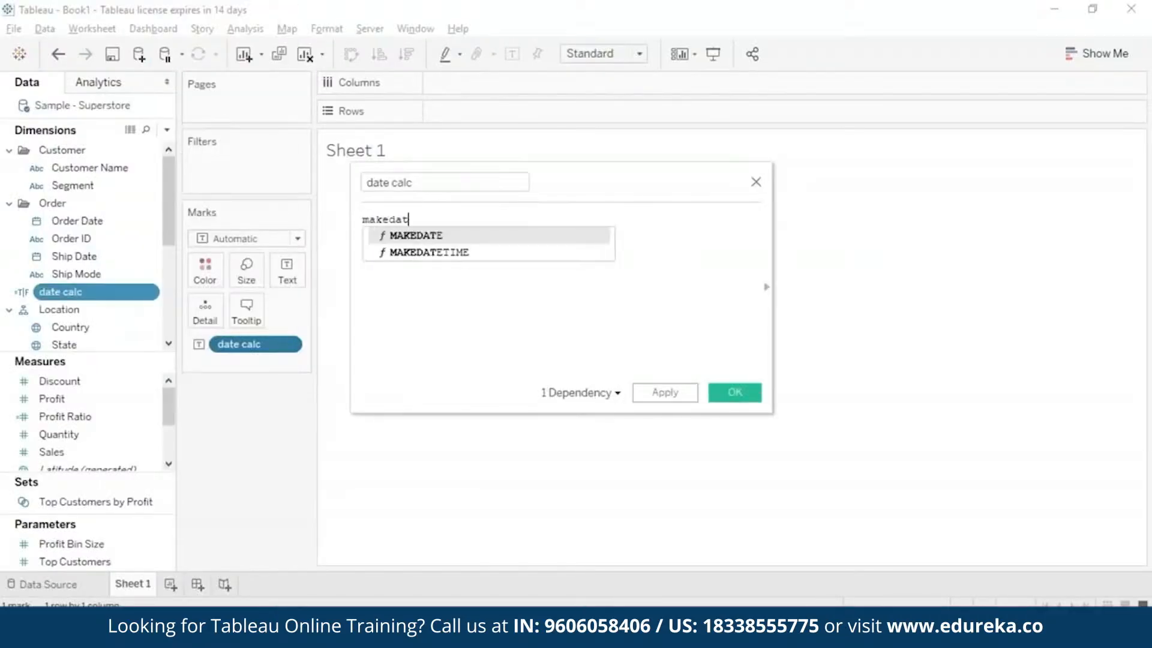
pyautogui.press('Return')
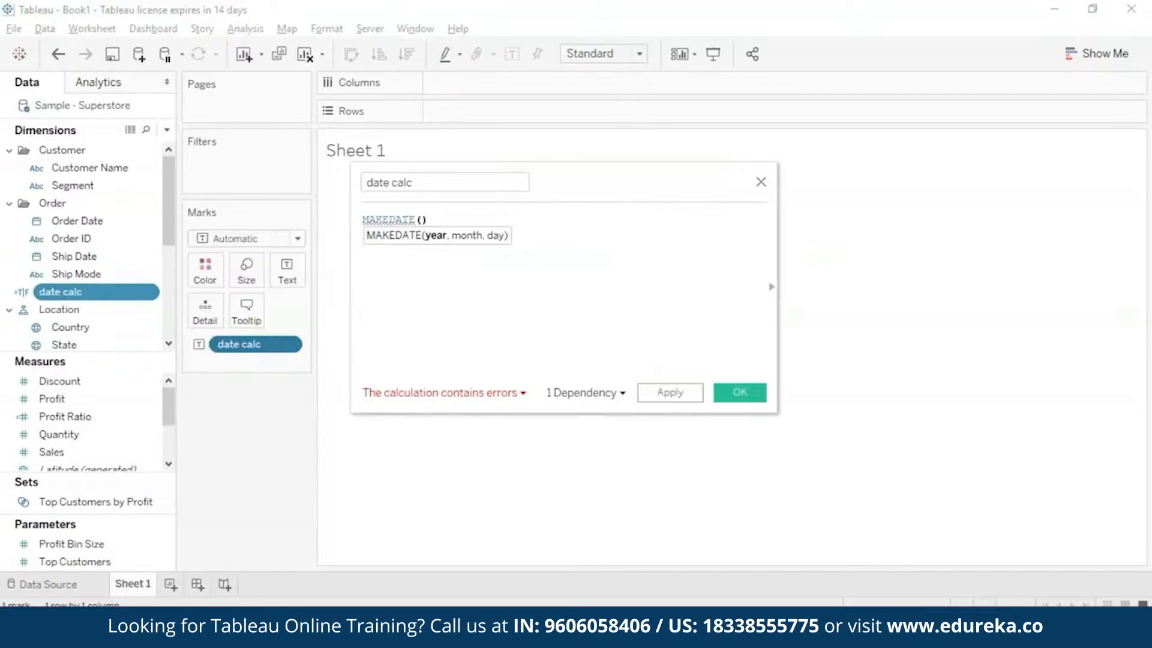
pyautogui.write('201')
pyautogui.write('5, 3')
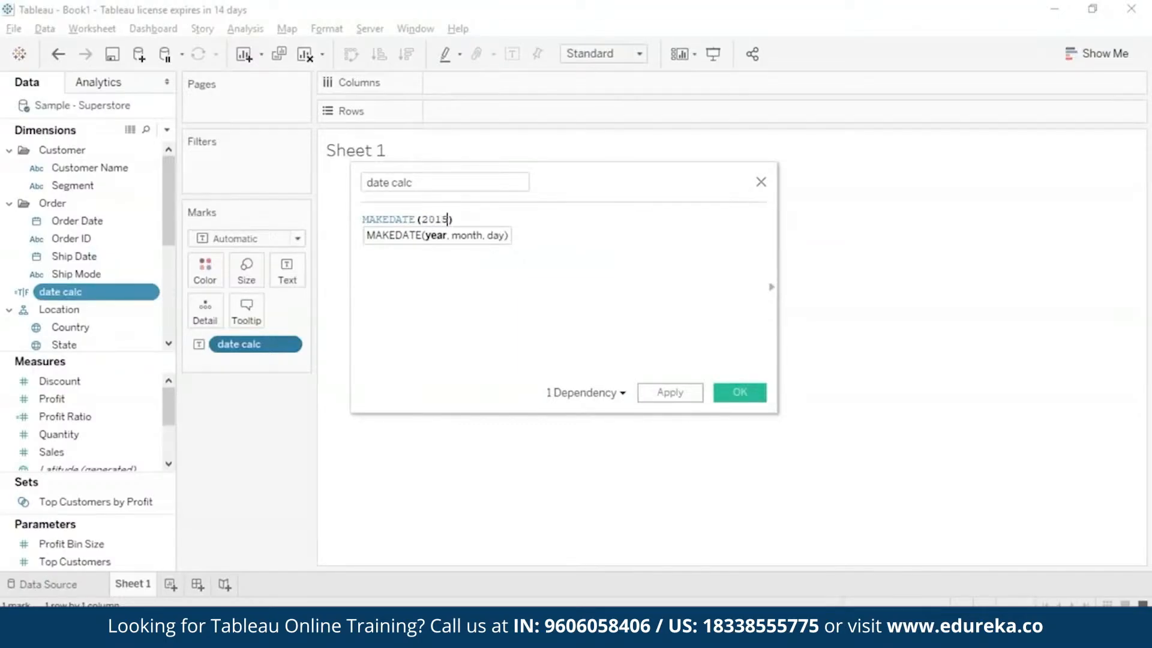
pyautogui.write(', 15')
pyautogui.click(749, 397)
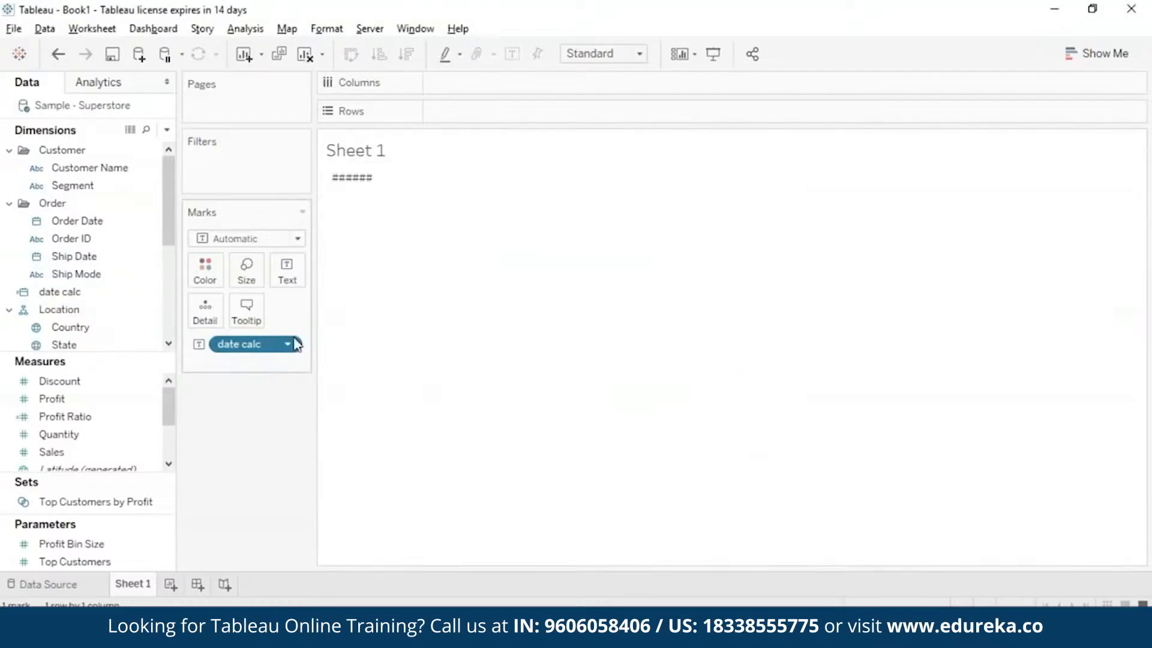
# Remove date calc from the Marks card, add it again as text and display it at the continuous Day level.
pyautogui.moveTo(291, 344); pyautogui.dragTo(272, 433)
pyautogui.moveTo(67, 292); pyautogui.dragTo(290, 275)
pyautogui.rightClick(291, 345)
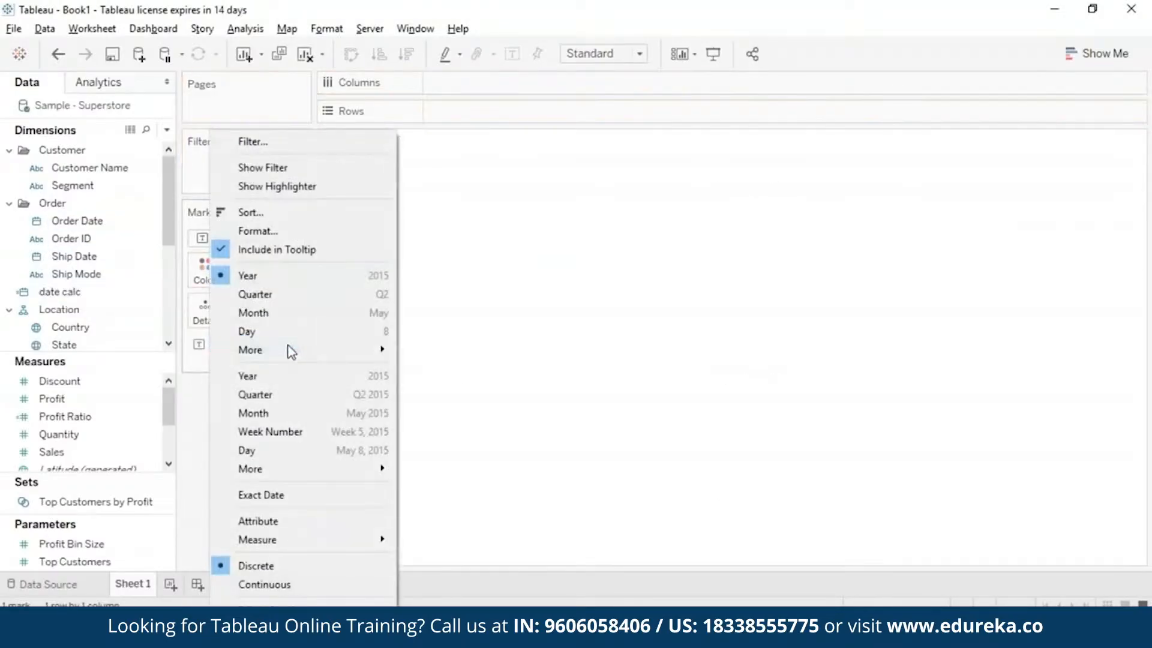
pyautogui.click(336, 454)
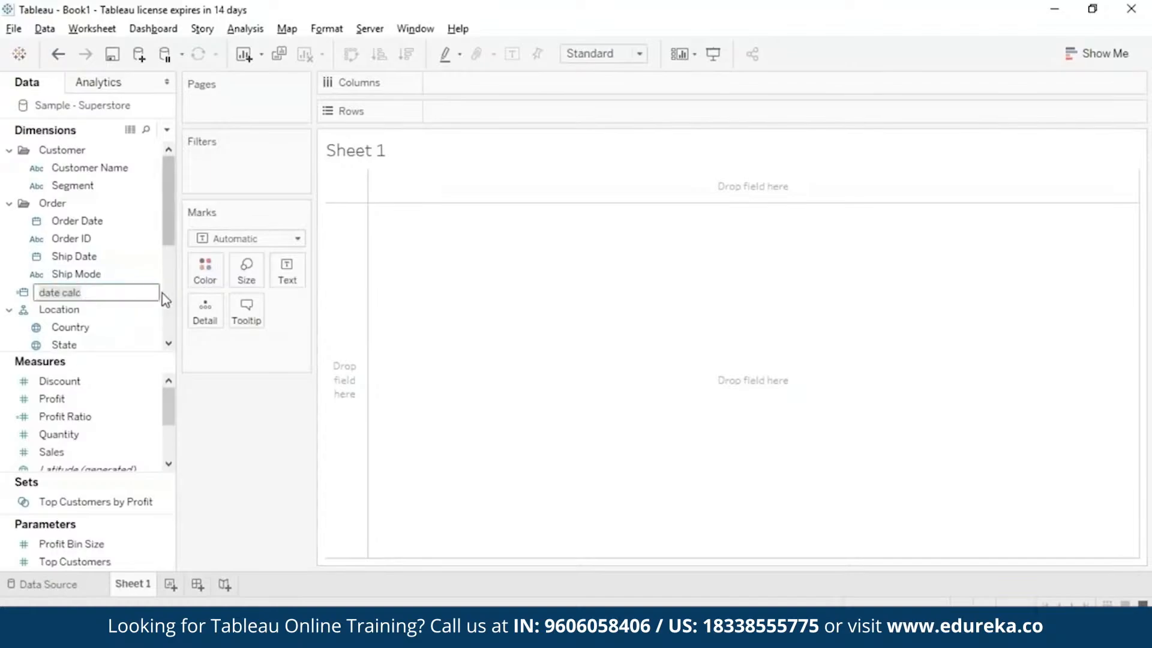
# Replace the date calc formula with the MONTH function.
pyautogui.click(144, 293)
pyautogui.rightClick(144, 292)
pyautogui.click(198, 80)
pyautogui.hotkey('ctrl', 'a')
pyautogui.write('M')
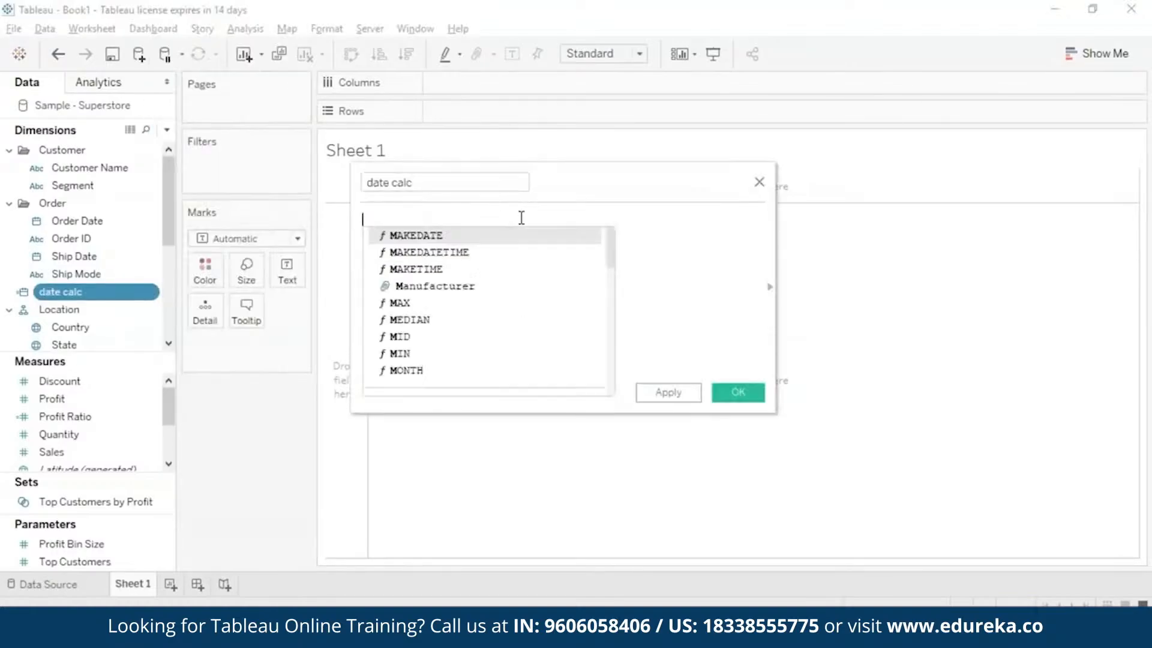
pyautogui.write('o')
pyautogui.doubleClick(517, 238)
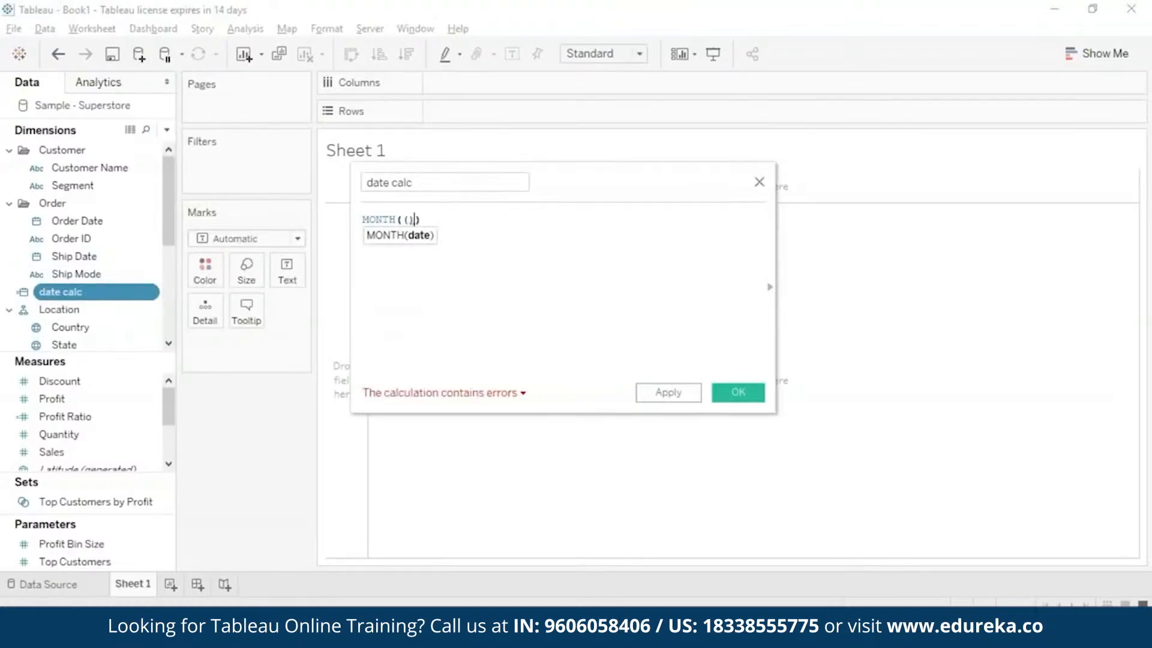
# Enter #2005-09-23# as the MONTH argument, save the calculation and show date calc as text in the view.
pyautogui.write('#')
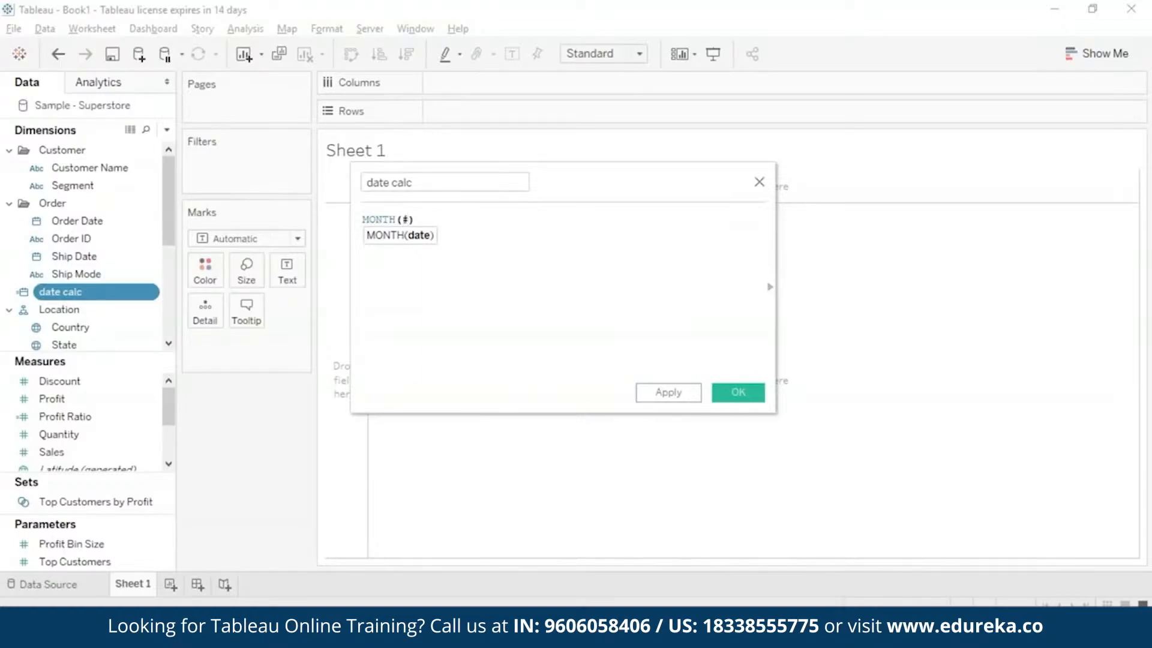
pyautogui.write('2005-09-23')
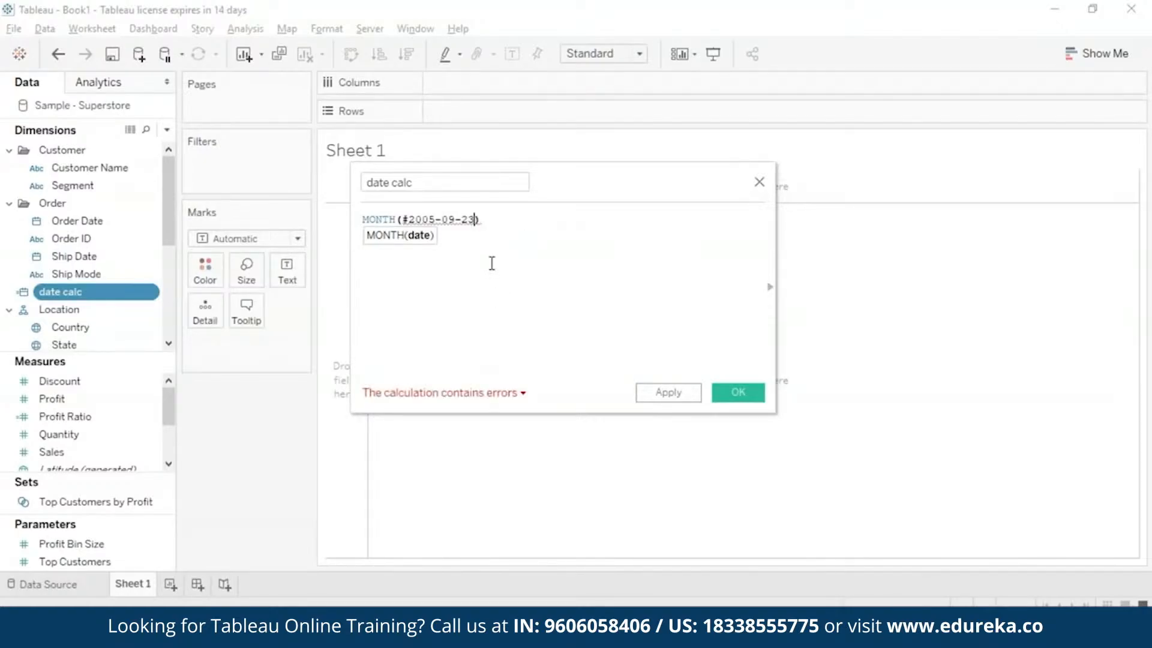
pyautogui.write('#')
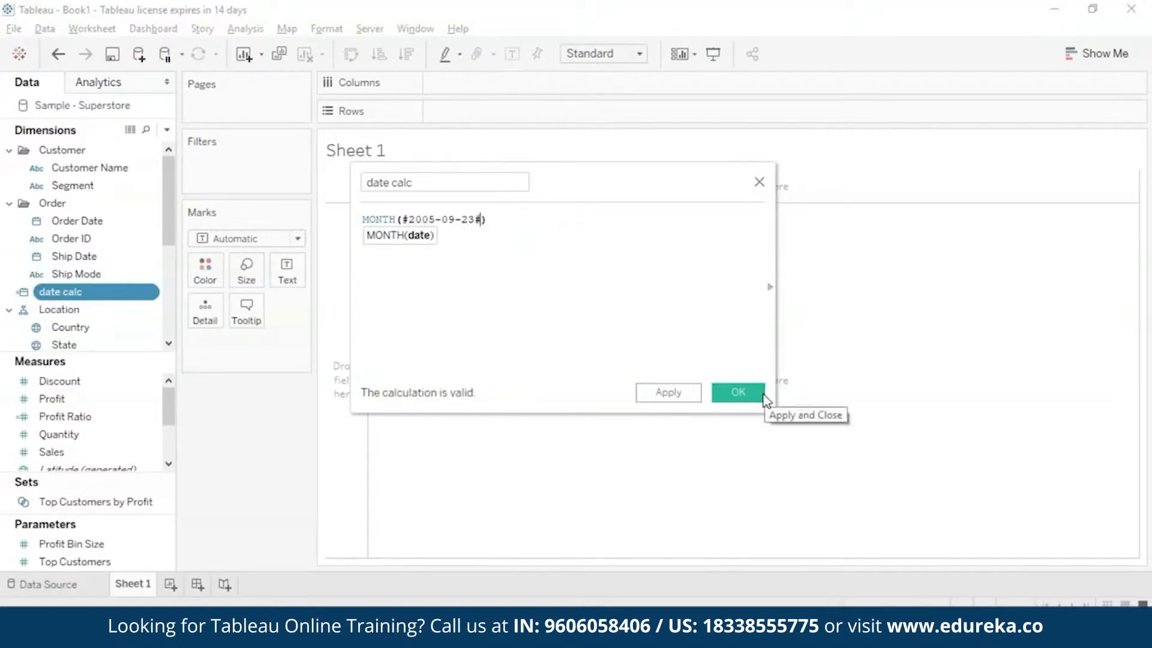
pyautogui.click(766, 400)
pyautogui.moveTo(64, 293); pyautogui.dragTo(286, 270)
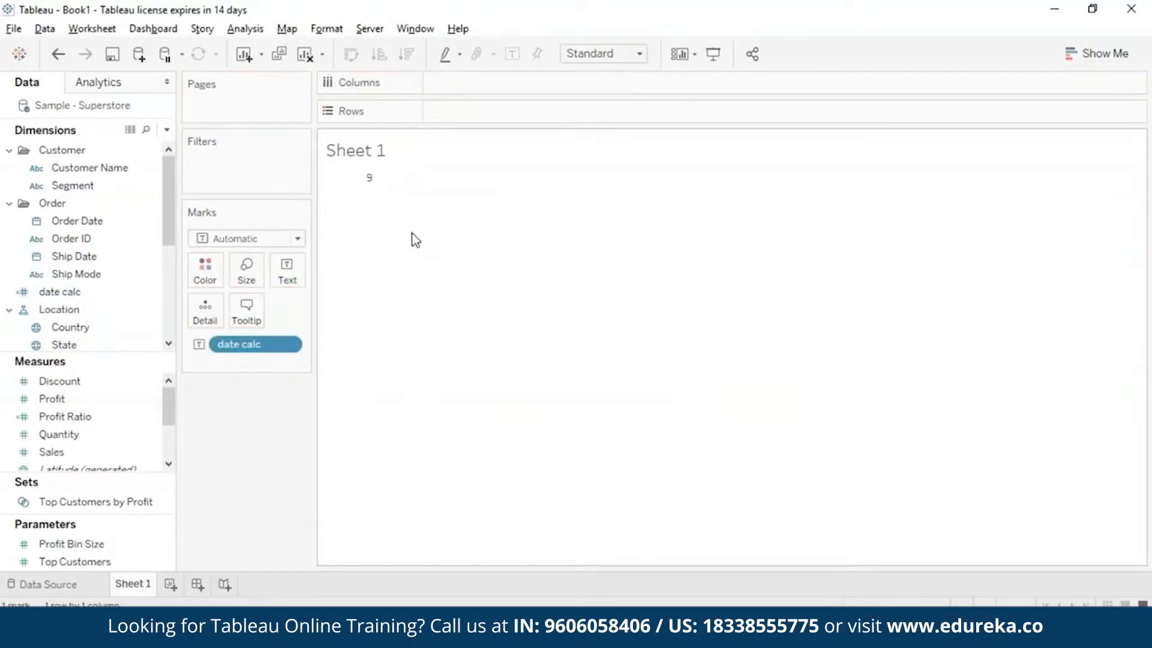
# Clear date calc from the view, change its formula to NOW(), save it and show it as text.
pyautogui.rightClick(295, 338)
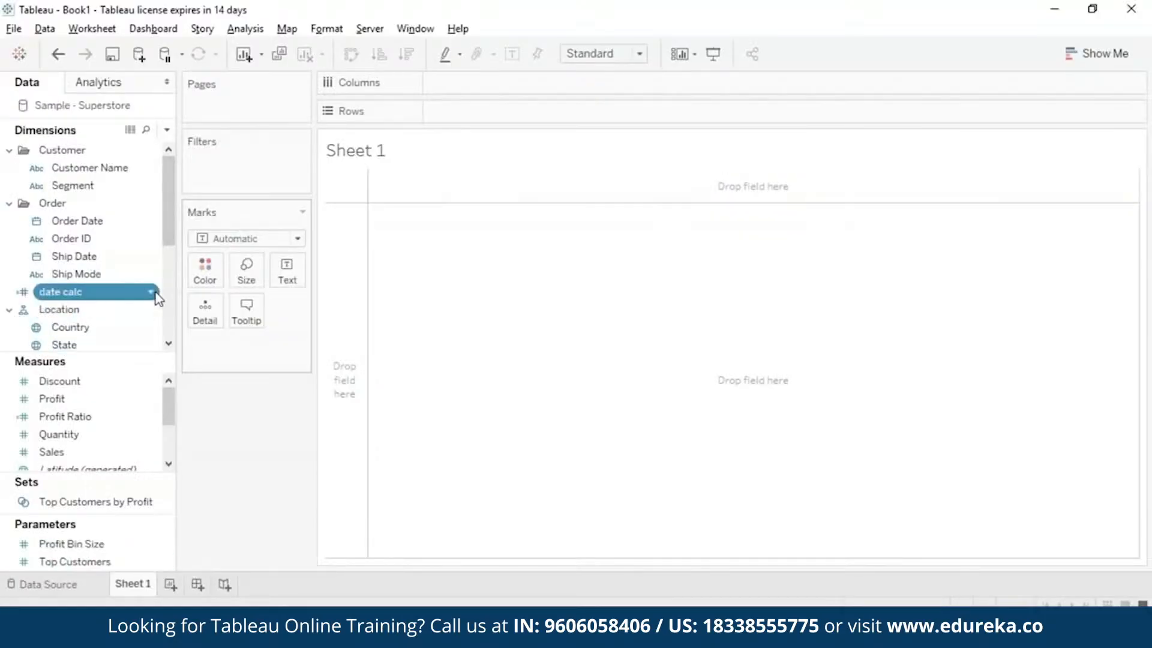
pyautogui.rightClick(157, 294)
pyautogui.click(250, 89)
pyautogui.hotkey('ctrl', 'a')
pyautogui.press('BackSpace')
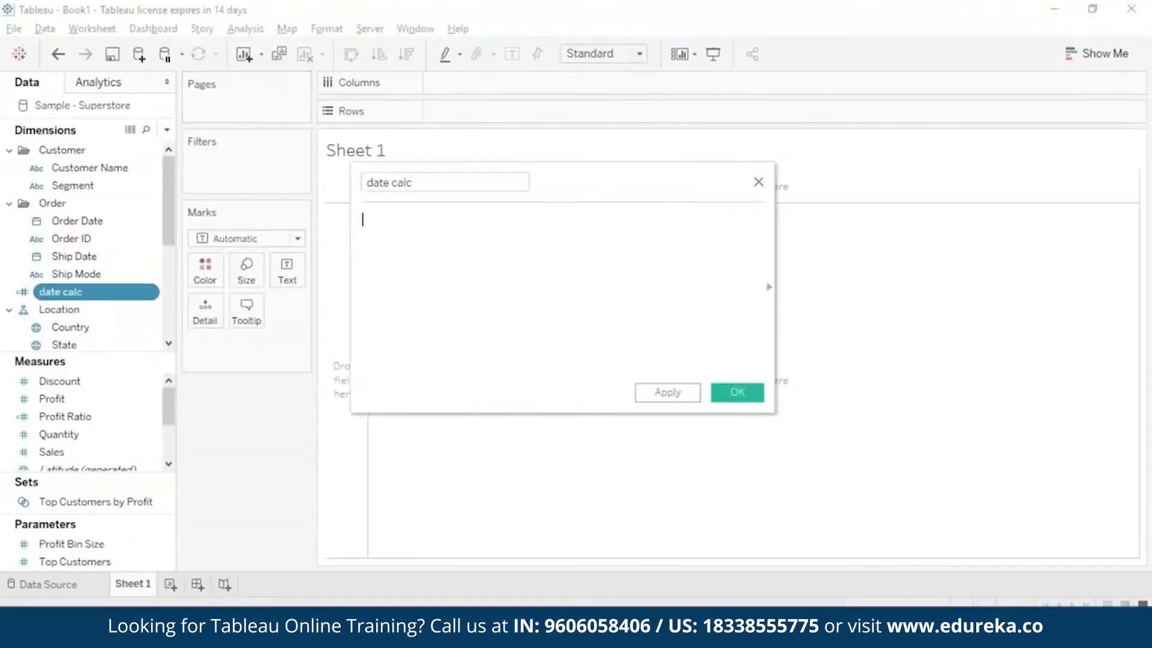
pyautogui.write('now()')
pyautogui.click(736, 392)
pyautogui.moveTo(36, 291); pyautogui.dragTo(287, 273)
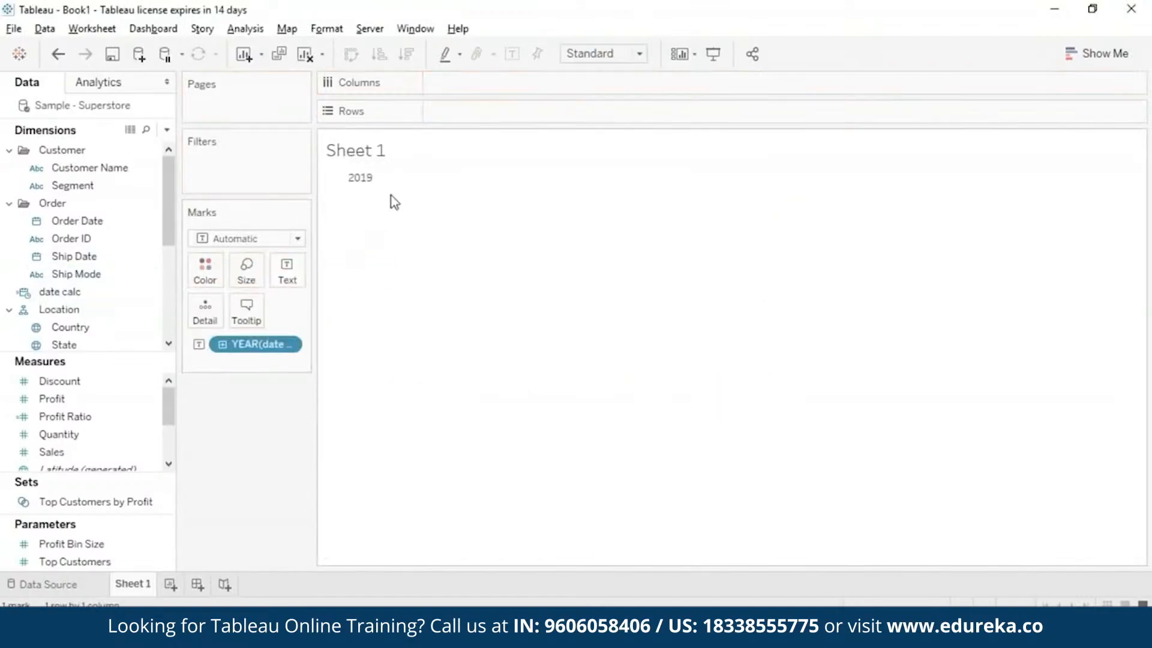
# Display date calc at the continuous Day level in the view, and change its formula to TODAY() and save it.
pyautogui.click(290, 344)
pyautogui.click(345, 451)
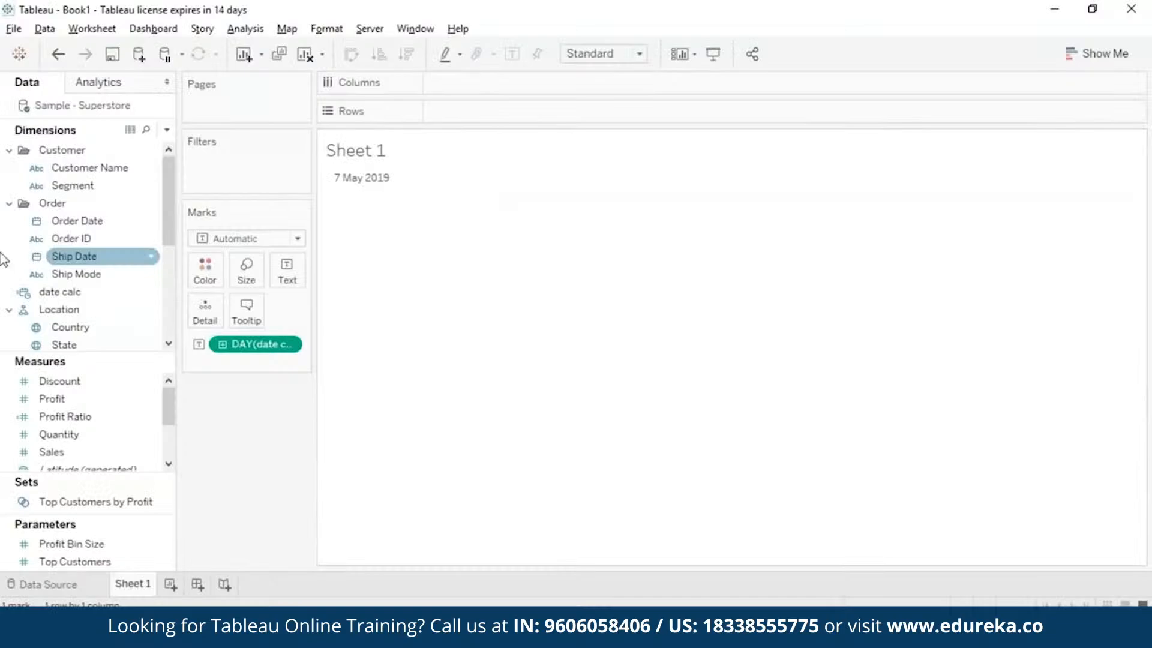
pyautogui.rightClick(152, 293)
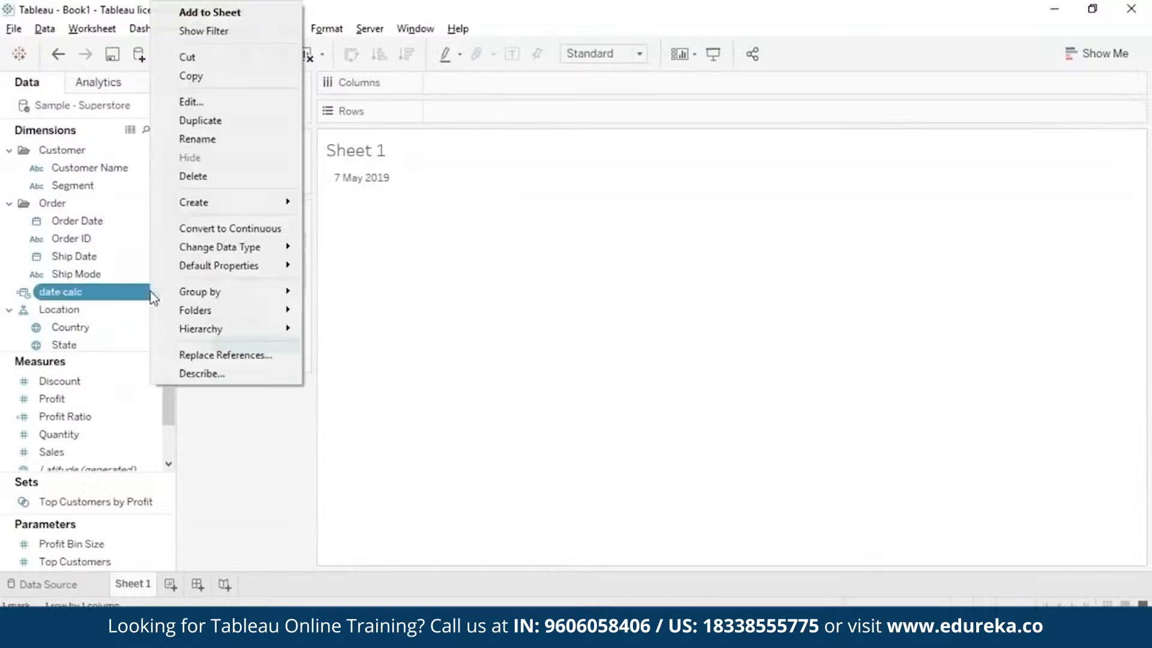
pyautogui.click(288, 99)
pyautogui.press('Left')
pyautogui.press('Left')
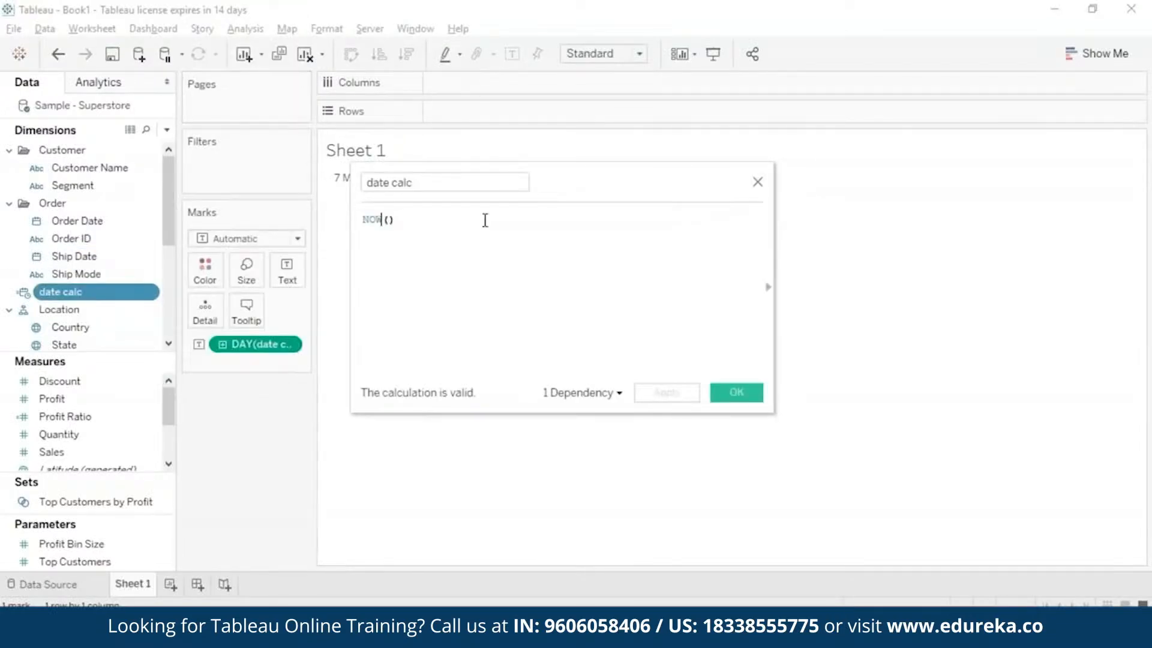
pyautogui.press('BackSpace')
pyautogui.press('BackSpace')
pyautogui.press('BackSpace')
pyautogui.write('TO')
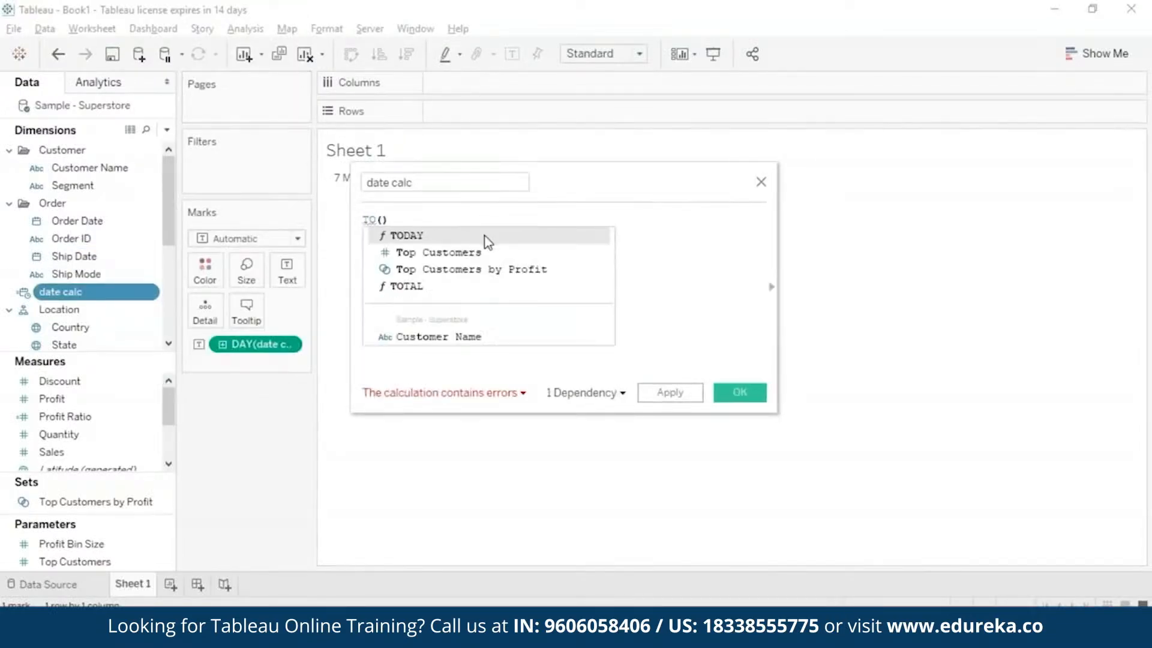
pyautogui.press('Return')
pyautogui.click(739, 393)
pyautogui.moveTo(388, 177)
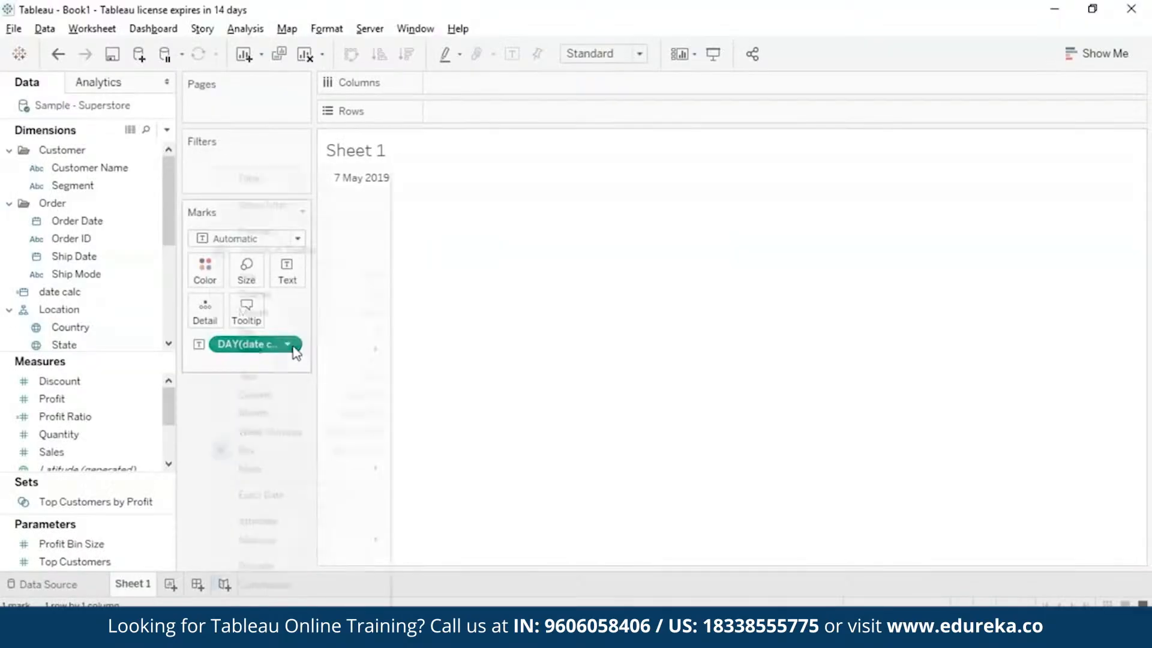
# Remove date calc from the Marks card and replace its formula with the YEAR function.
pyautogui.moveTo(291, 352); pyautogui.dragTo(173, 288)
pyautogui.rightClick(156, 291)
pyautogui.click(198, 82)
pyautogui.hotkey('ctrl', 'a')
pyautogui.write('yea')
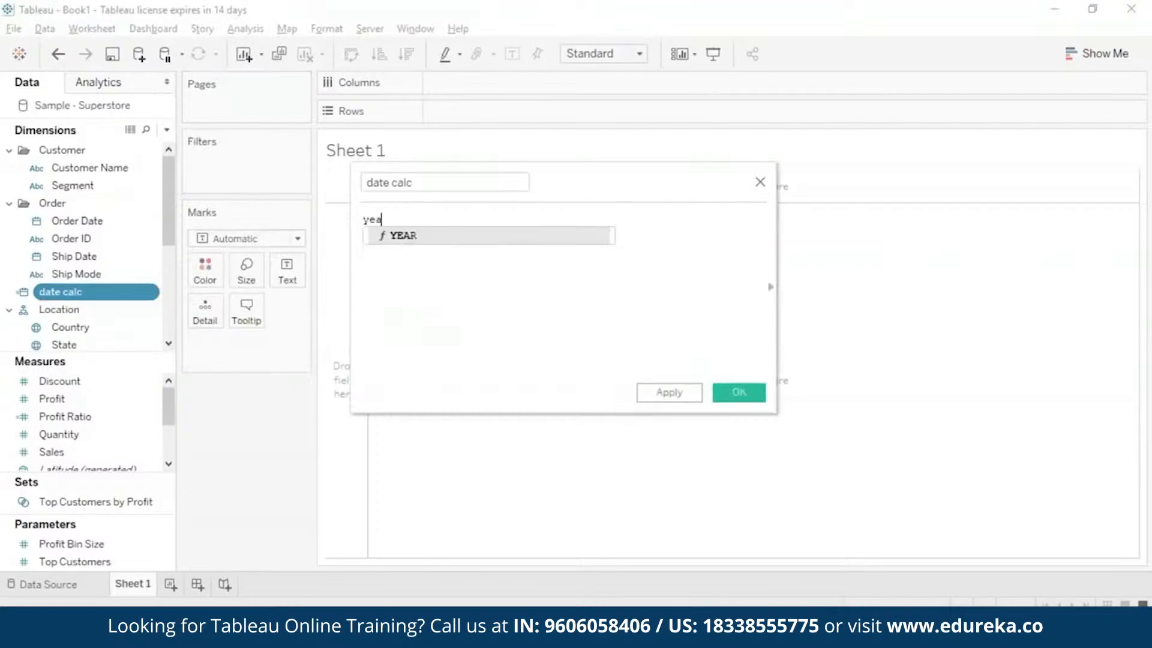
pyautogui.press('Return')
# Enter #2014-07-07# as the YEAR argument, save the calculation and show date calc as text in the view.
pyautogui.write('07-07')
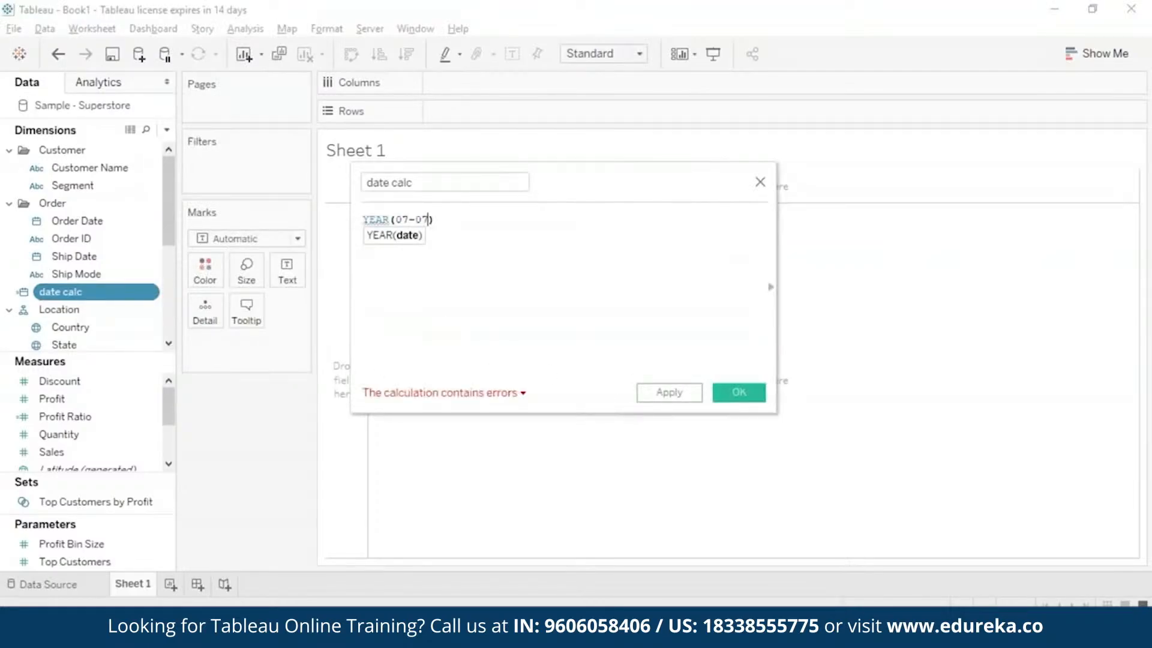
pyautogui.press('Left')
pyautogui.press('Left')
pyautogui.press('Left')
pyautogui.press('Left')
pyautogui.press('Left')
pyautogui.write('2014-')
pyautogui.click(397, 219)
pyautogui.write('#')
pyautogui.press('End')
pyautogui.write('#')
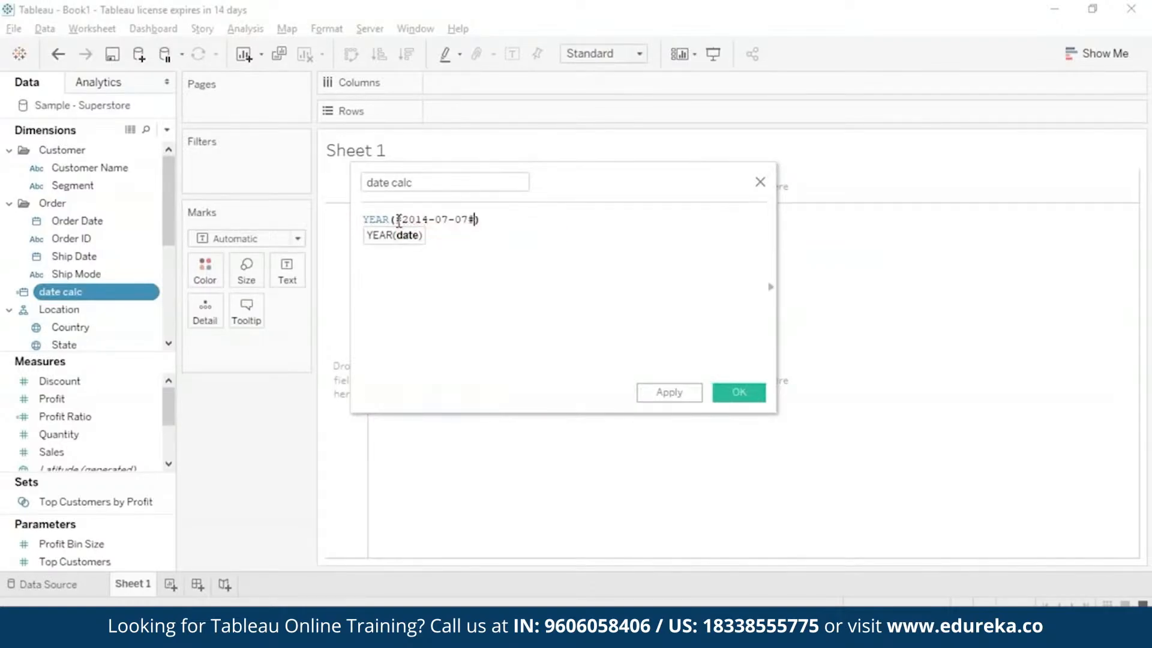
pyautogui.click(739, 392)
pyautogui.moveTo(98, 294); pyautogui.dragTo(288, 272)
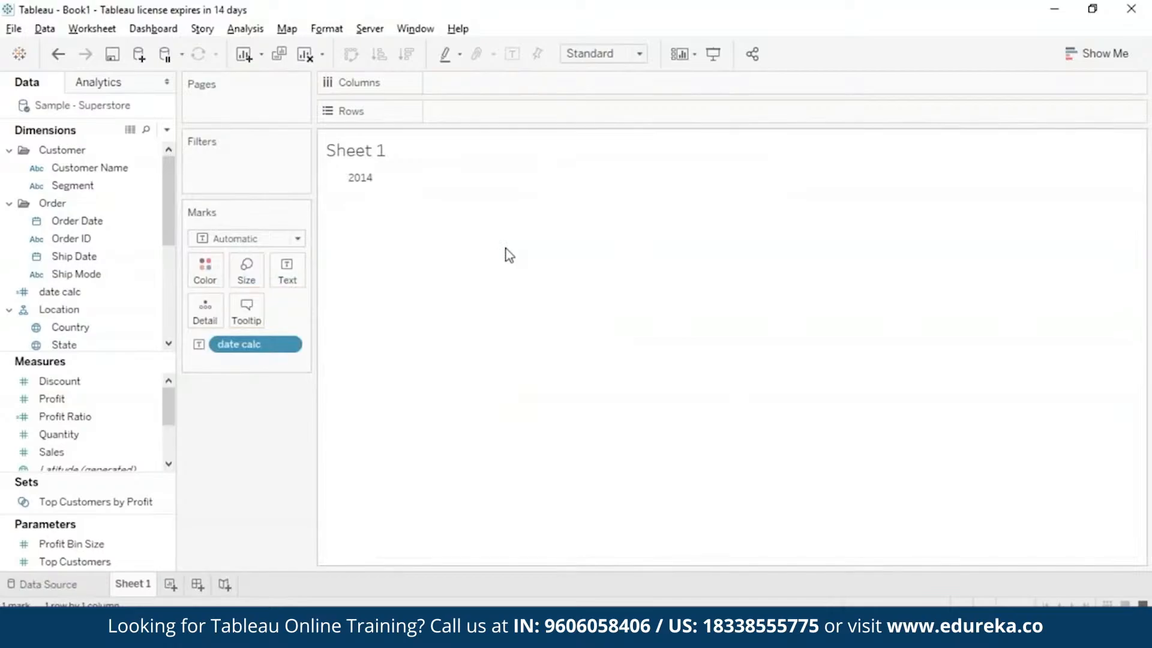